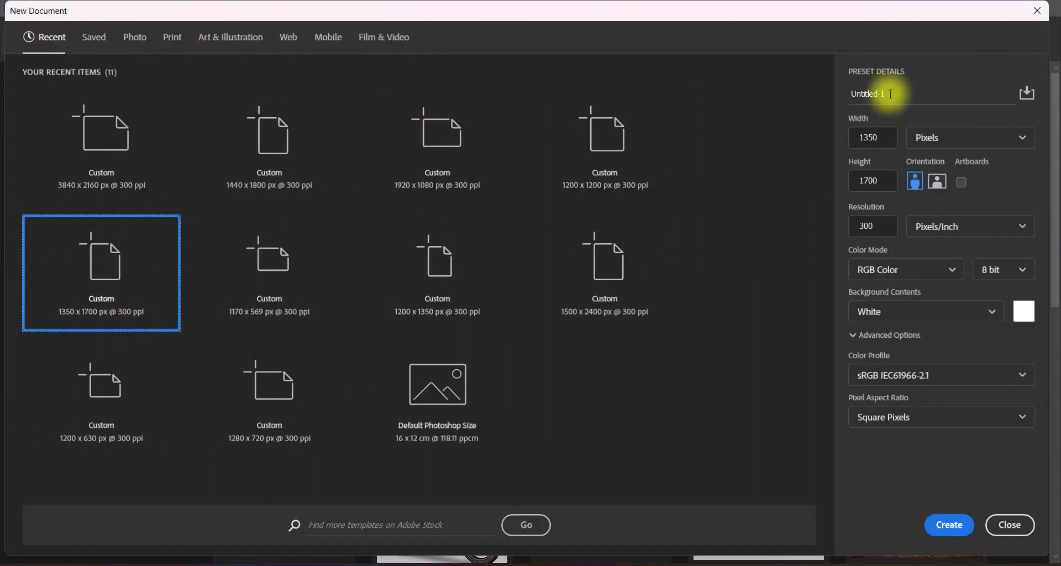
- Create 'Hardware Product Business Banner' at 1350×1700 px, 300 ppi, RGB with the working RGB profile
click(891, 94)
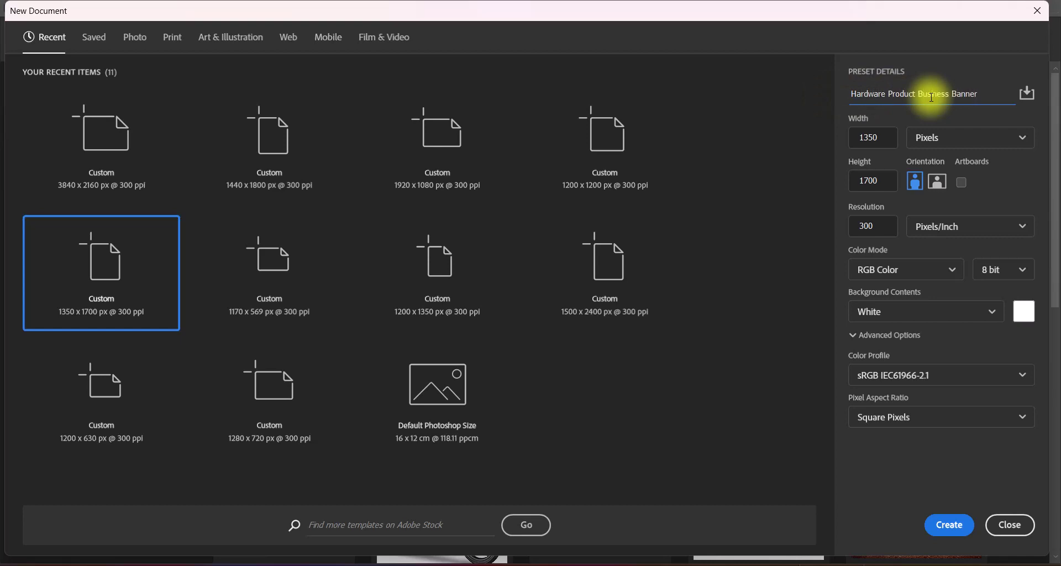
click(953, 139)
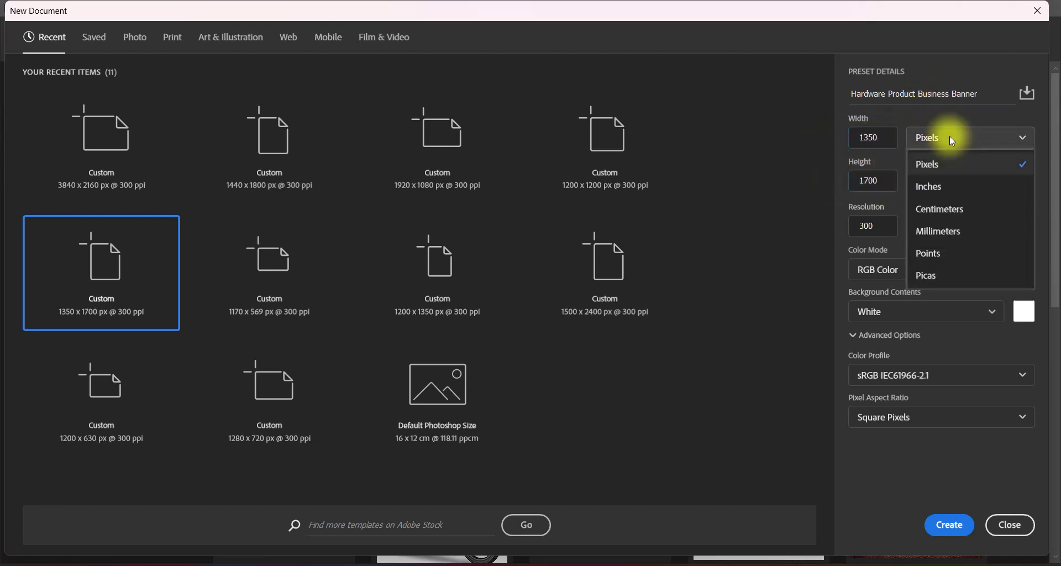
click(934, 164)
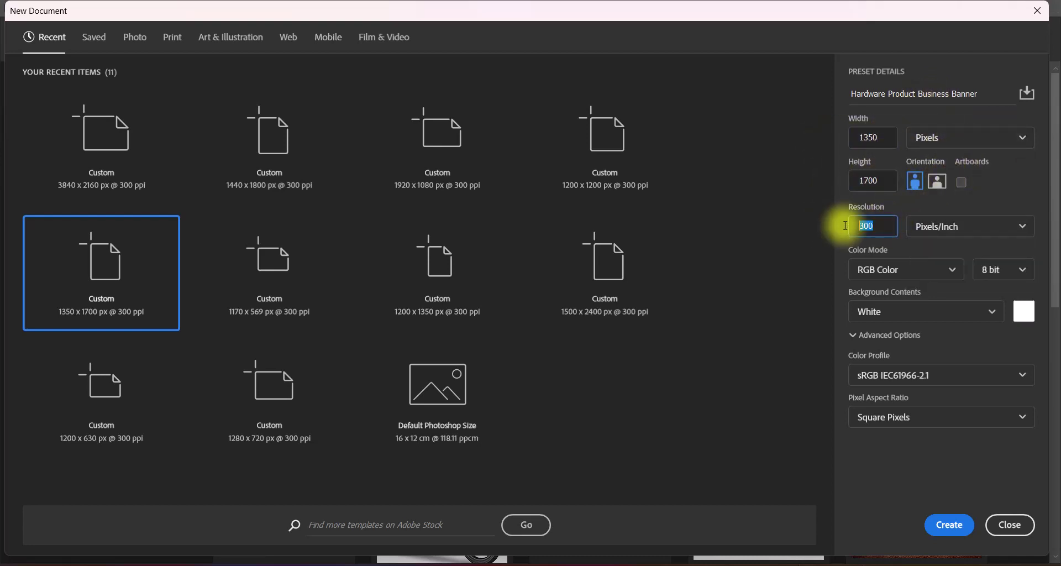
click(886, 230)
click(886, 273)
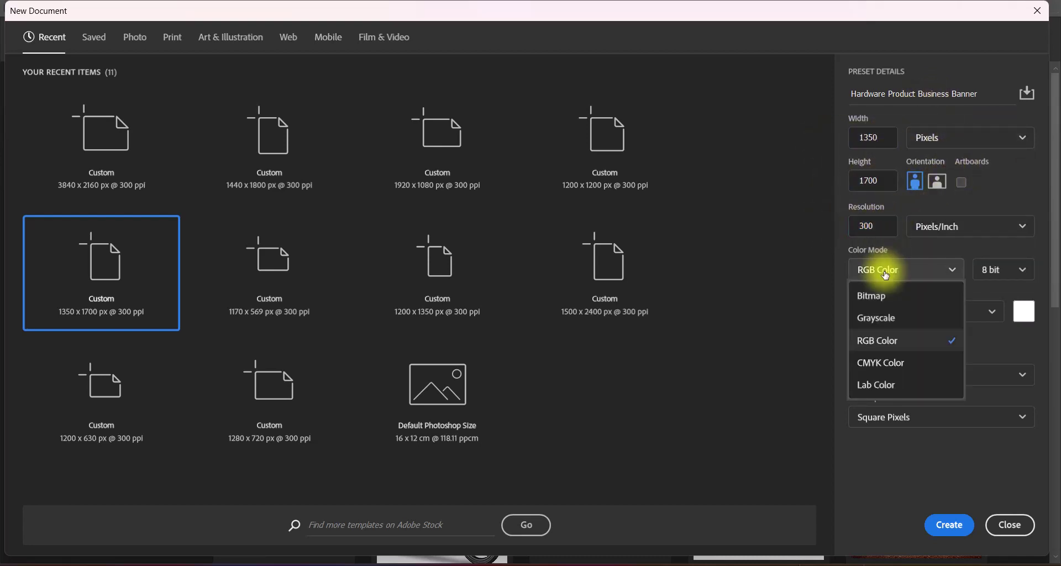
click(878, 341)
click(900, 374)
click(893, 244)
click(960, 515)
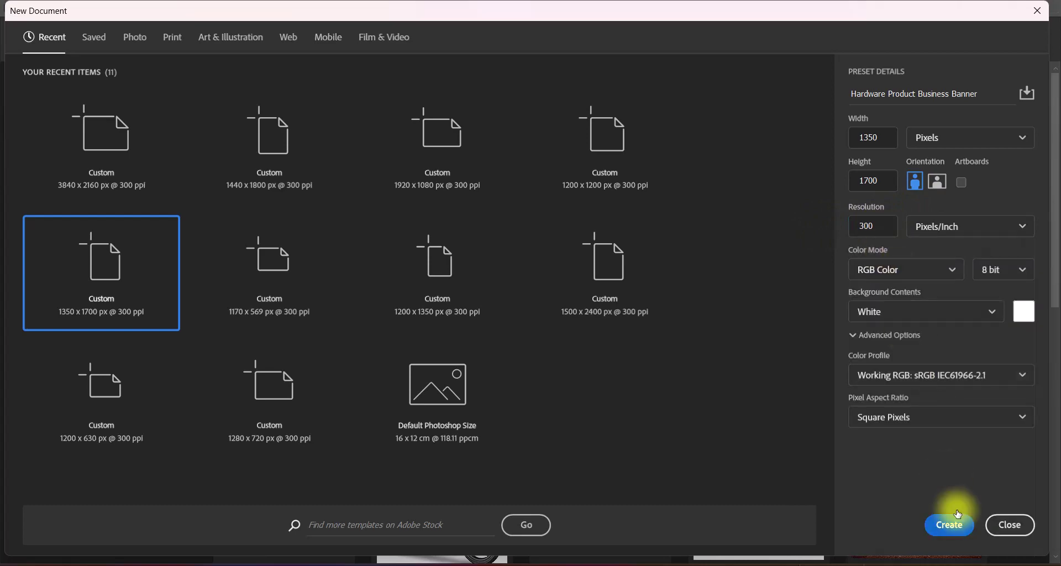
right_click(13, 393)
click(55, 390)
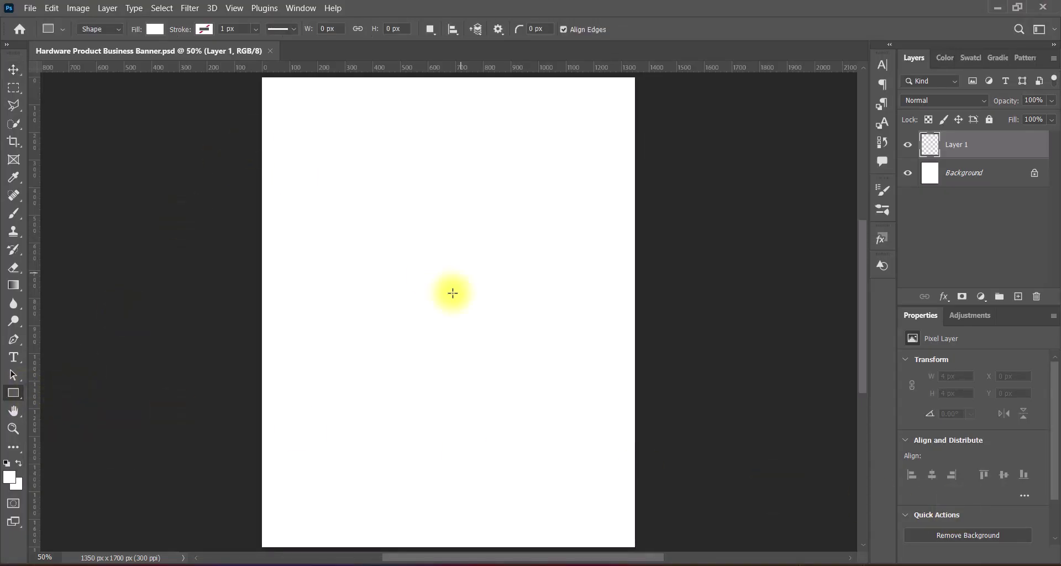
- Draw a rectangle and shift it so it covers the whole canvas
scroll(450, 291, down, 1)
mouse_move(272, 93)
mouse_down()
mouse_move(567, 506)
mouse_move(623, 527)
mouse_up()
click(13, 69)
drag(385, 311, 419, 323)
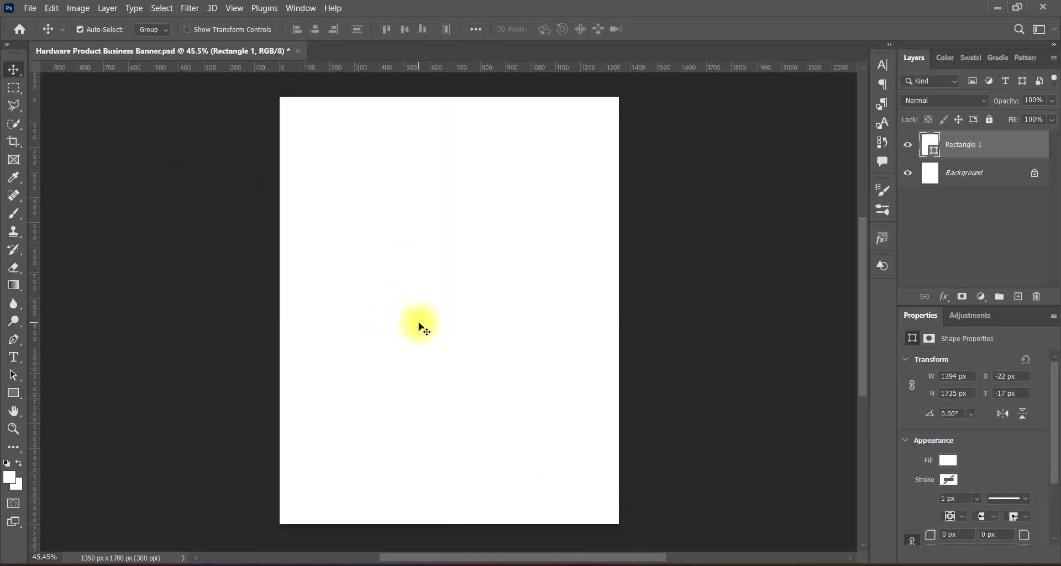
scroll(421, 326, up, 1)
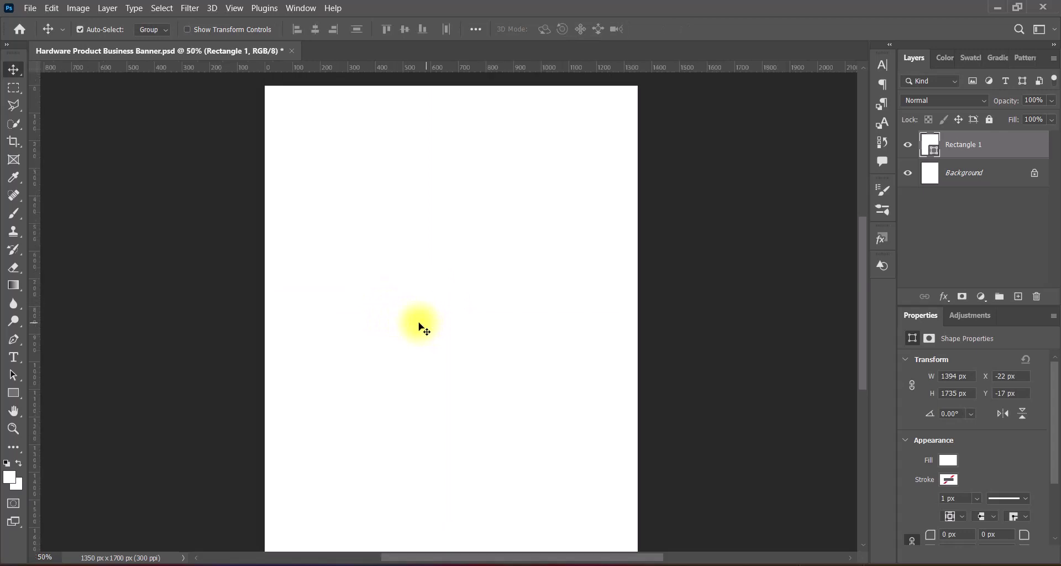
- Add a Reflected Gradient Overlay to the rectangle at a -60° angle
right_click(927, 144)
click(926, 149)
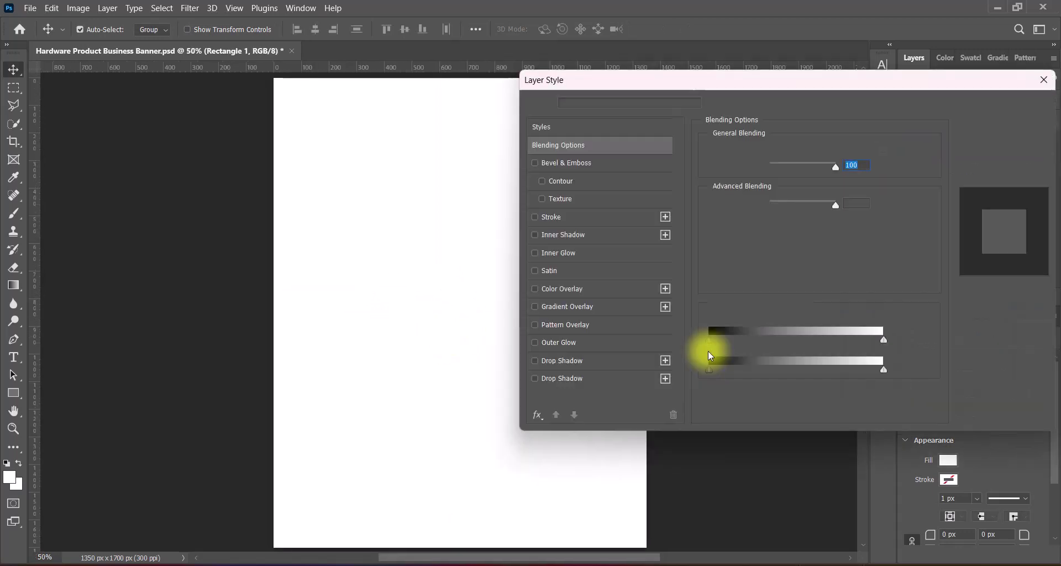
click(535, 307)
click(567, 308)
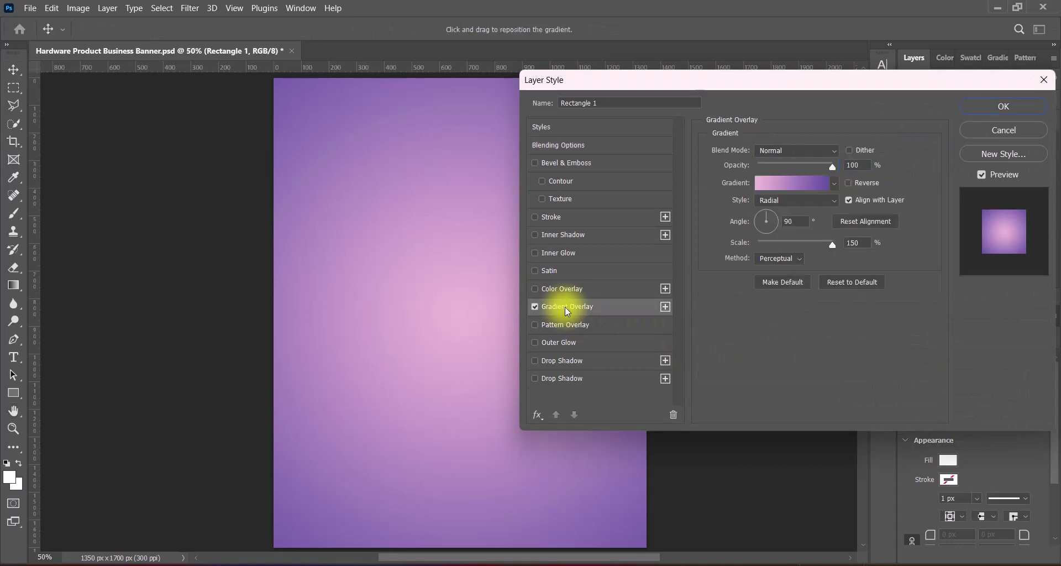
click(814, 197)
click(784, 242)
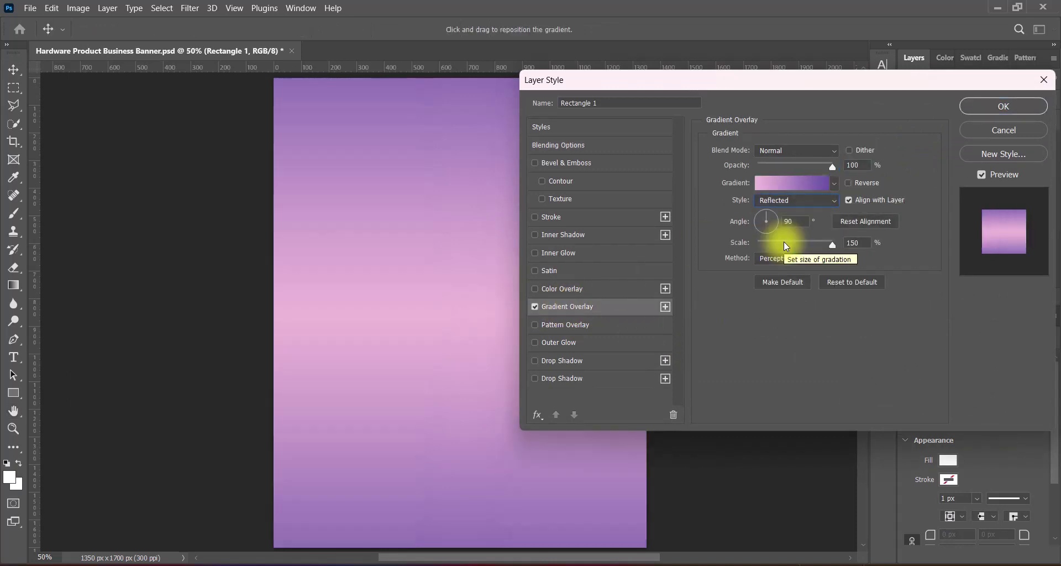
click(788, 222)
text(60)
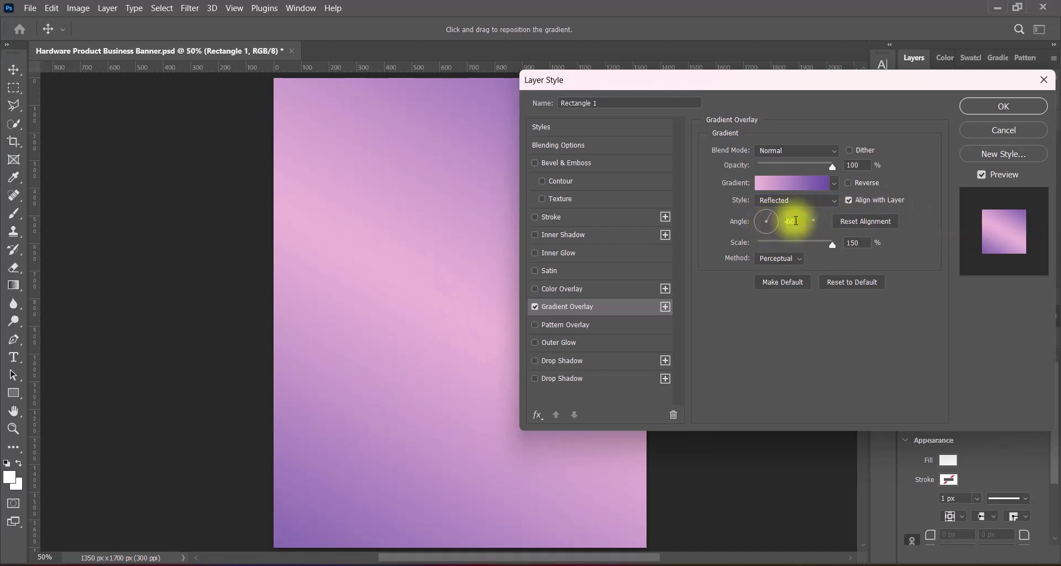
text(-)
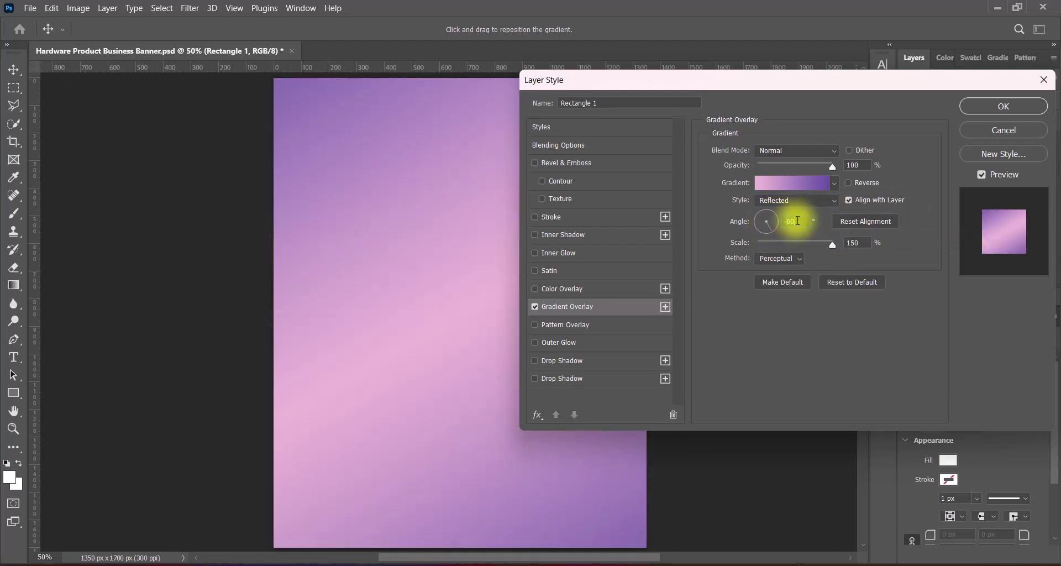
key(Down)
- Try several Pastels gradient presets on the overlay
click(833, 183)
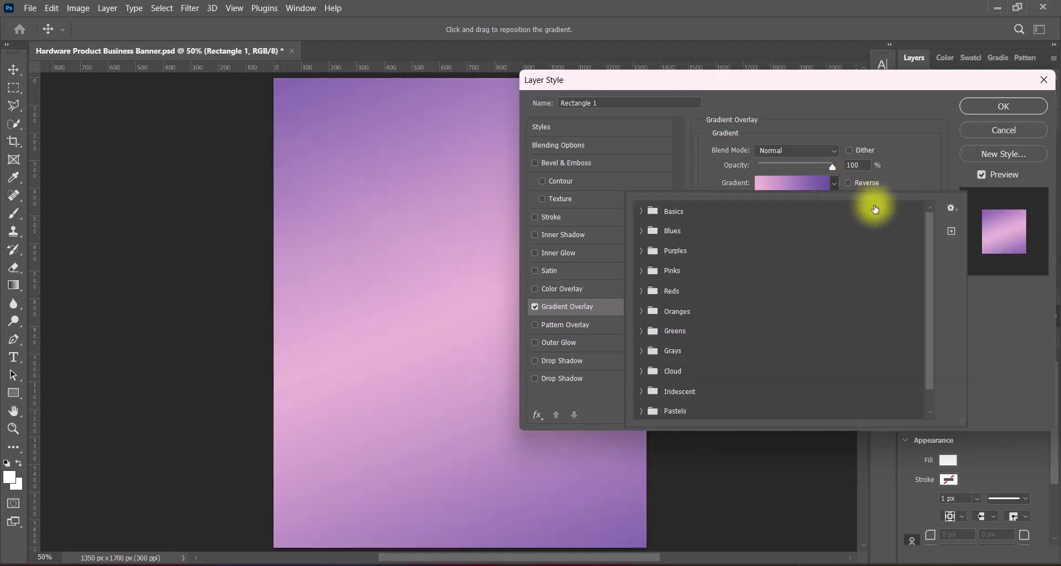
scroll(930, 277, down, 1)
click(643, 389)
scroll(933, 332, down, 1)
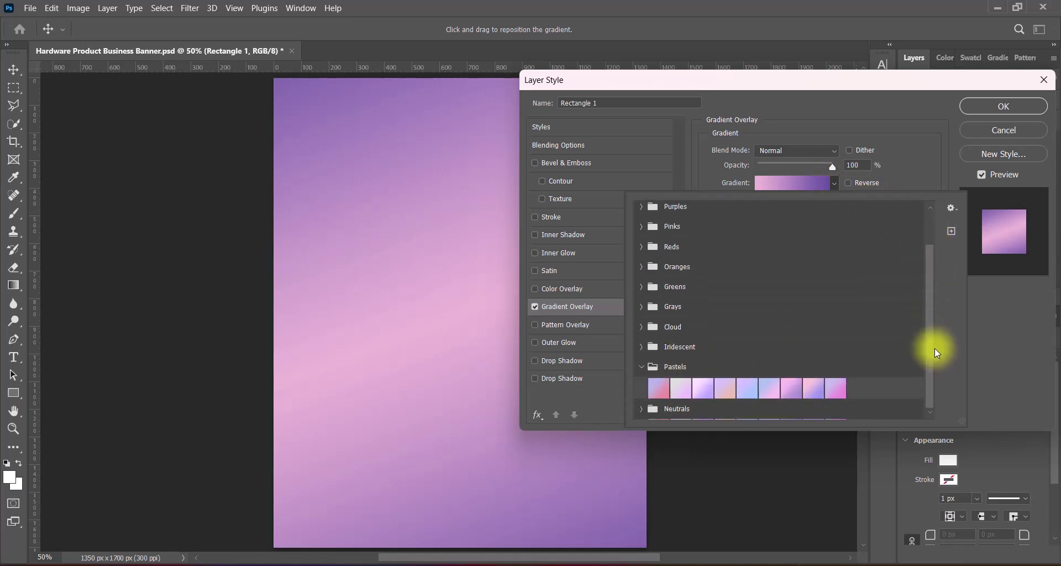
click(682, 389)
click(727, 389)
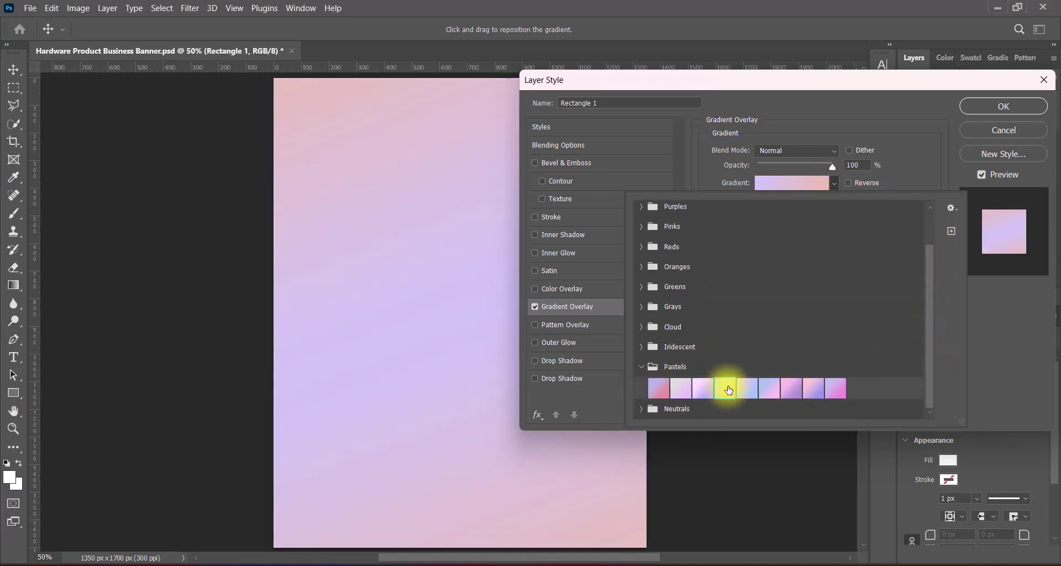
click(703, 388)
click(683, 388)
click(792, 389)
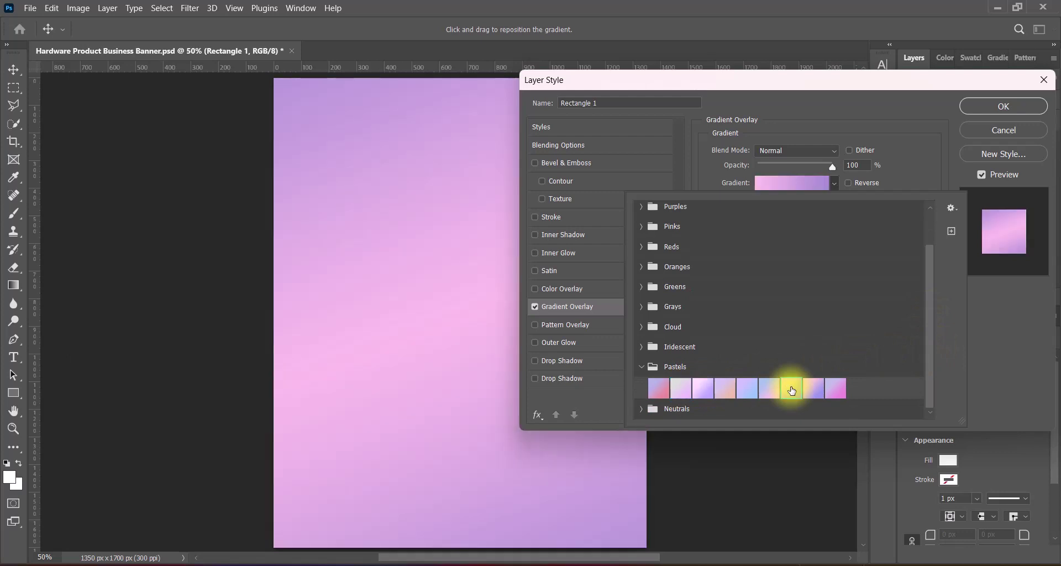
click(814, 389)
click(701, 389)
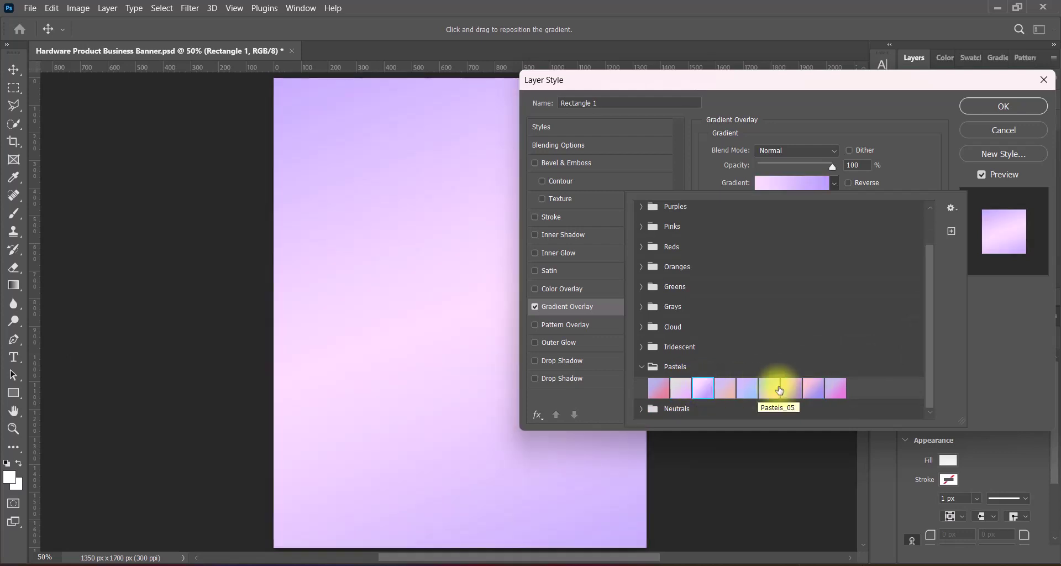
click(773, 389)
click(698, 389)
- Try the Iridescent presets, then apply the pale pink Neutrals gradient
click(644, 366)
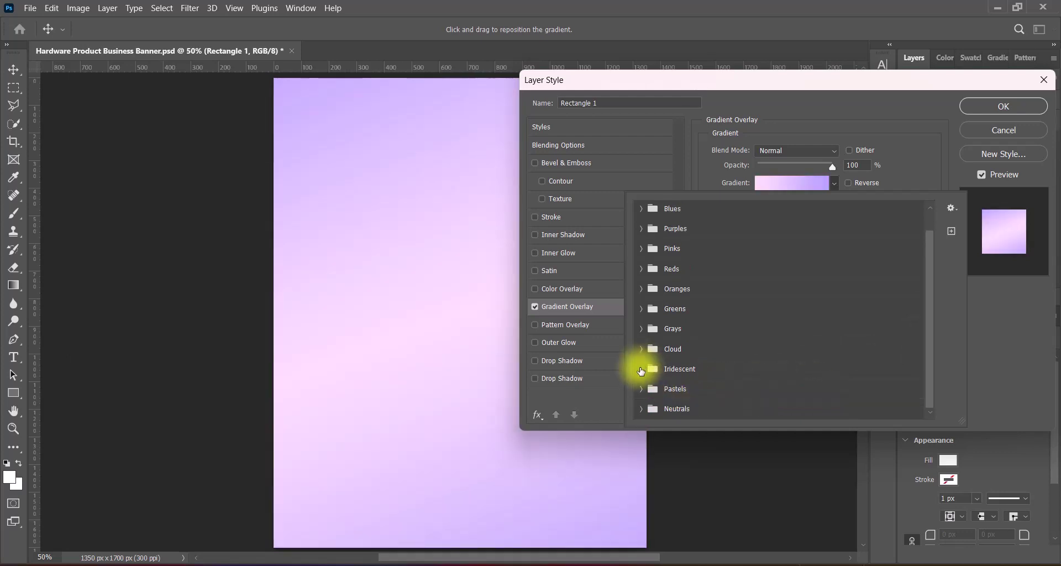
click(663, 346)
click(662, 348)
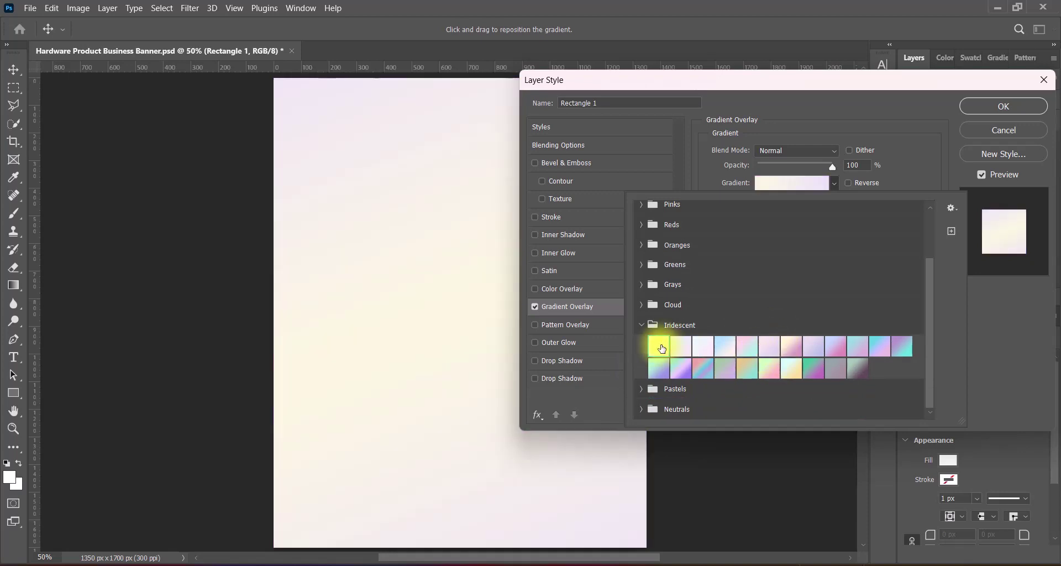
click(681, 346)
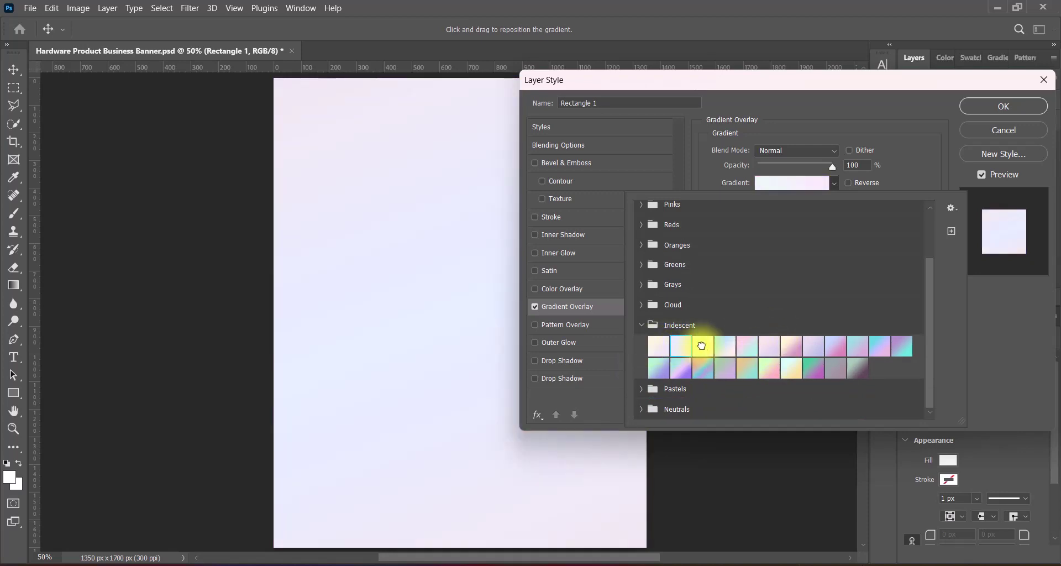
click(702, 345)
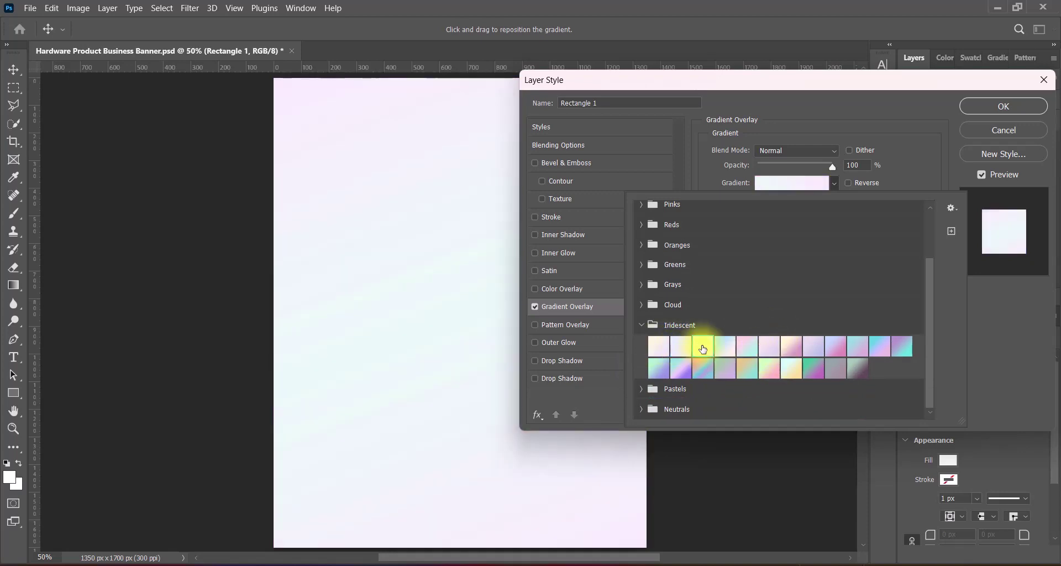
click(643, 409)
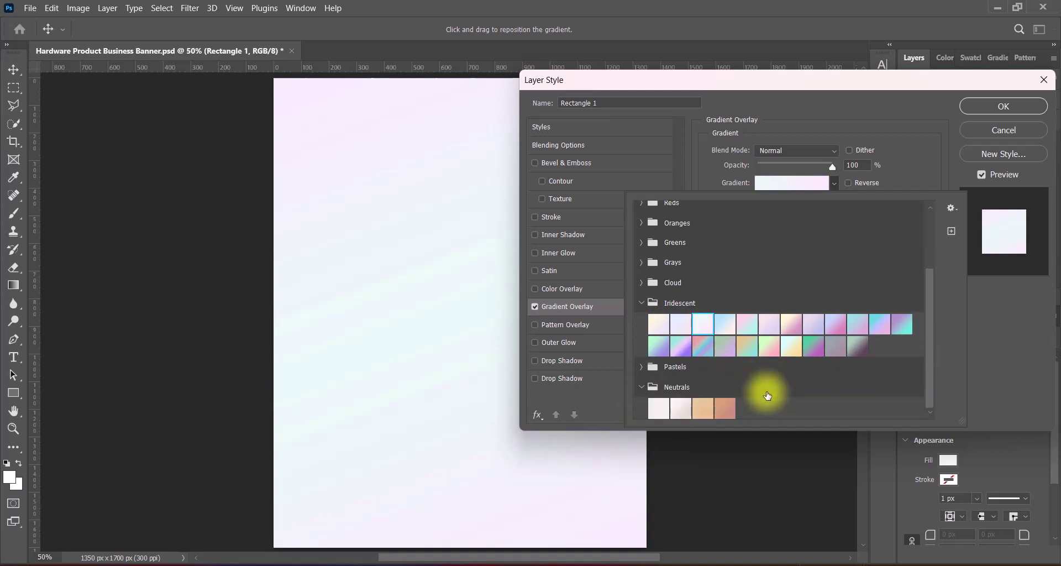
click(681, 407)
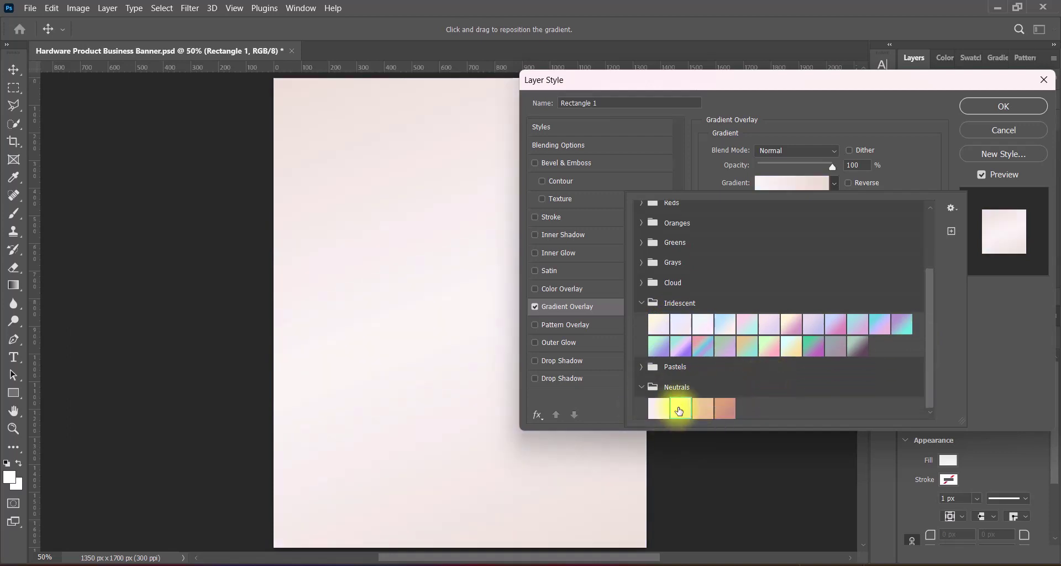
- Customize the gradient from off-white f8f4f1 to pale beige-pink e7d9ce
click(995, 349)
click(792, 183)
double_click(655, 343)
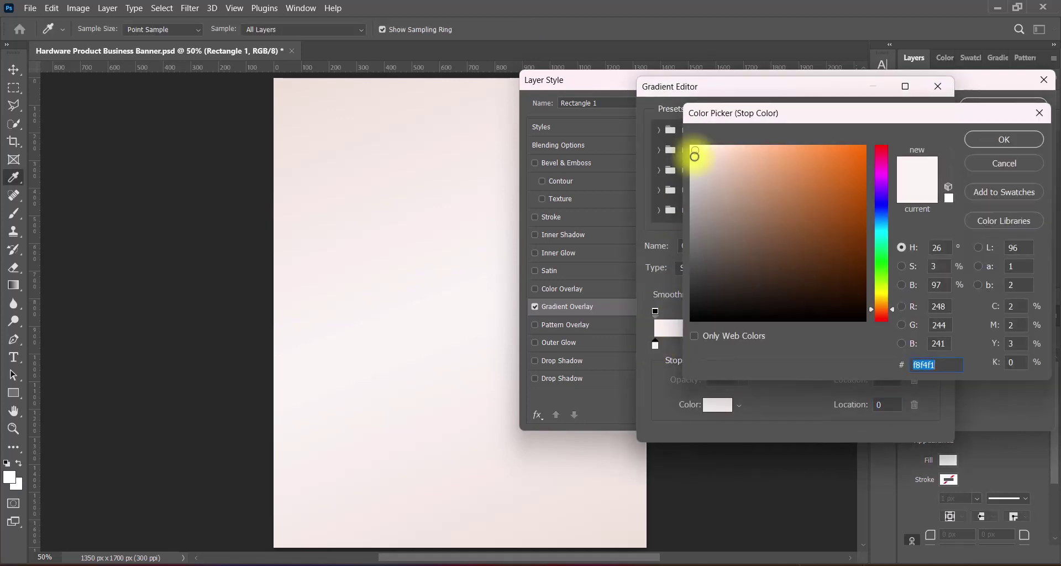
click(1003, 139)
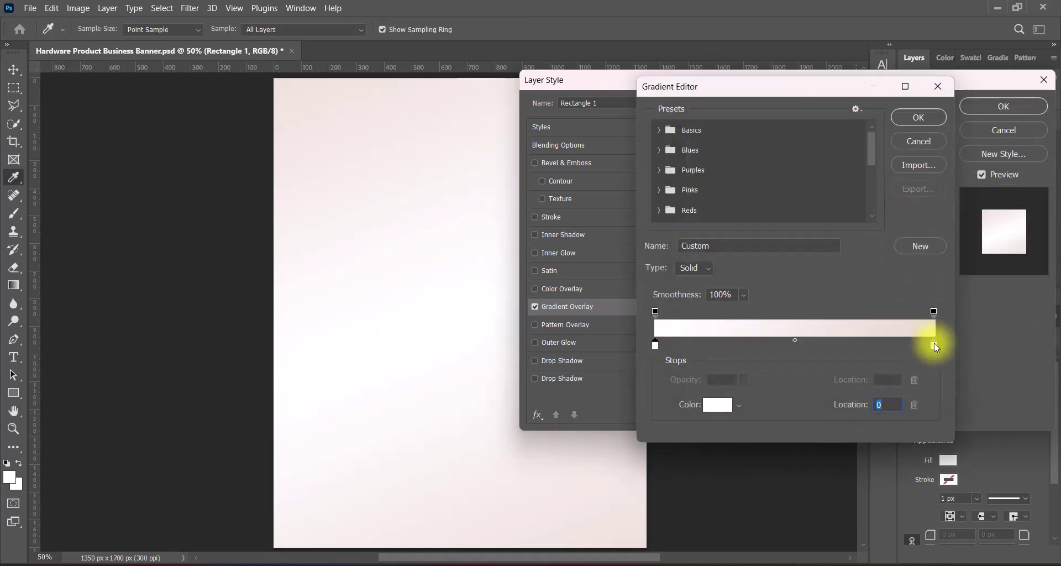
double_click(934, 343)
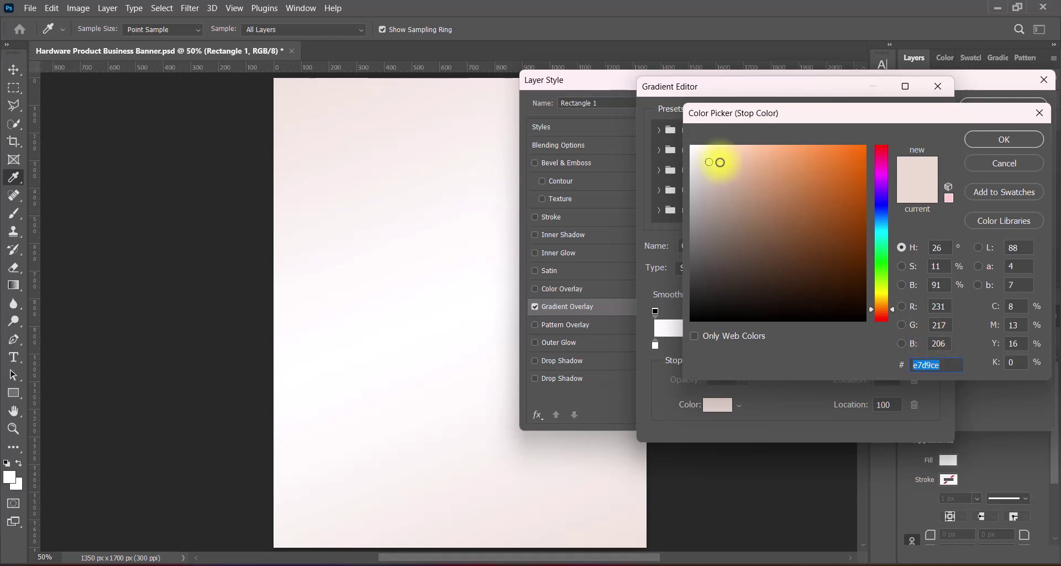
click(720, 162)
click(994, 140)
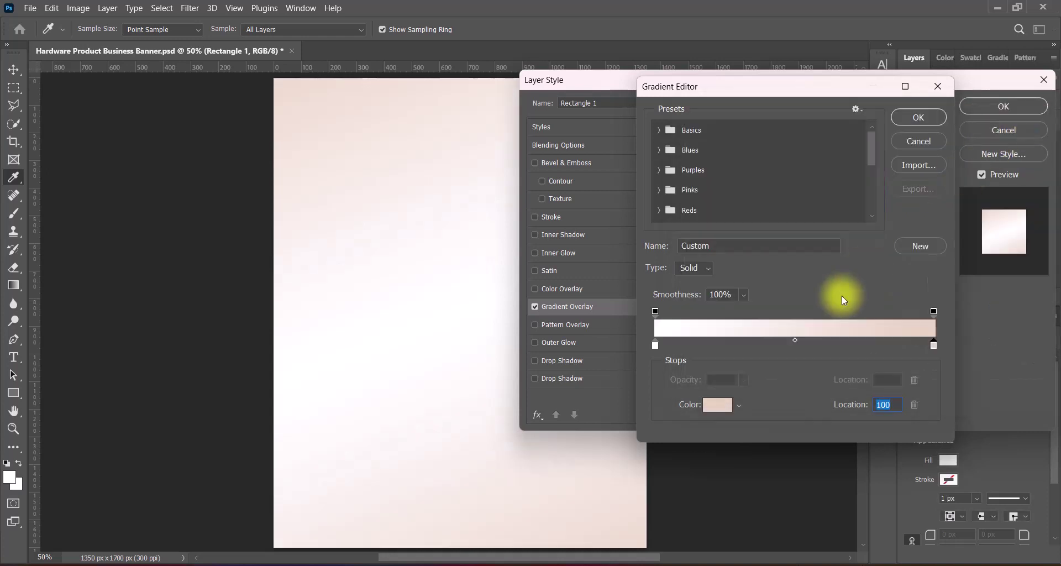
click(919, 116)
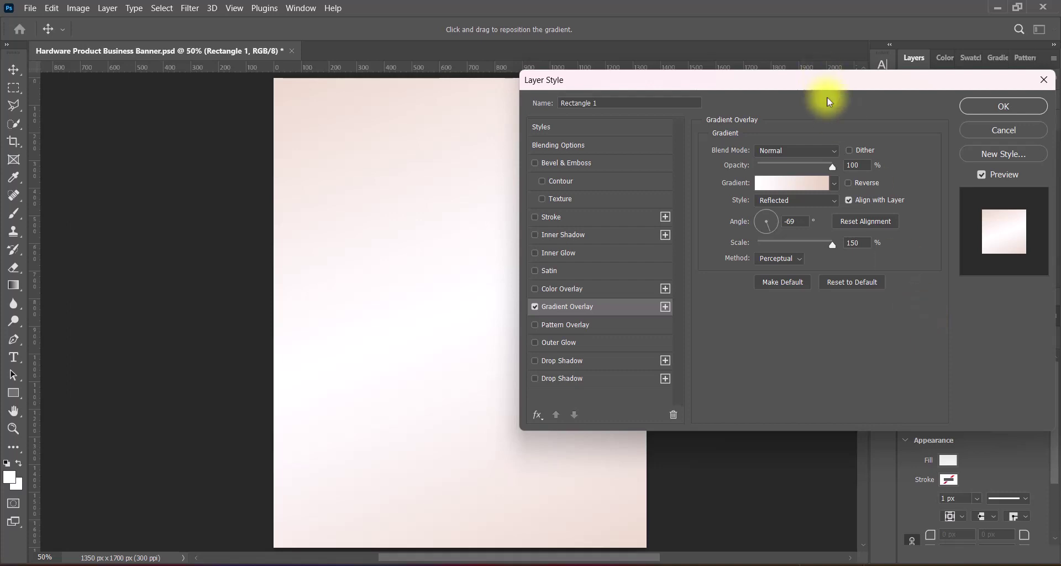
- Keep the gradient overlay's method set to Perceptual
click(848, 183)
click(848, 183)
click(780, 258)
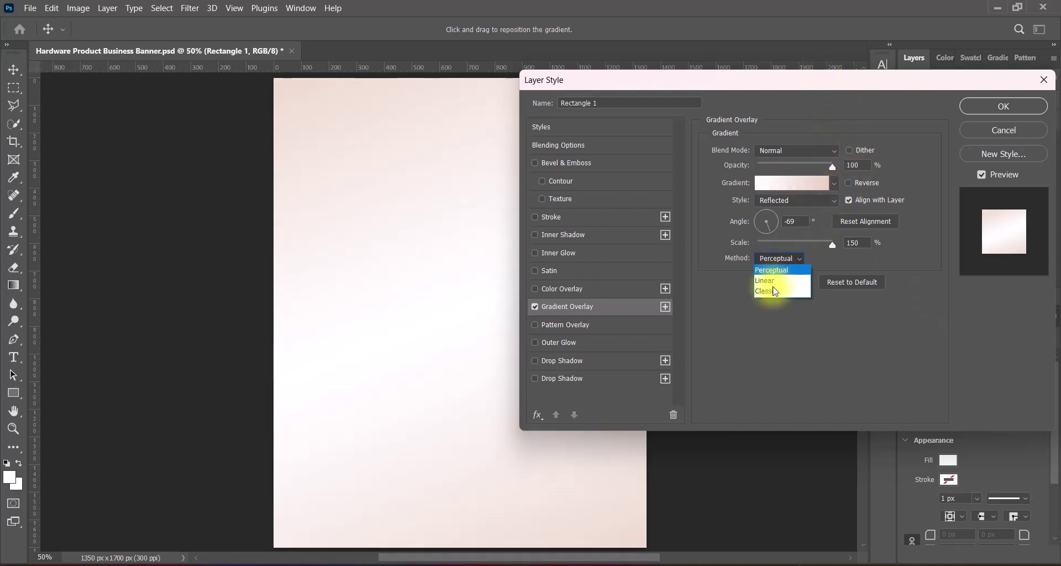
click(776, 291)
click(779, 258)
click(774, 269)
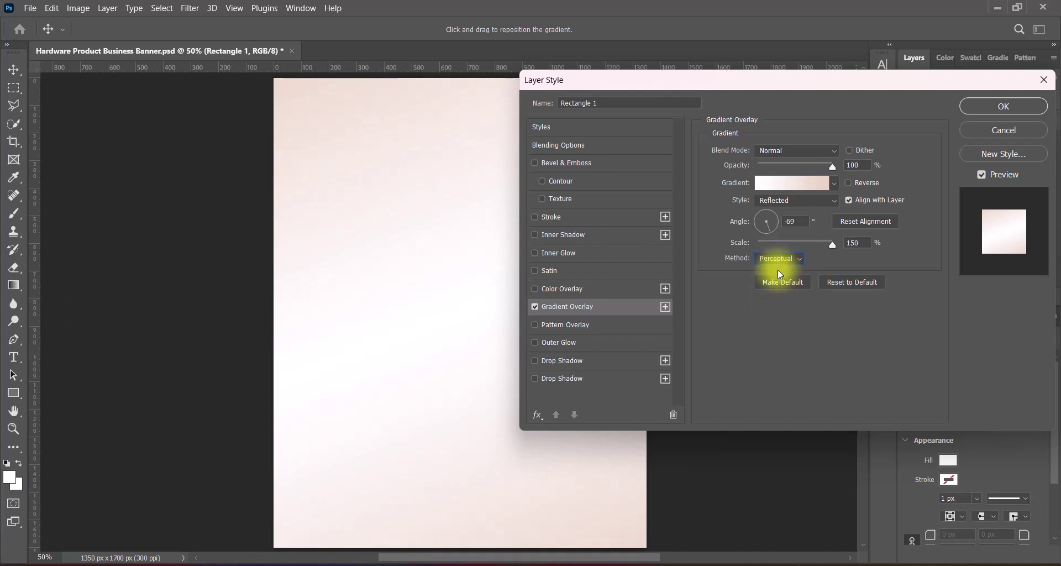
- Draw a tall Rectangle 2 on a new layer and align it to the canvas's left edge
click(1003, 107)
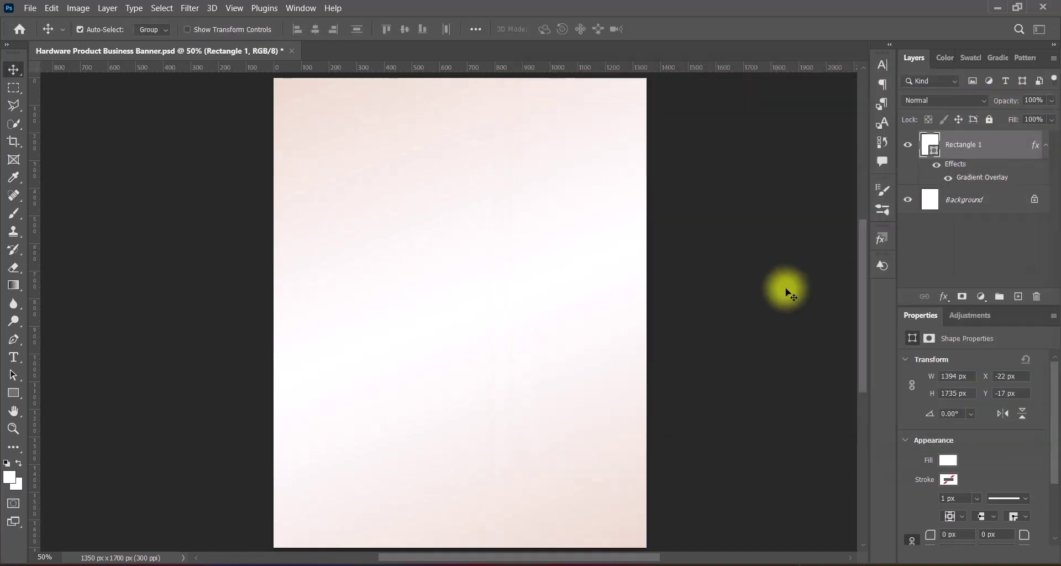
click(1019, 296)
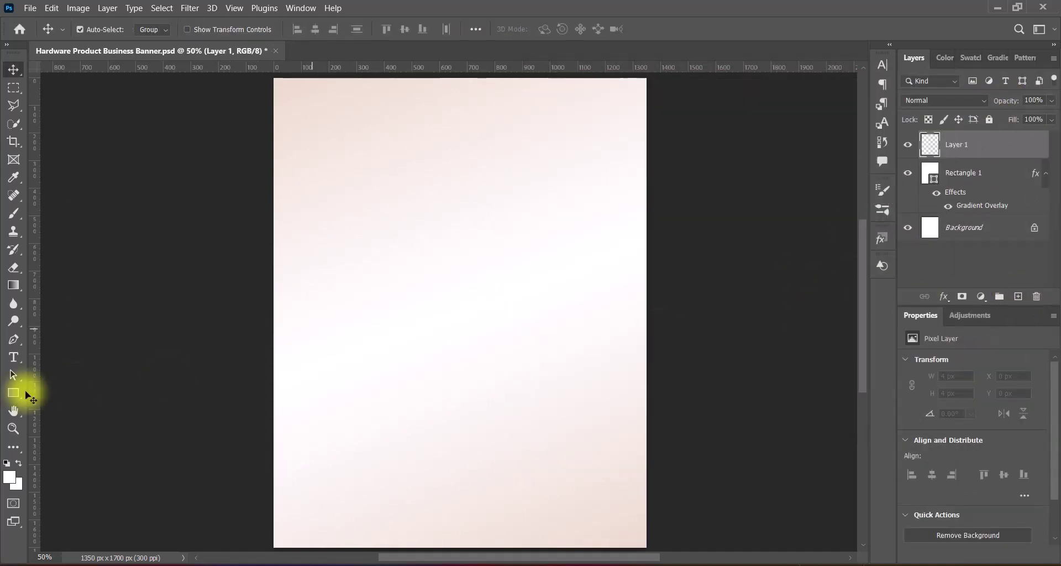
click(14, 392)
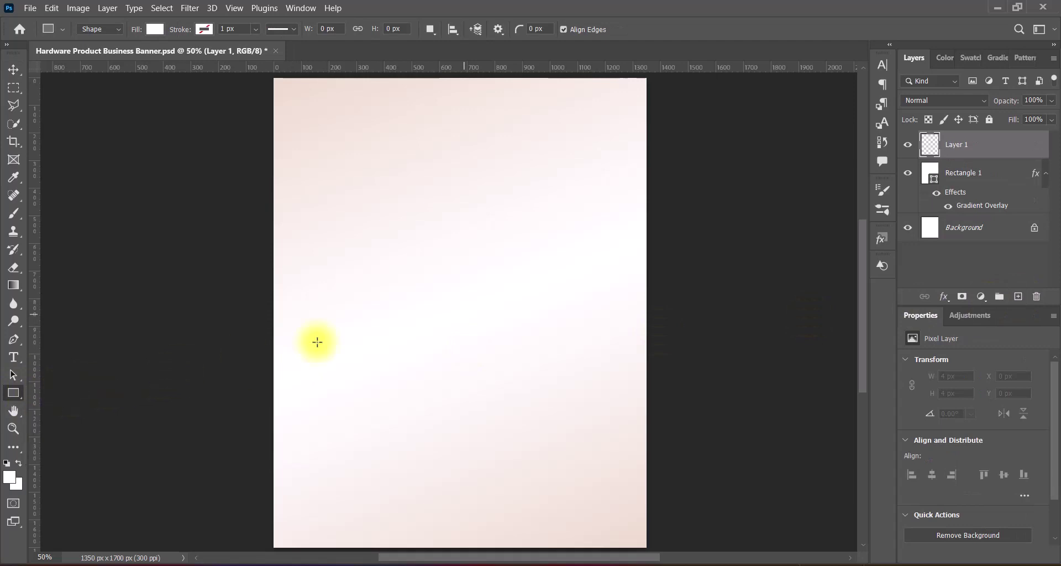
scroll(451, 315, down, 1)
drag(270, 89, 437, 541)
click(14, 71)
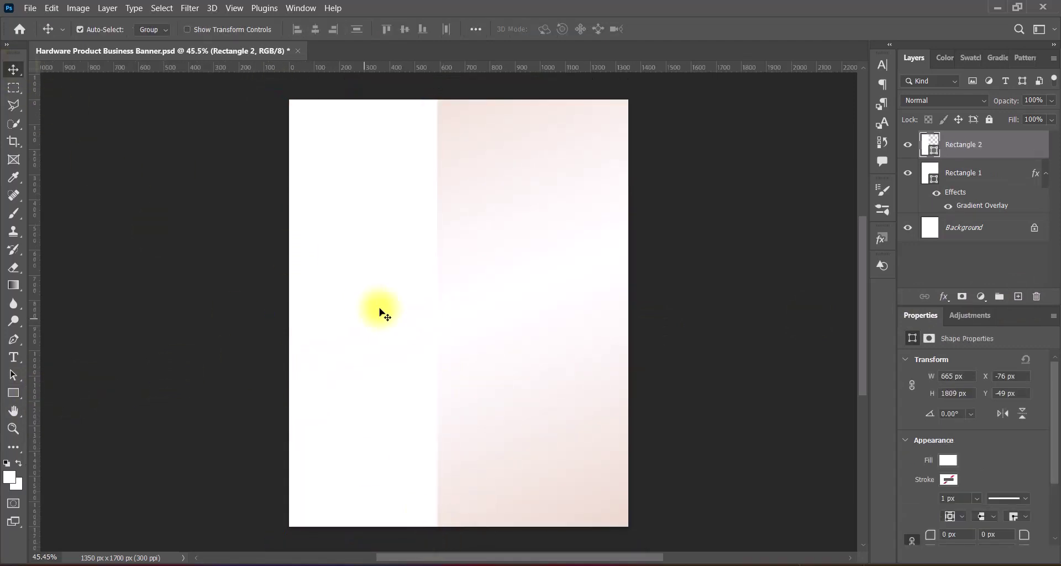
key(ctrl+t)
drag(351, 324, 382, 320)
key(Return)
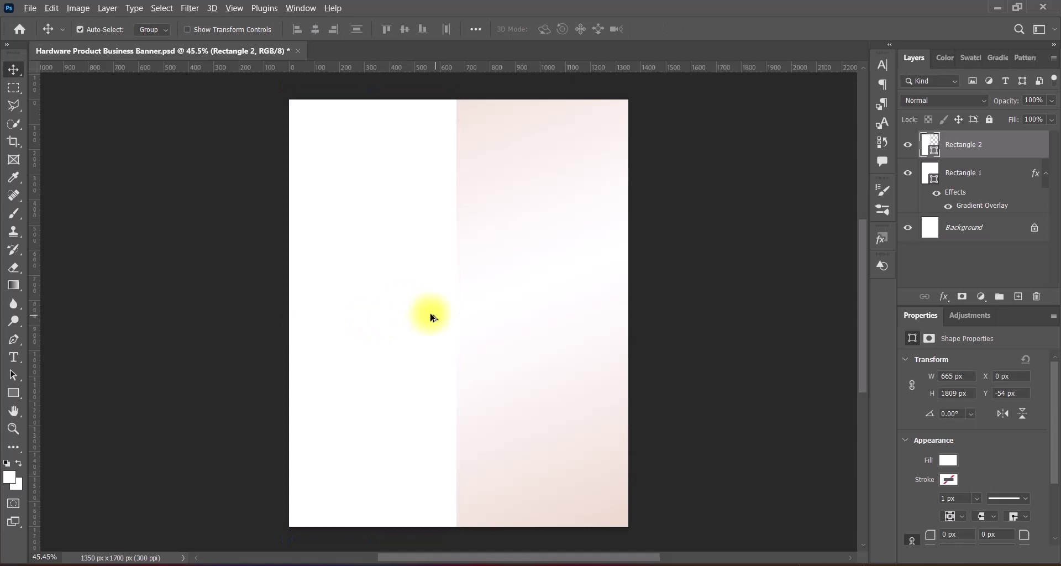
key(ctrl+plus)
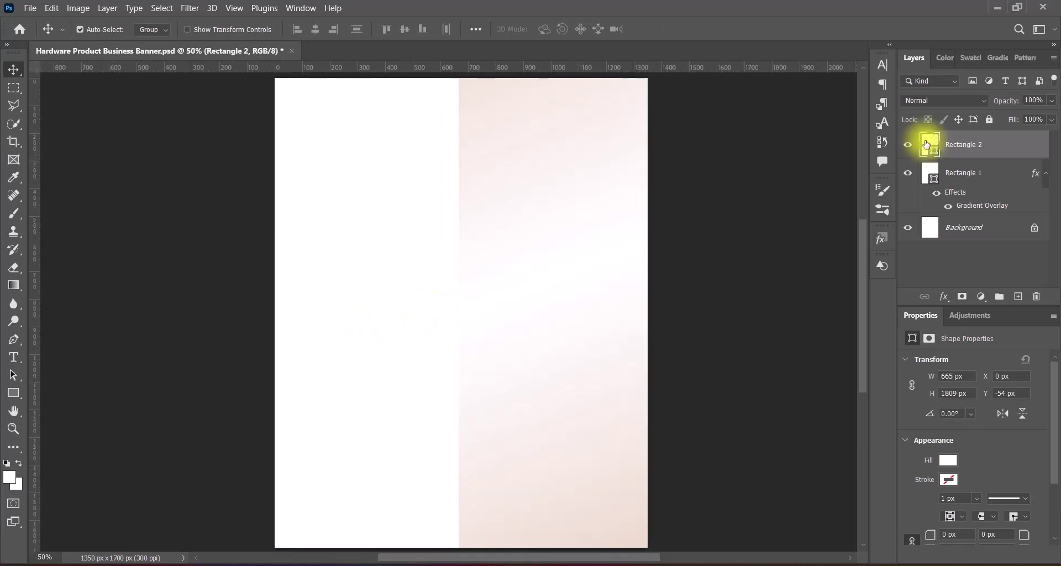
- Add a Linear Gradient Overlay to Rectangle 2 at -60°
double_click(926, 146)
click(535, 307)
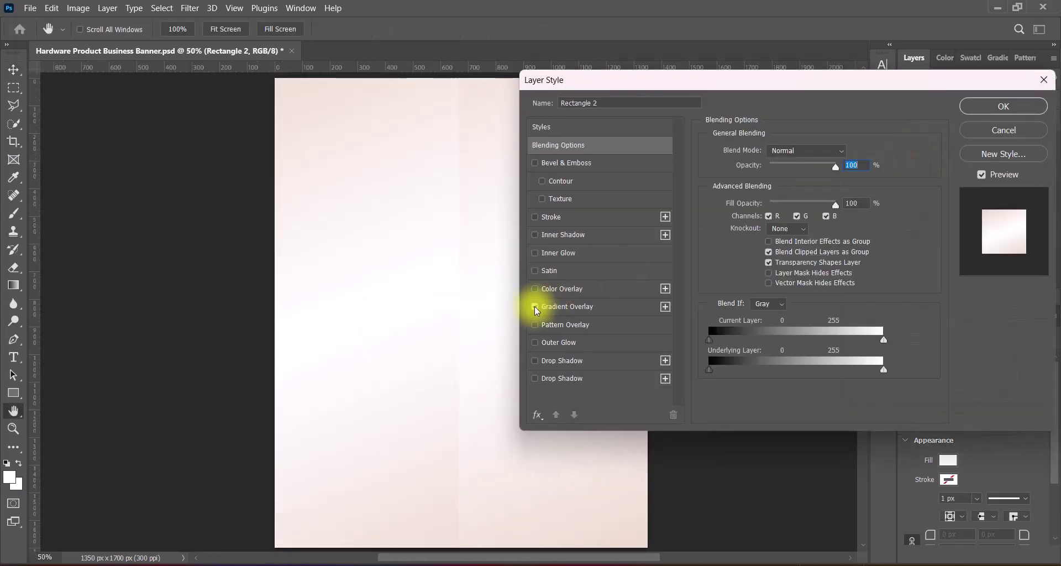
click(579, 304)
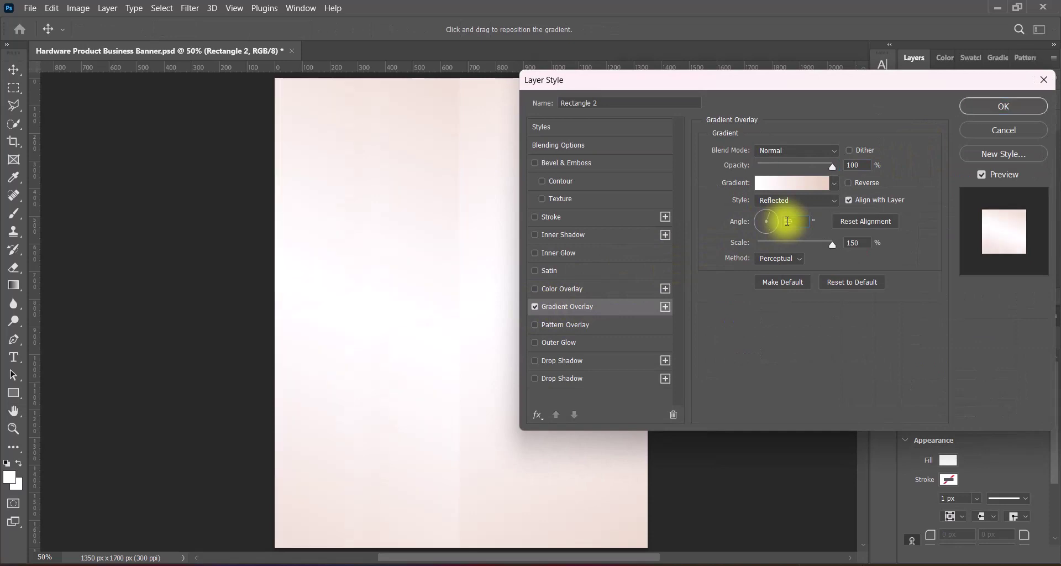
double_click(789, 222)
text(60)
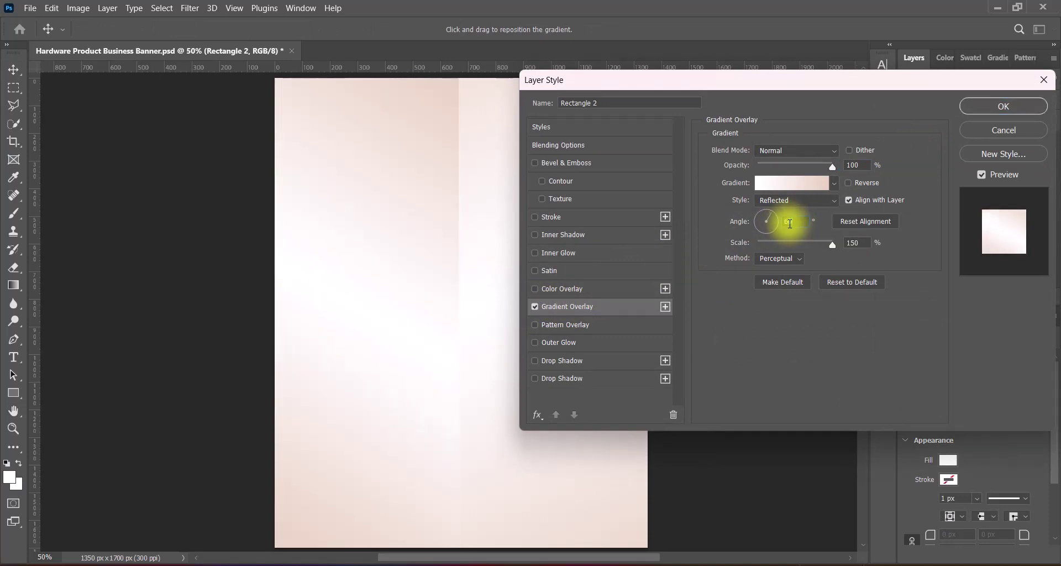
click(849, 183)
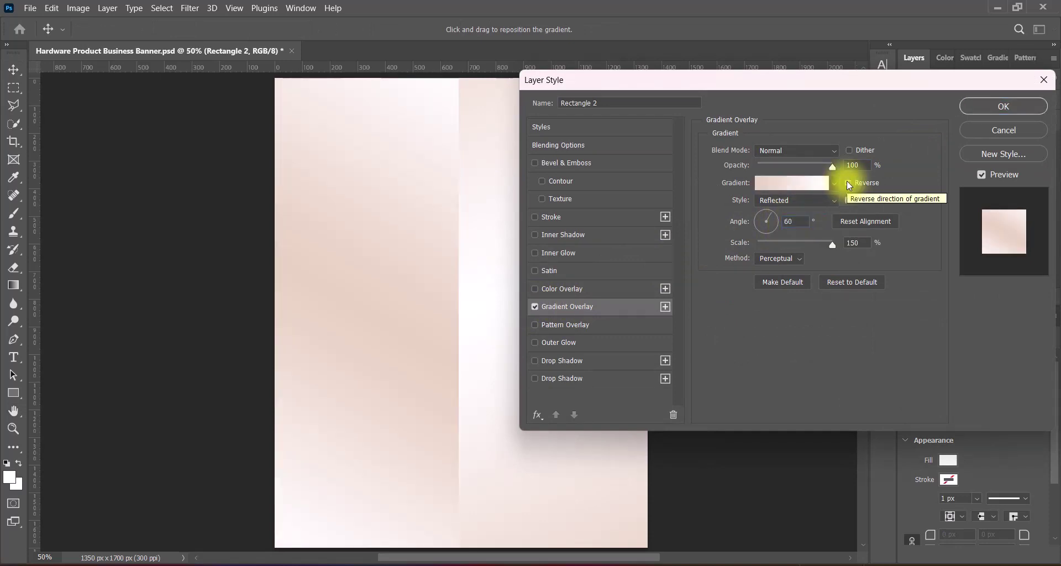
double_click(796, 222)
text(-60)
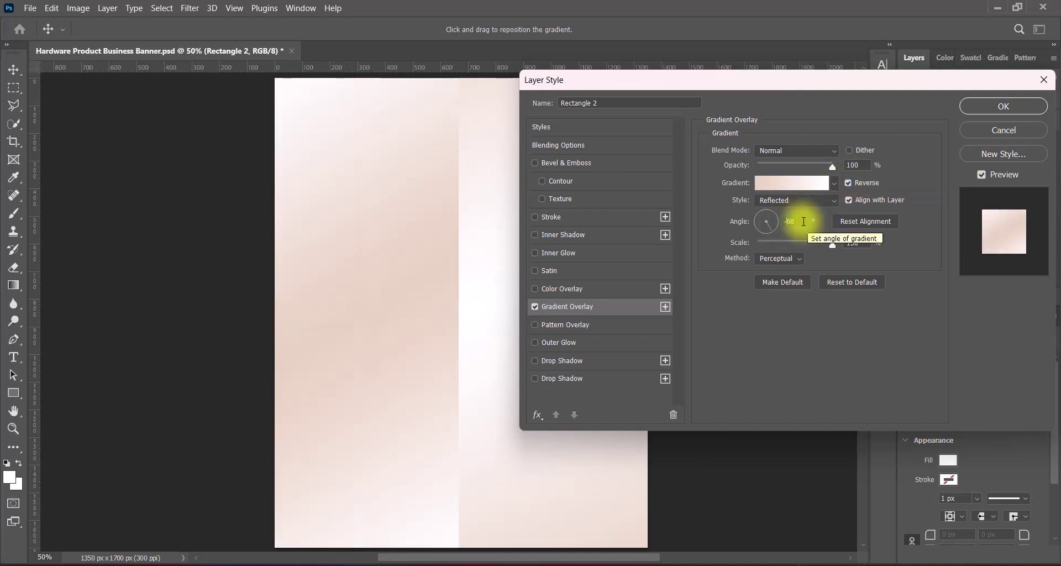
click(848, 183)
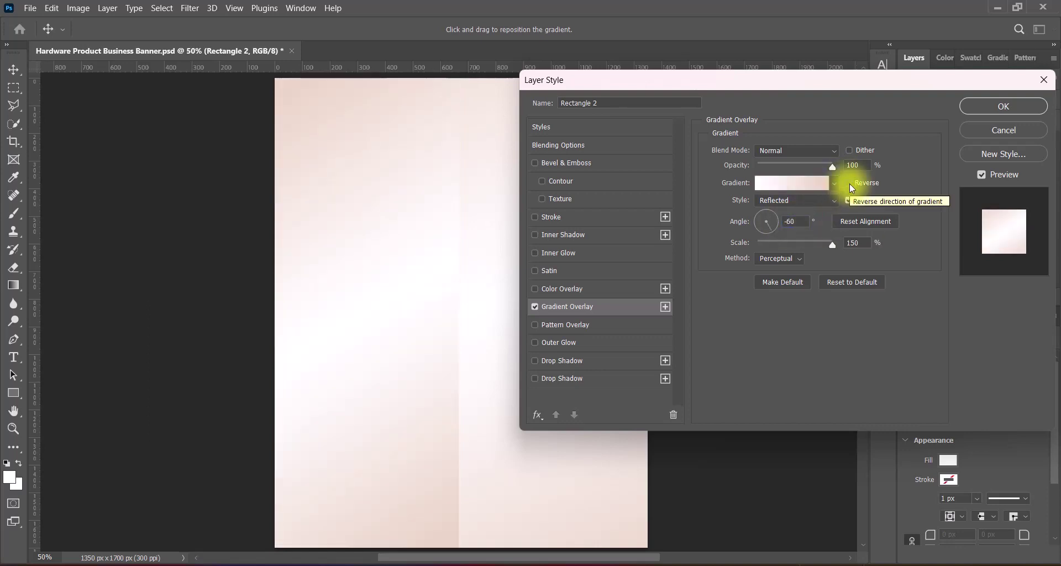
click(807, 198)
click(791, 212)
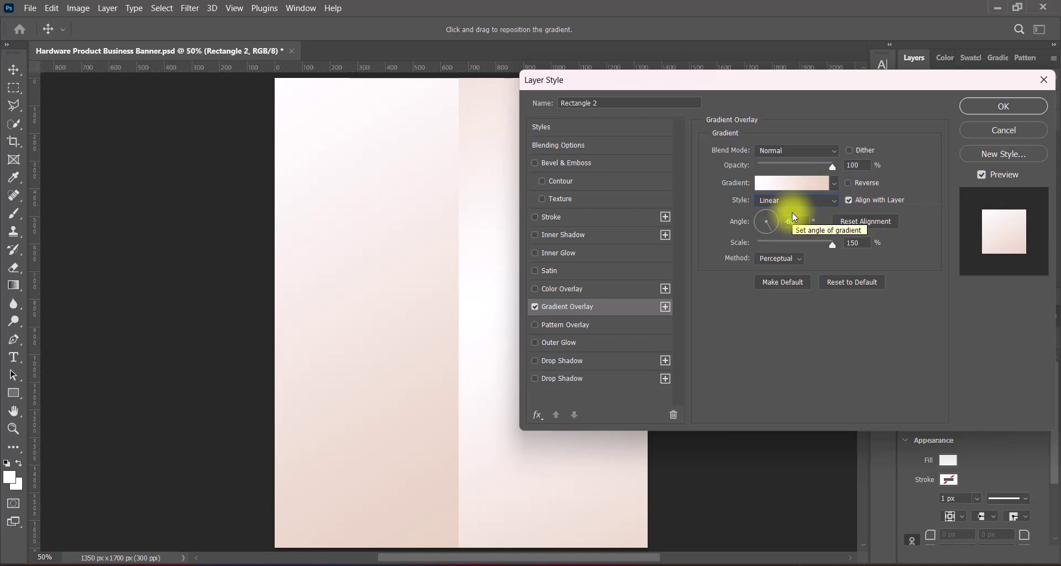
- Apply the dusty pink Neutrals preset to Rectangle 2's gradient
click(834, 183)
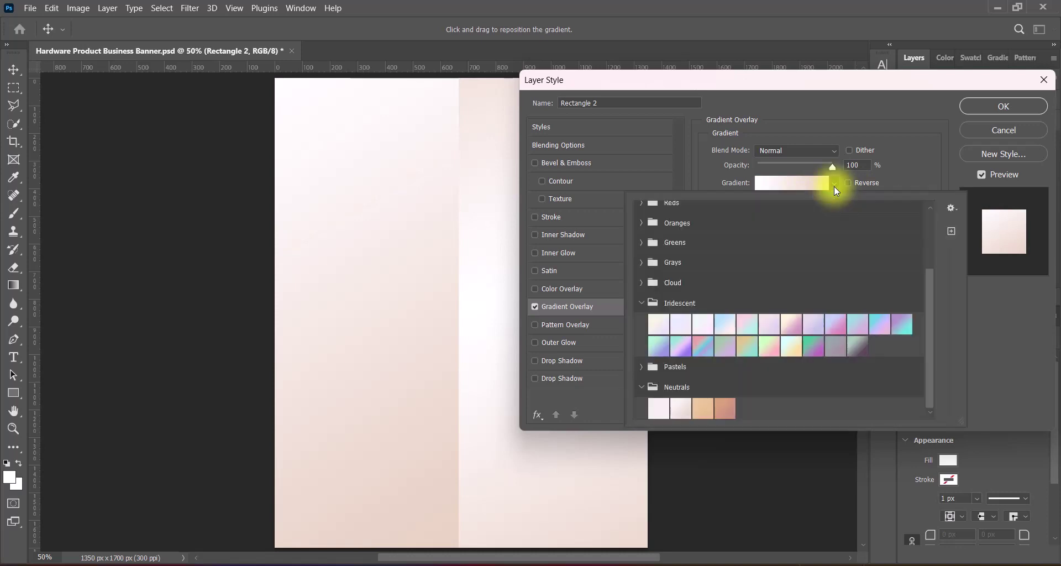
click(707, 408)
click(730, 409)
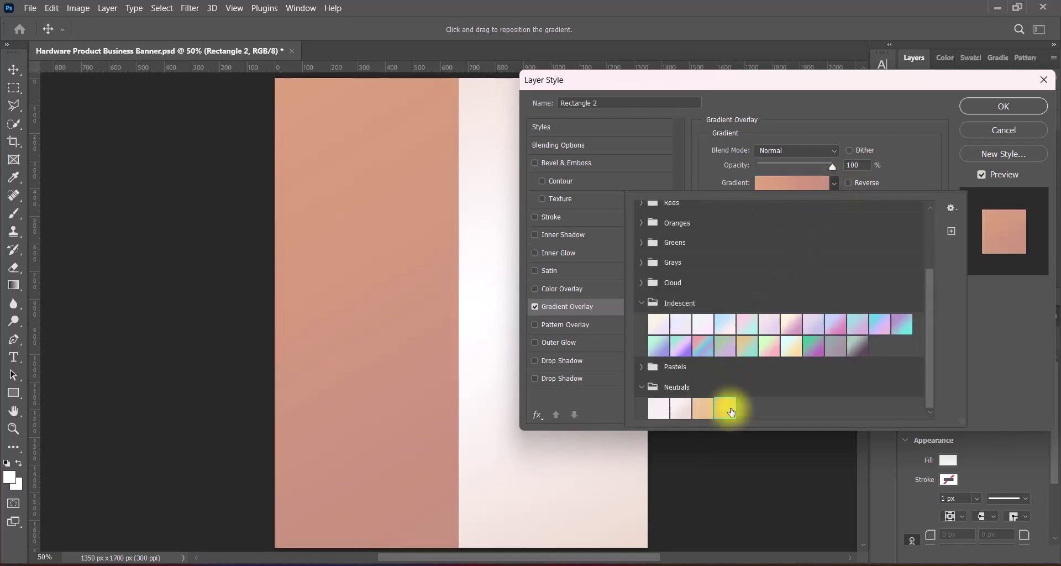
click(971, 328)
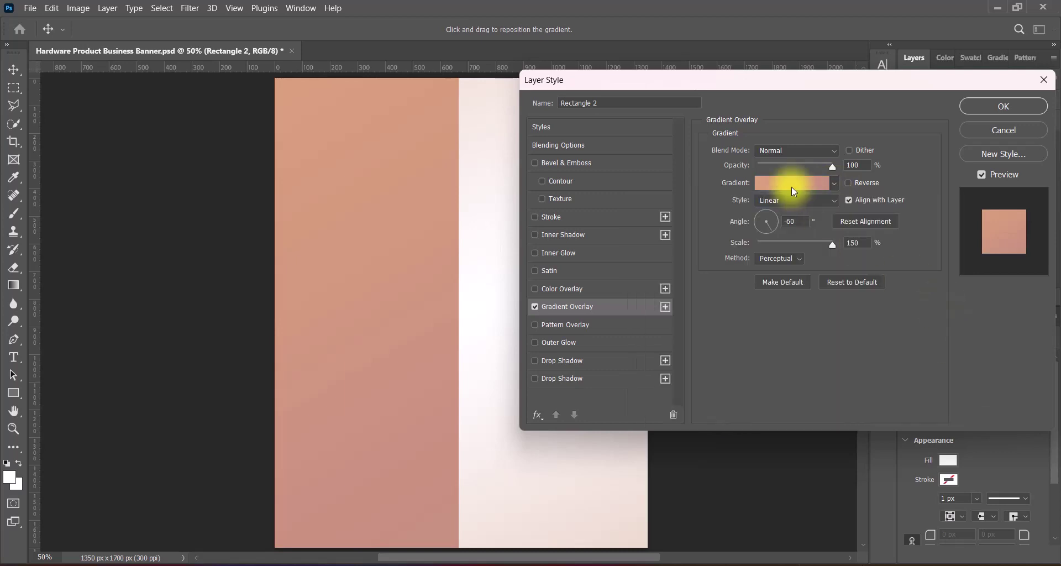
- Set the gradient stops to dark brown 43312b and peach fcba8d
click(791, 185)
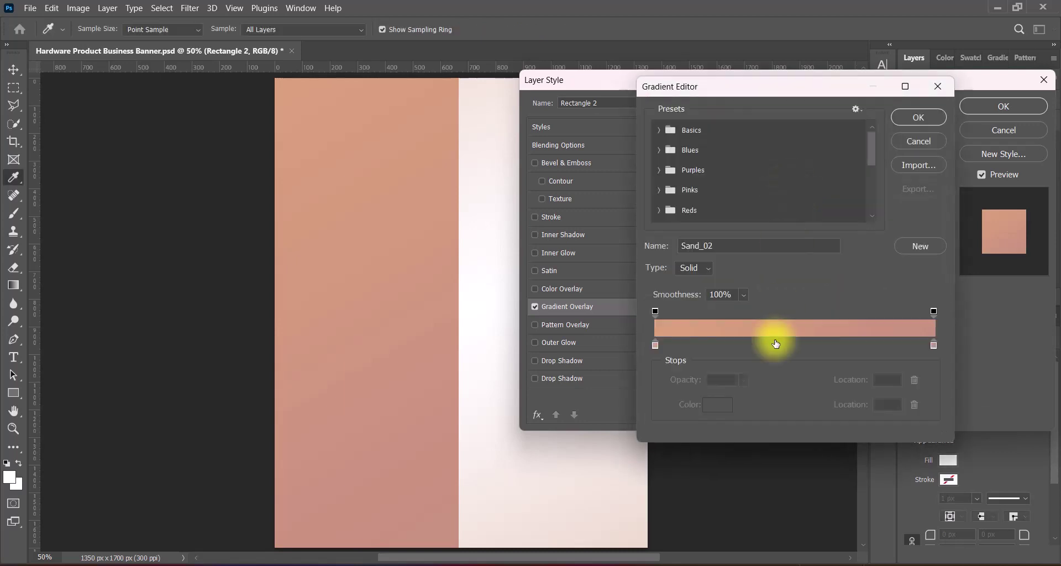
double_click(933, 346)
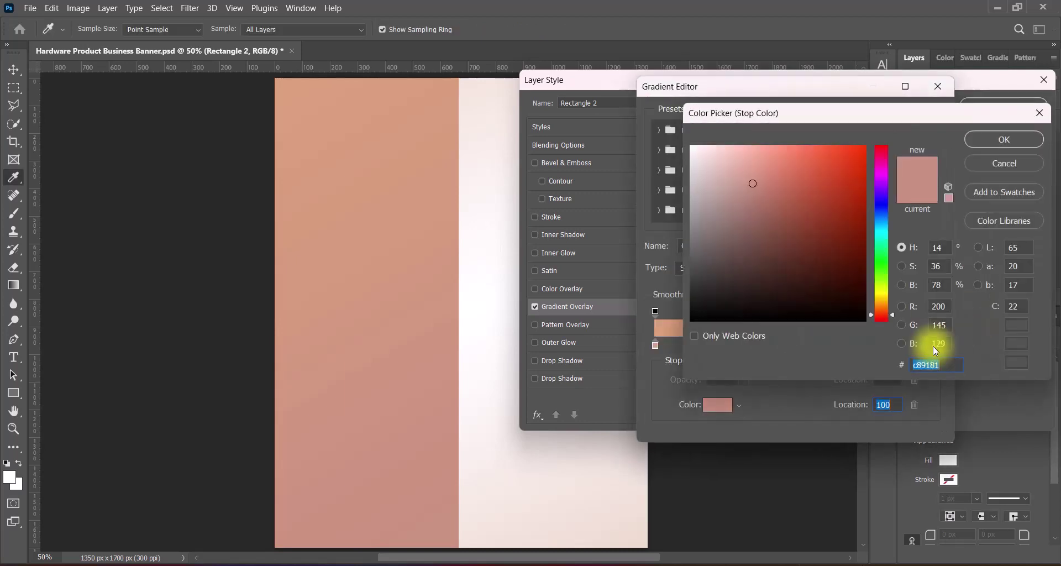
click(753, 241)
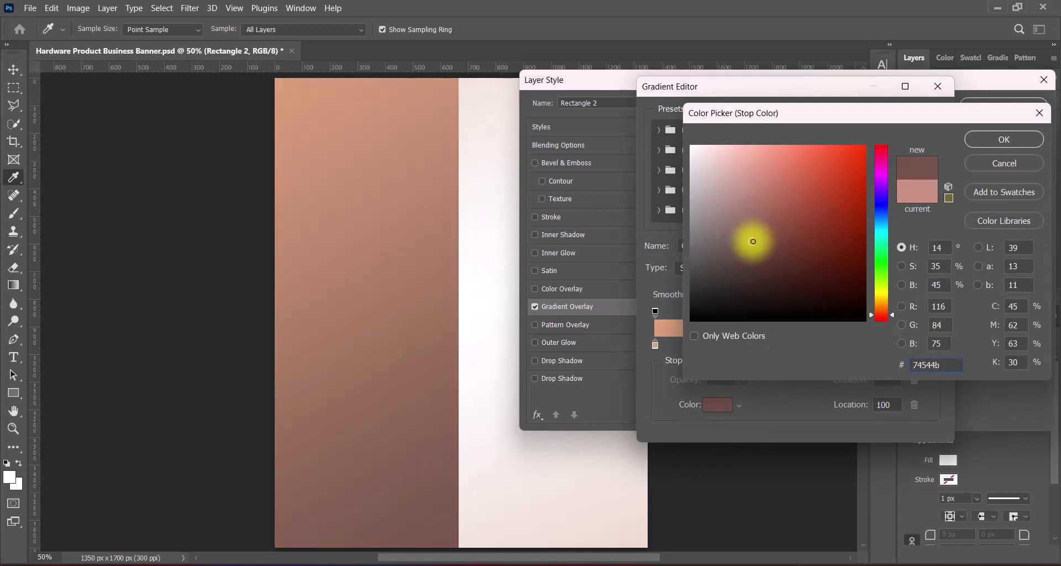
drag(752, 241, 752, 275)
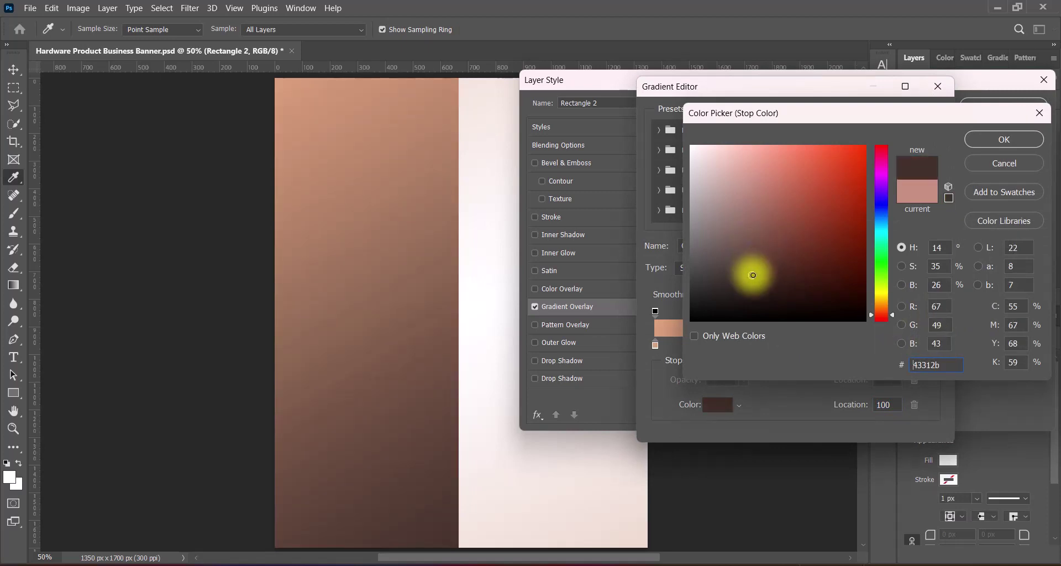
click(995, 139)
double_click(656, 345)
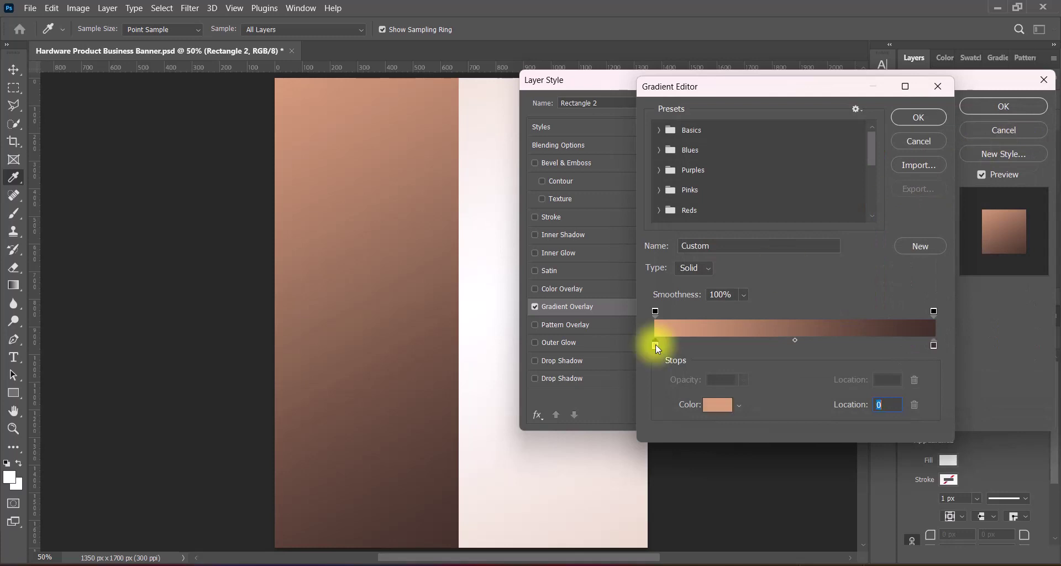
drag(769, 167, 767, 147)
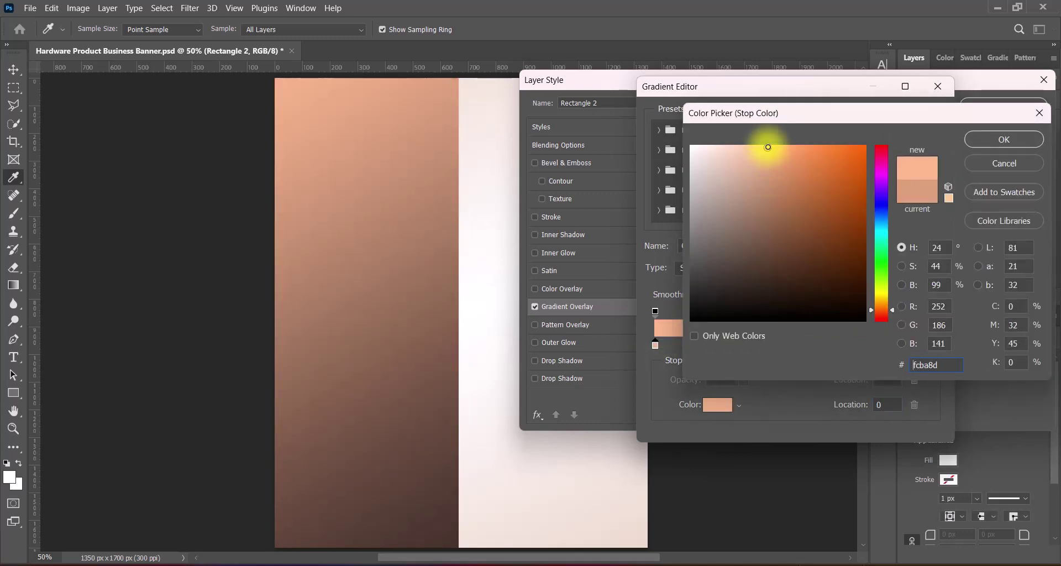
click(982, 138)
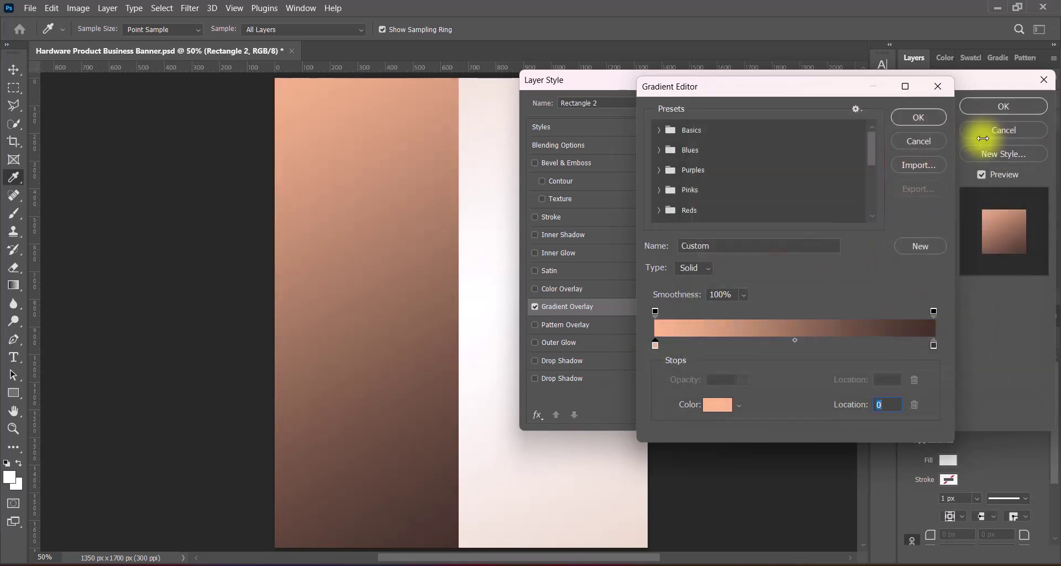
click(910, 120)
- Reverse the gradient, keep Perceptual method, and move the colour midpoint to 39
click(848, 183)
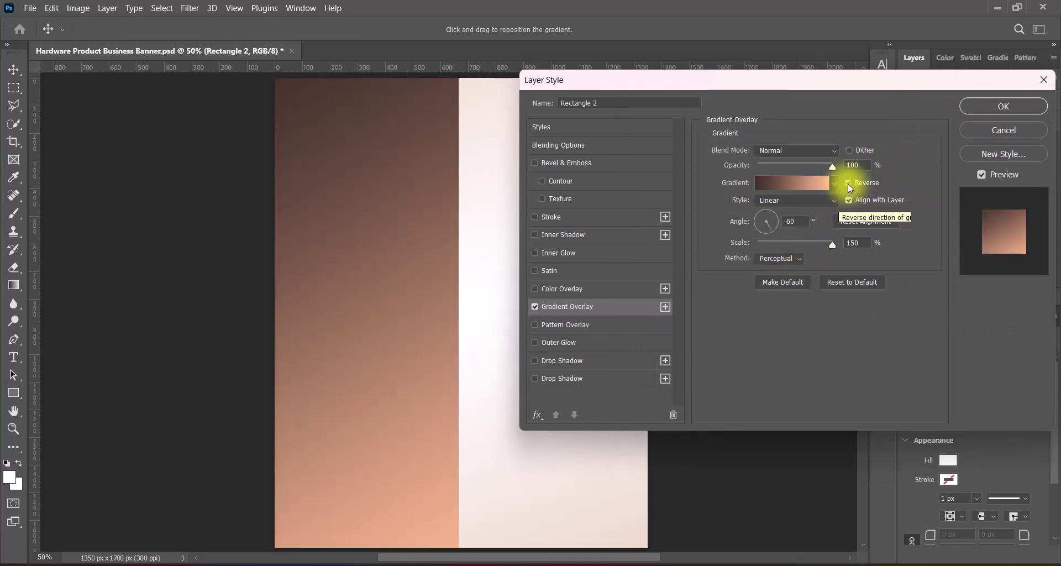
click(790, 258)
click(788, 280)
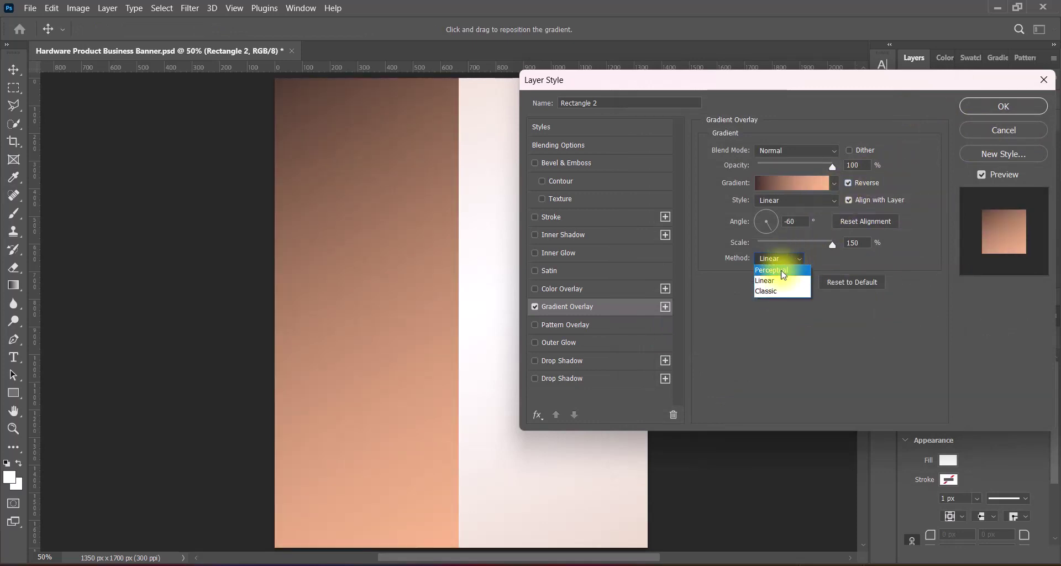
click(782, 271)
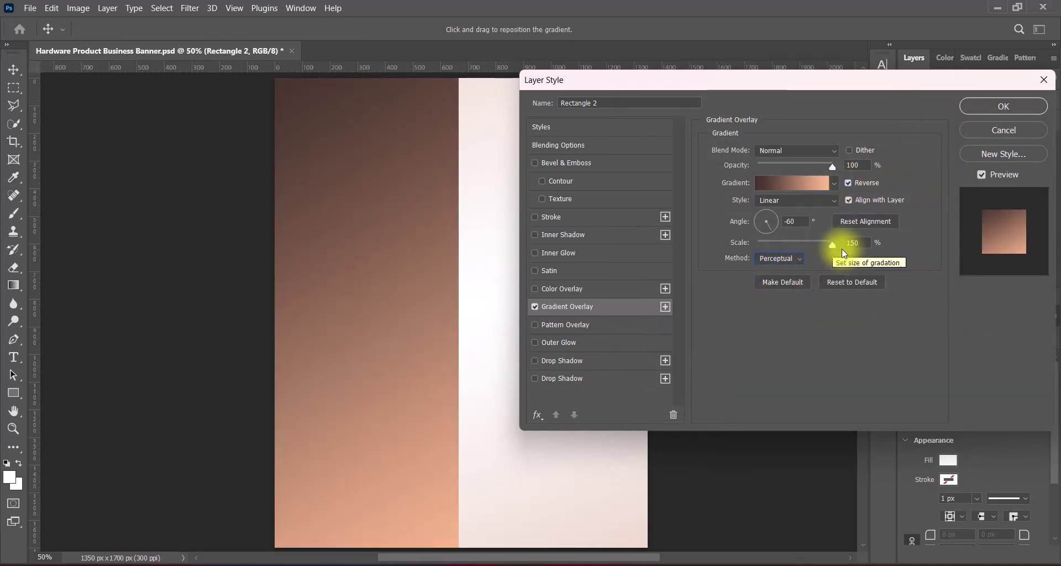
click(798, 183)
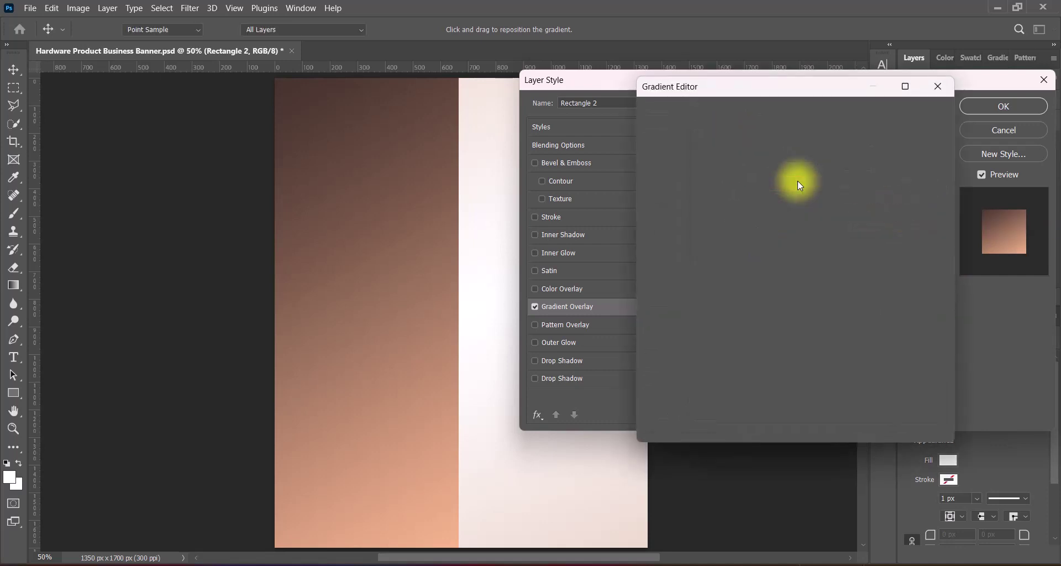
click(934, 345)
drag(795, 339, 766, 339)
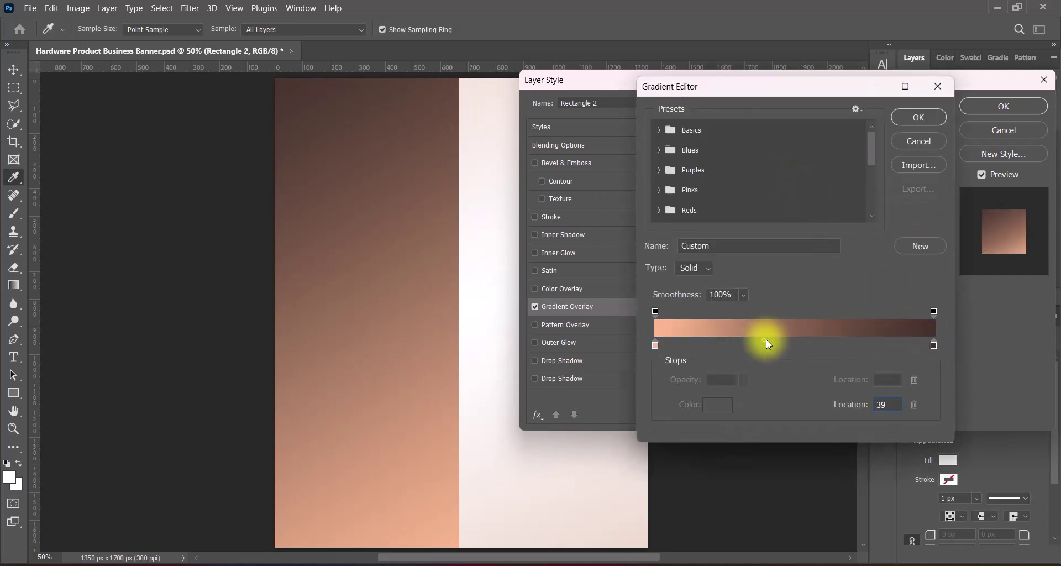
click(909, 119)
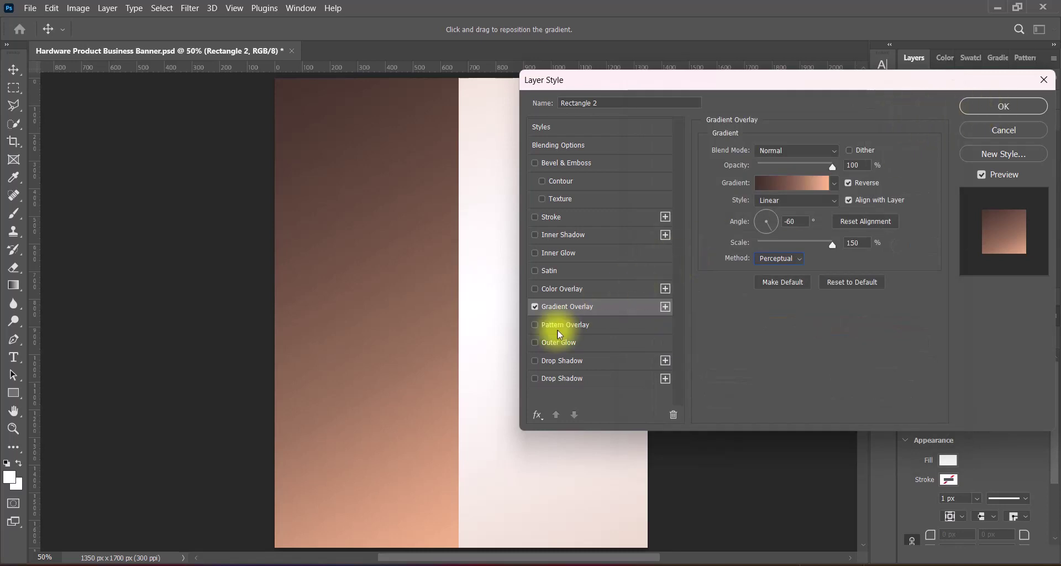
- Enable Outer Glow on Rectangle 2 at 75% with a curved contour
click(535, 343)
click(555, 342)
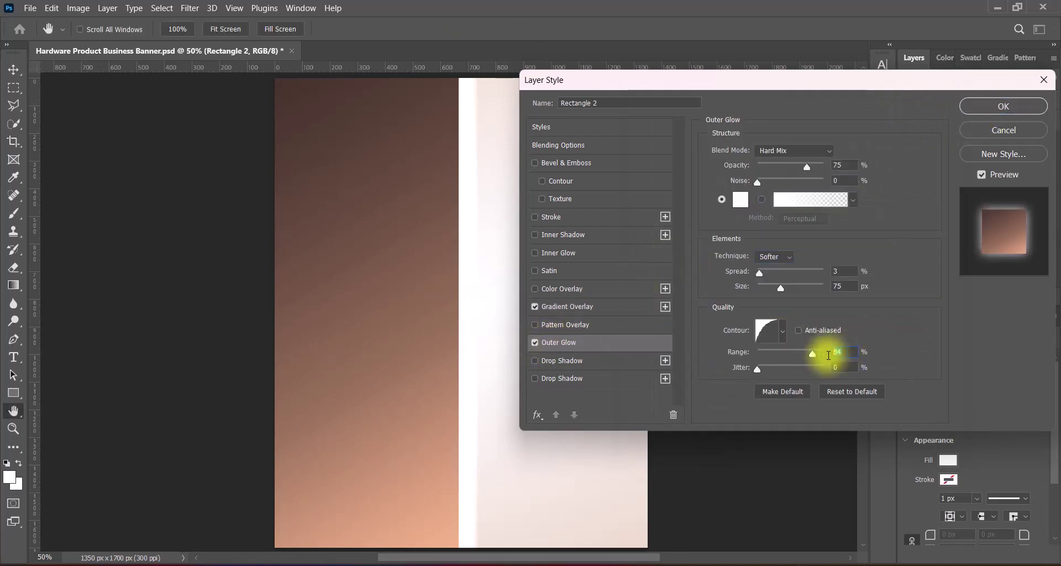
text(75)
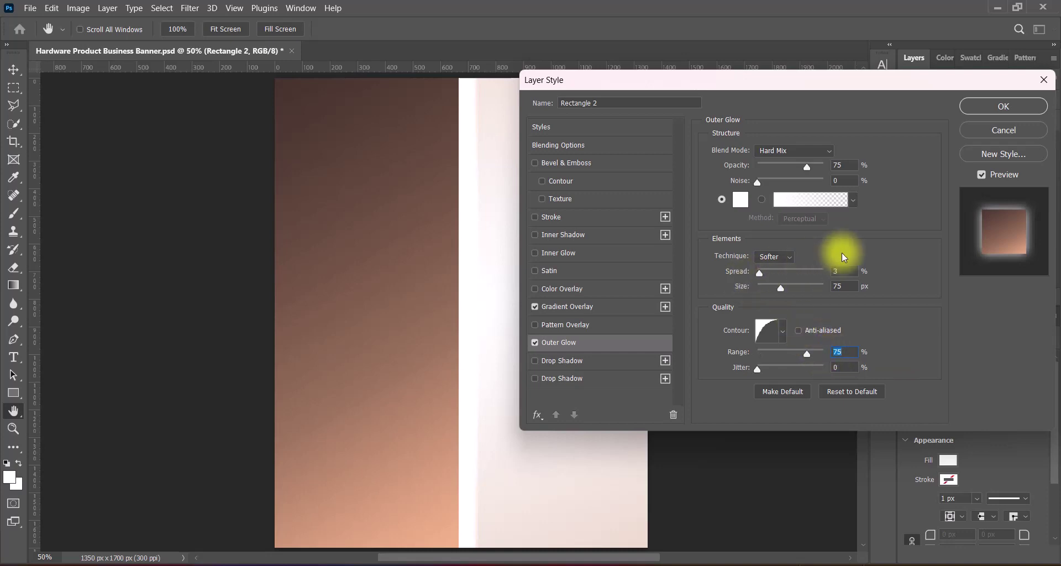
click(768, 331)
click(624, 363)
click(650, 363)
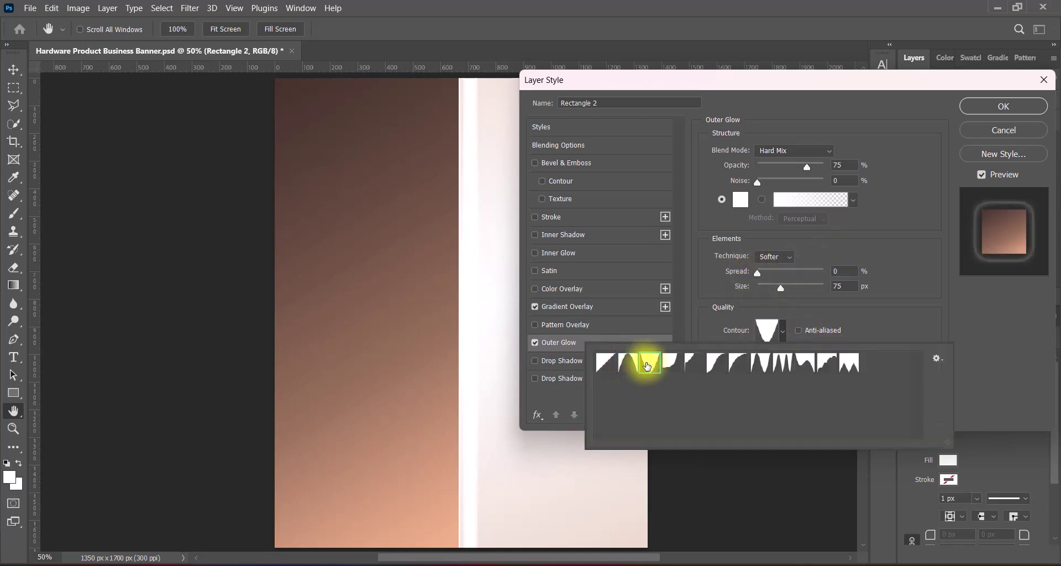
click(671, 362)
click(694, 362)
click(715, 362)
click(738, 363)
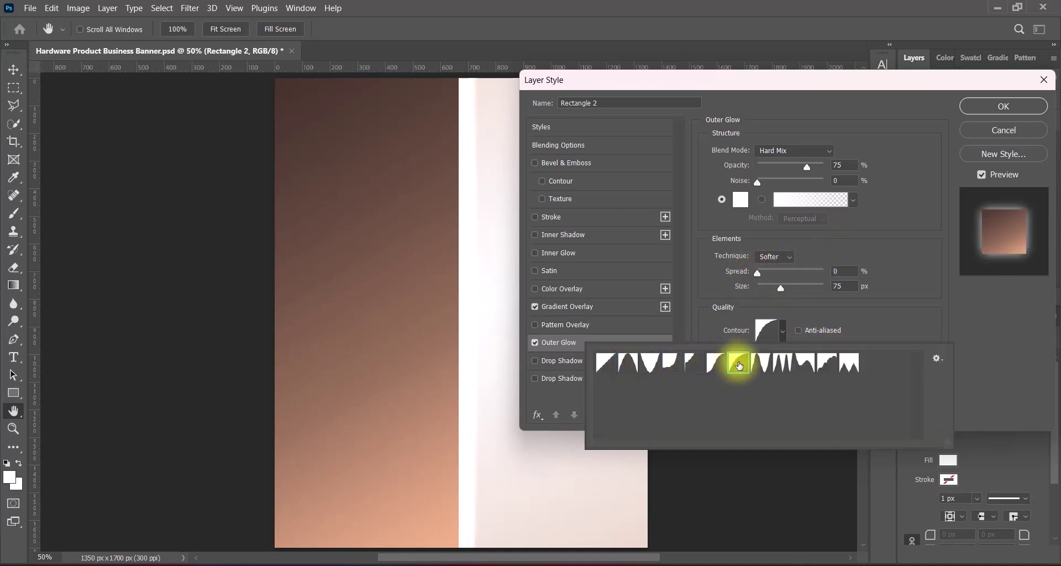
click(760, 362)
click(781, 365)
click(805, 365)
click(827, 365)
click(849, 364)
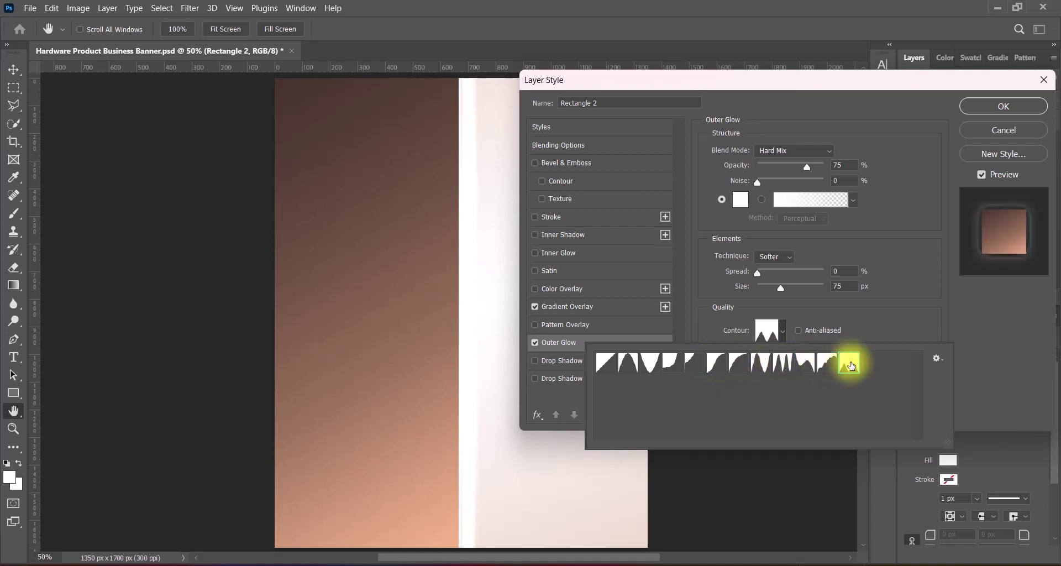
click(718, 369)
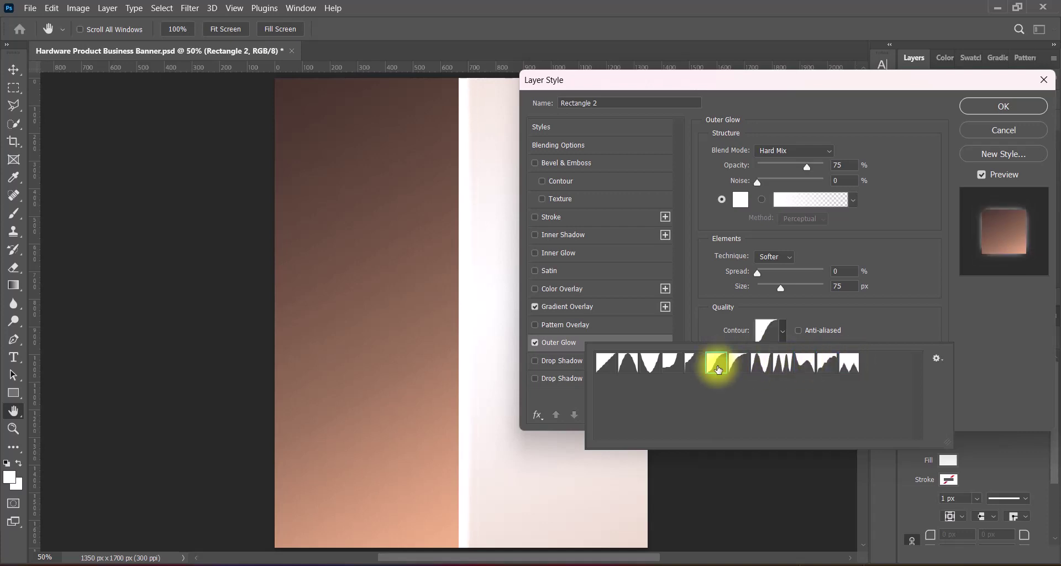
click(909, 299)
- Make the glow 90 px, Vivid Light, dark maroon 432a2a, and apply the layer style
drag(781, 288, 784, 288)
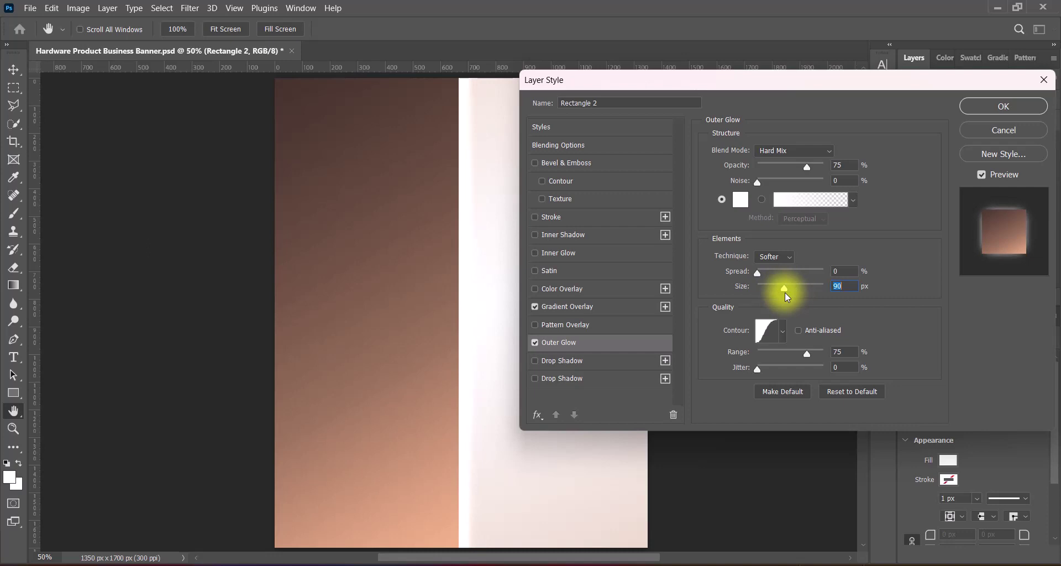
click(794, 151)
click(773, 354)
click(740, 200)
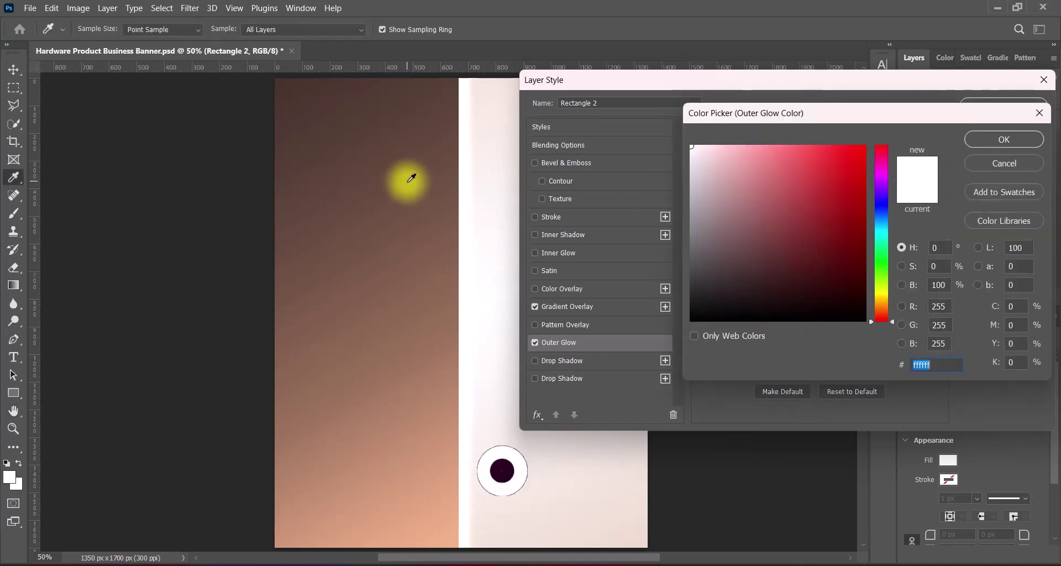
click(989, 138)
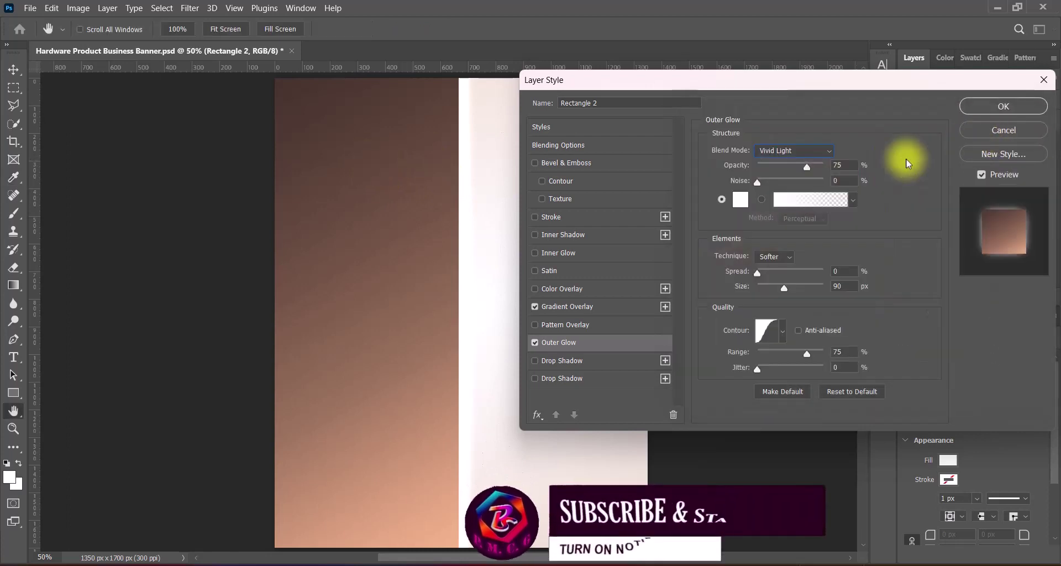
click(740, 203)
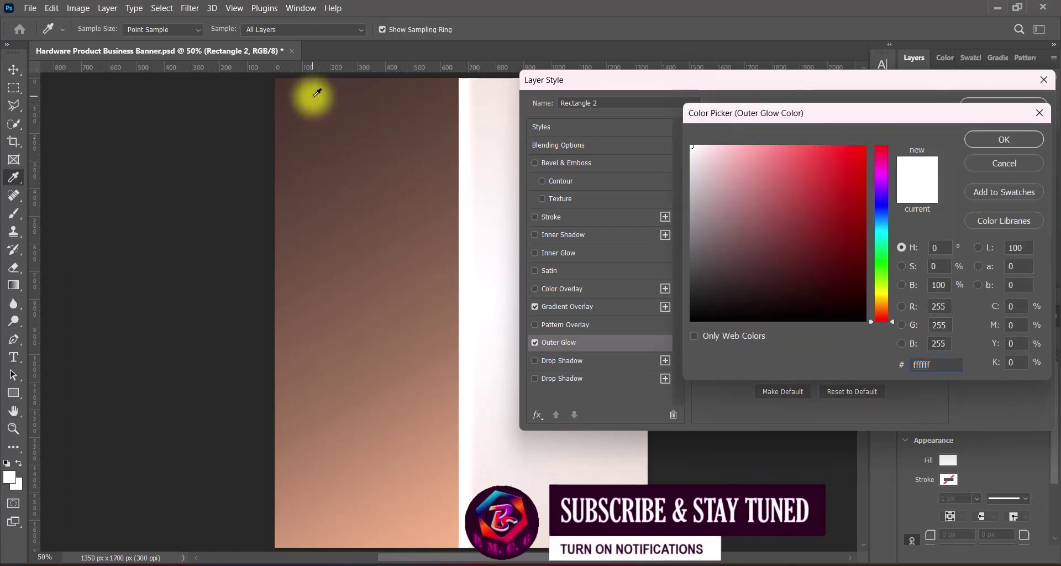
click(754, 272)
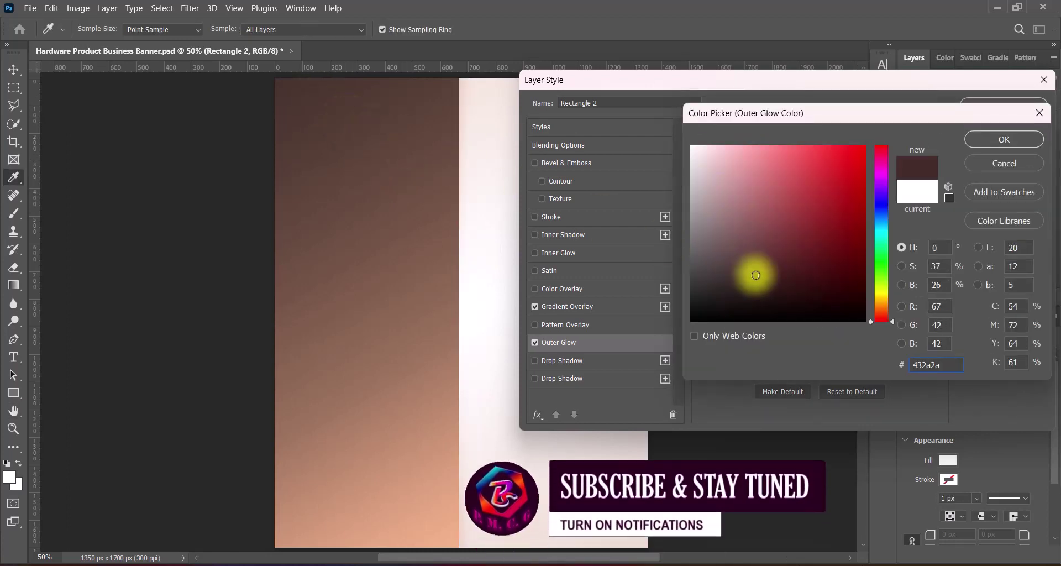
click(988, 138)
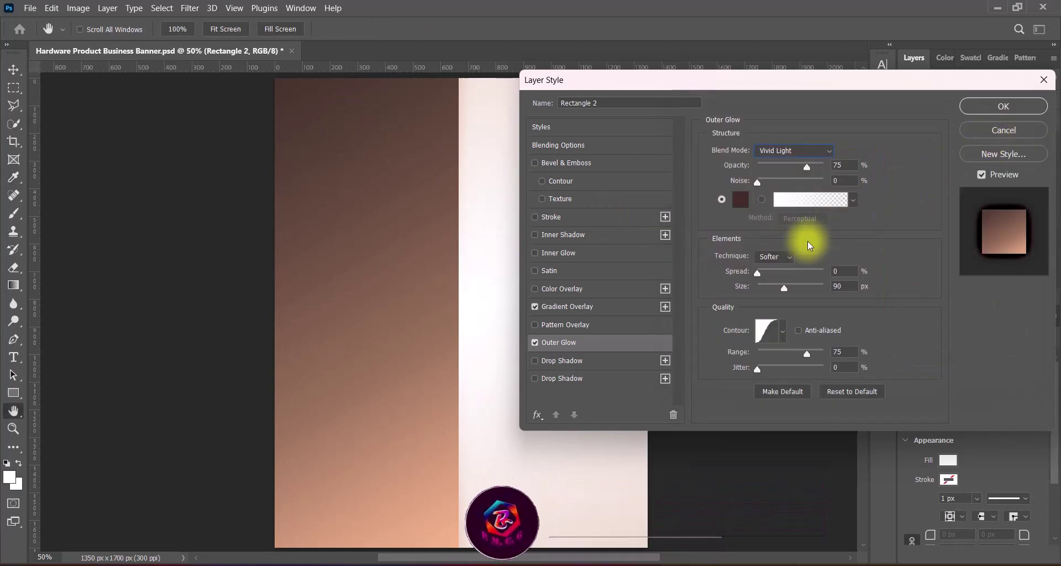
click(987, 111)
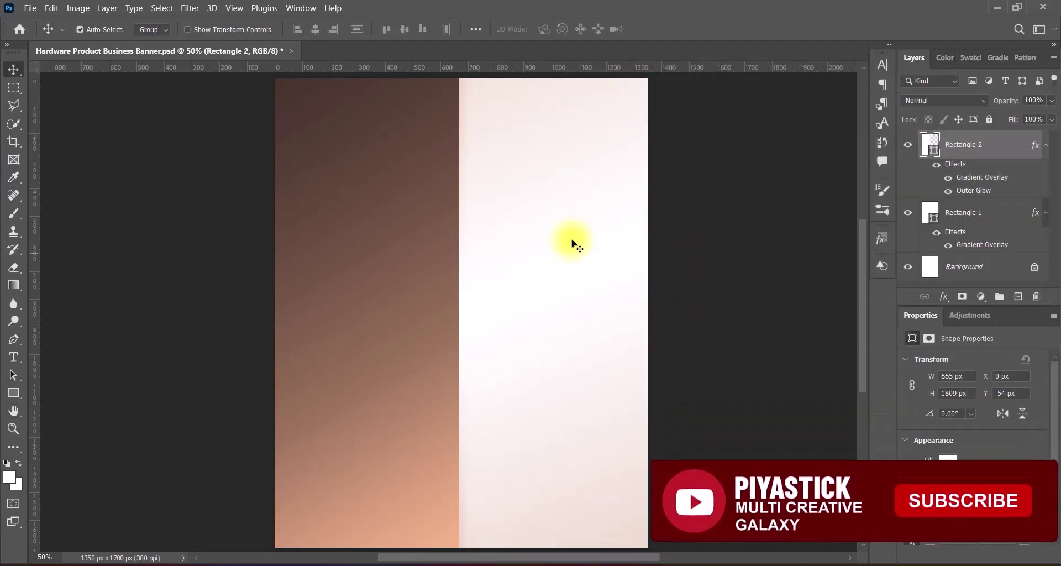
- Reopen Rectangle 2's Outer Glow, set its size to about 120 px and pick a glow contour
right_click(922, 144)
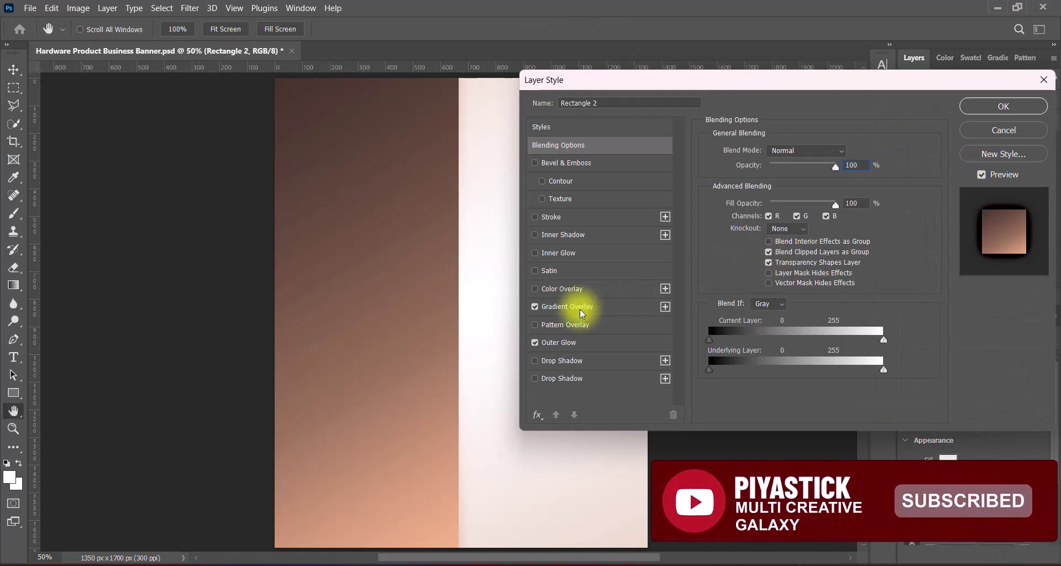
click(575, 343)
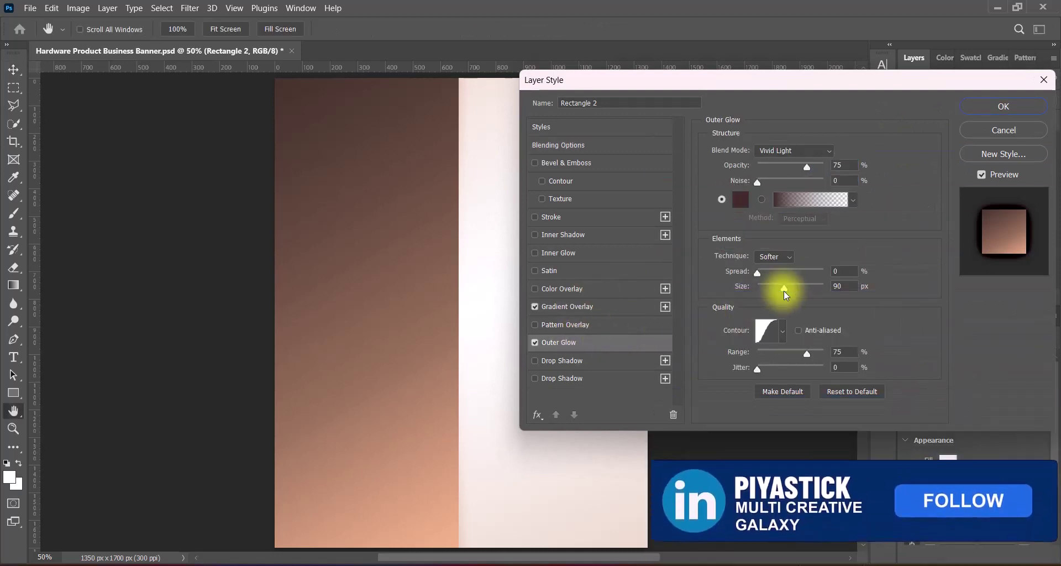
mouse_move(785, 291)
mouse_down()
mouse_move(802, 295)
mouse_move(793, 291)
mouse_up()
drag(807, 167, 848, 163)
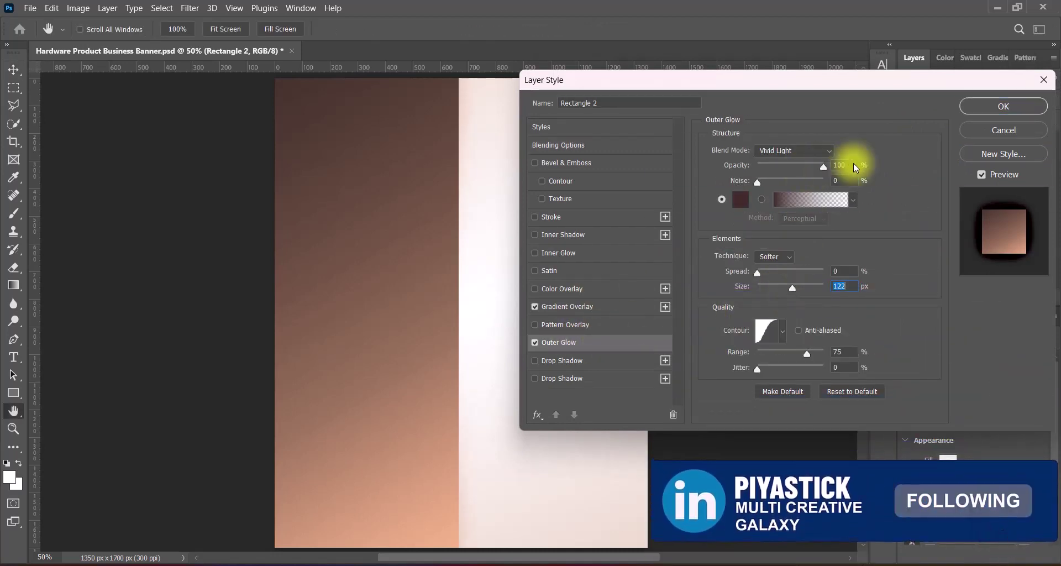
click(783, 331)
click(625, 365)
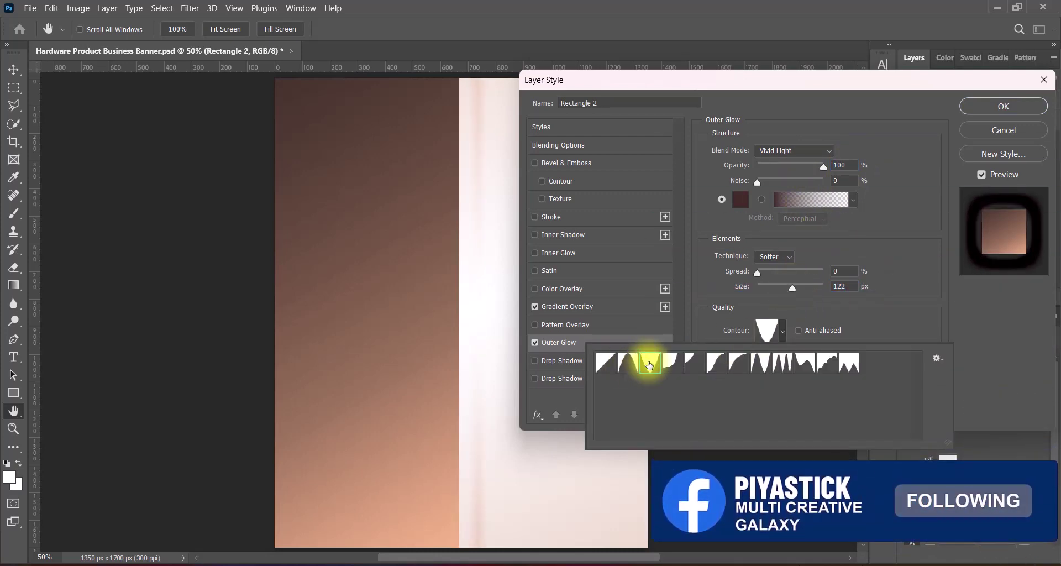
click(716, 363)
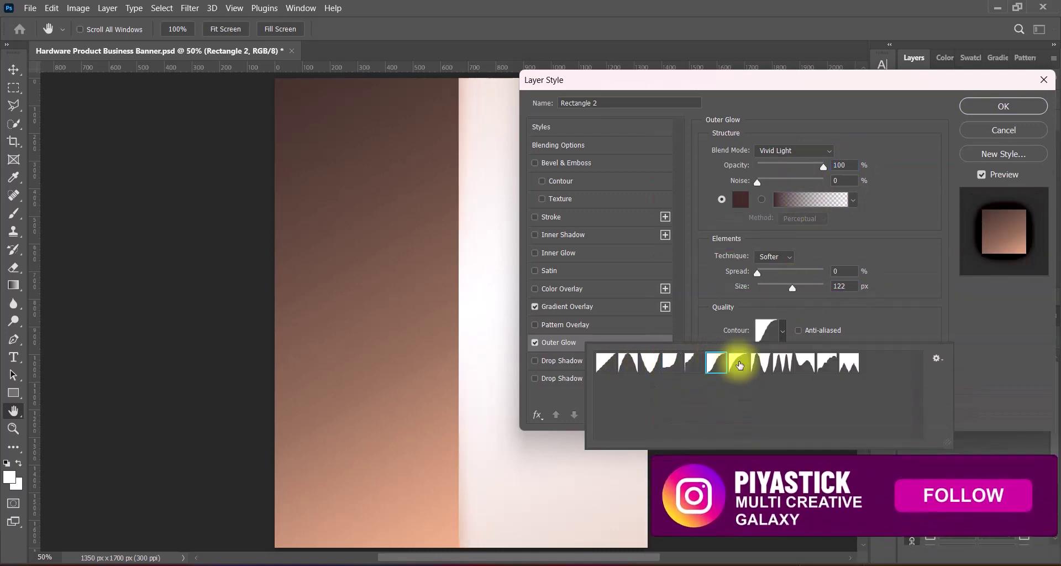
click(777, 363)
click(802, 363)
click(829, 362)
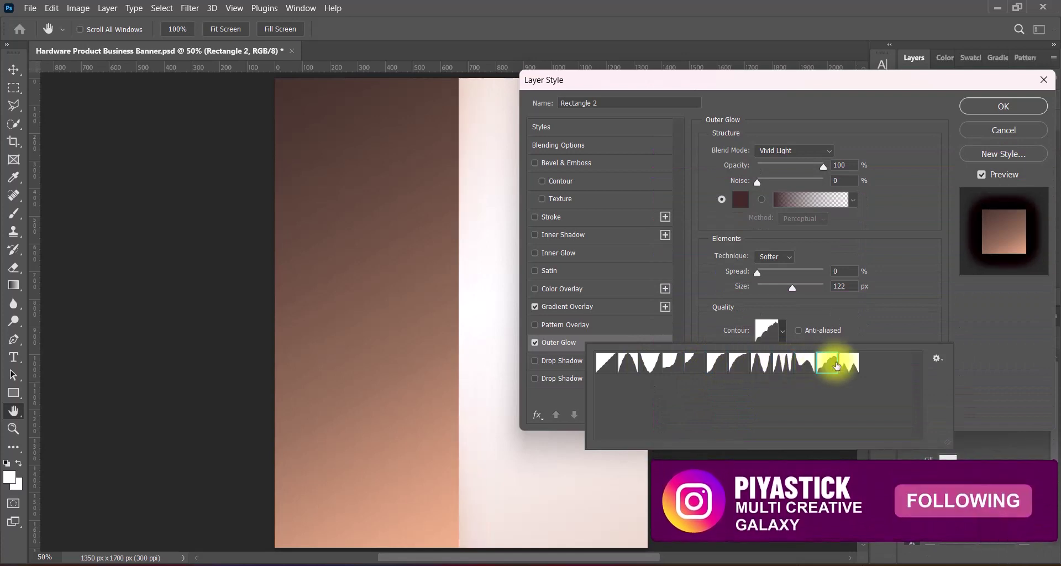
click(705, 362)
click(671, 360)
click(687, 363)
double_click(687, 363)
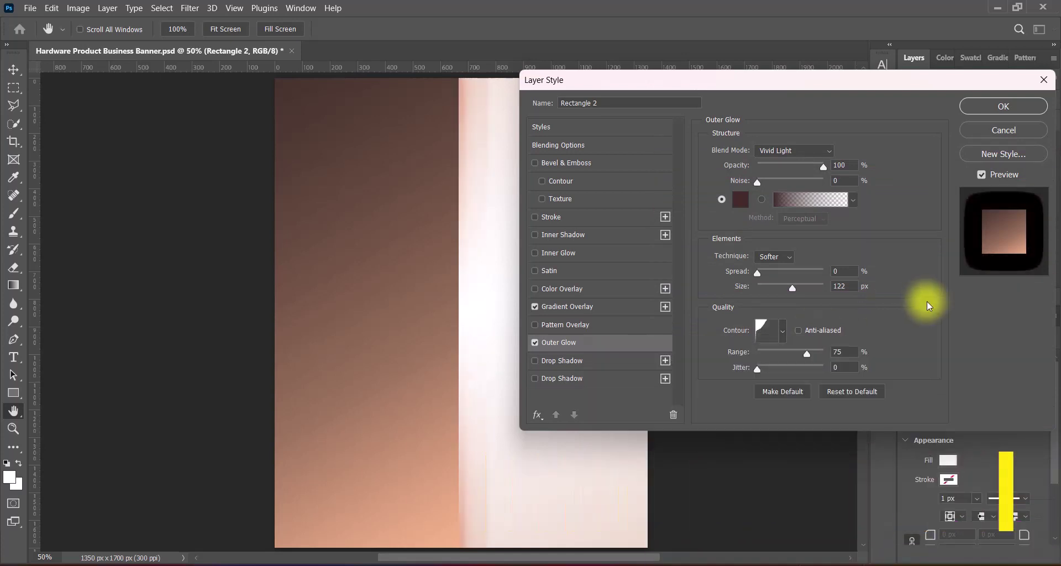
- Set the glow spread to 33% and the glow range to 69%
drag(758, 273, 777, 274)
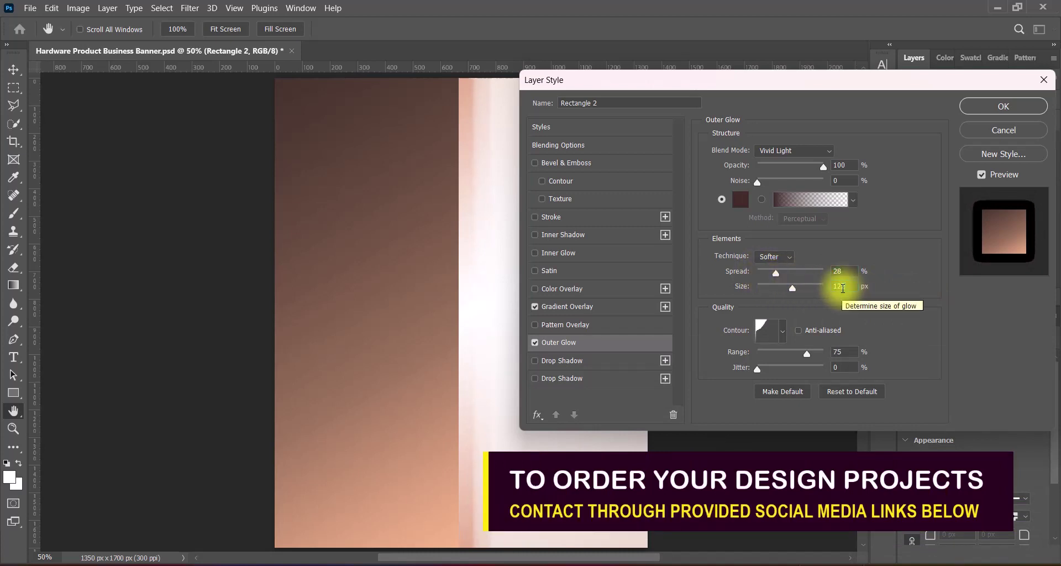
key(shift+Tab)
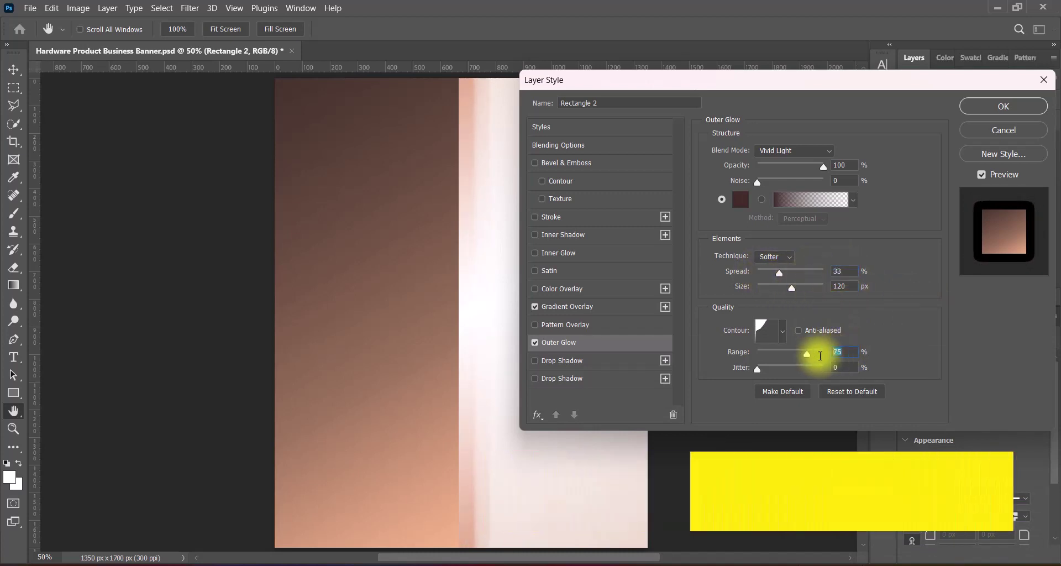
double_click(838, 353)
text(60)
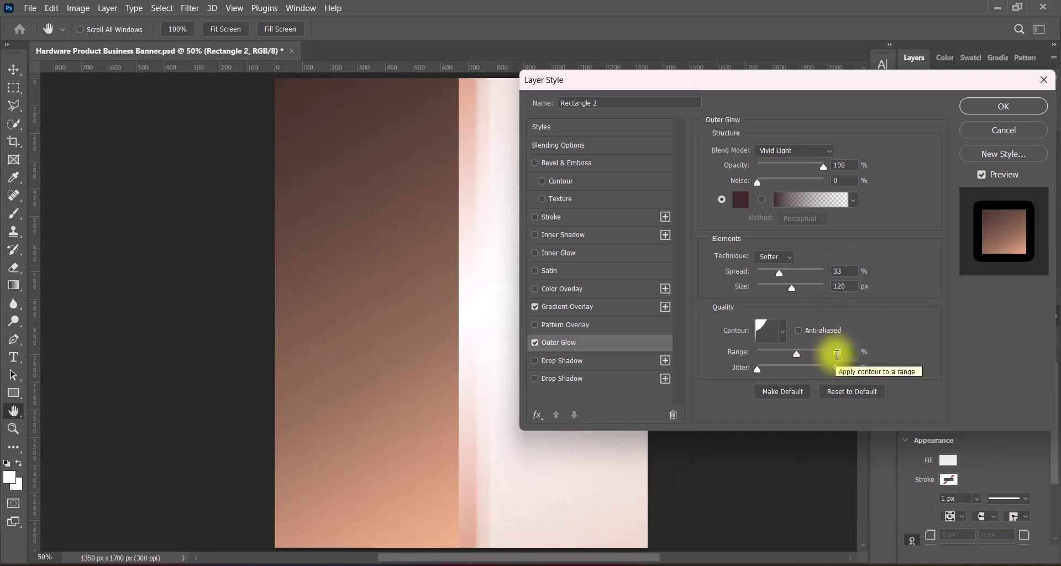
key(BackSpace)
text(9)
- Try several glow blend modes and settle on Color Burn
click(794, 151)
click(794, 231)
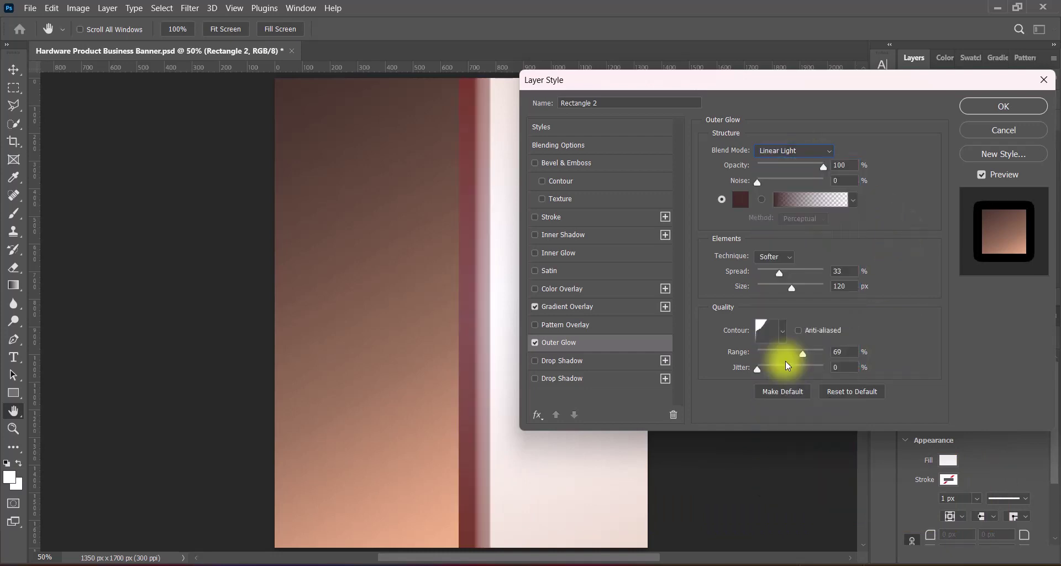
click(795, 150)
click(818, 372)
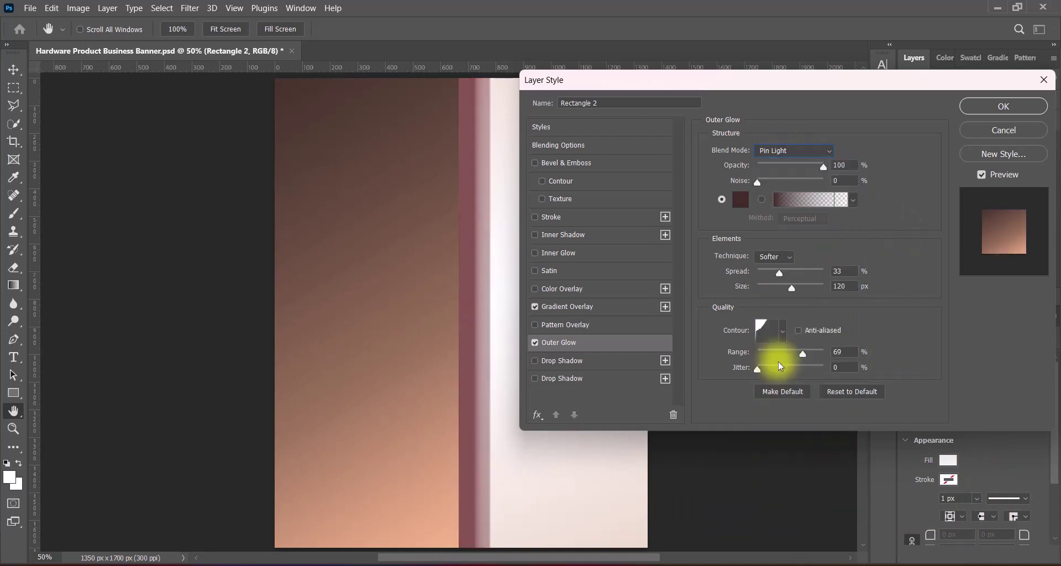
click(794, 151)
click(771, 341)
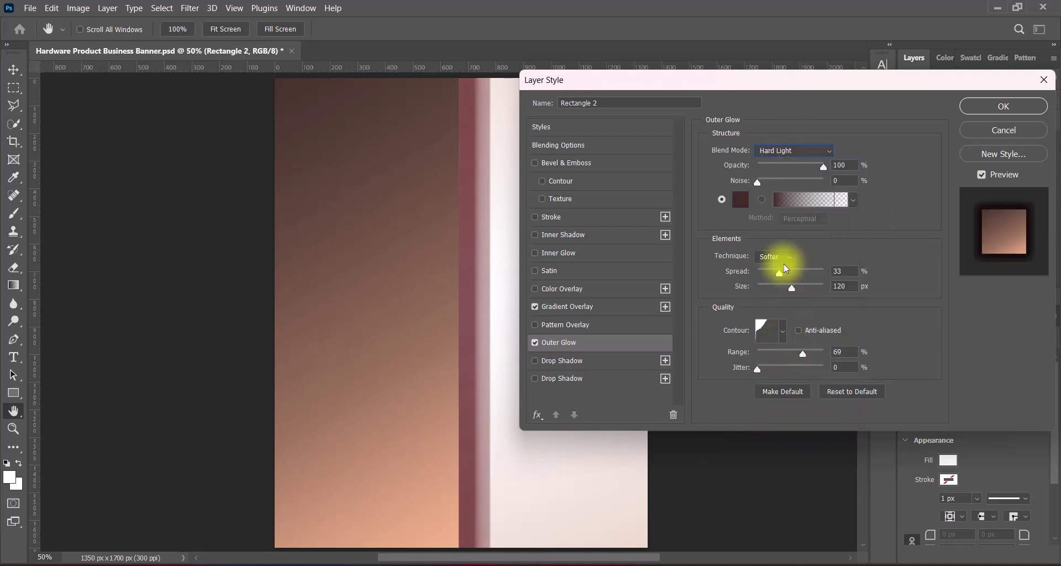
click(795, 151)
click(771, 319)
click(790, 150)
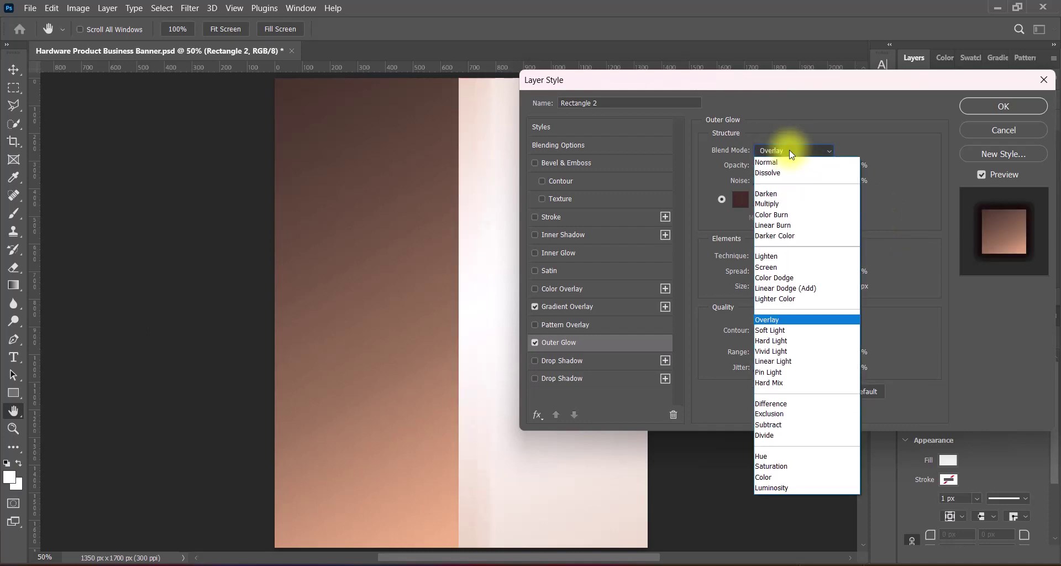
click(780, 278)
click(791, 150)
click(786, 240)
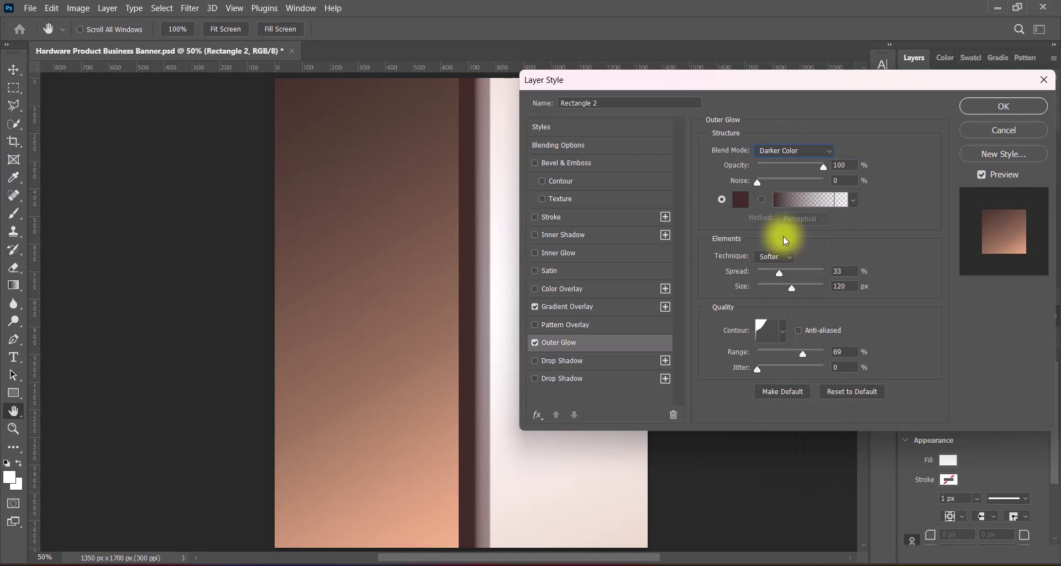
click(790, 150)
click(776, 225)
click(785, 150)
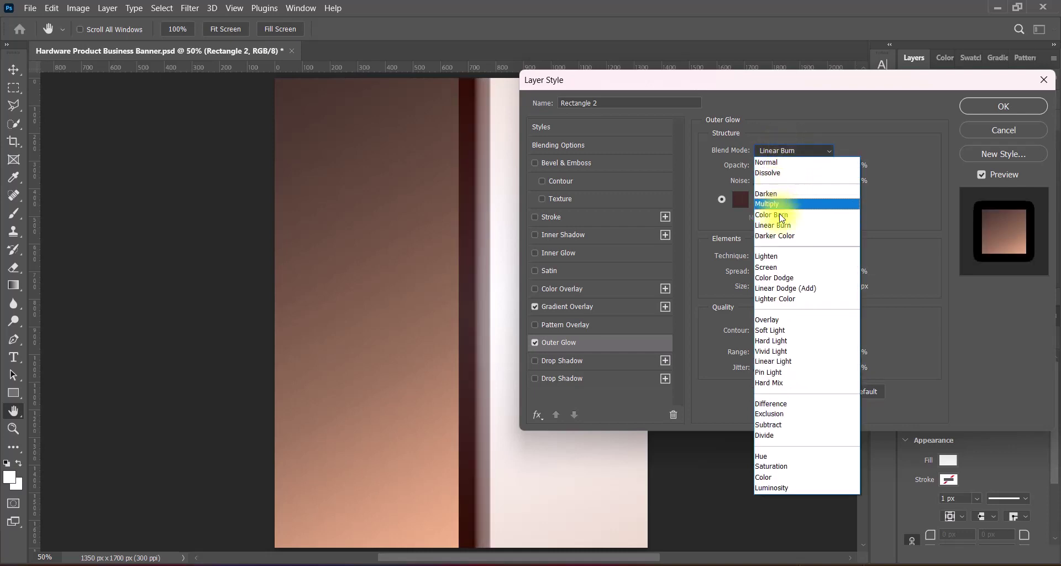
click(782, 215)
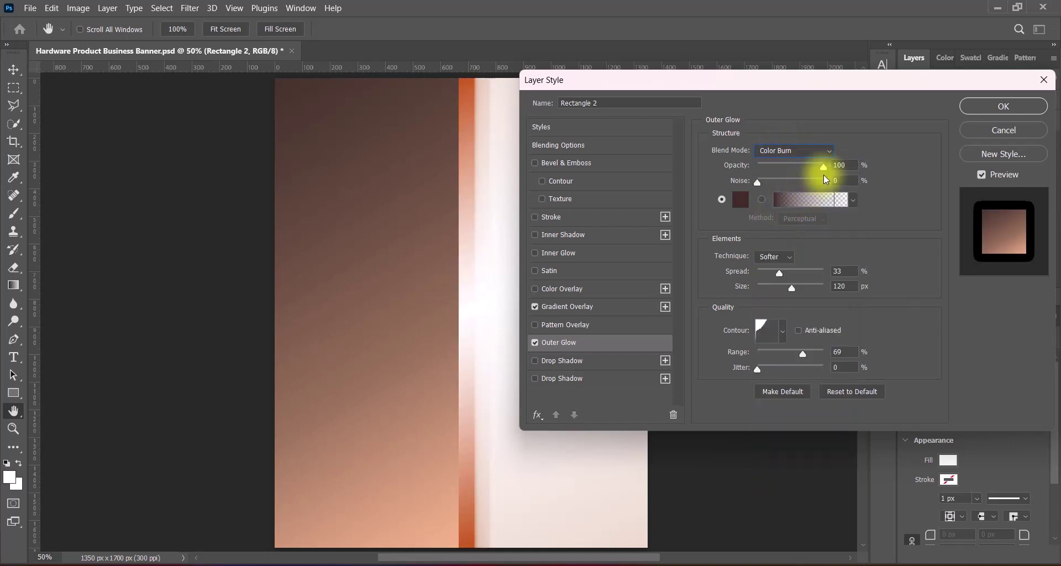
- Set the outer glow opacity to 84% and apply the style
drag(824, 165, 813, 165)
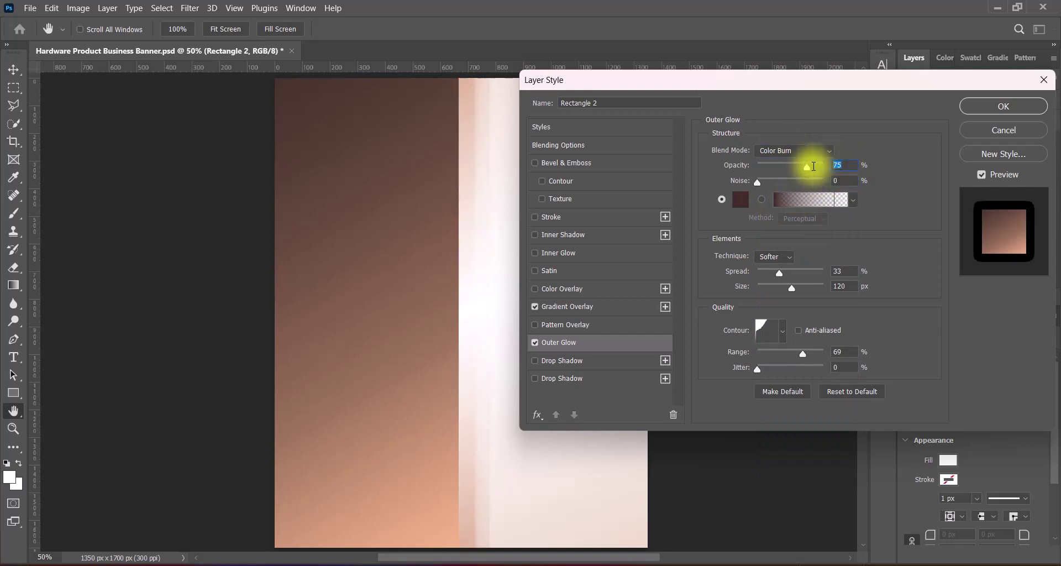
click(814, 166)
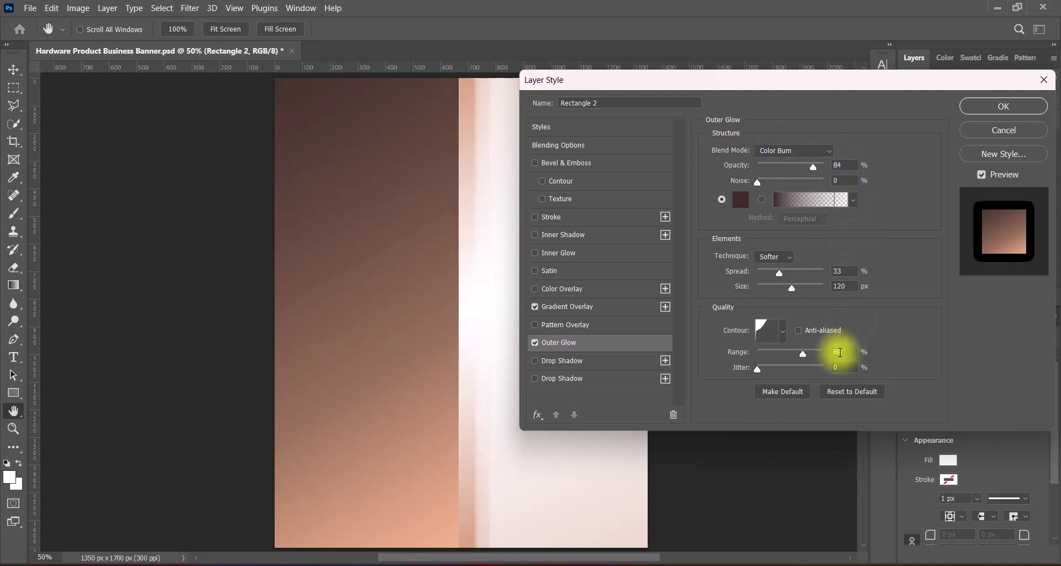
click(845, 352)
text(63)
click(1004, 106)
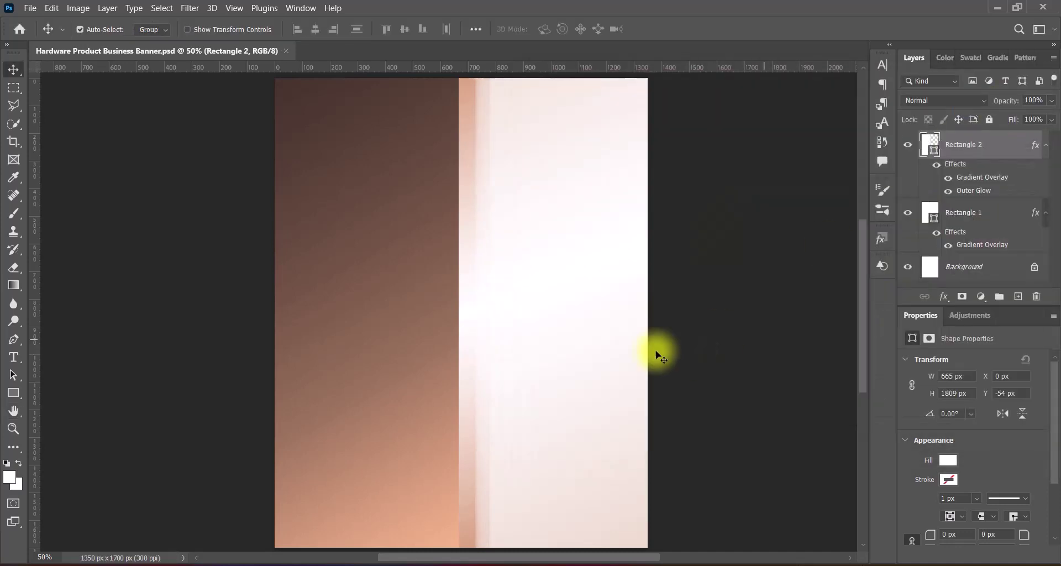
- Narrow the brown Rectangle 2 tile by pulling its right edge inward
key(ctrl+t)
mouse_move(458, 313)
mouse_down()
mouse_move(413, 316)
mouse_move(430, 317)
mouse_up()
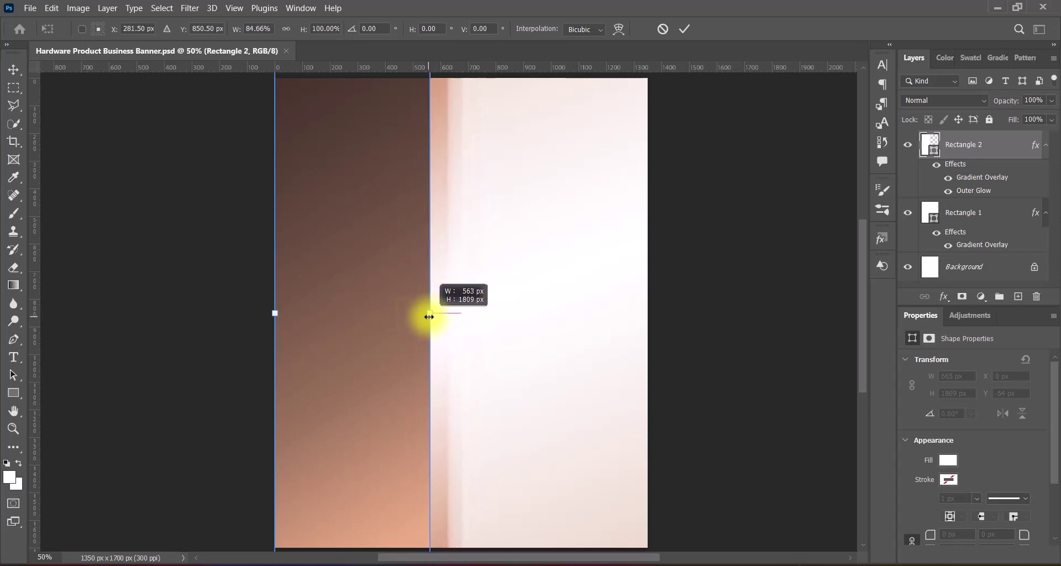
click(684, 28)
- Paste the perforated-metal photo below Rectangle 2, enlarge it, flip it and position it on the right
key(ctrl+v)
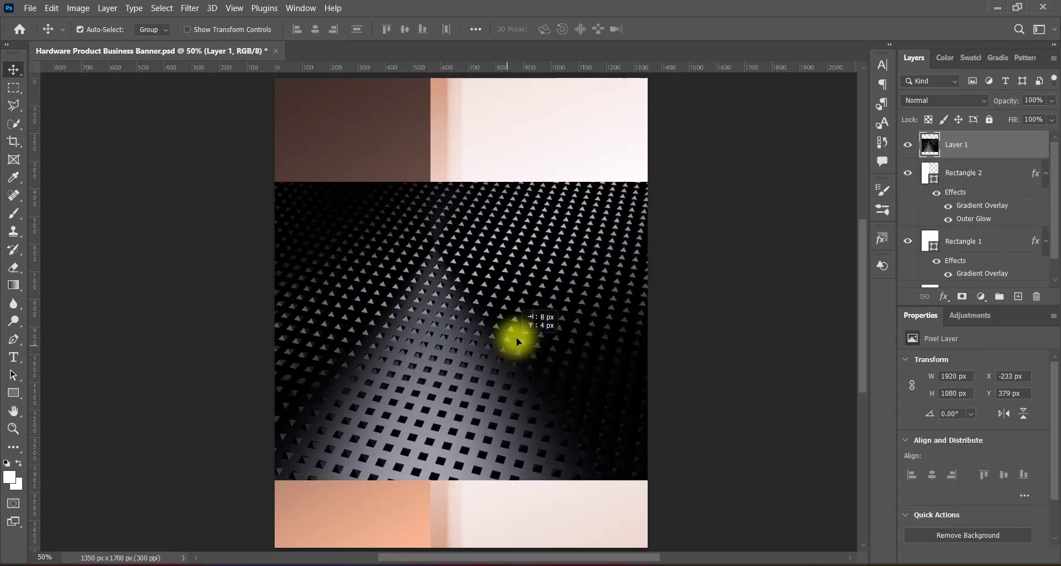
drag(947, 144, 944, 221)
key(ctrl+t)
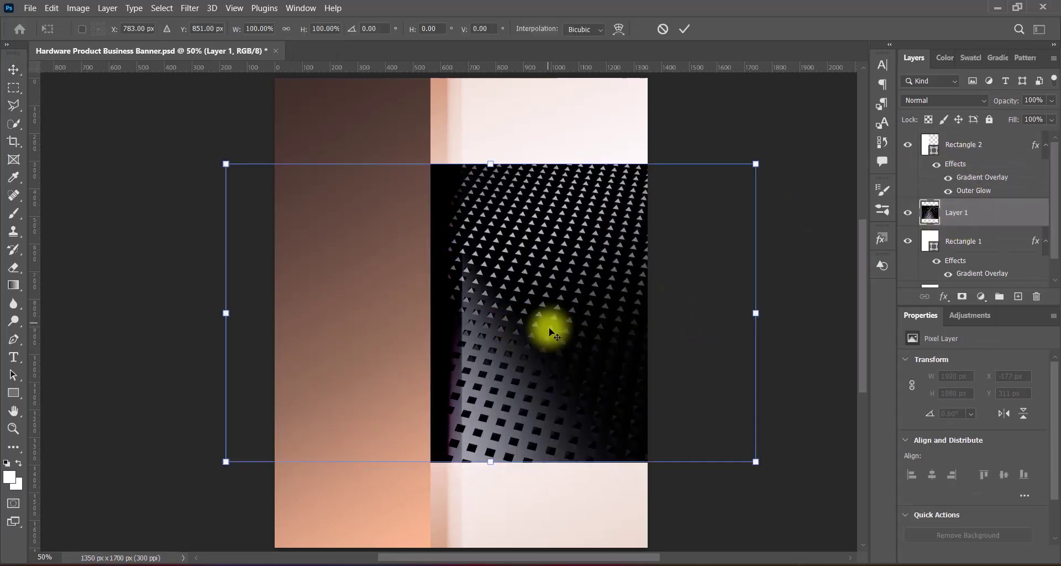
drag(490, 164, 490, 72)
drag(490, 462, 491, 547)
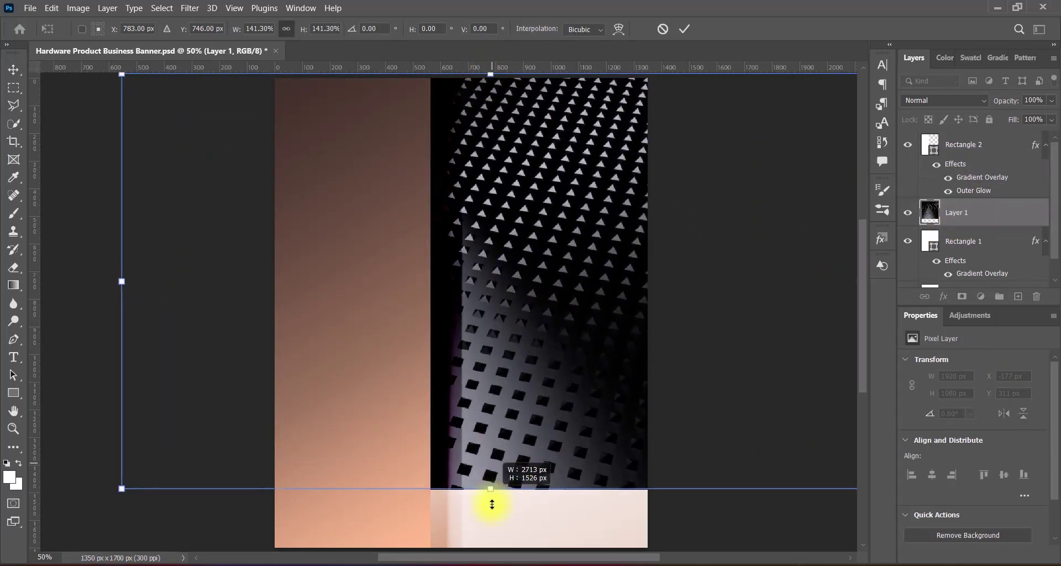
right_click(540, 361)
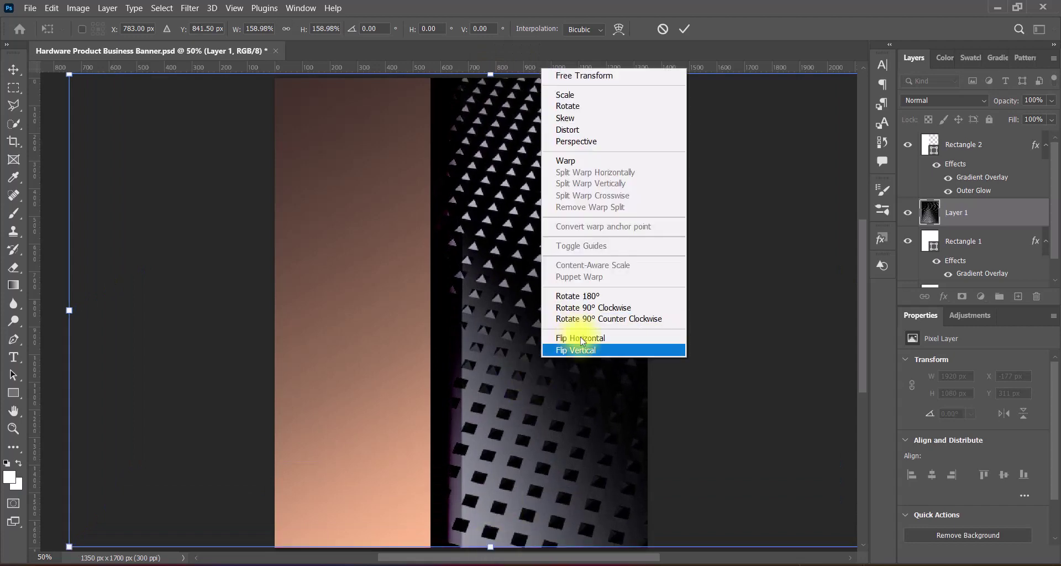
click(580, 338)
right_click(557, 332)
click(570, 326)
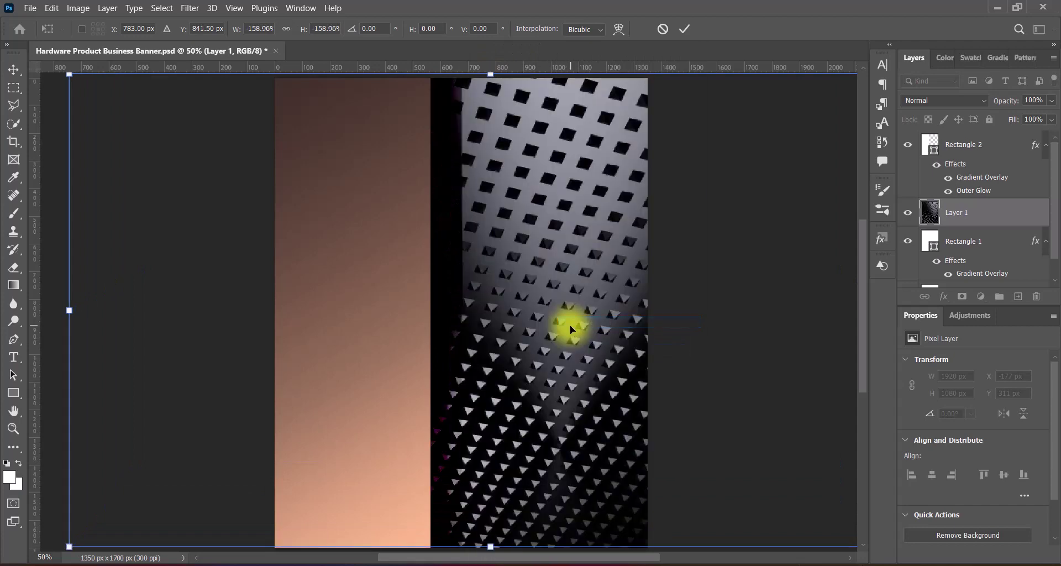
mouse_move(569, 325)
mouse_down()
mouse_move(713, 320)
mouse_move(577, 320)
mouse_up()
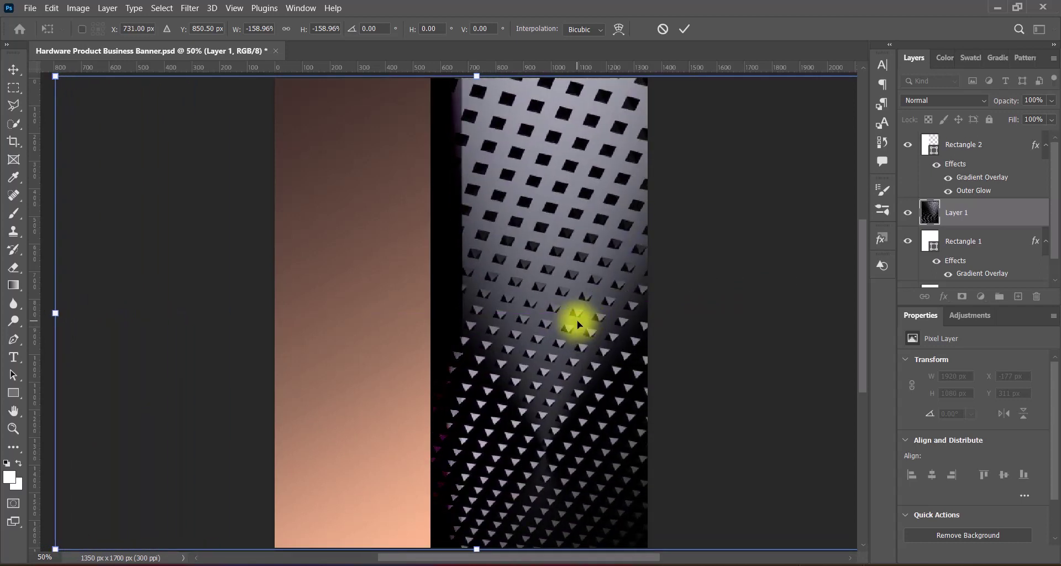
key(Return)
- Boost the metal photo's Vibrance to 100
click(78, 8)
mouse_move(99, 41)
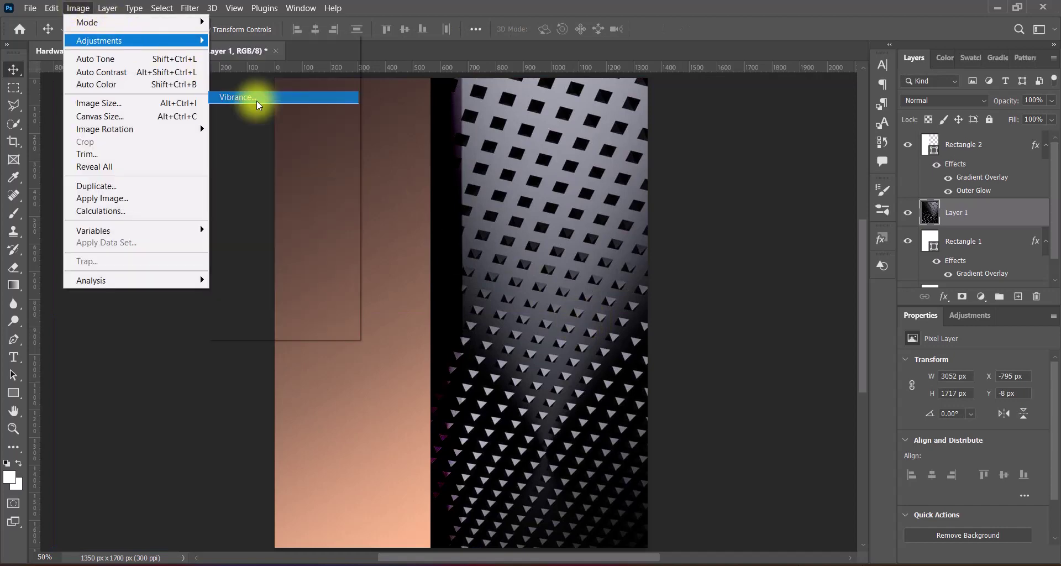
click(257, 97)
text(100)
click(812, 141)
- Try the Red Boost Hue/Saturation preset, then apply the Sepia preset instead
click(78, 7)
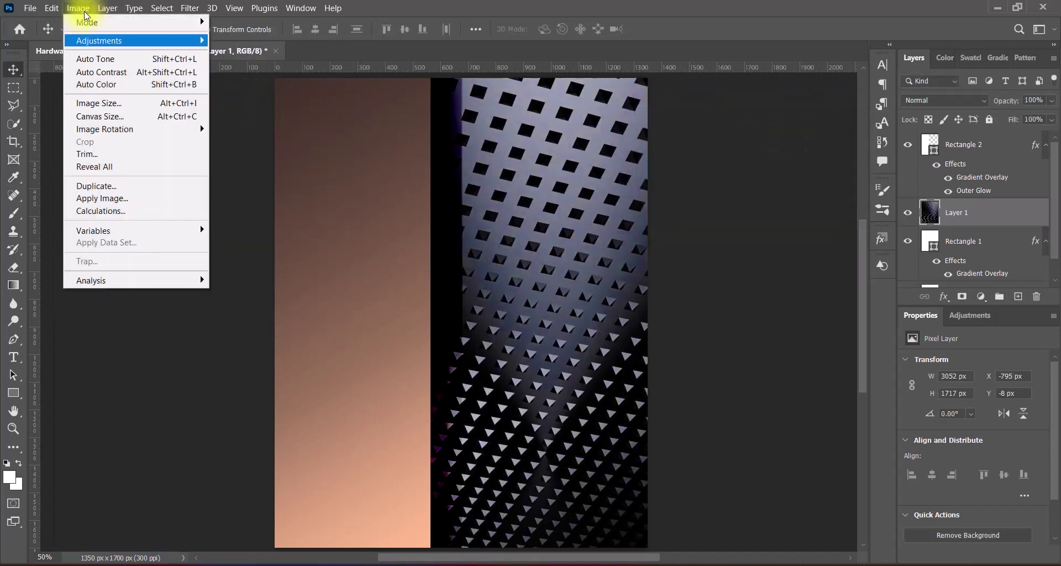
click(260, 105)
click(687, 100)
click(713, 187)
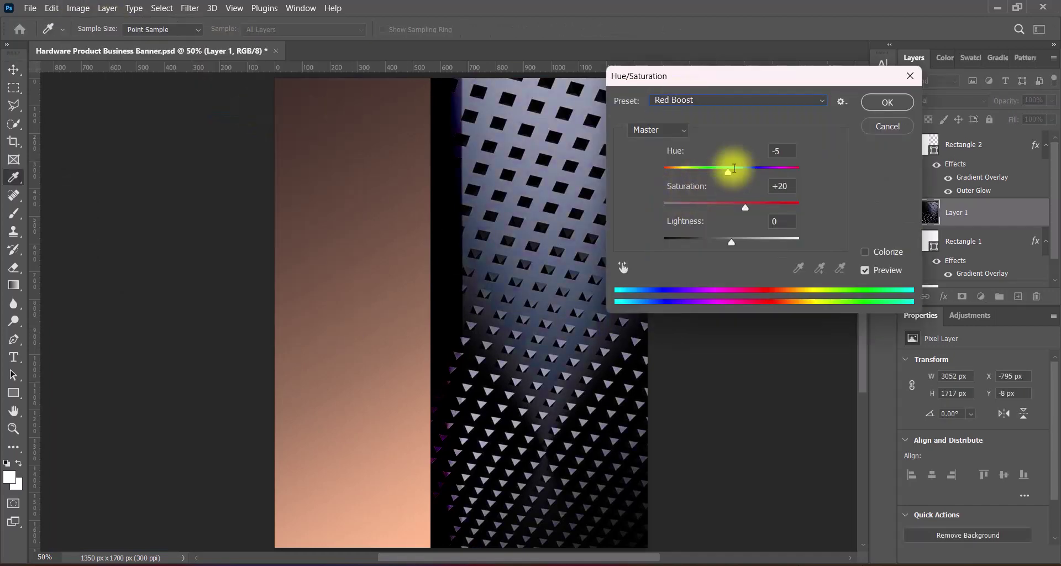
key(Return)
click(78, 8)
click(238, 105)
click(726, 100)
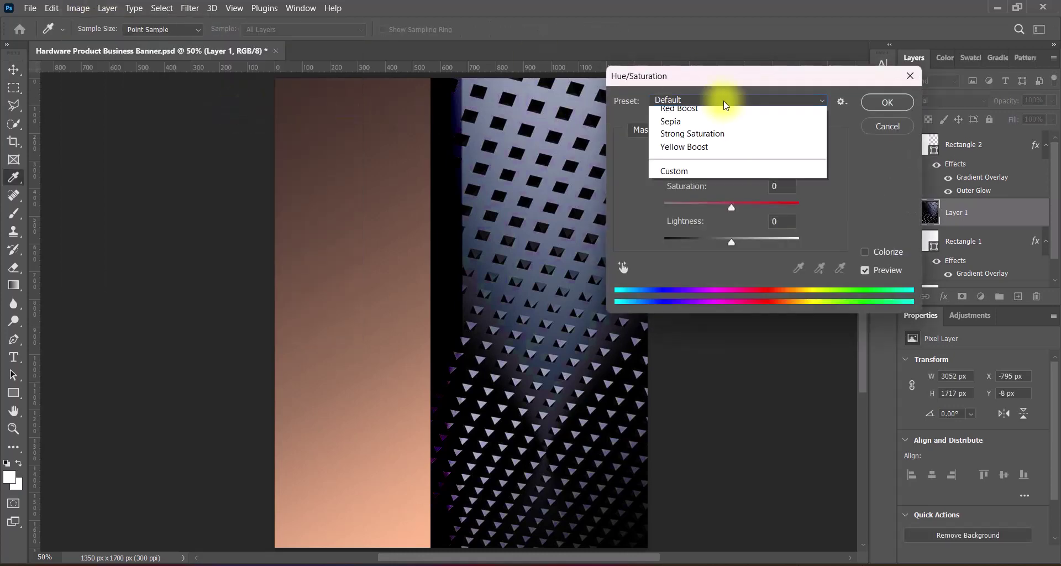
click(672, 207)
click(888, 102)
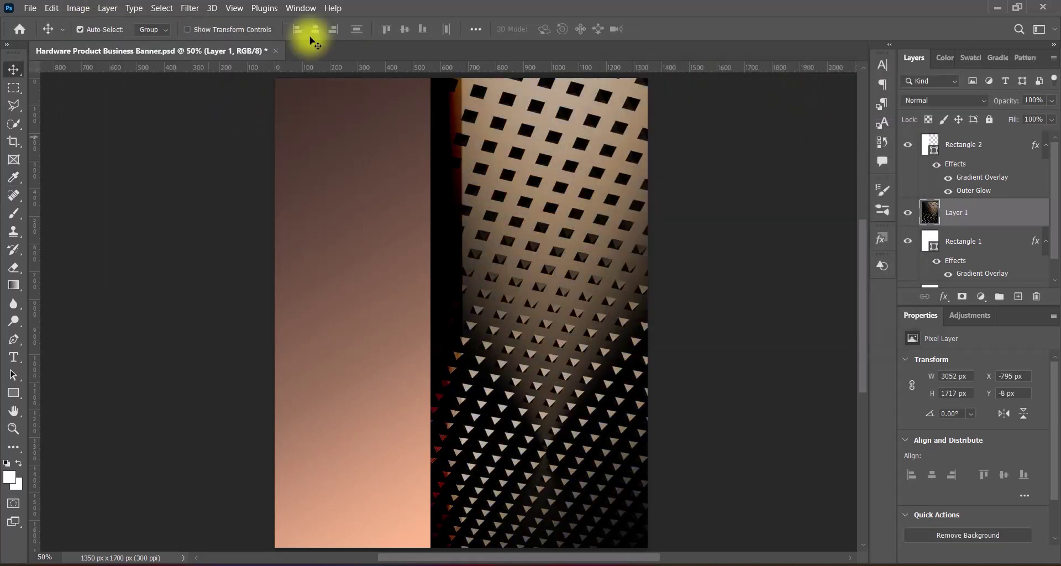
- Apply one more Hue/Saturation preset to the metal photo
click(77, 7)
click(237, 105)
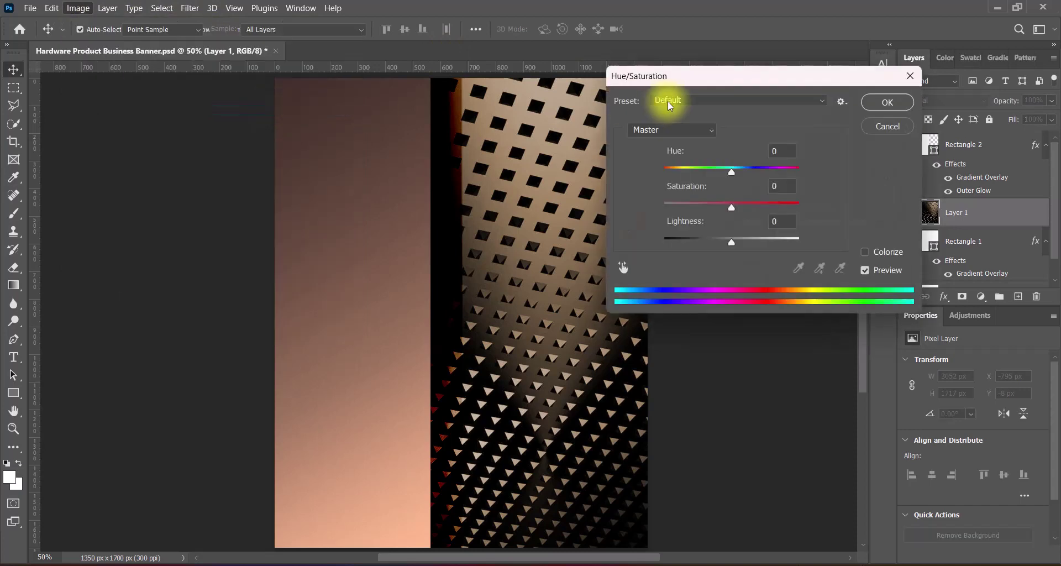
click(670, 100)
click(672, 166)
click(887, 102)
- Preview layer blend modes and set the metal photo to Soft Light
click(944, 100)
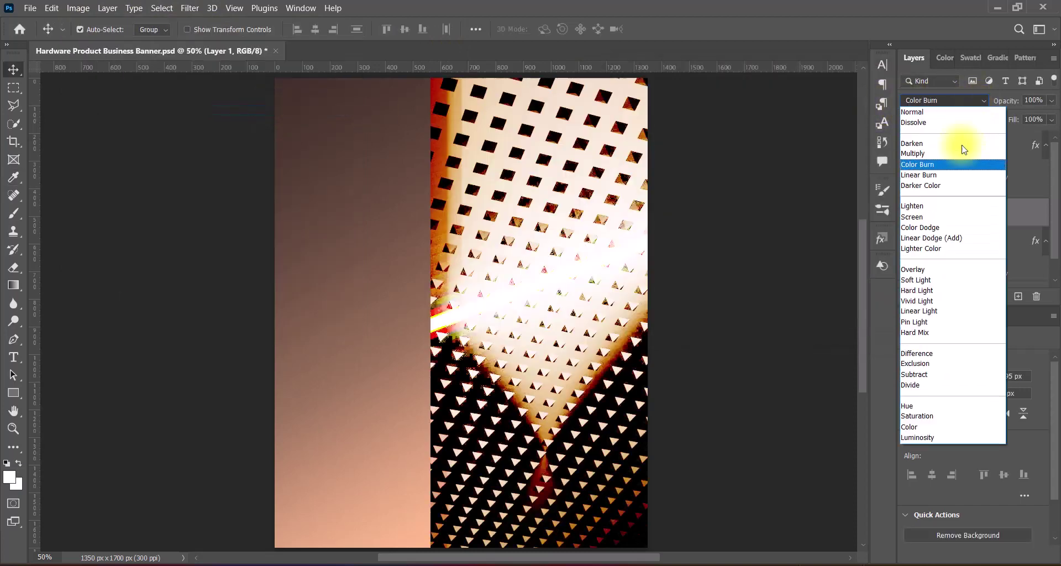
key(Down)
key(Down)
key(Down)
key(Down)
key(Down)
key(Down)
key(Down)
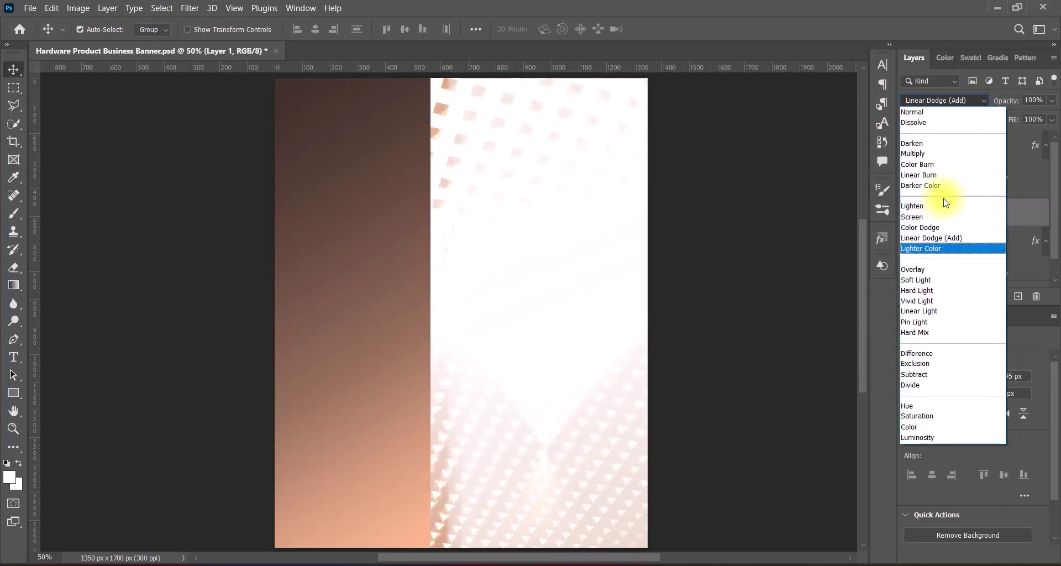
key(Down)
key(Down)
key(Down)
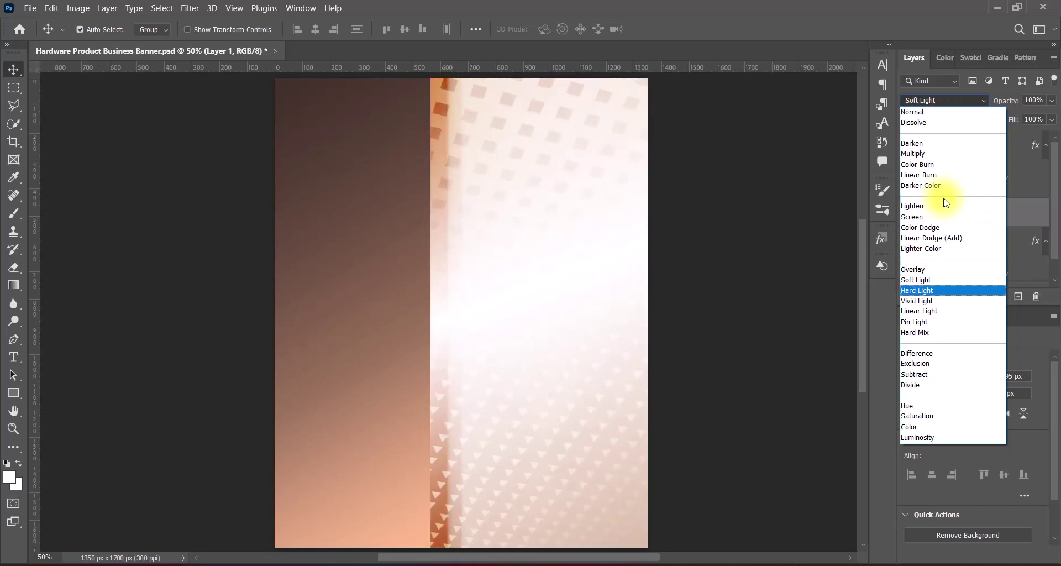
key(Down)
key(Down)
key(Down)
key(Down)
key(Down)
key(Down)
key(Down)
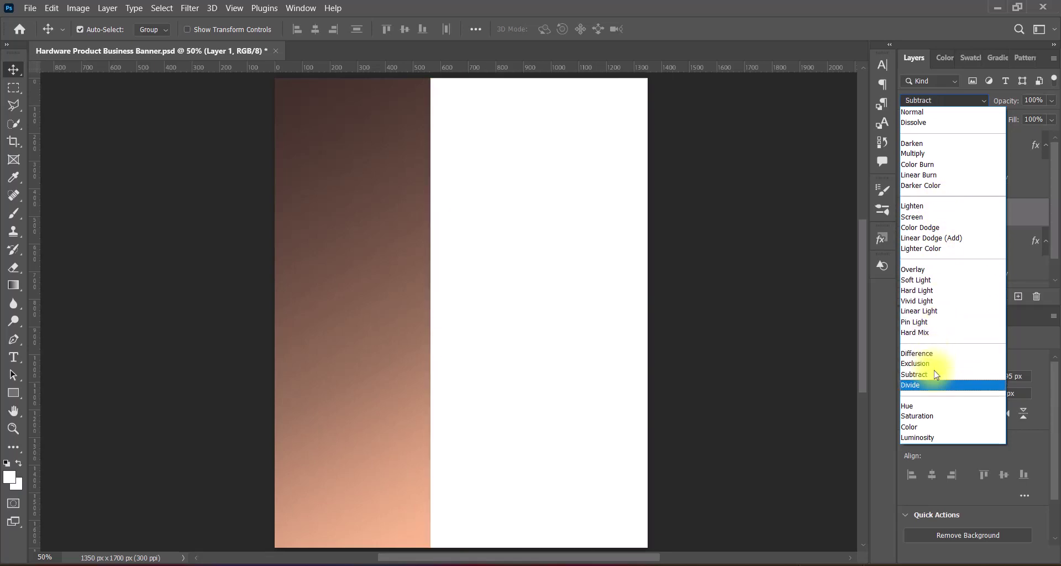
key(Up)
key(Up)
key(Up)
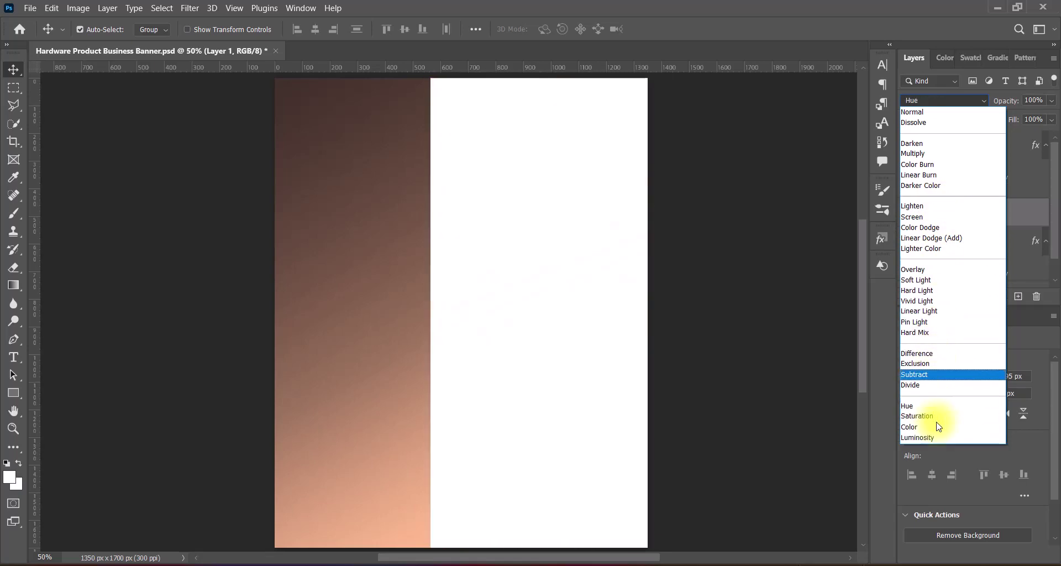
click(925, 281)
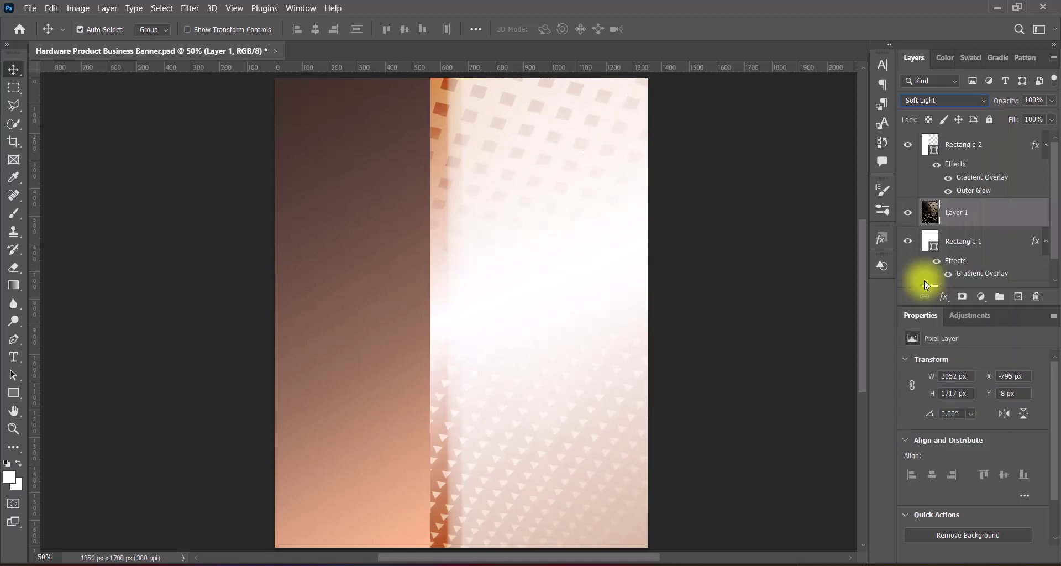
- Lower the photo's contrast to -50 with Brightness/Contrast, then select Rectangle 1
click(78, 8)
click(237, 40)
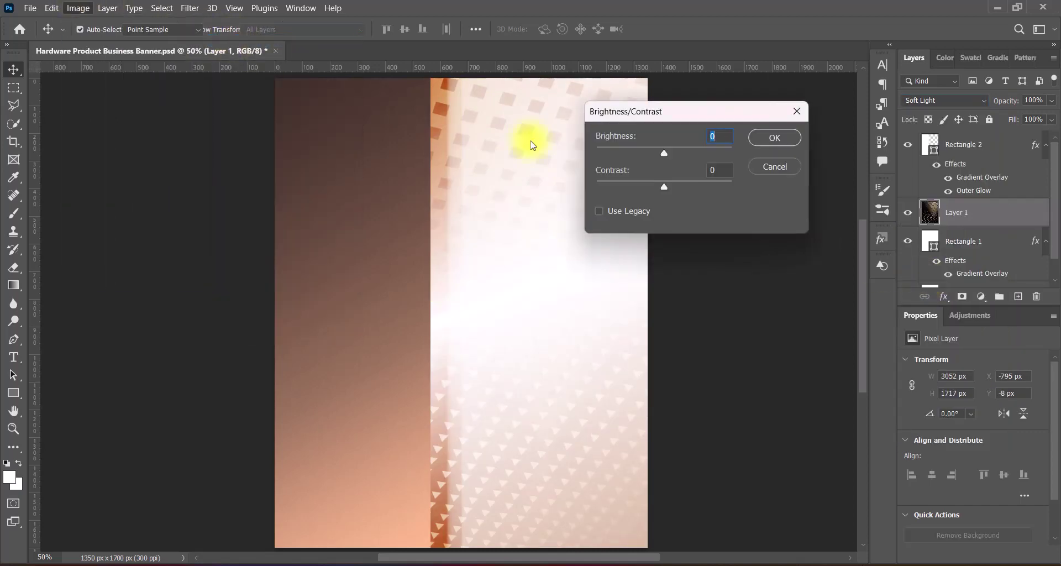
mouse_move(665, 186)
mouse_down()
mouse_move(755, 188)
mouse_move(583, 190)
mouse_up()
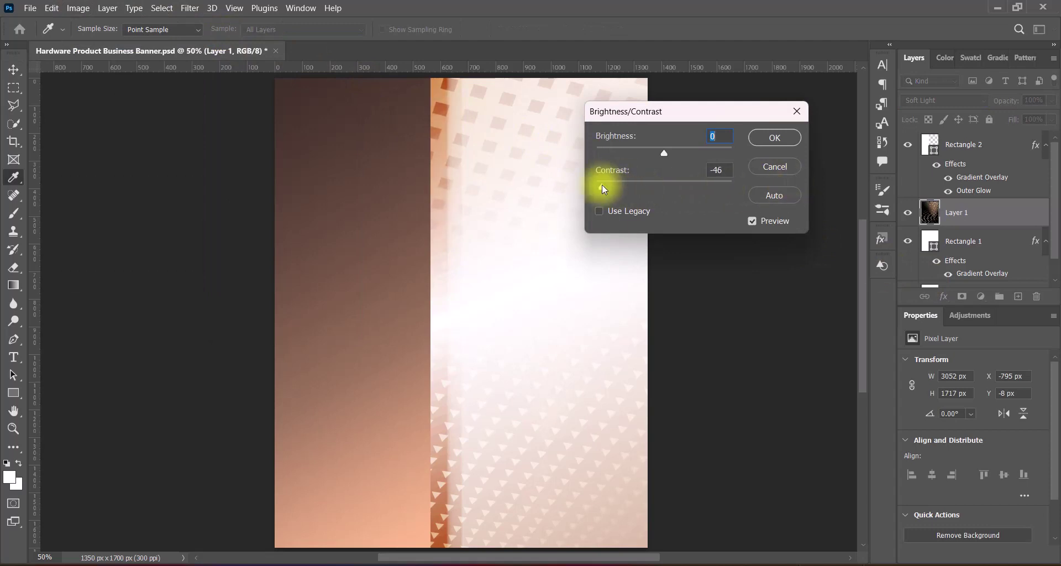
click(769, 138)
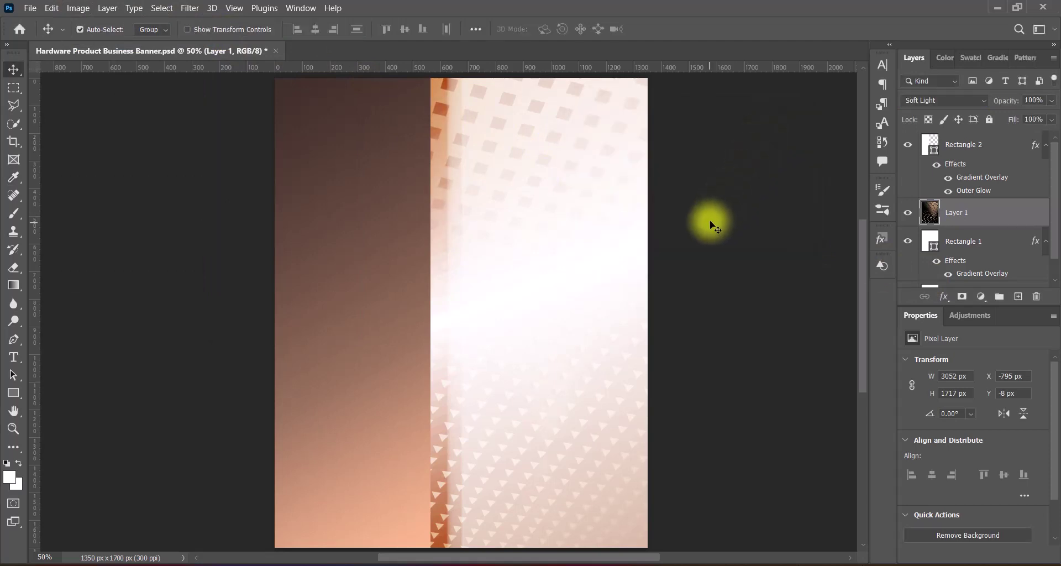
click(924, 238)
- Switch Rectangle 1's gradient overlay style to Radial
double_click(924, 237)
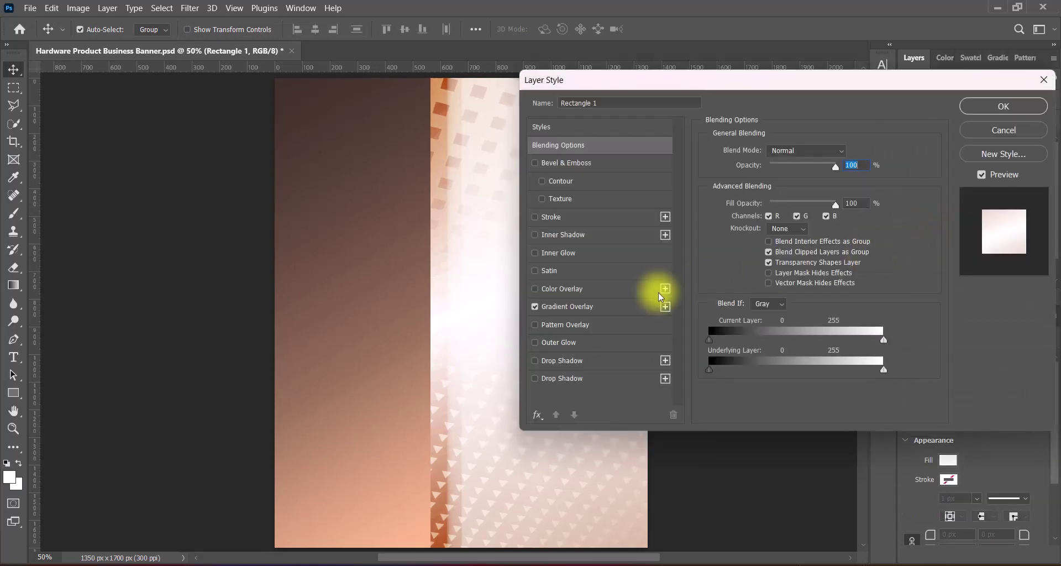
click(594, 307)
click(824, 200)
click(787, 222)
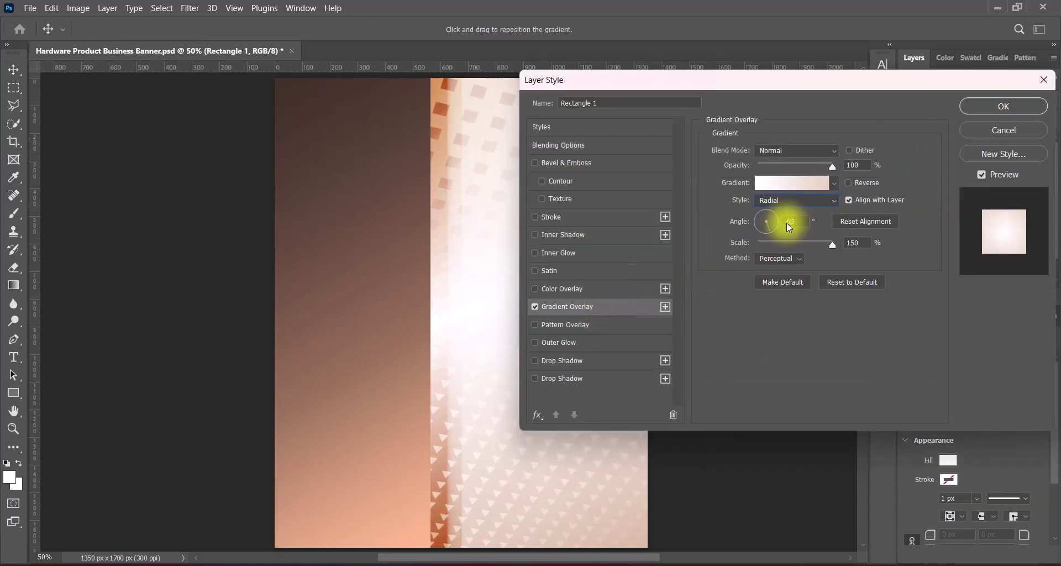
mouse_move(819, 86)
mouse_down()
mouse_move(936, 66)
mouse_move(902, 74)
mouse_up()
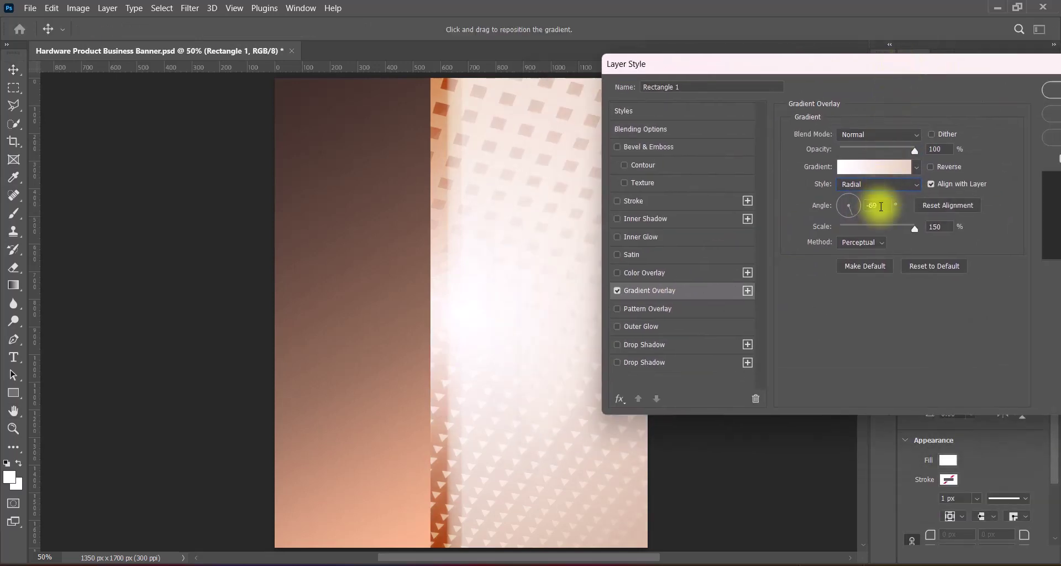
text(3)
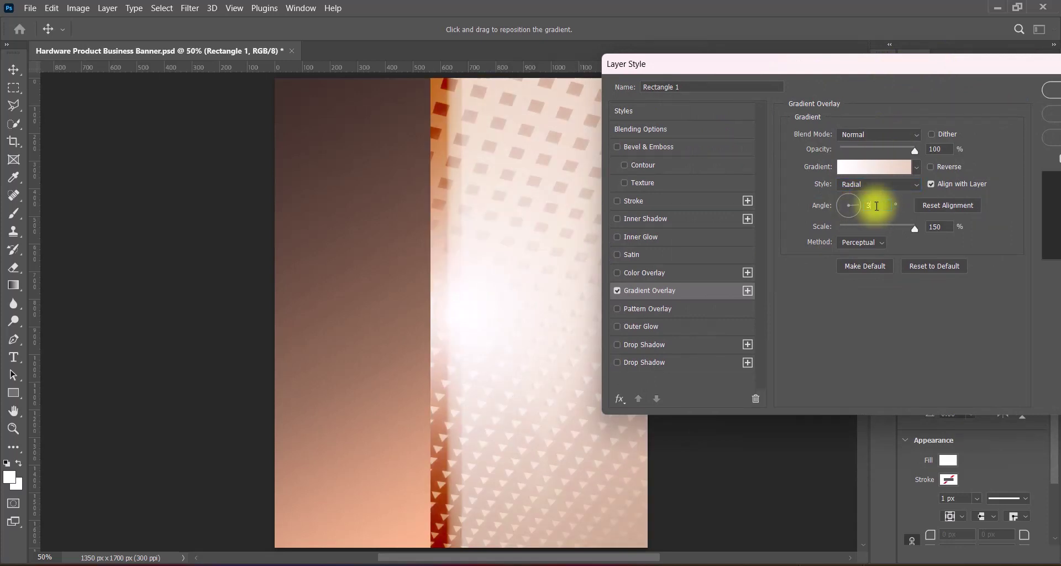
- Shift the gradient midpoint right, use the Linear method and set the angle to 60°
click(875, 167)
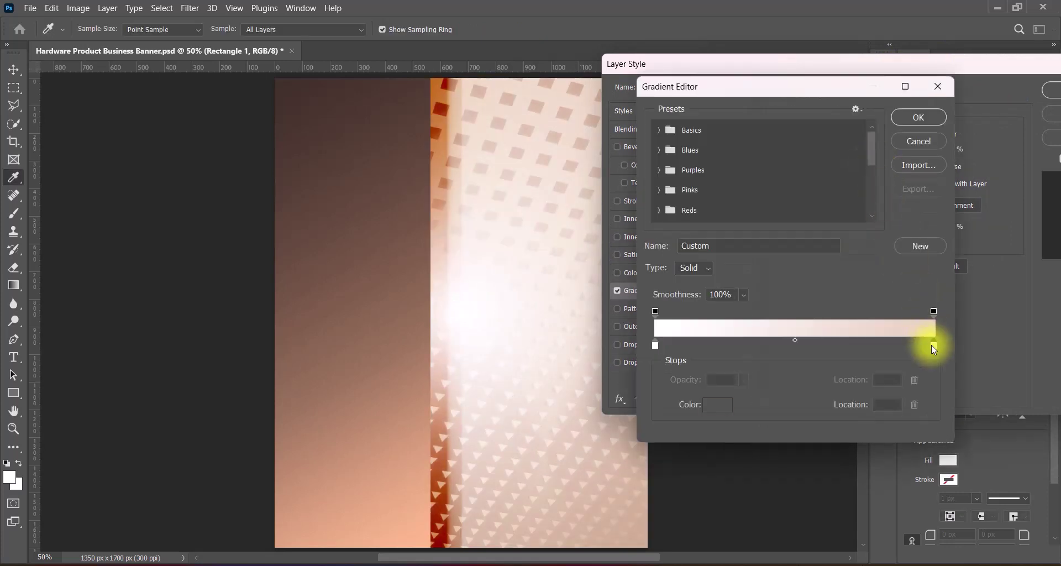
click(796, 340)
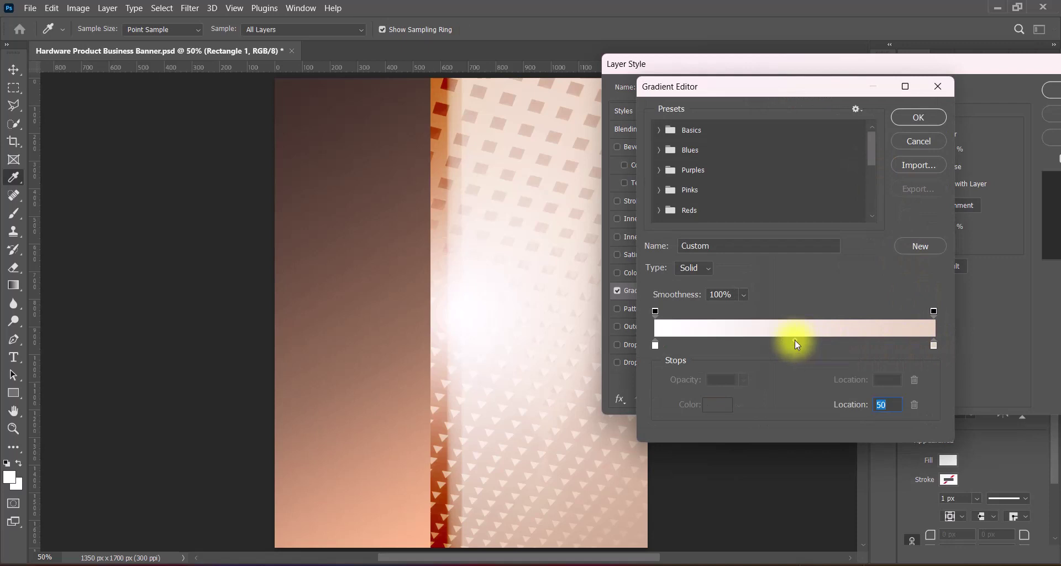
drag(796, 340, 851, 340)
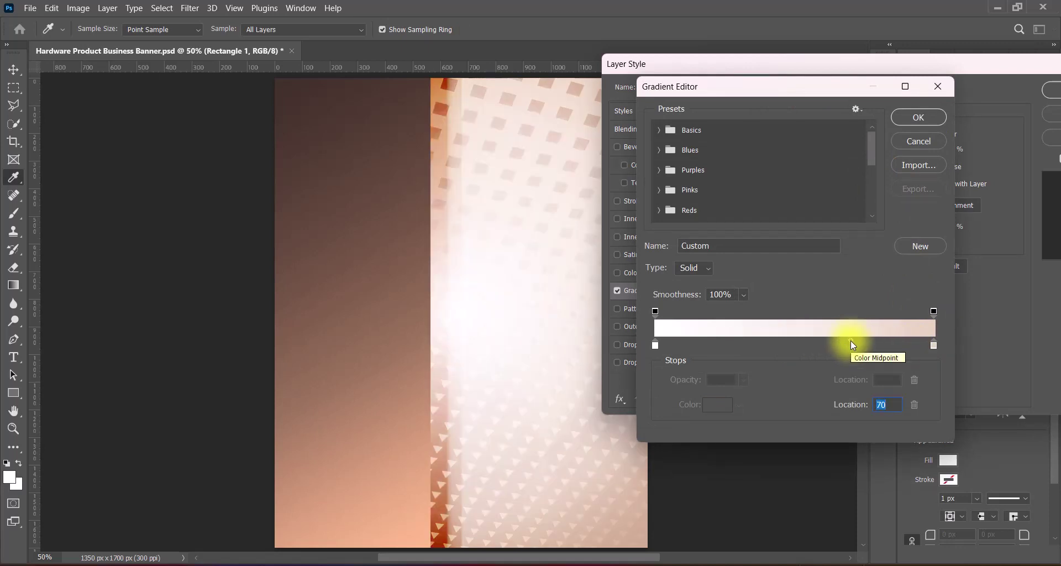
click(918, 118)
click(862, 242)
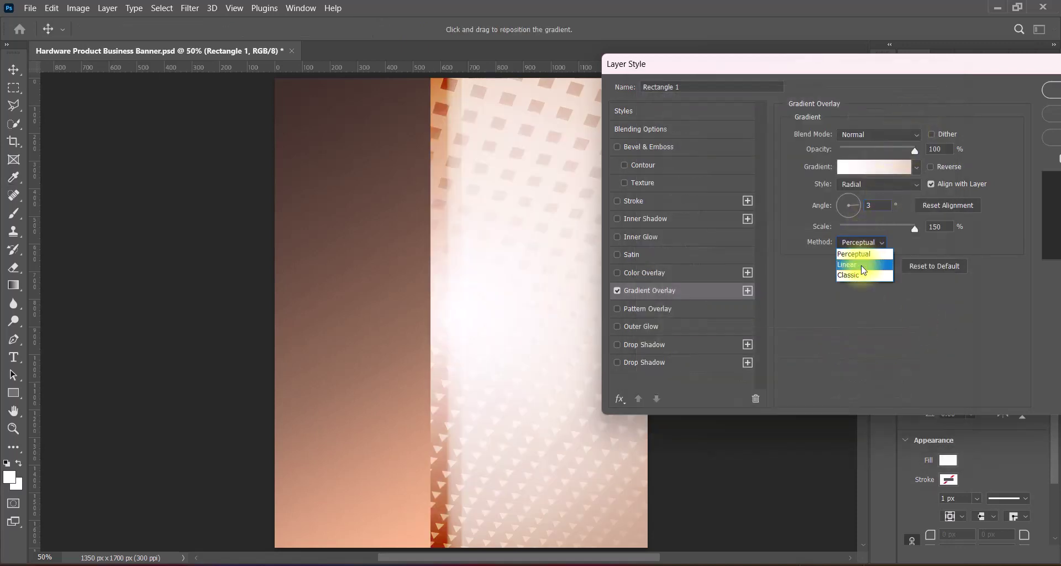
click(864, 270)
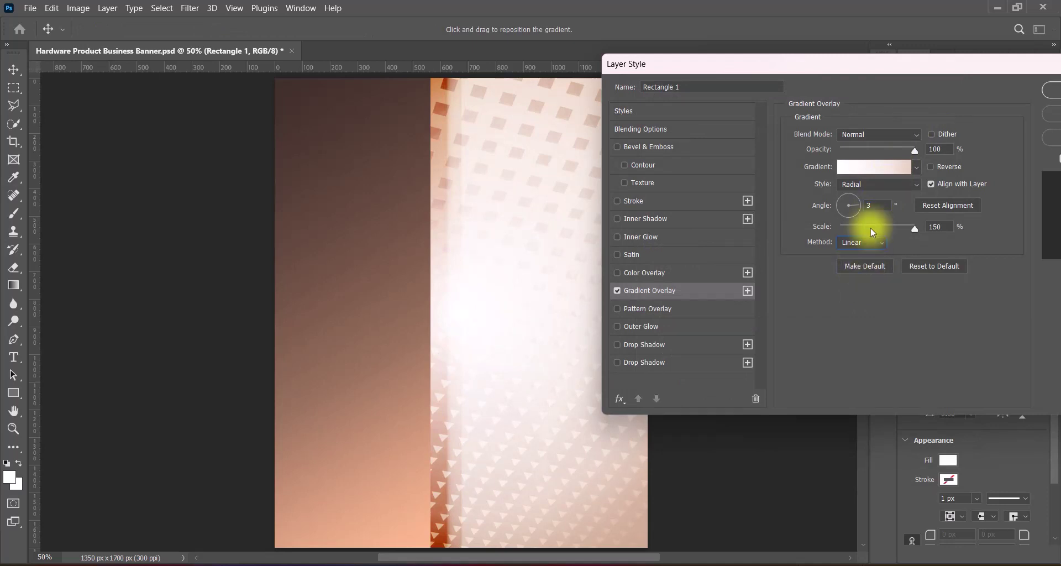
drag(876, 204, 857, 208)
text(3)
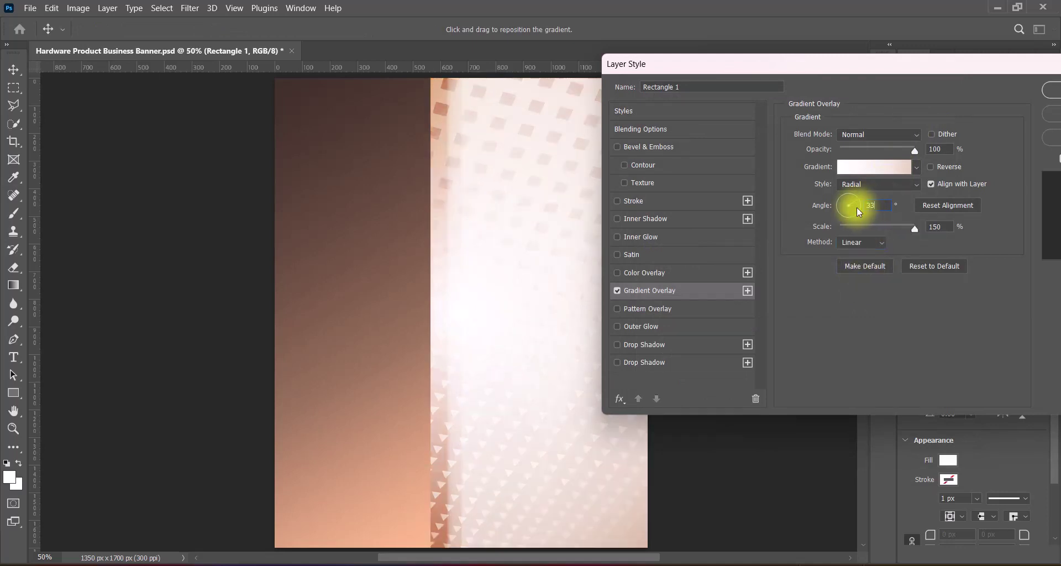
click(854, 210)
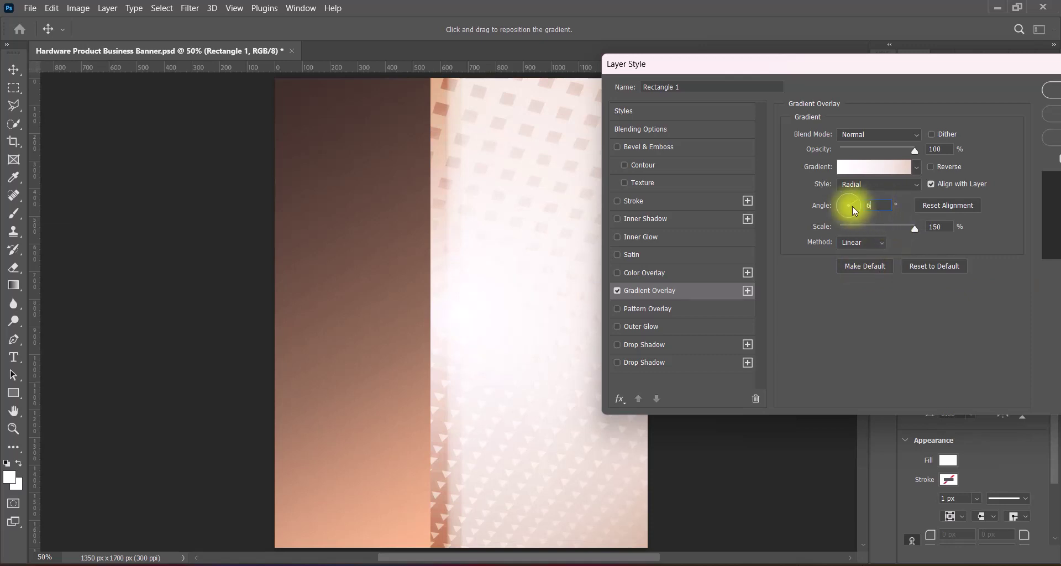
text(0)
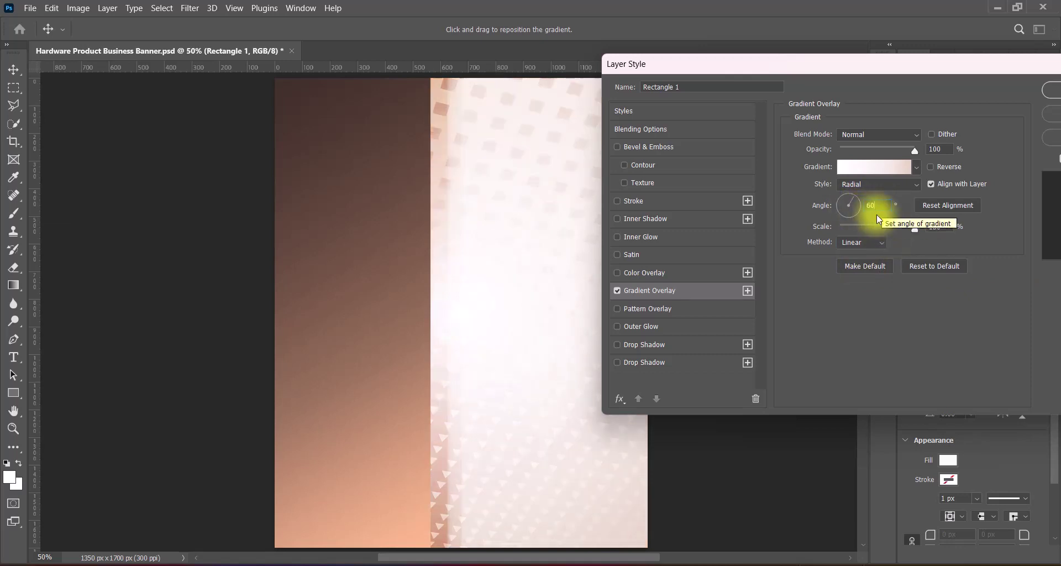
- Try the Classic method, add a gradient colour stop, then return to Linear
click(862, 242)
click(867, 253)
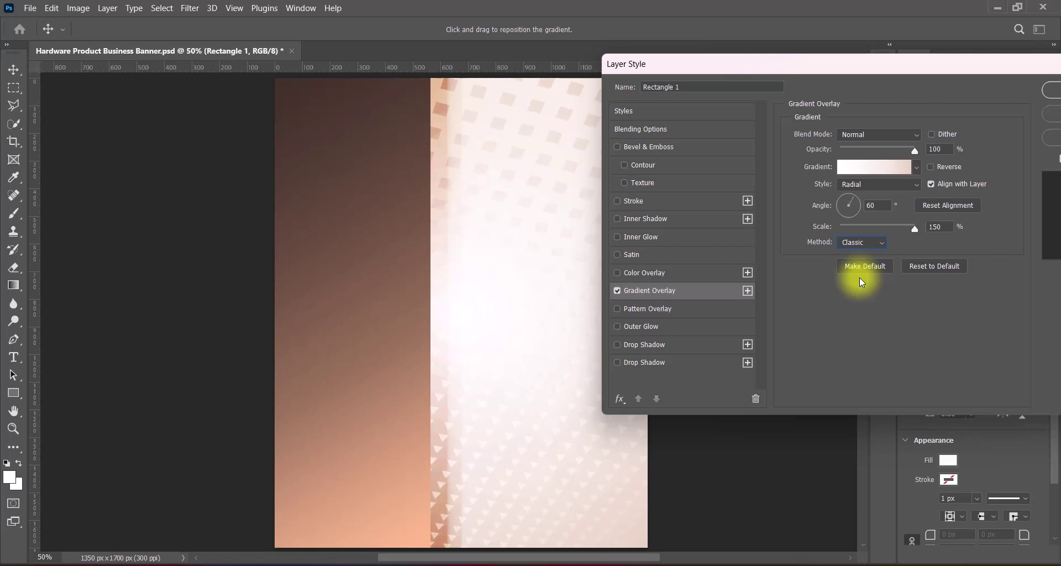
click(874, 166)
click(934, 346)
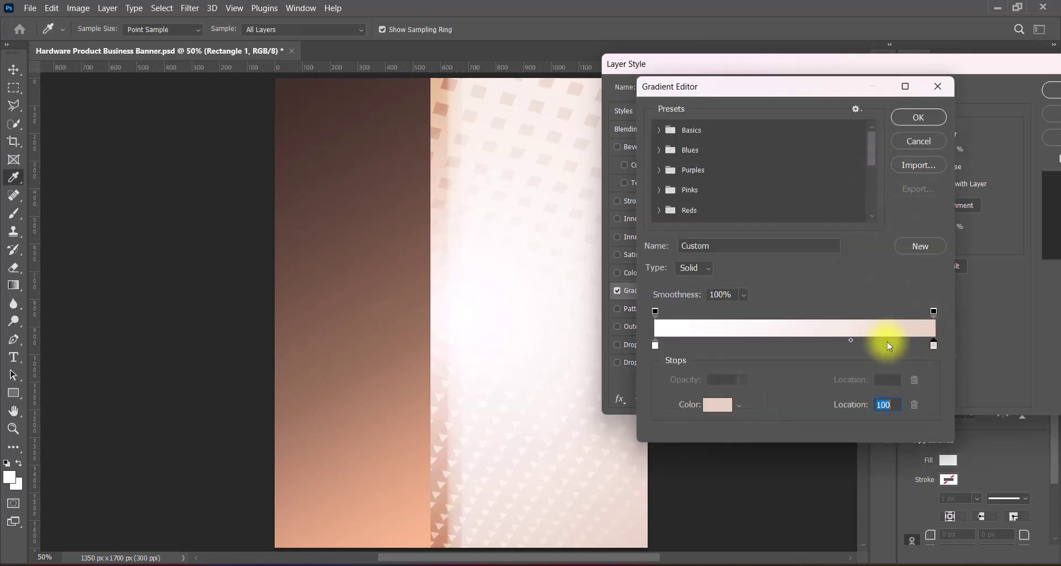
click(843, 343)
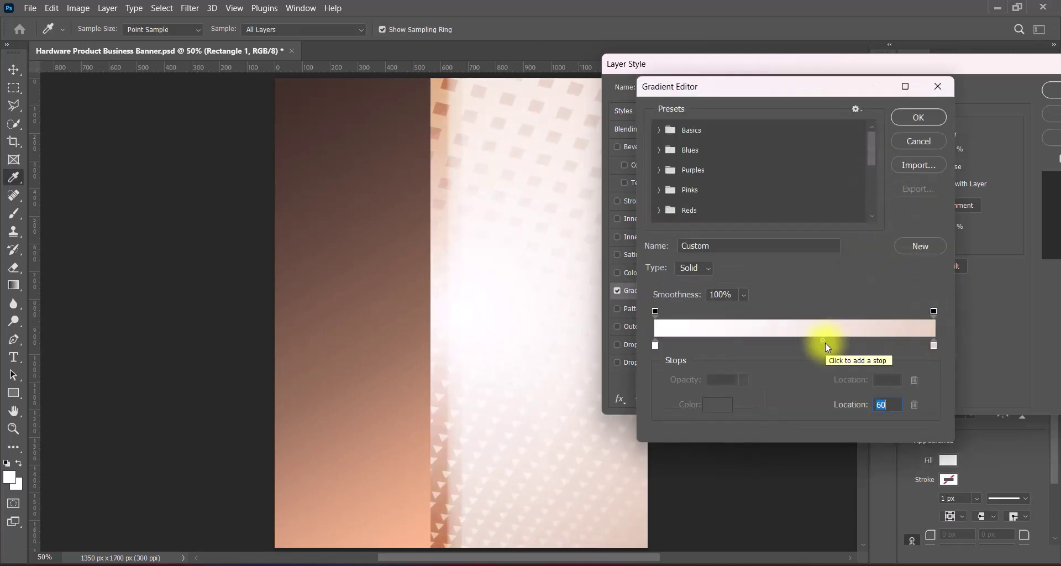
click(917, 117)
click(877, 243)
click(862, 264)
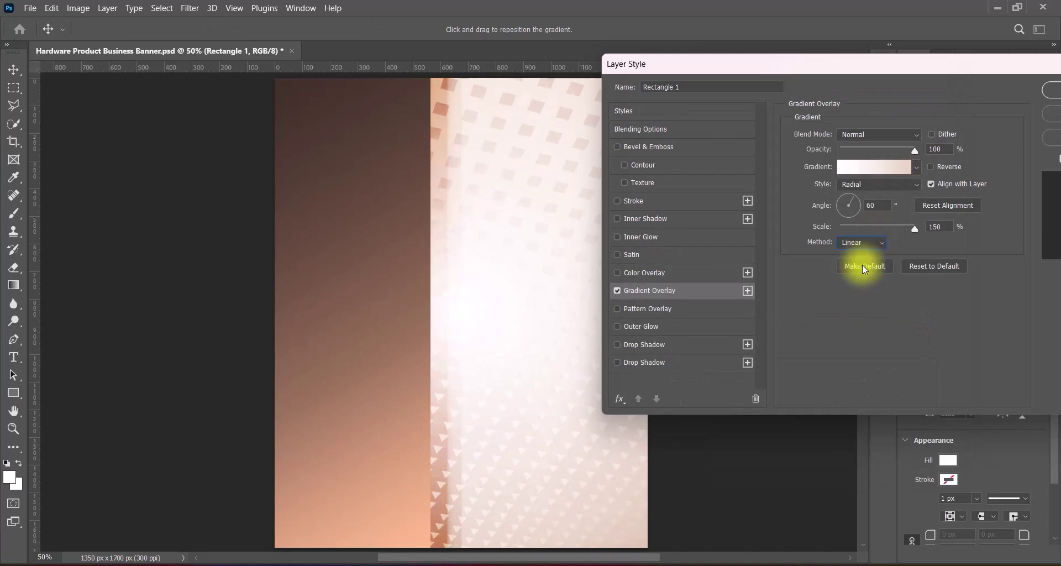
- Close the Layer Style dialog and save the banner
drag(942, 69, 786, 91)
key(Return)
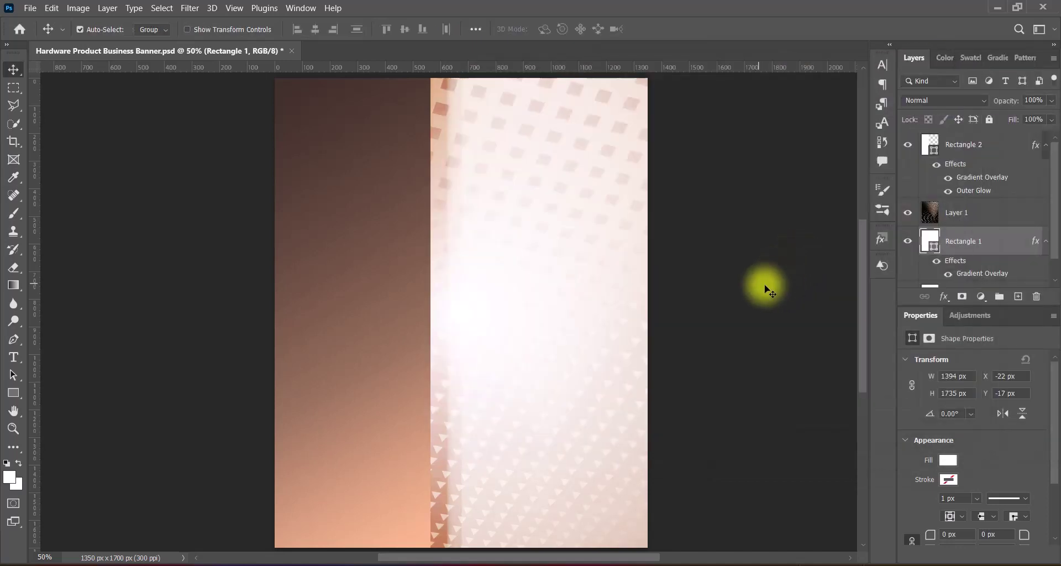
key(ctrl+s)
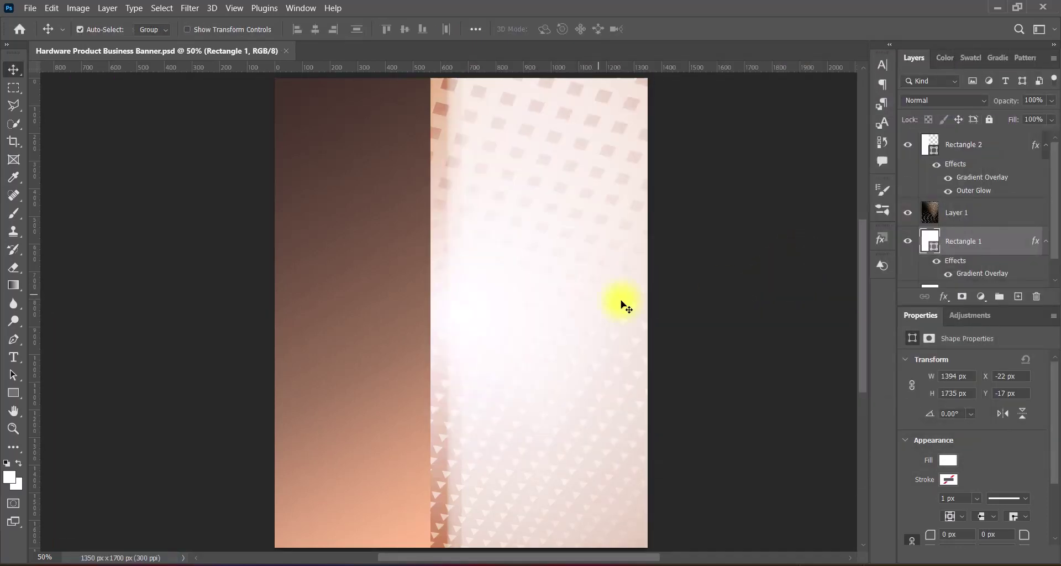
- Draw a new rectangle over the banner's top-left area
click(1018, 296)
click(14, 393)
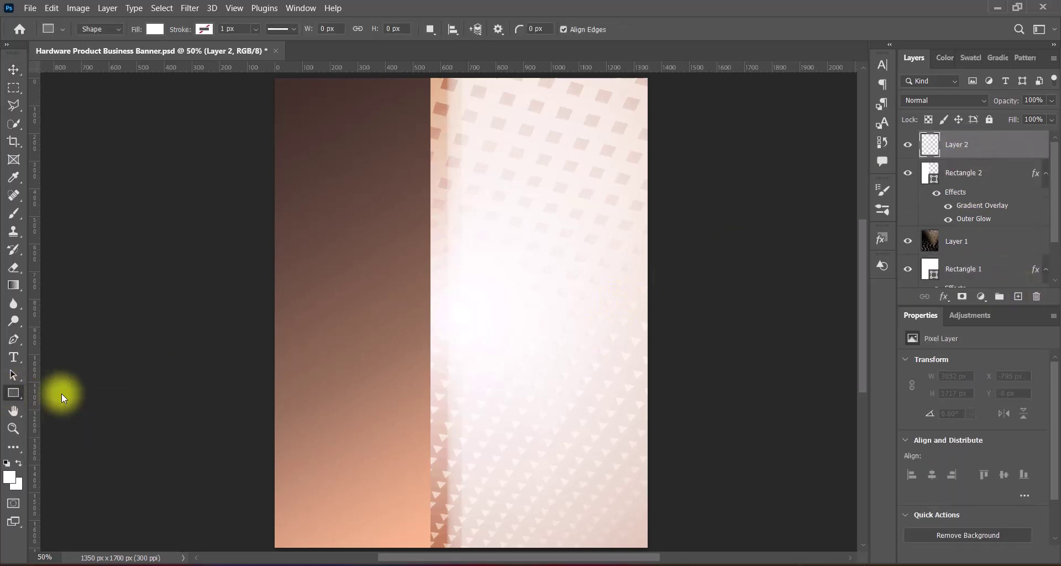
scroll(237, 99, up, 1)
drag(247, 79, 430, 238)
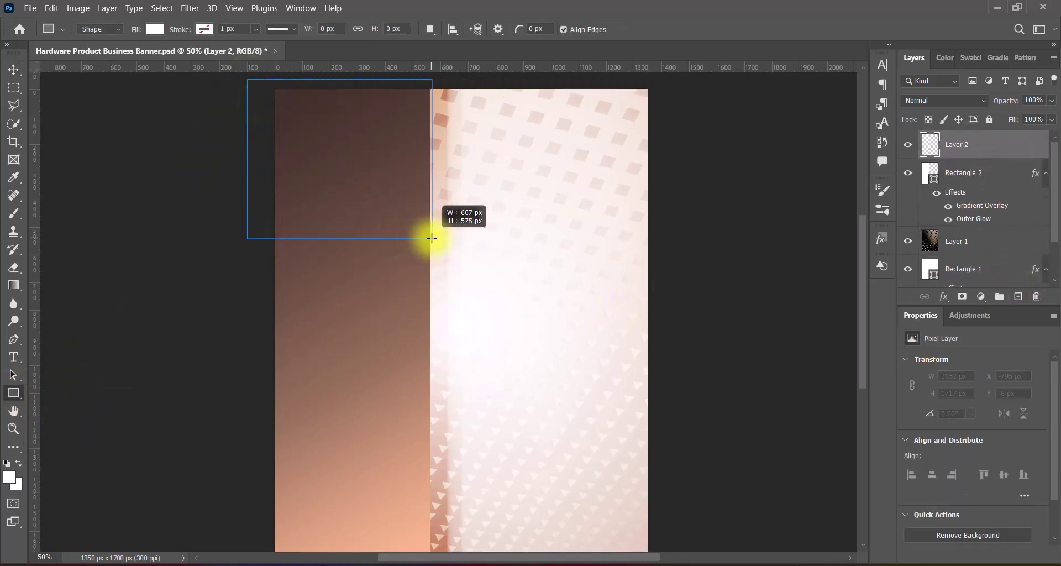
click(14, 70)
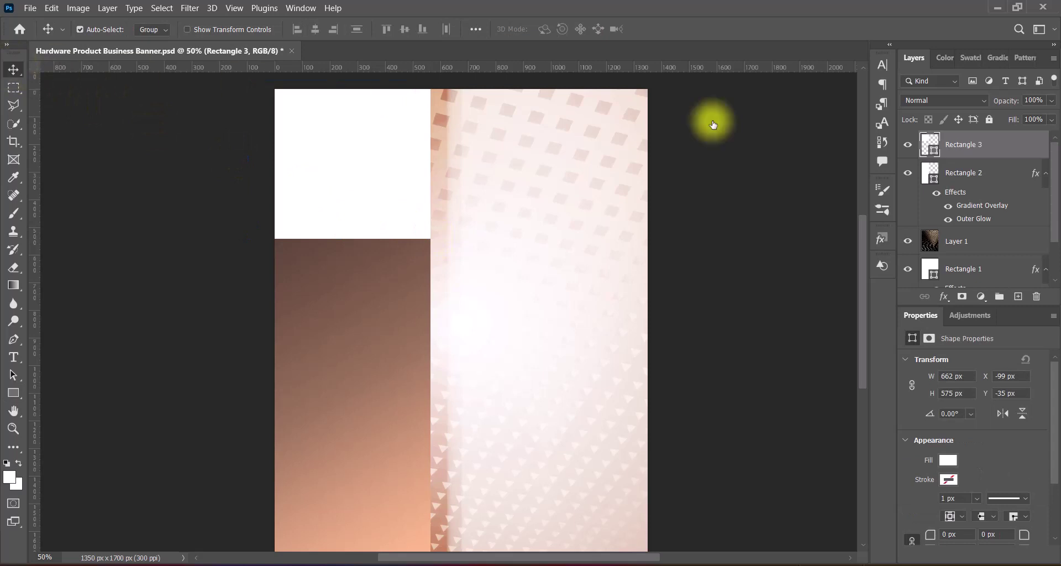
- Give the rectangle a Linear Gradient Overlay at a 90° angle
right_click(925, 147)
click(925, 146)
click(489, 304)
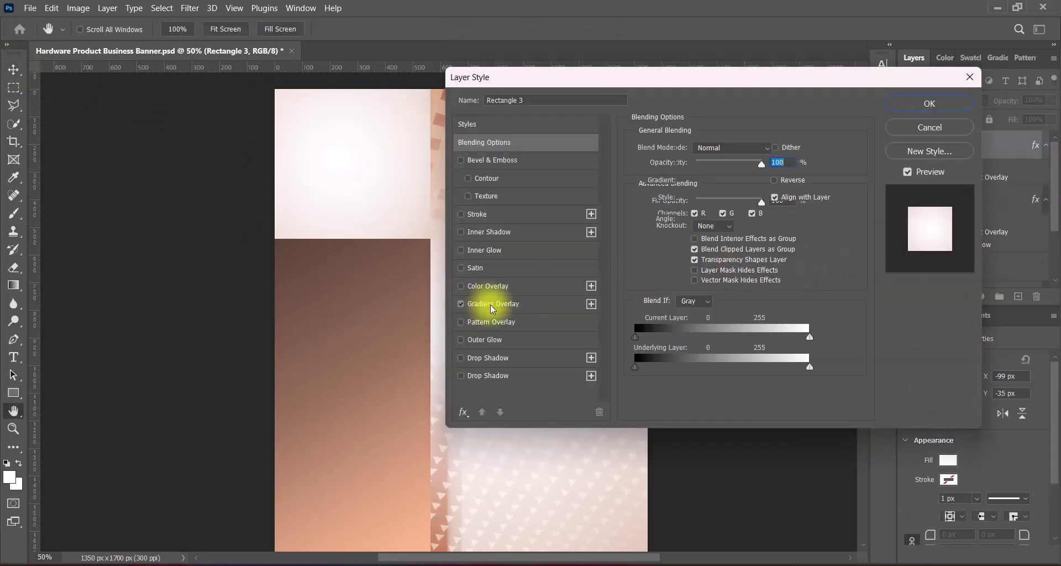
click(724, 197)
click(718, 199)
double_click(718, 218)
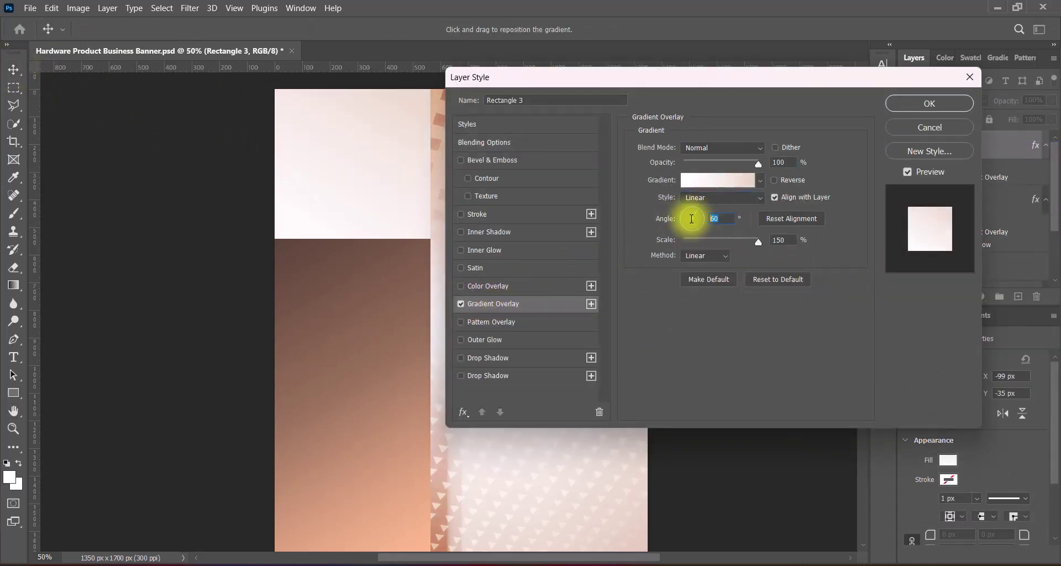
text(9)
click(724, 180)
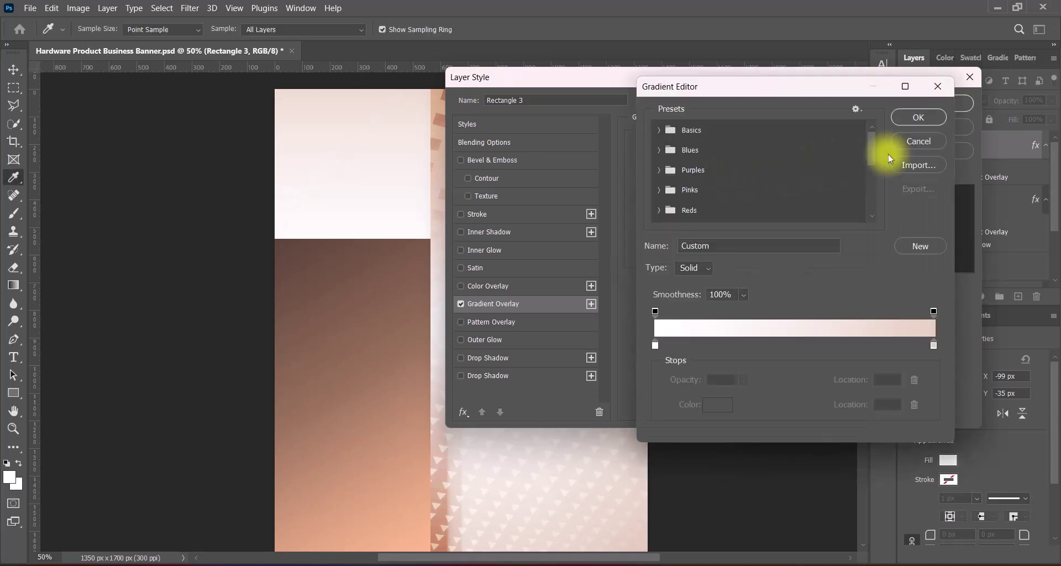
click(922, 147)
click(763, 201)
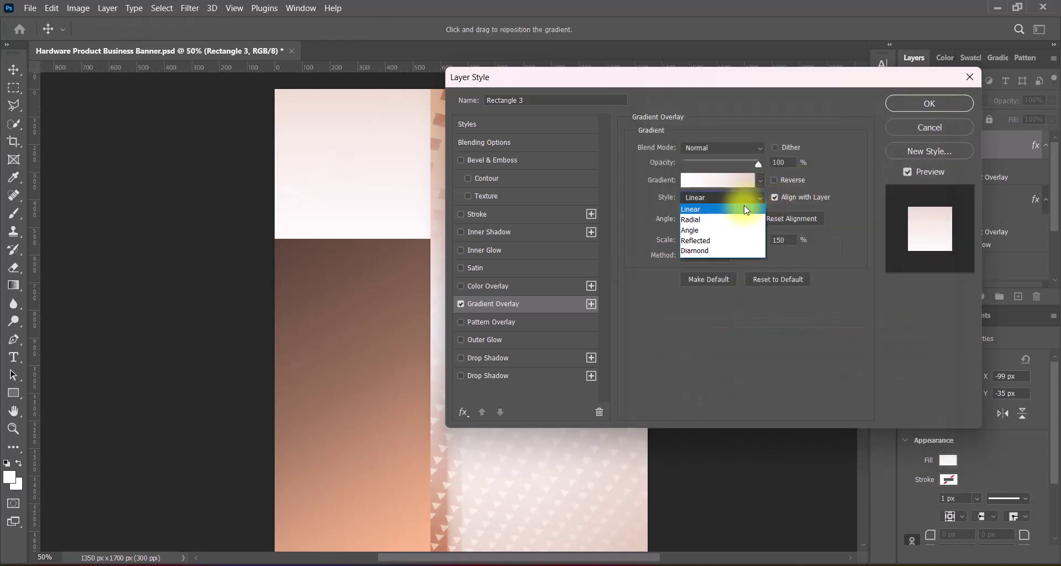
click(744, 206)
- Try several gradient presets and choose the mauve-to-sage Iridescent one
click(760, 180)
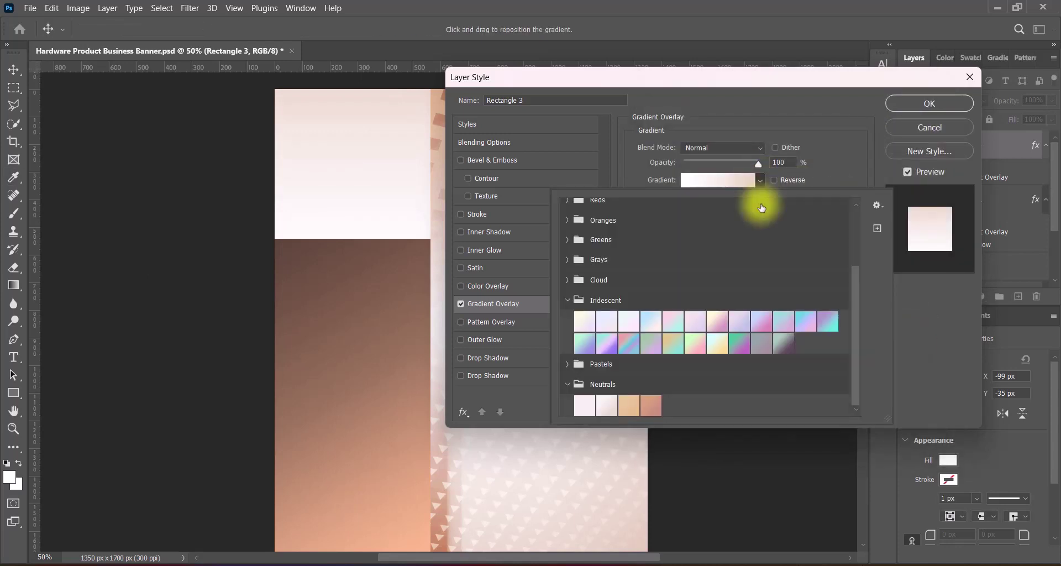
click(698, 319)
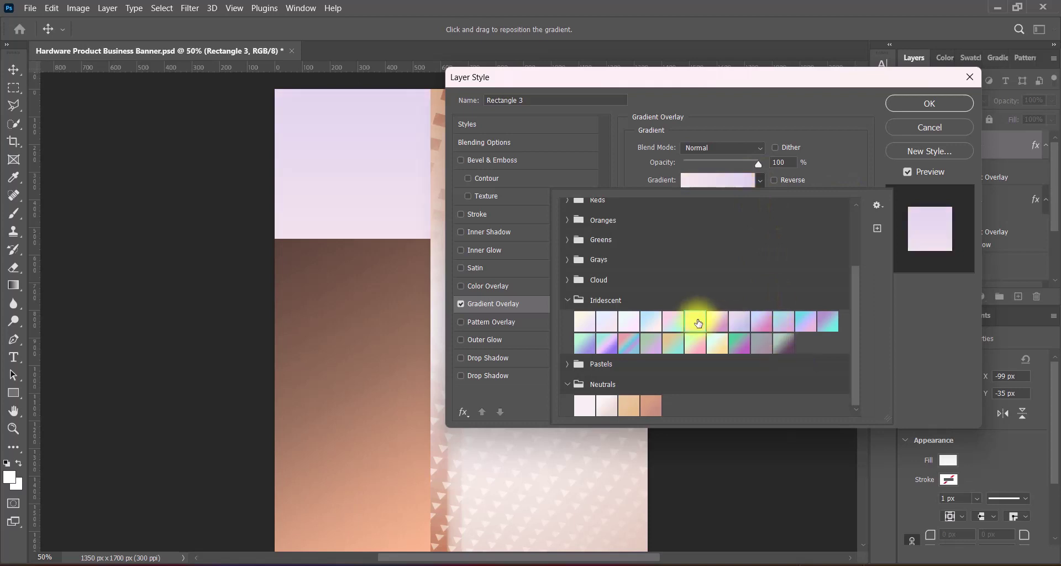
click(649, 403)
click(583, 341)
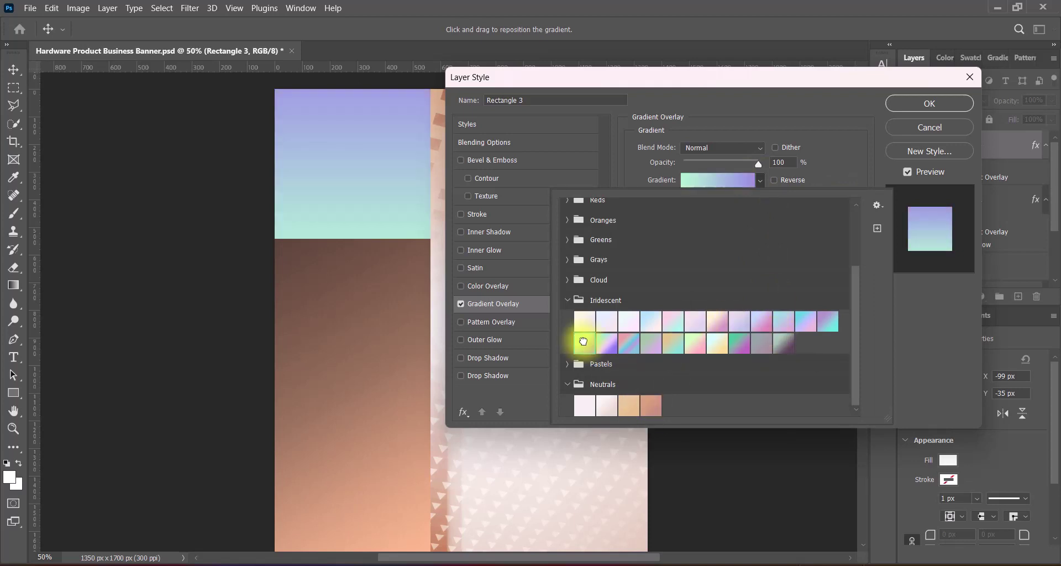
click(782, 341)
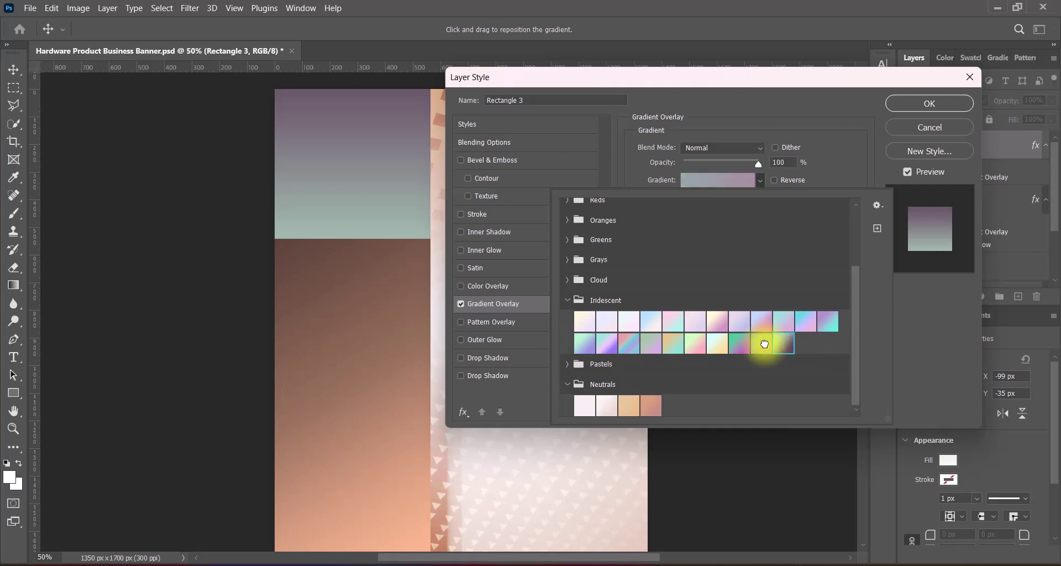
- Adjust a gradient colour stop and test reversing the gradient direction
click(721, 177)
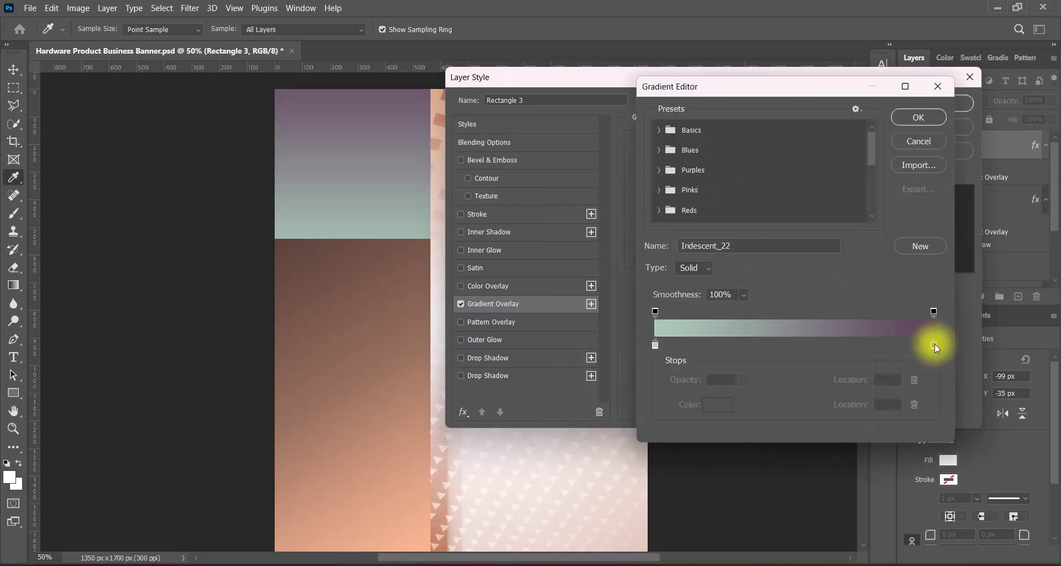
click(795, 343)
click(910, 119)
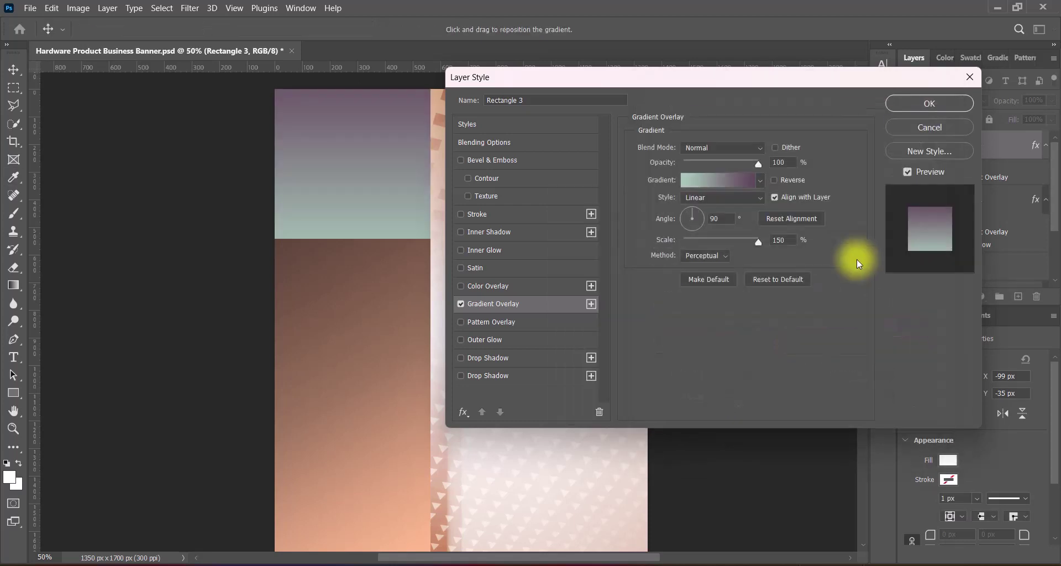
click(775, 181)
click(774, 180)
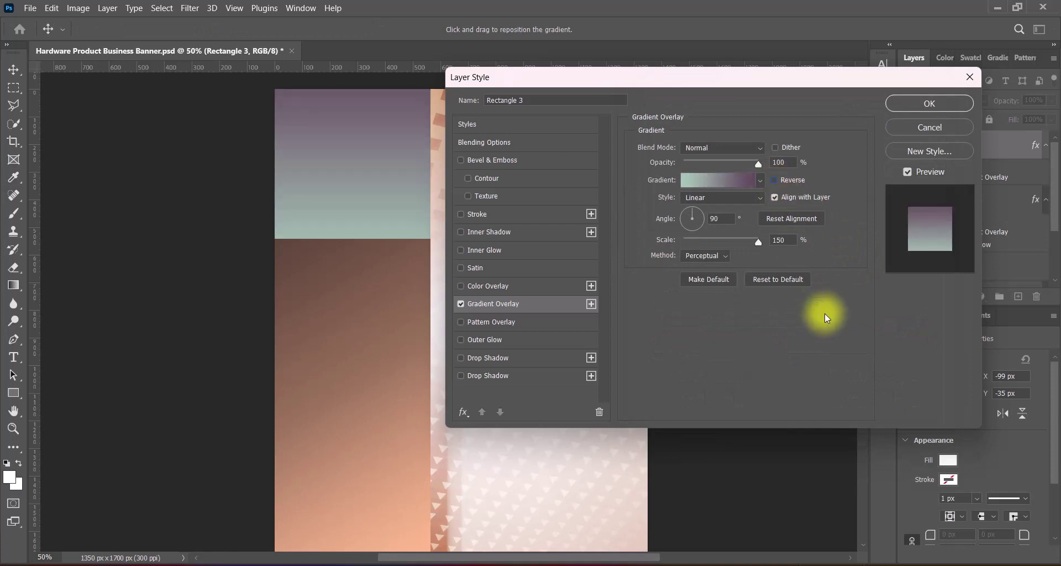
- Recolour the gradient stops to slate grey on the left and deep plum 3b2b38 on the right
click(727, 187)
double_click(656, 346)
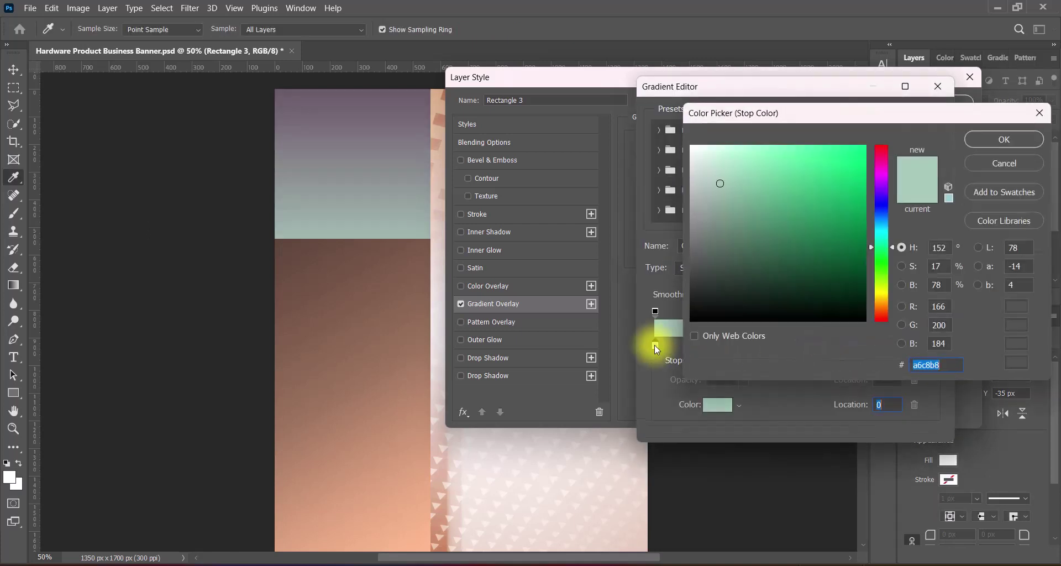
click(880, 227)
click(724, 262)
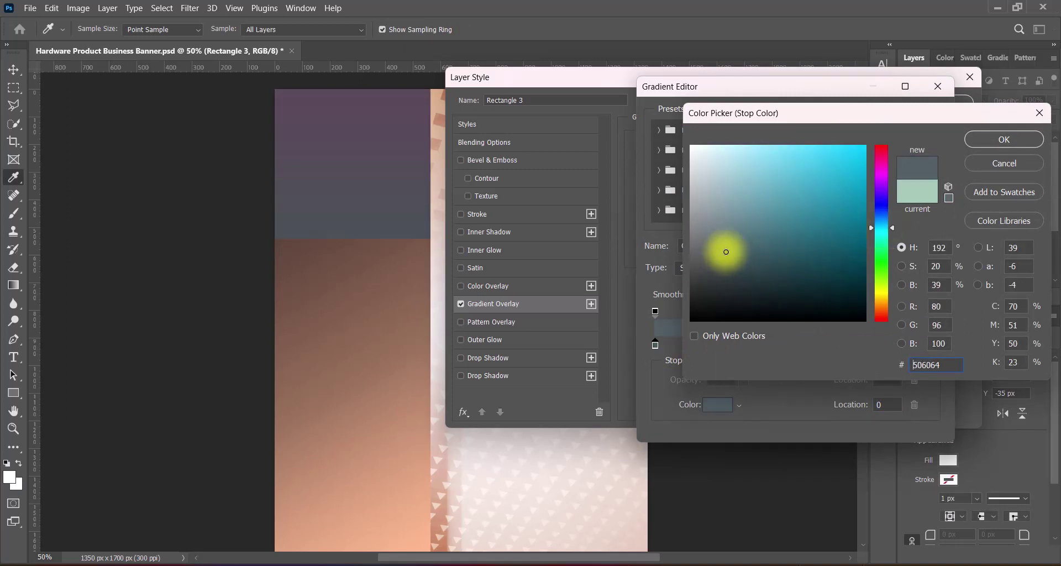
drag(724, 262, 720, 244)
click(1003, 139)
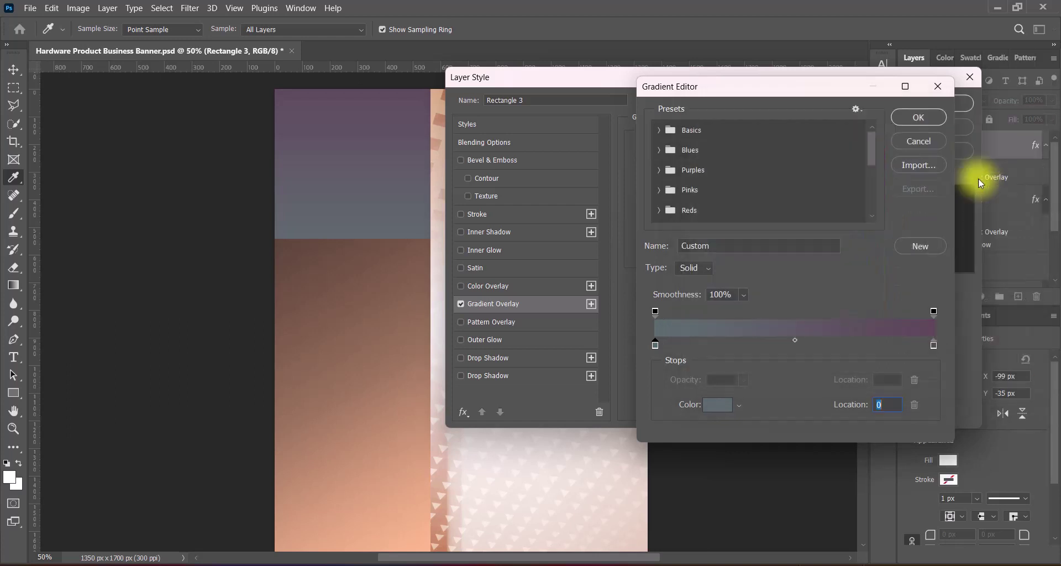
double_click(931, 343)
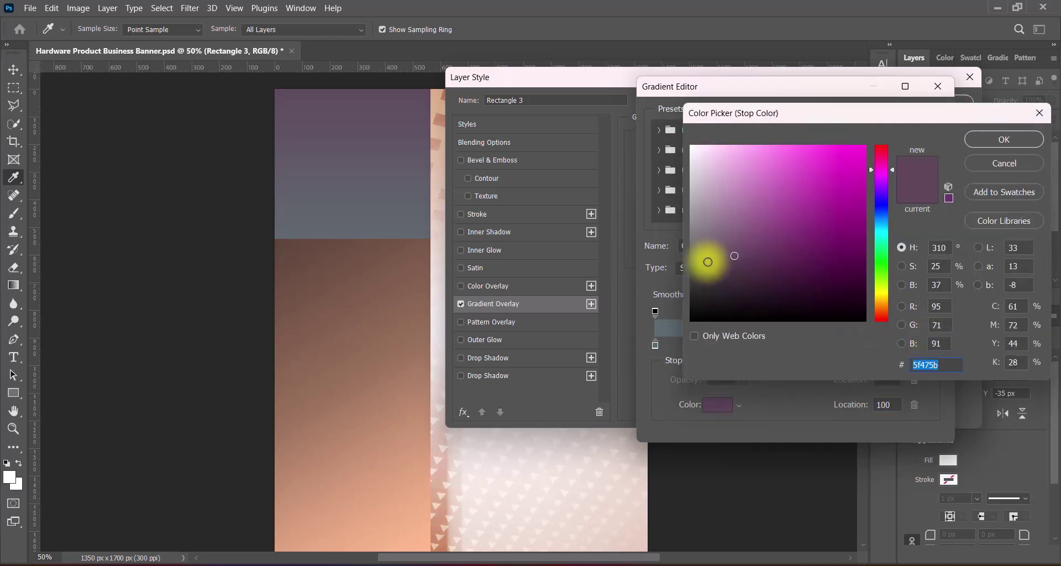
click(725, 278)
drag(725, 278, 737, 280)
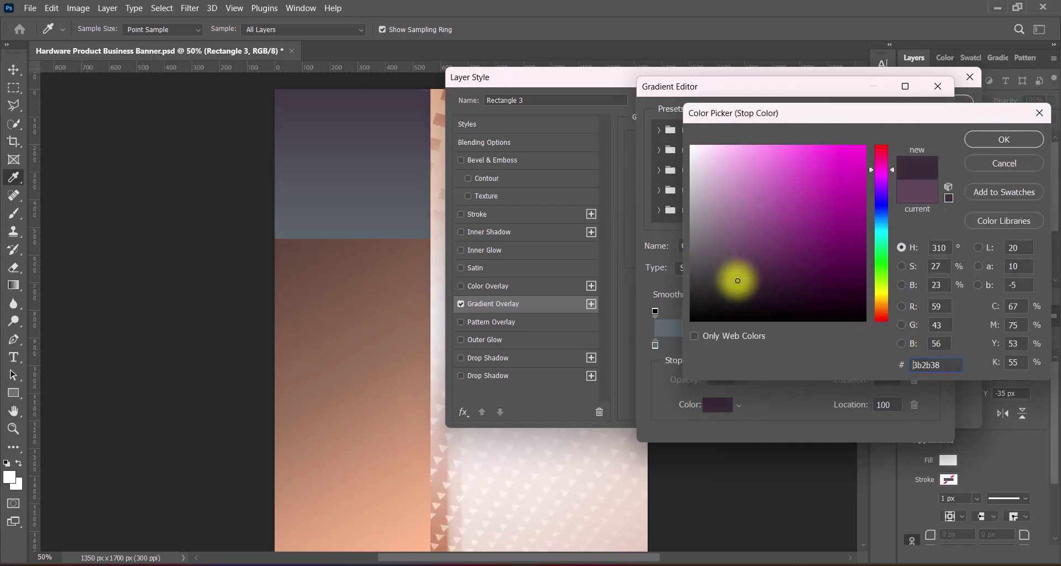
click(1017, 142)
click(908, 120)
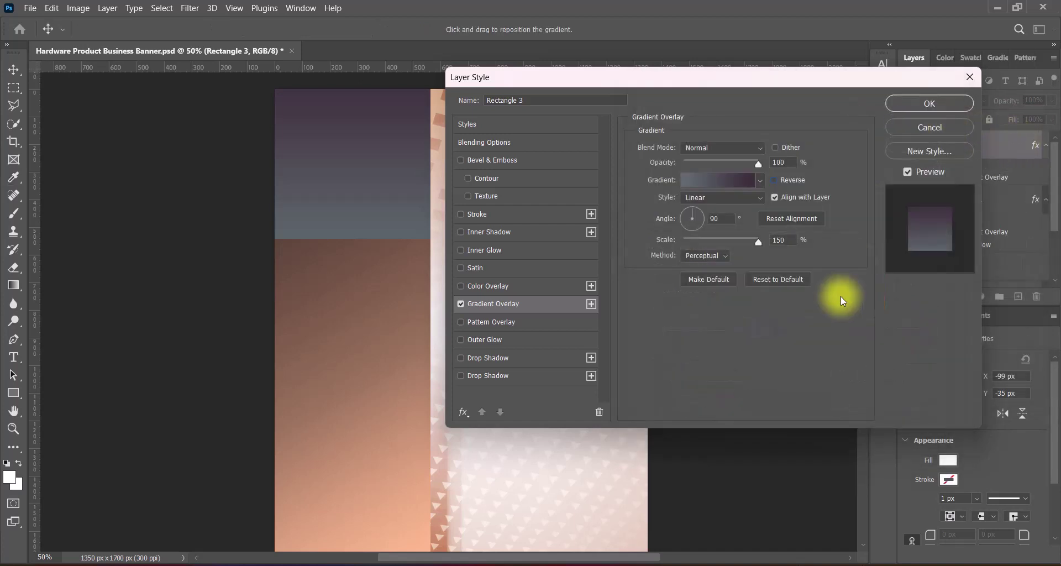
- Set the gradient method to Classic and shift the midpoint left to 39
click(706, 255)
click(704, 287)
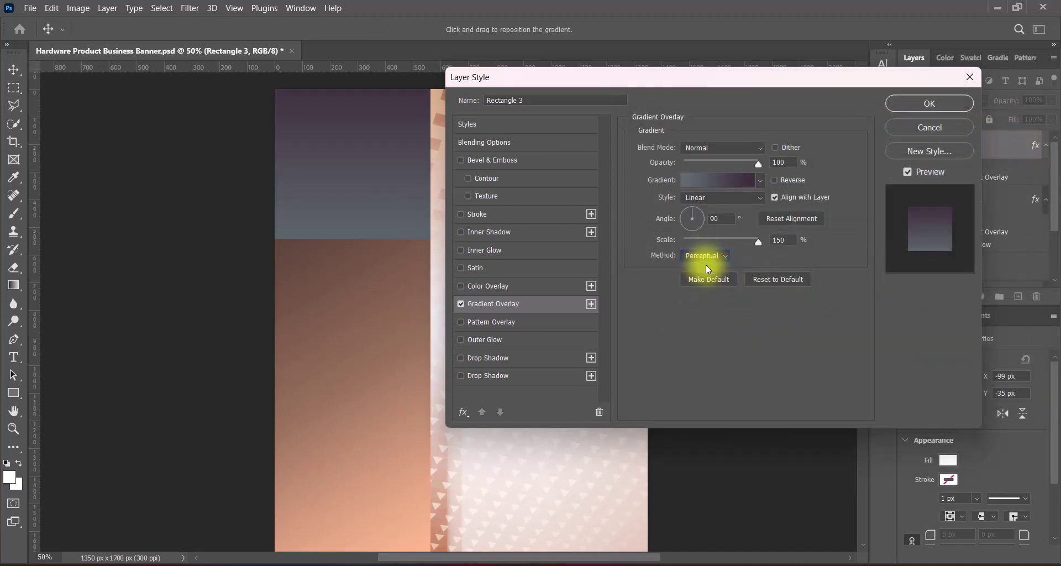
click(721, 180)
click(934, 345)
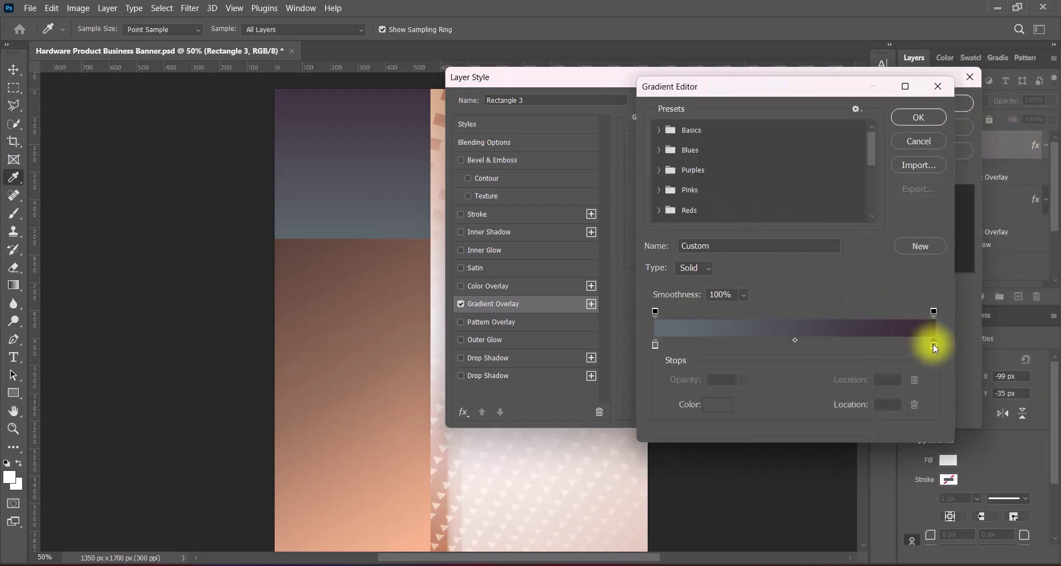
click(795, 341)
drag(771, 342, 766, 343)
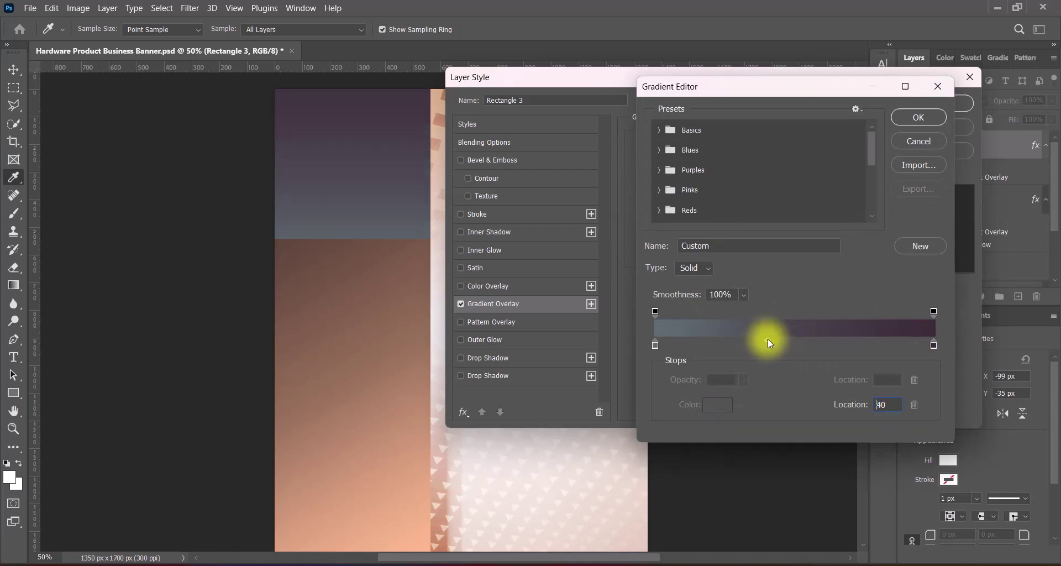
click(919, 117)
- Apply the gradient overlay, stretch Rectangle 3 up to the canvas top, and save the file
click(929, 104)
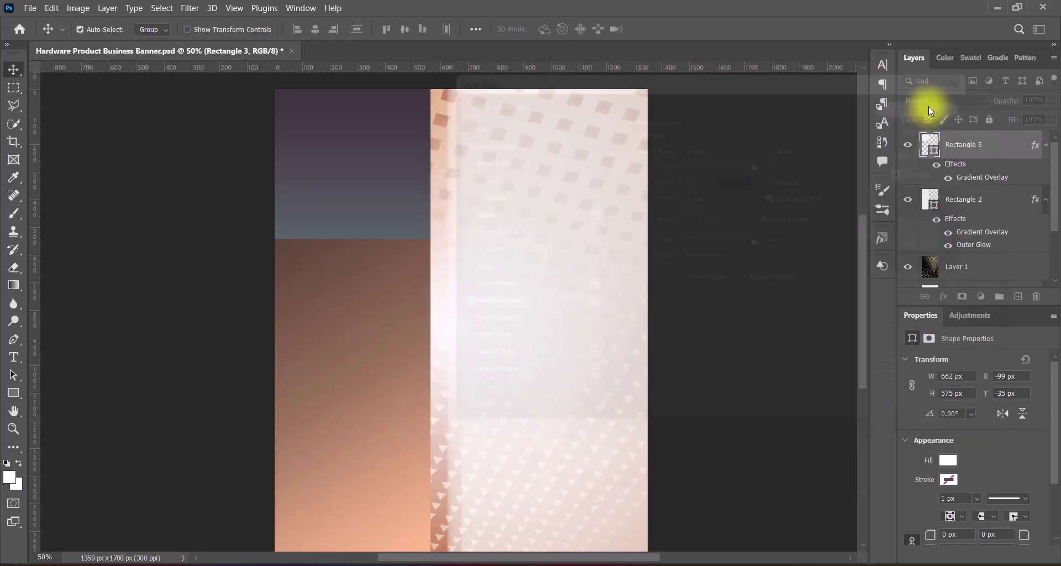
key(ctrl+t)
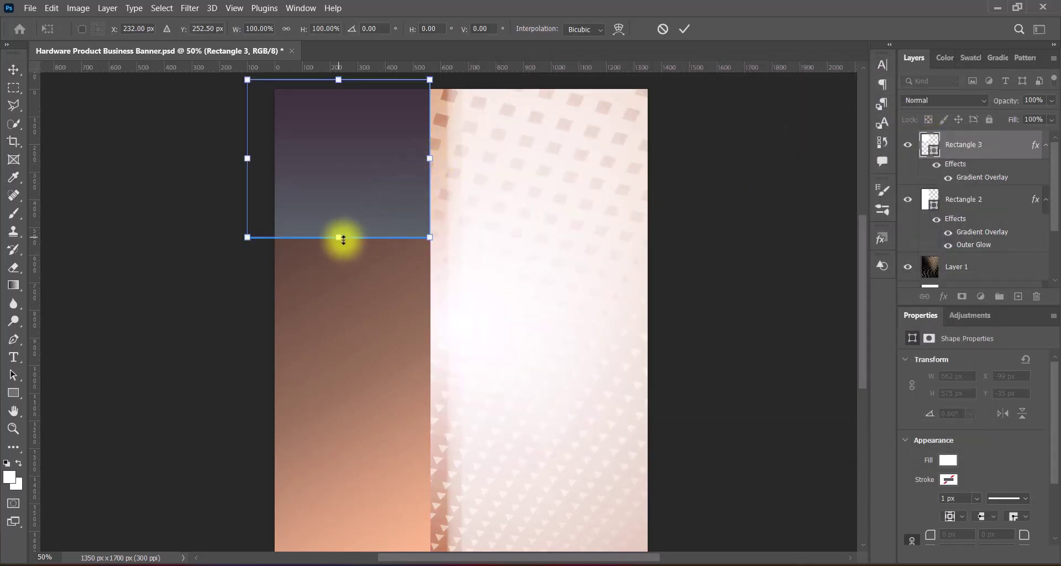
drag(338, 237, 338, 260)
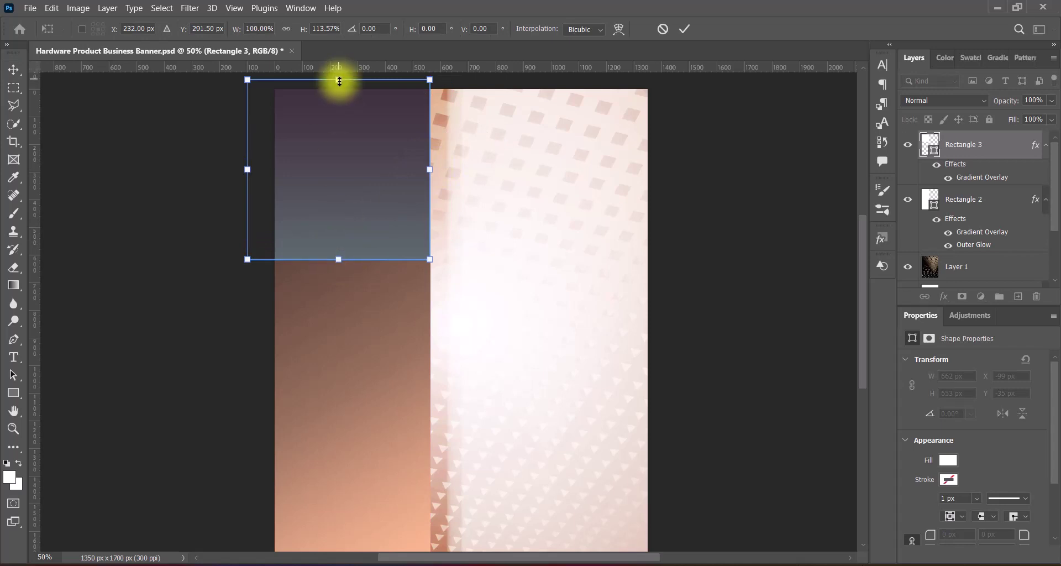
drag(339, 81, 340, 88)
key(Return)
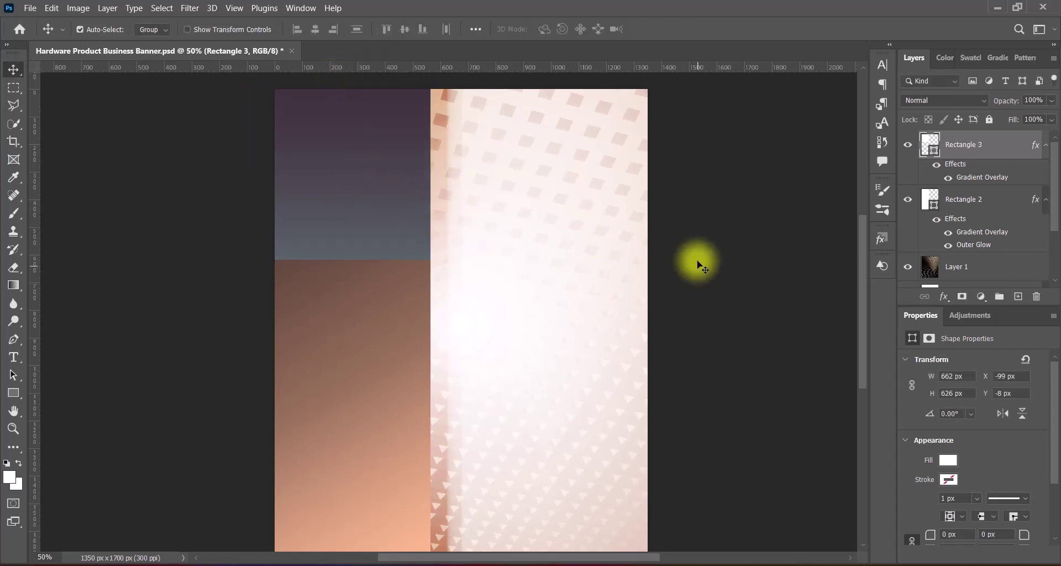
key(ctrl+s)
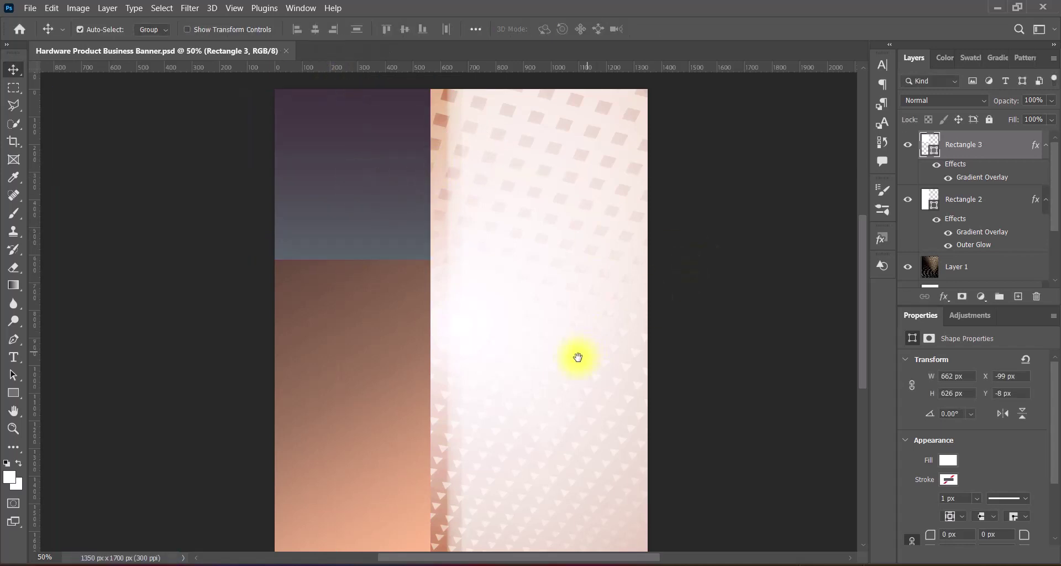
- Shorten the top gradient block to 662 × 536 px
drag(577, 356, 587, 347)
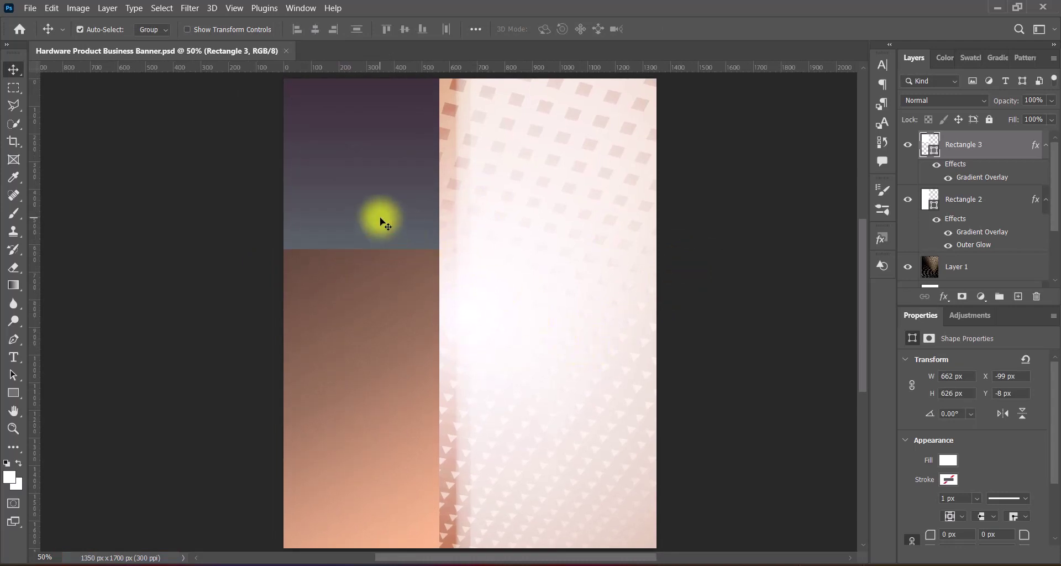
key(ctrl+t)
drag(348, 248, 352, 224)
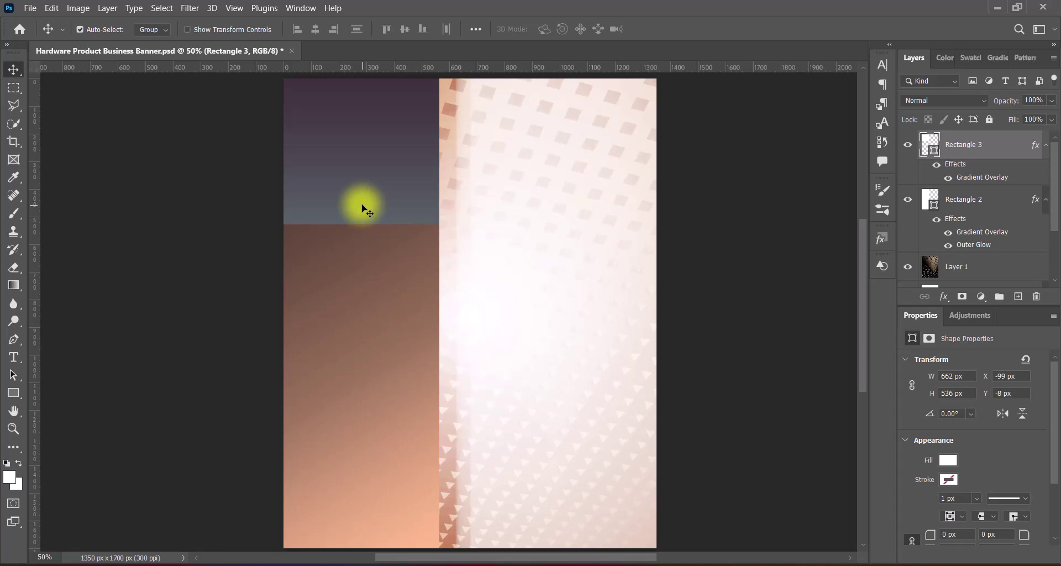
- Draw Rectangle 4, a large 1283 × 862 px box across the banner's upper middle
click(1018, 297)
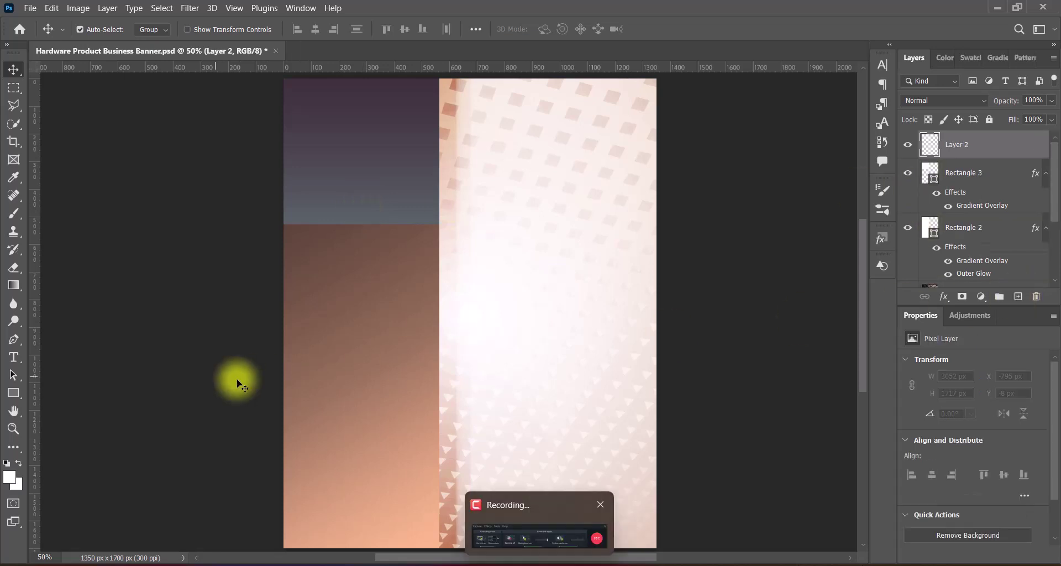
click(14, 392)
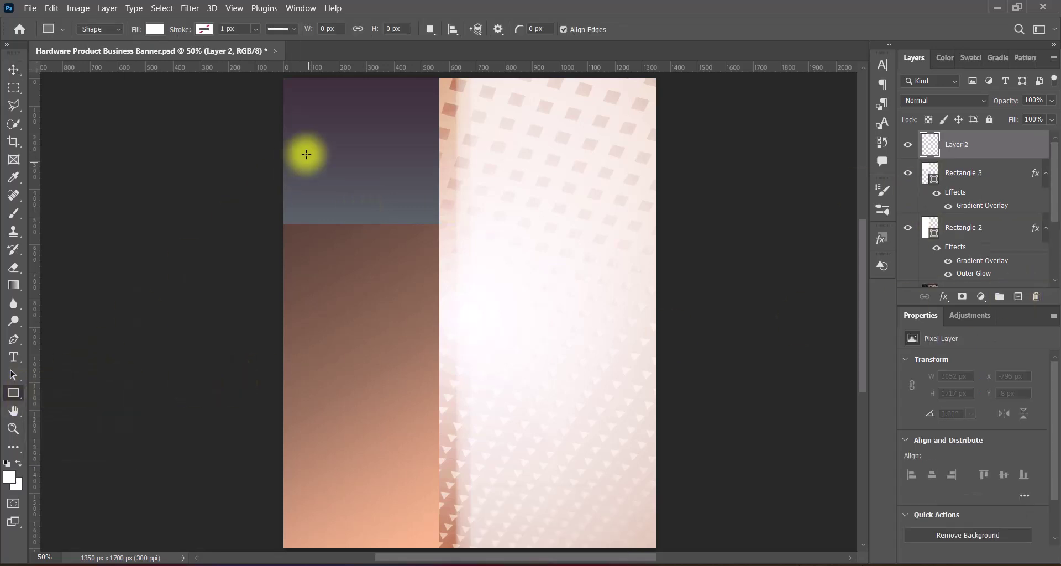
drag(306, 155, 650, 392)
drag(303, 273, 296, 273)
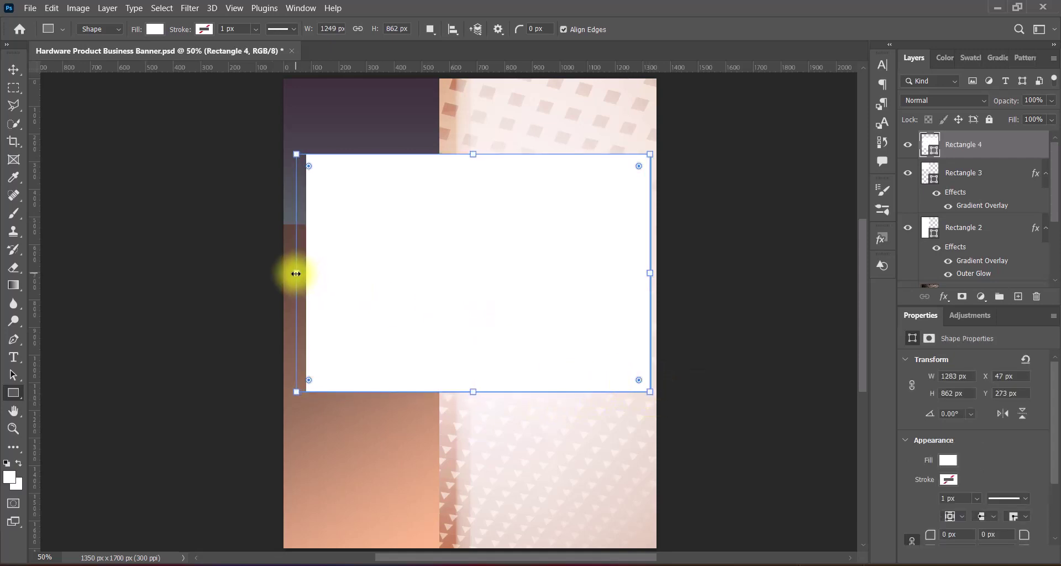
click(14, 70)
click(478, 245)
click(525, 236)
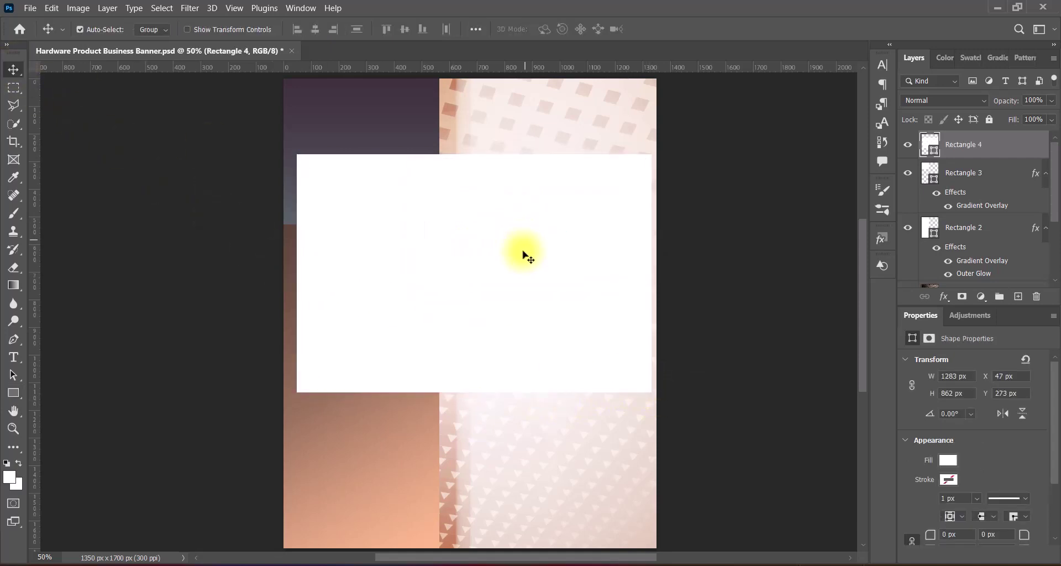
key(ctrl+t)
drag(508, 281, 504, 278)
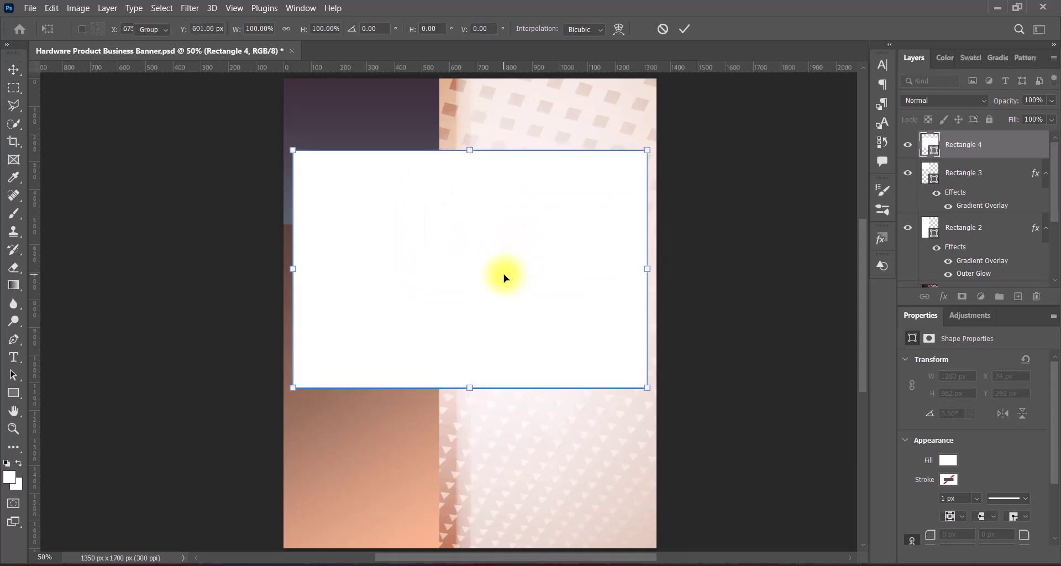
key(Return)
- Fill Rectangle 4 dark brown and add a shrunken copy near the bottom
double_click(928, 143)
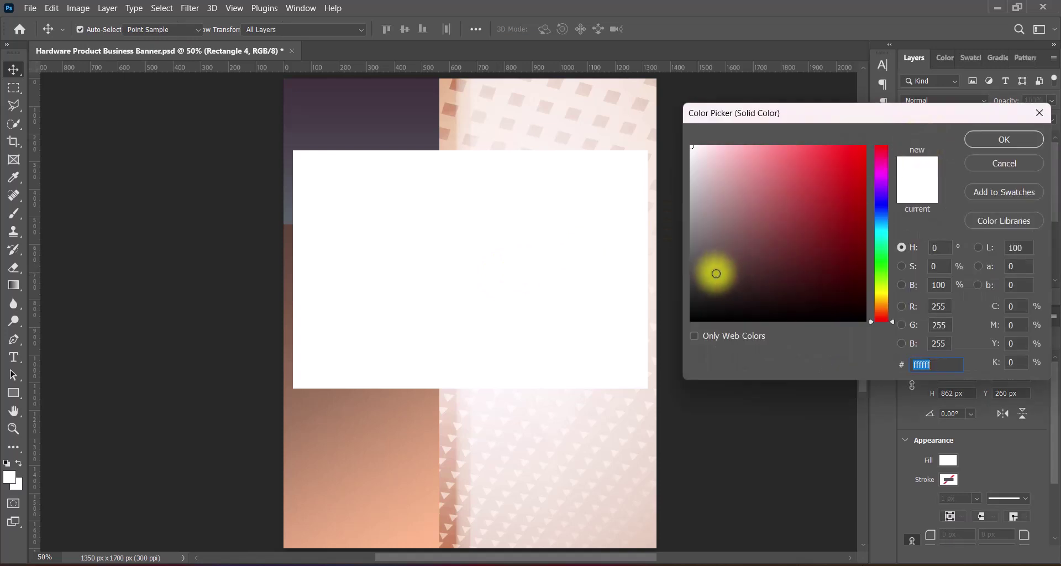
click(711, 275)
click(984, 138)
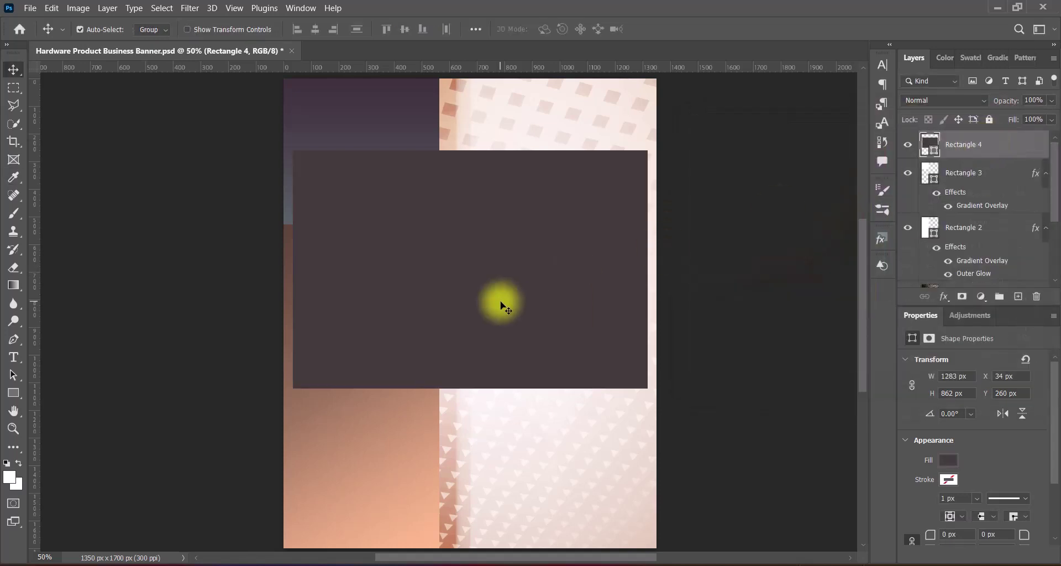
drag(495, 303, 497, 385)
key(ctrl+t)
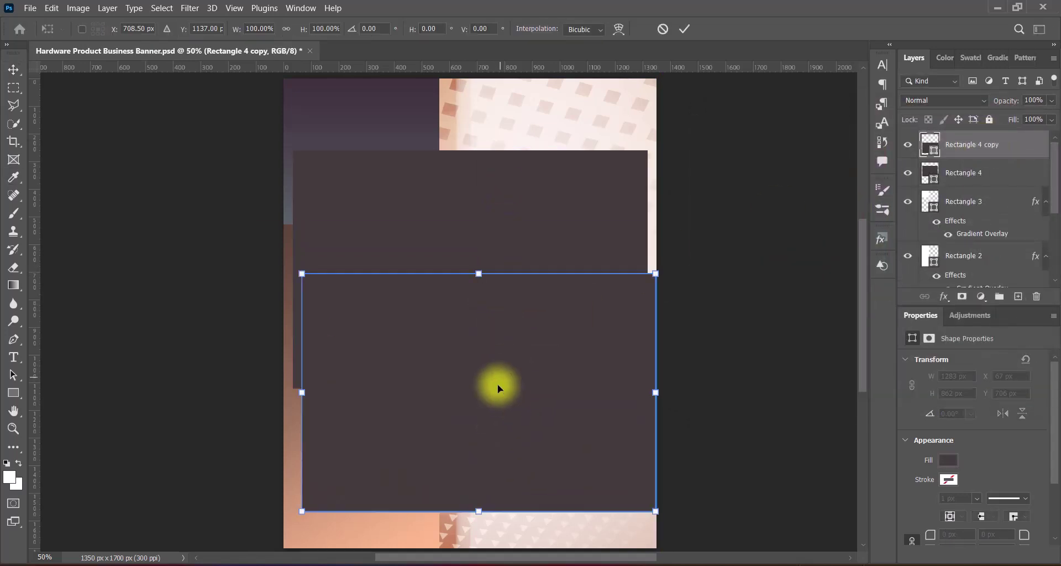
drag(479, 274, 479, 436)
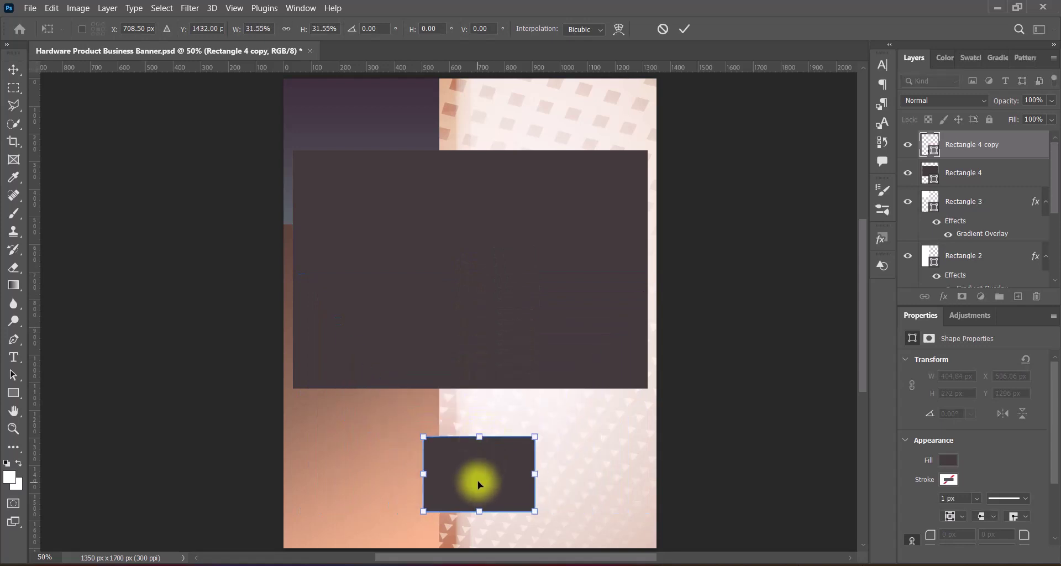
- Make the small copy white and place white tiles under the dark panel
key(Return)
drag(477, 478, 373, 391)
double_click(929, 145)
drag(766, 219, 691, 146)
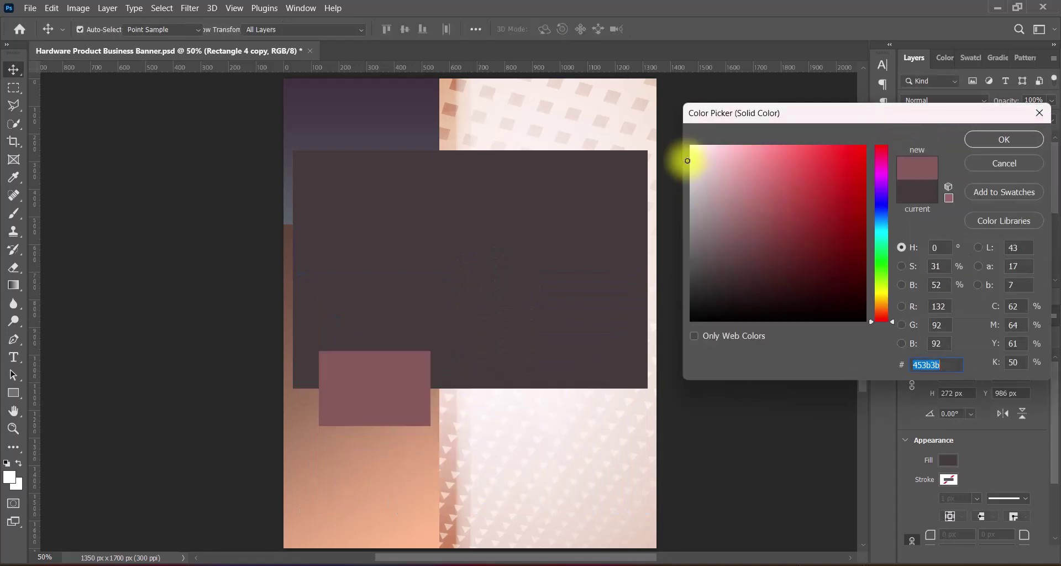
key(Return)
mouse_move(387, 403)
mouse_down()
mouse_move(373, 419)
mouse_move(607, 414)
mouse_move(584, 410)
mouse_up()
- Resize the three white tiles into a centred row 1257 px wide and 366 px tall
shift+click(479, 412)
shift+click(387, 408)
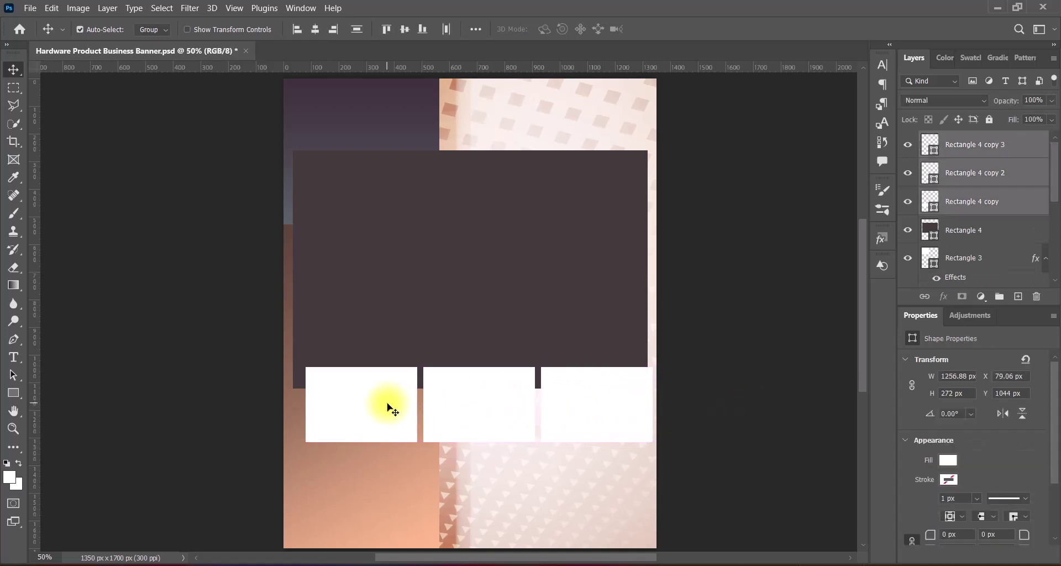
key(ctrl+t)
mouse_move(491, 419)
mouse_down()
mouse_move(482, 418)
mouse_move(471, 467)
mouse_up()
key(Return)
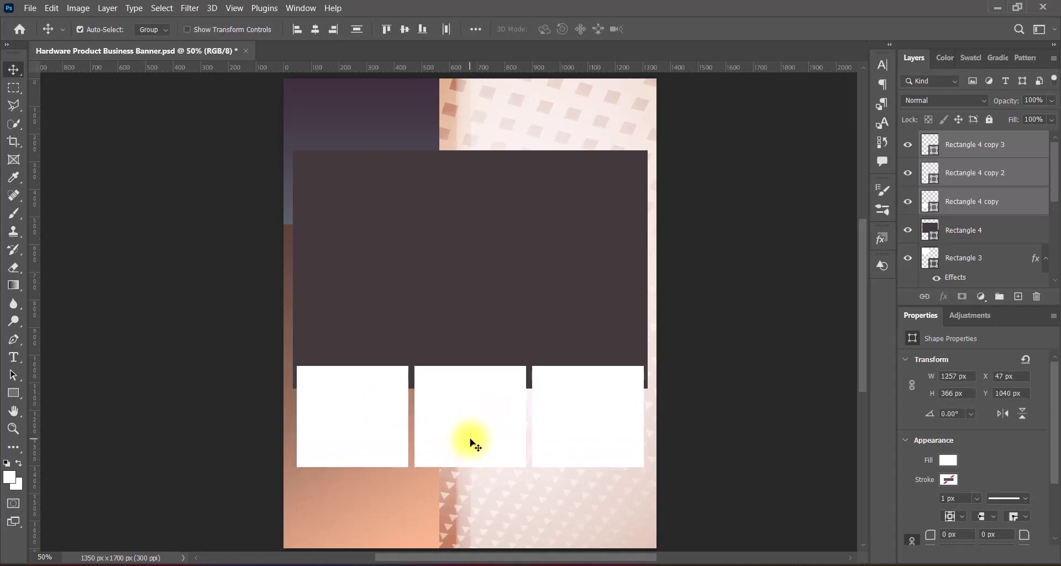
click(685, 407)
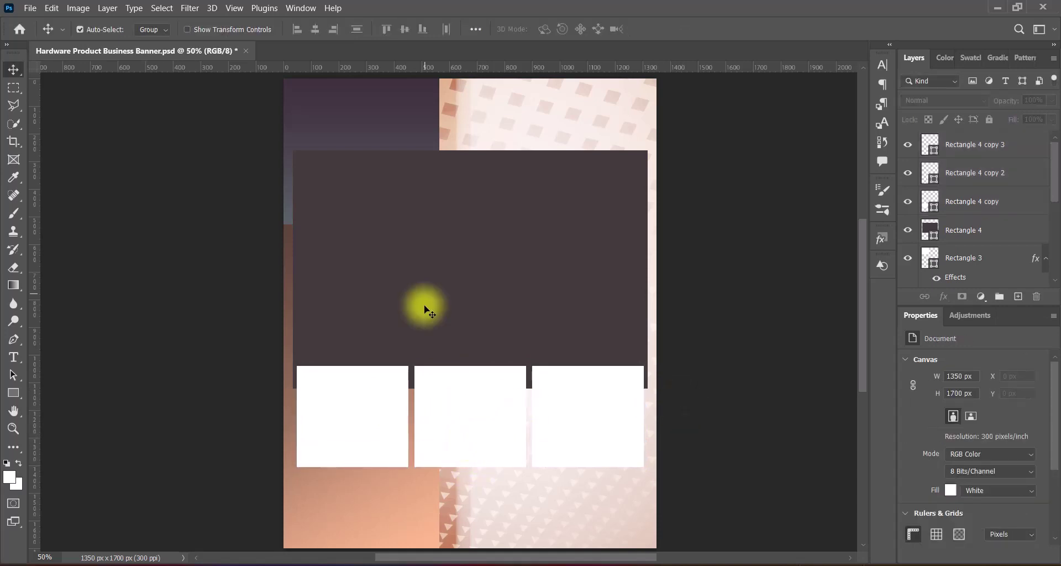
- Duplicate a white tile to the dark panel's top and size it as an upper tile
drag(457, 421, 387, 206)
key(ctrl+t)
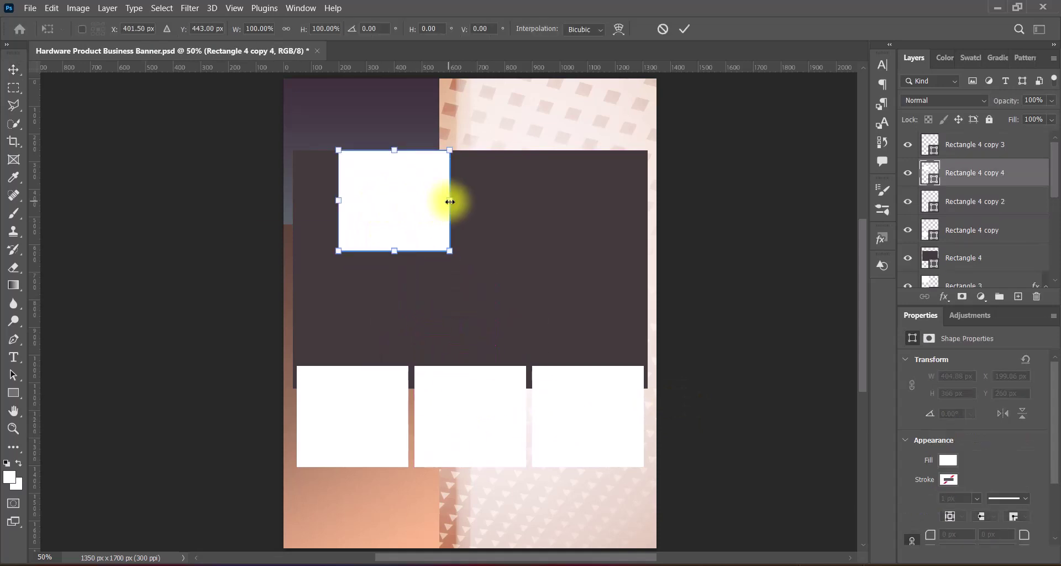
drag(450, 202, 484, 202)
drag(410, 204, 411, 152)
drag(408, 200, 409, 201)
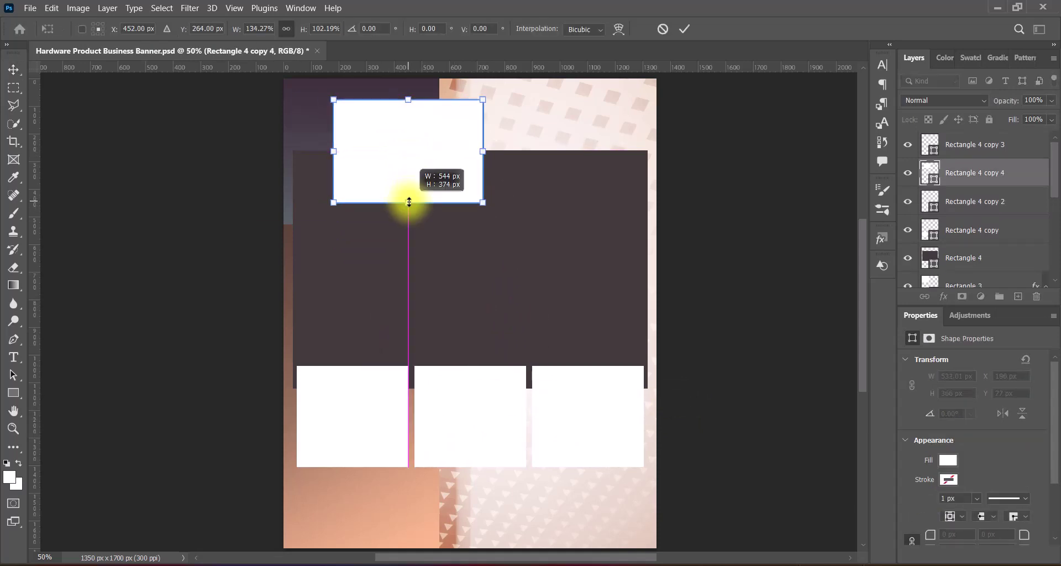
drag(409, 154, 450, 155)
drag(450, 100, 453, 110)
drag(376, 151, 387, 153)
mouse_move(473, 168)
mouse_down()
mouse_move(454, 154)
mouse_move(600, 161)
mouse_up()
key(Return)
- Nudge the two upper white tiles slightly left
click(455, 166)
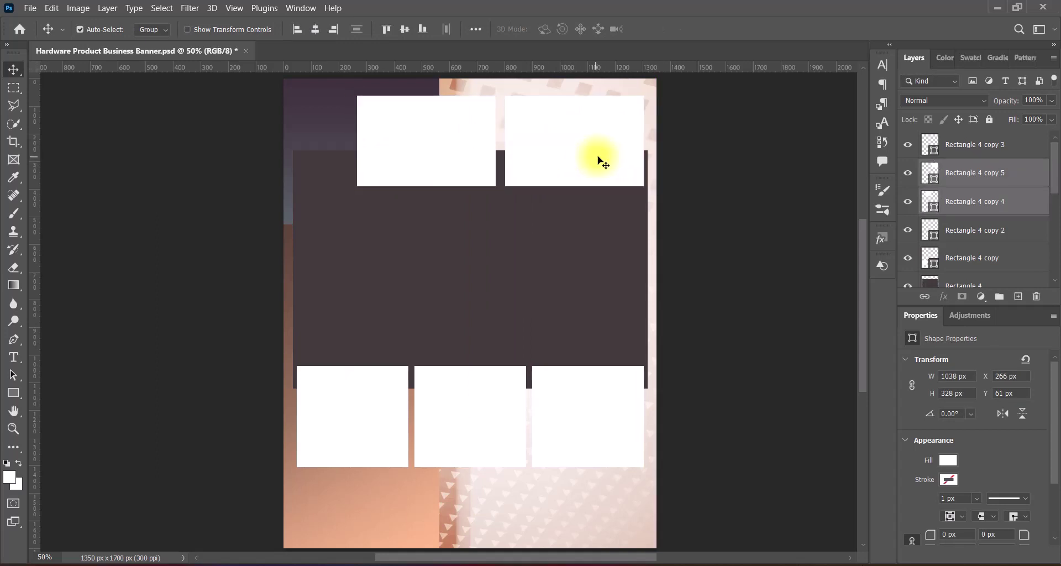
click(538, 177)
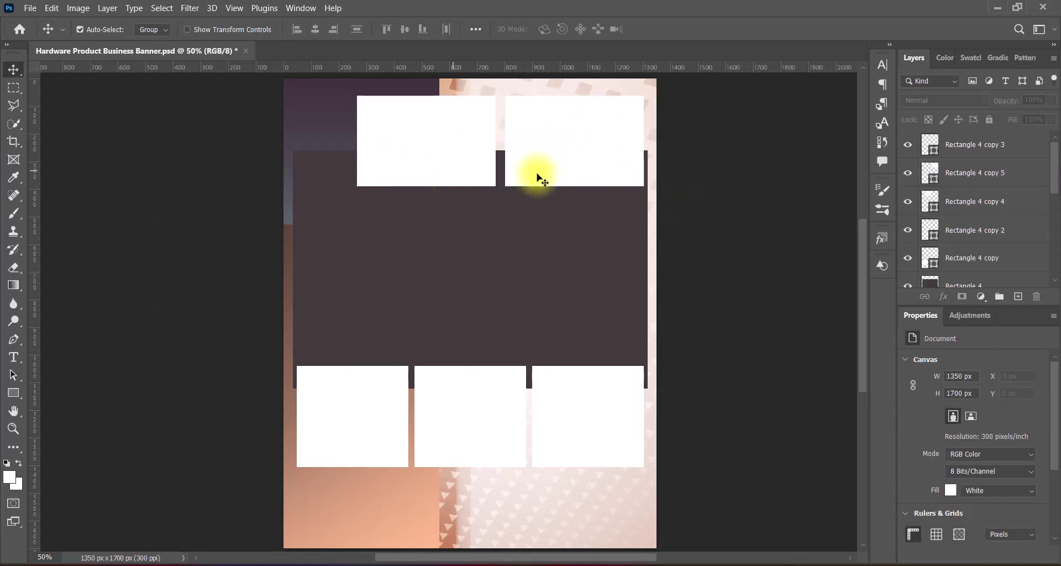
click(455, 168)
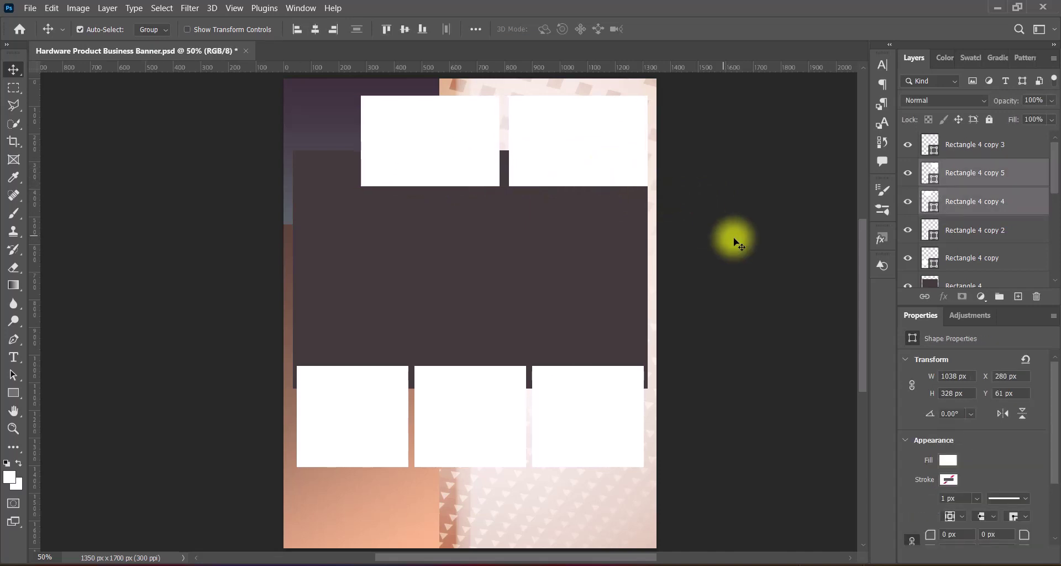
key(Left)
key(Left)
key(Left)
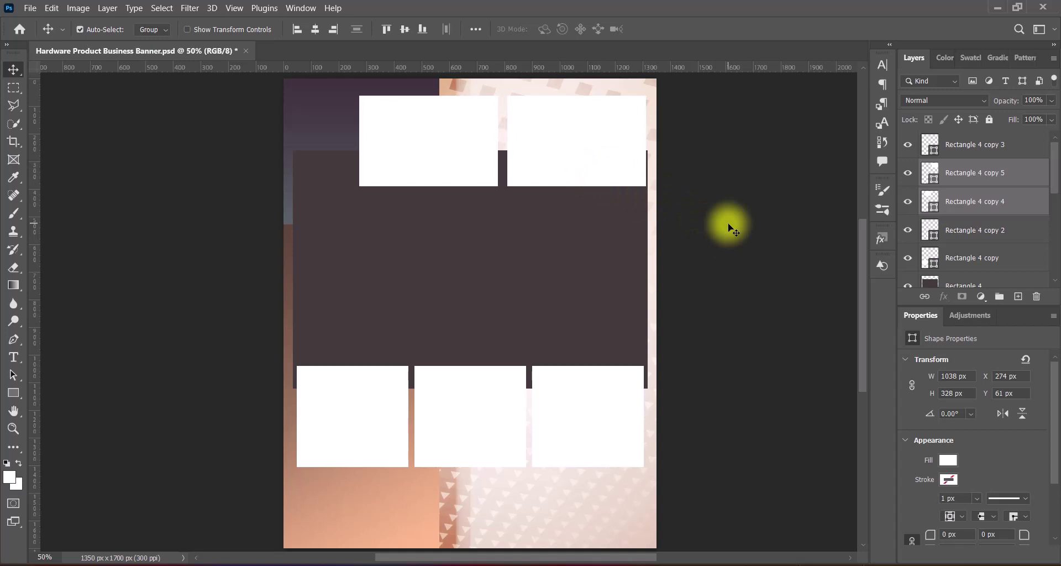
shift+click(606, 182)
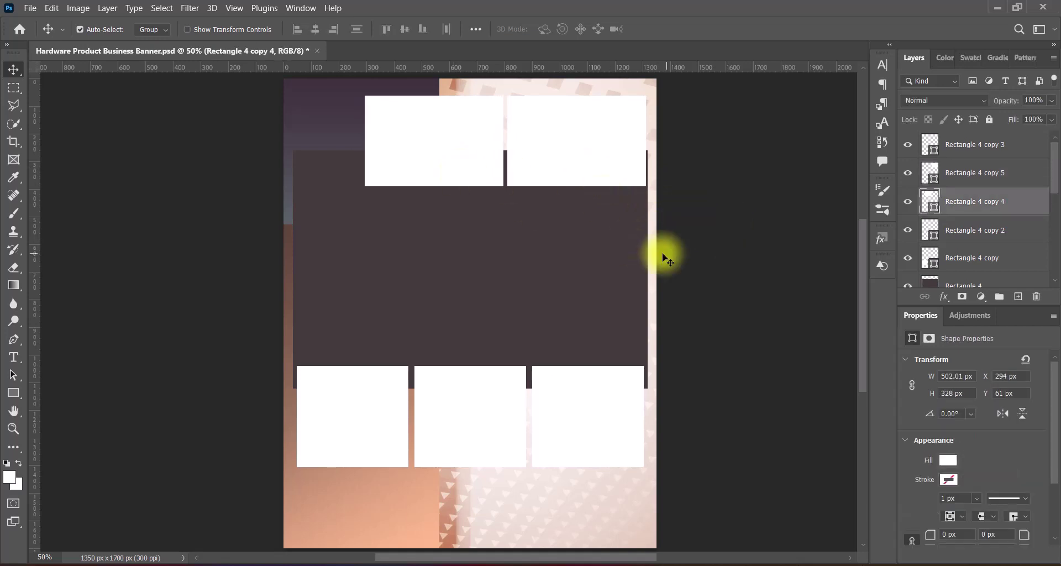
click(685, 258)
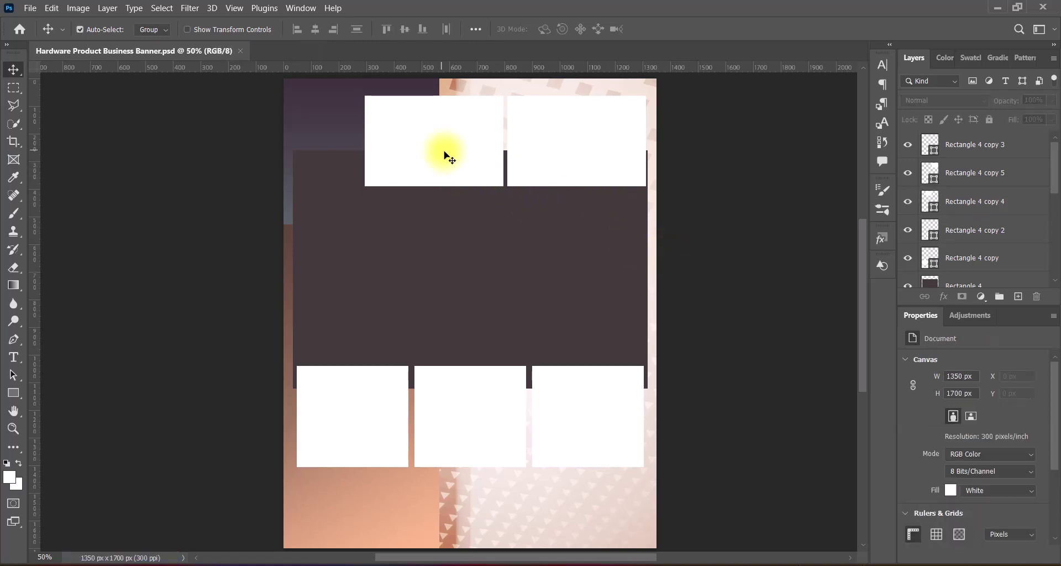
- Shorten the three lower white tiles to 350 px tall
click(356, 433)
shift+click(471, 436)
shift+click(550, 442)
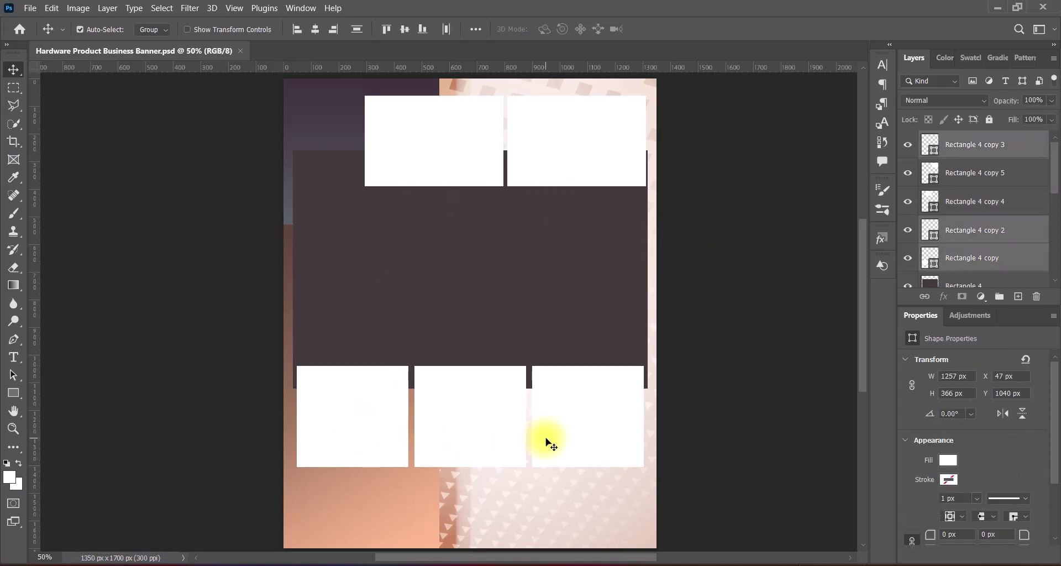
key(ctrl+t)
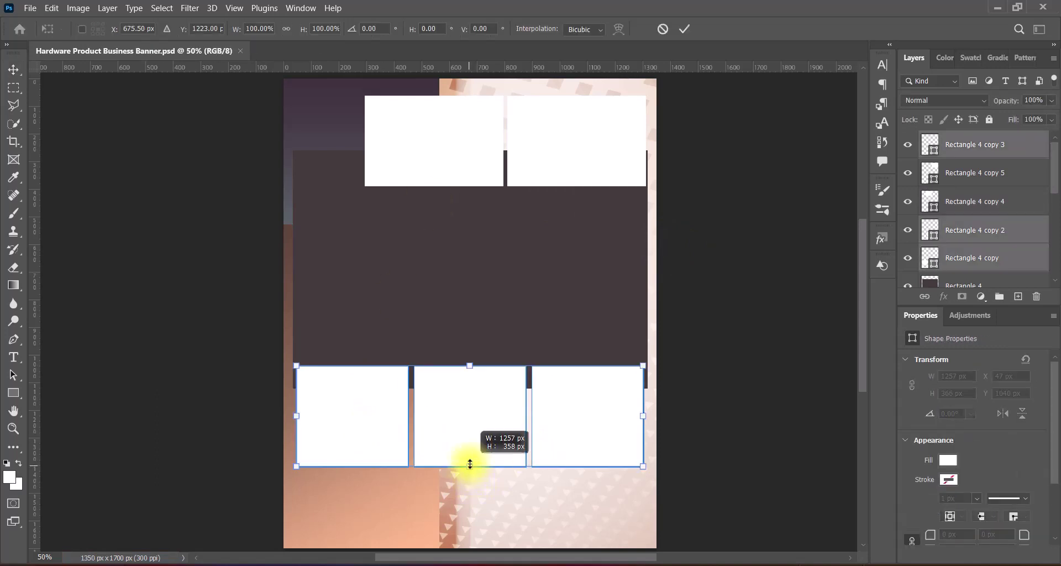
drag(470, 464, 469, 462)
key(Return)
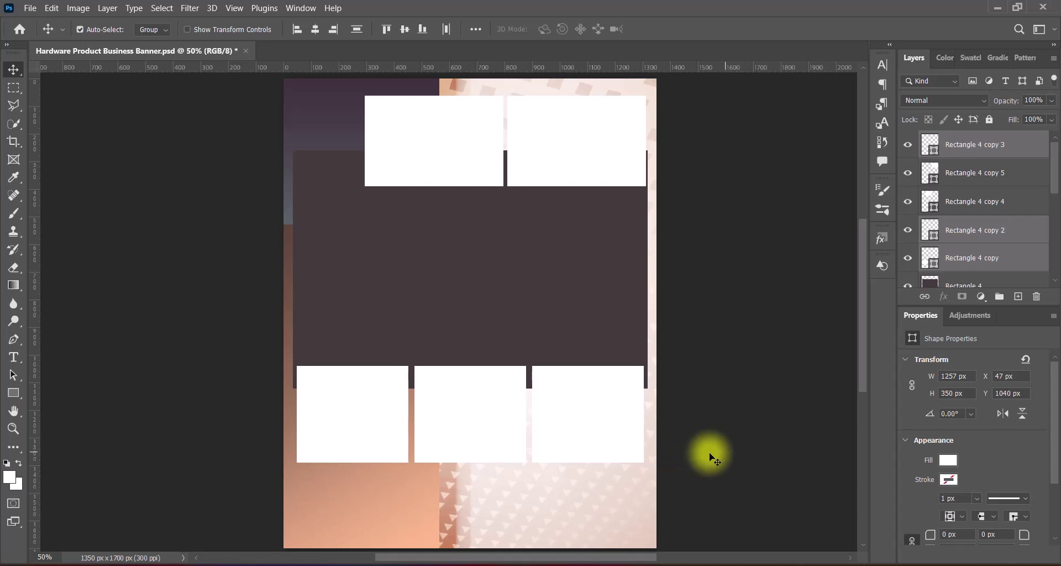
click(447, 295)
- Enable a Reflected gradient Stroke on Rectangle 4 with 150% scale
right_click(922, 271)
click(929, 275)
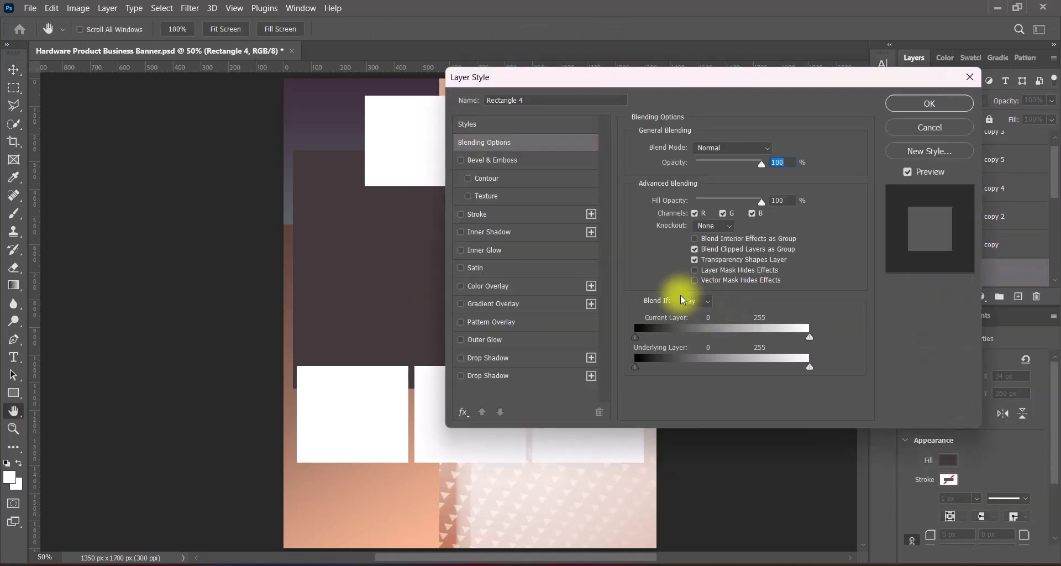
click(460, 215)
click(476, 216)
click(695, 227)
click(699, 241)
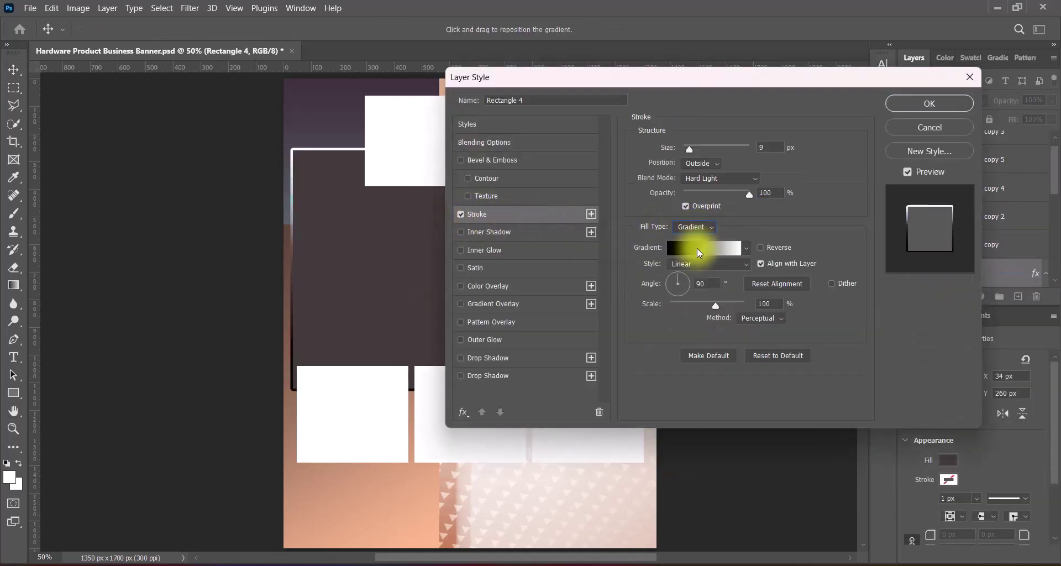
drag(715, 305, 780, 308)
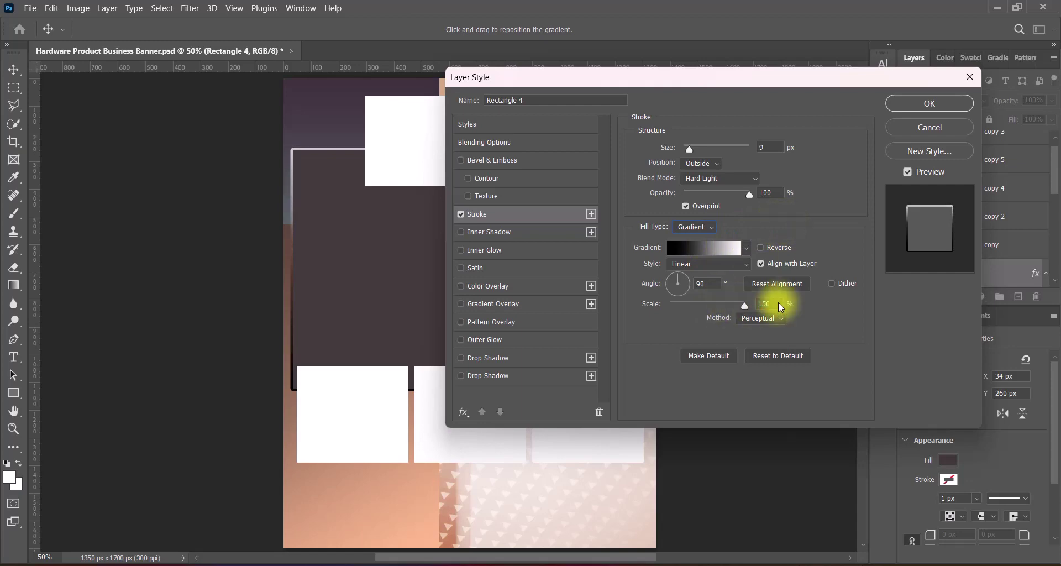
drag(663, 78, 737, 83)
click(768, 270)
click(748, 316)
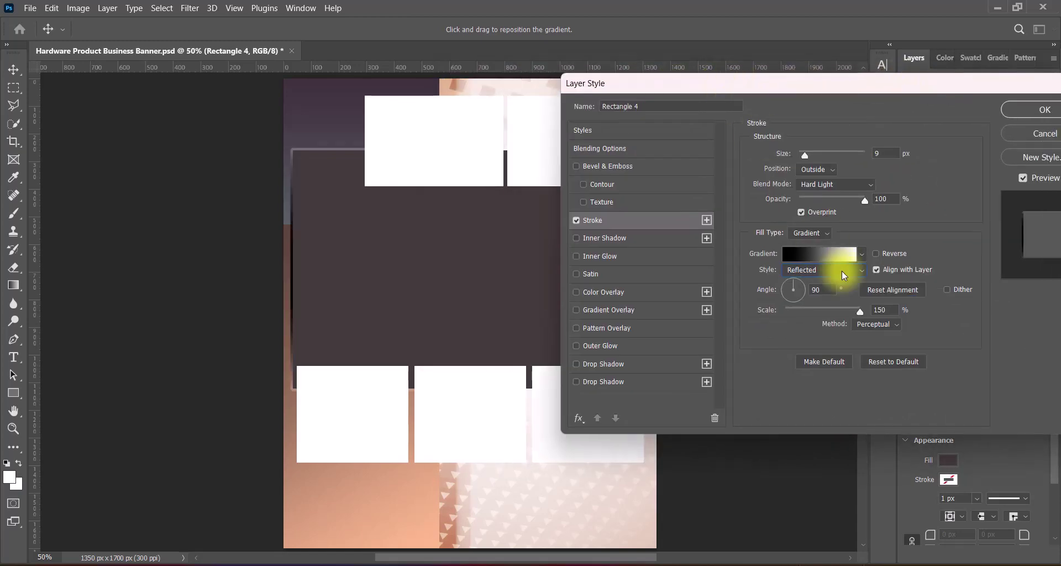
- Set the stroke blend mode to Vivid Light and change the gradient angle
click(861, 183)
click(804, 422)
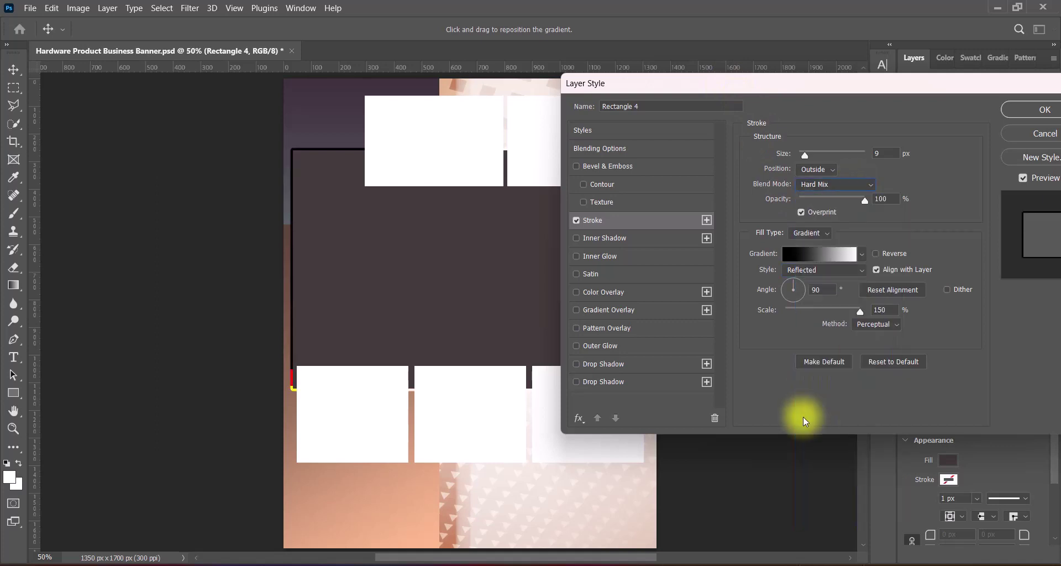
click(854, 184)
click(823, 301)
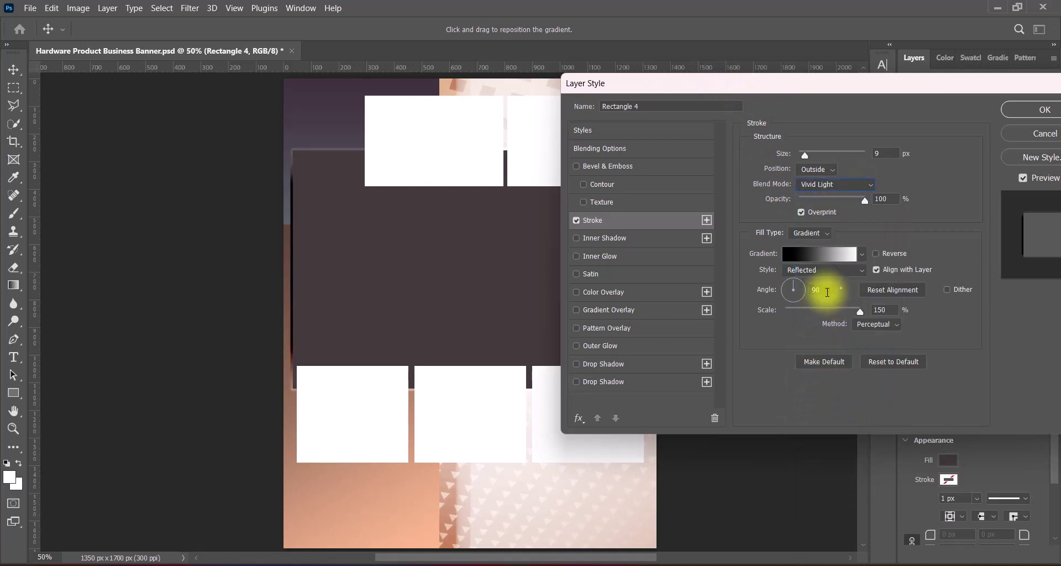
double_click(827, 292)
text(60)
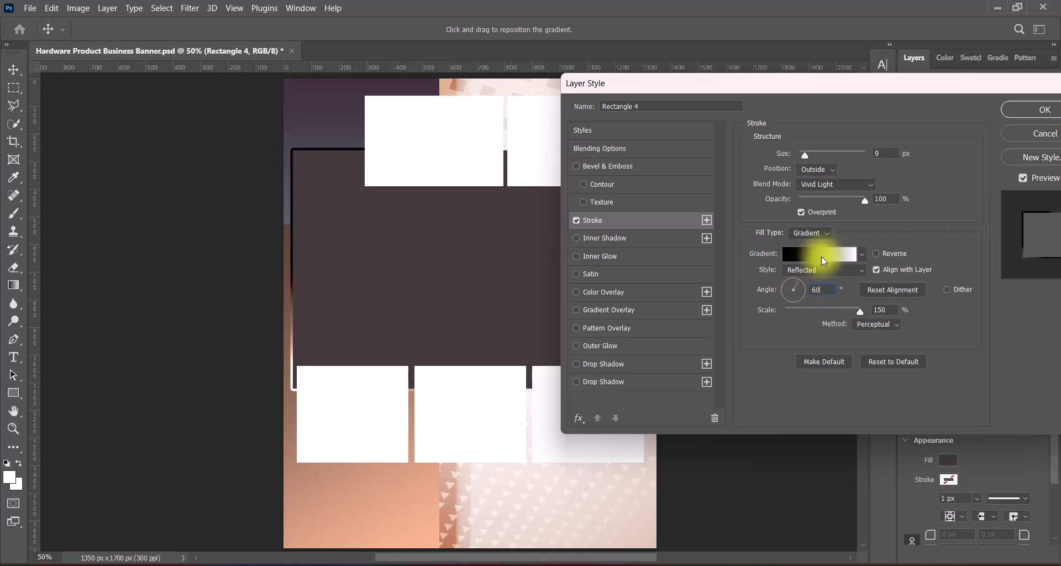
- Recolour the stroke gradient's left stop to a pinkish grey
click(823, 254)
double_click(654, 345)
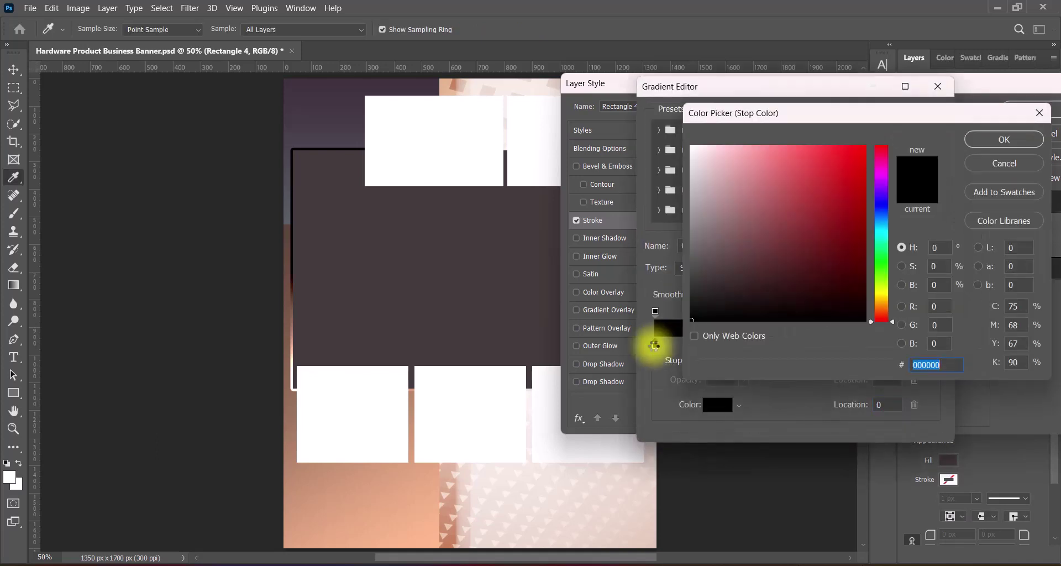
click(744, 280)
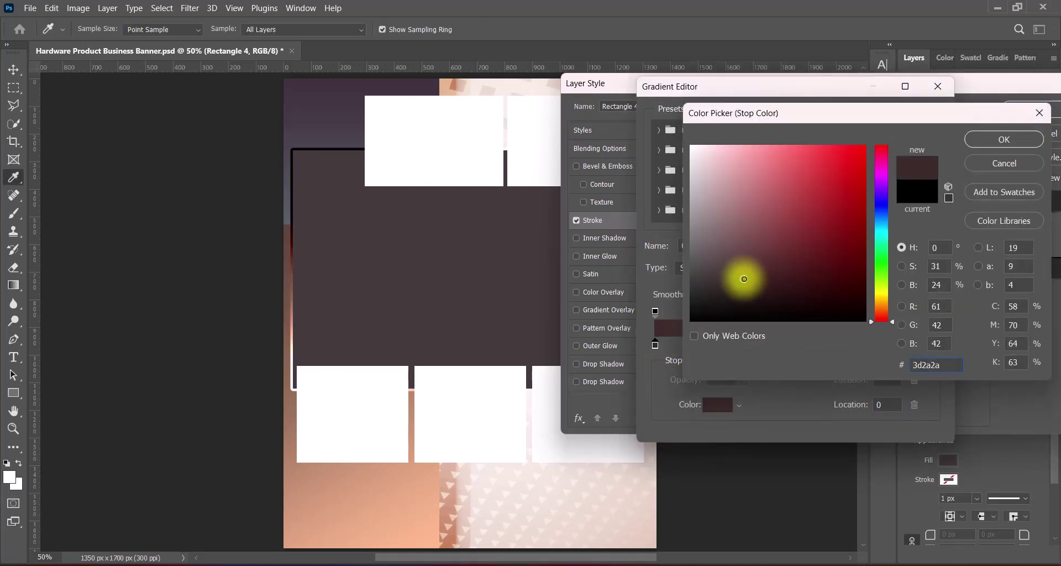
click(715, 208)
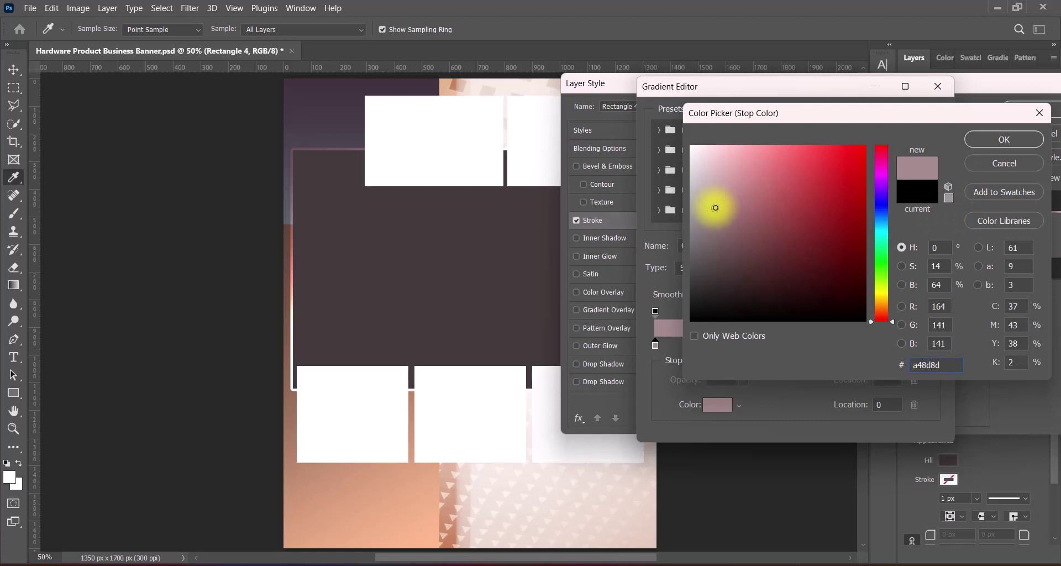
click(996, 138)
click(911, 117)
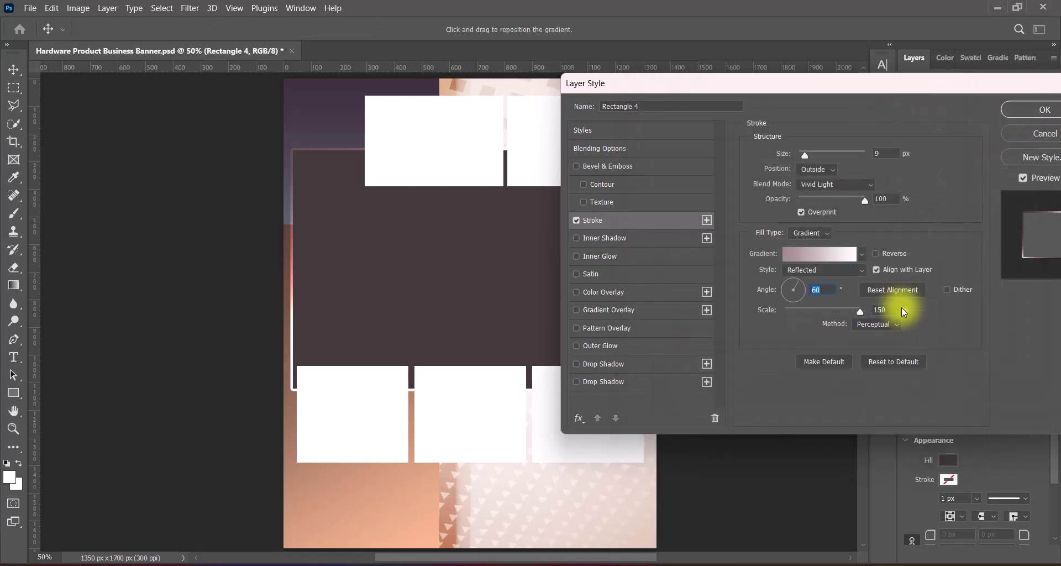
- Settle the stroke angle at -33° and apply the 9 px gradient stroke
click(875, 254)
mouse_move(748, 82)
mouse_down()
mouse_move(730, 80)
mouse_move(1033, 105)
mouse_move(677, 75)
mouse_up()
click(859, 250)
double_click(748, 283)
text(6)
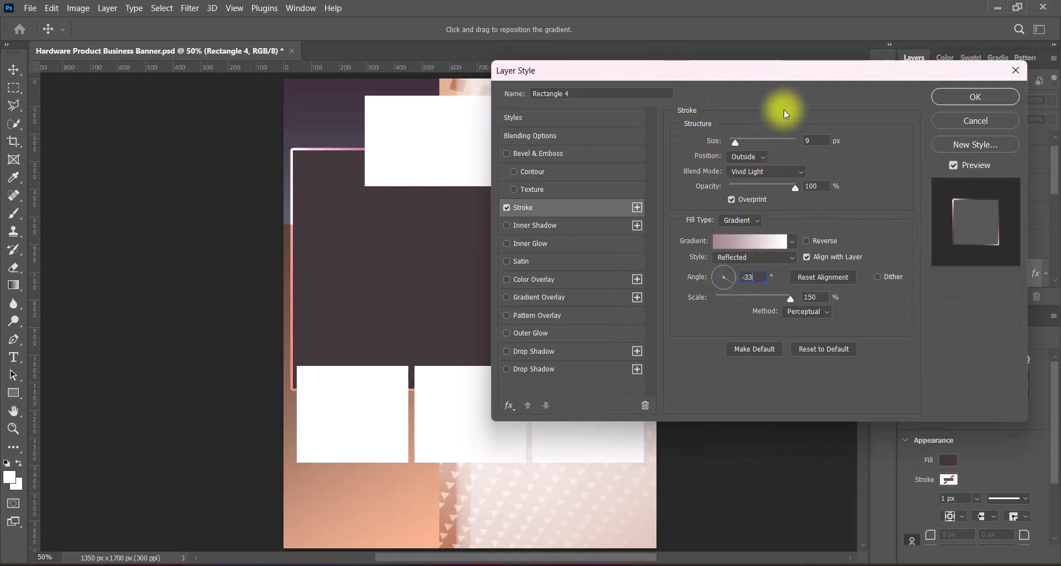
click(974, 97)
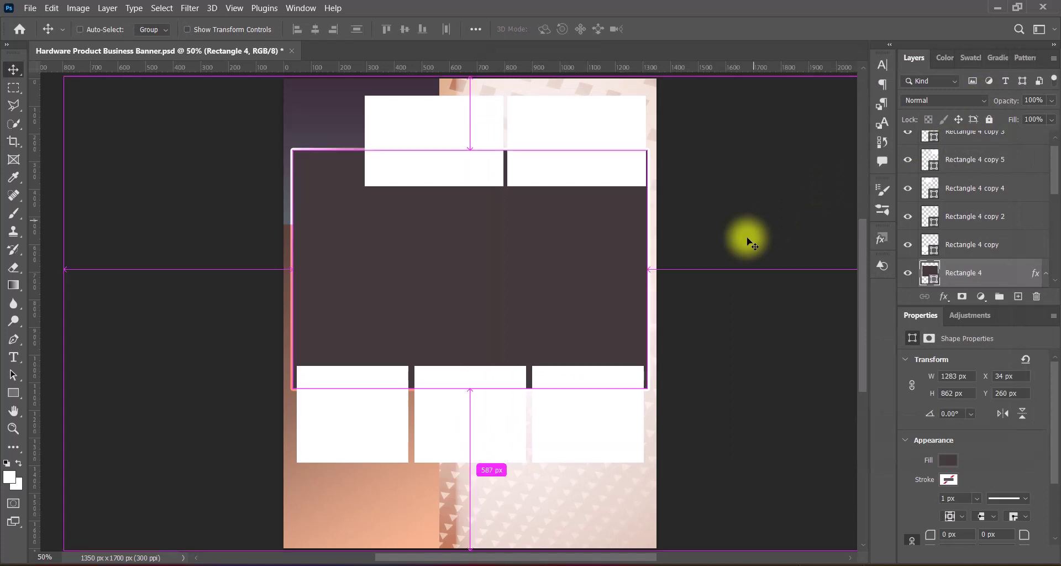
- Save, then give the left top tile a Hard Light salmon-peach gradient stroke
key(ctrl+s)
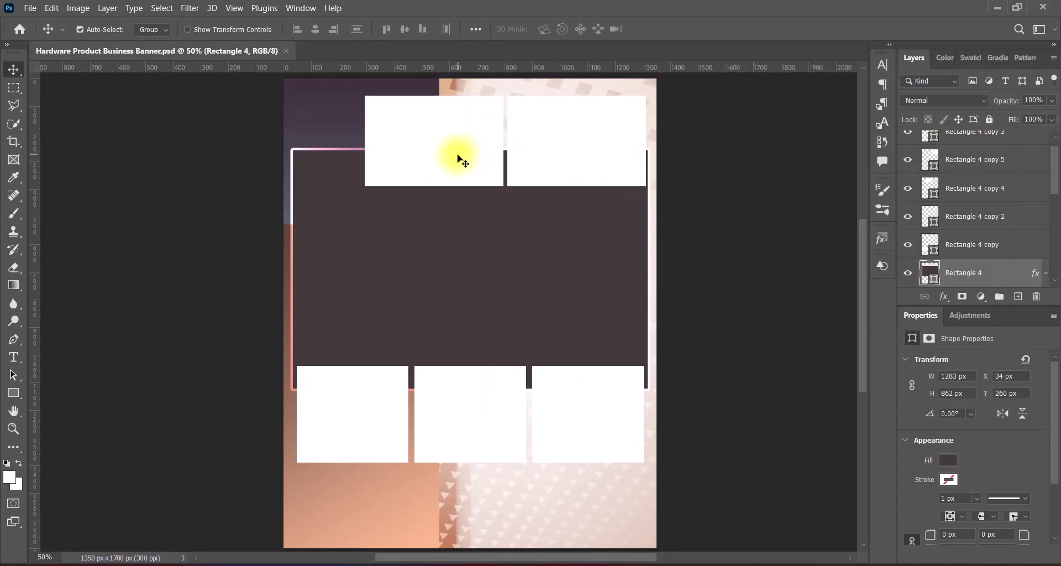
double_click(932, 185)
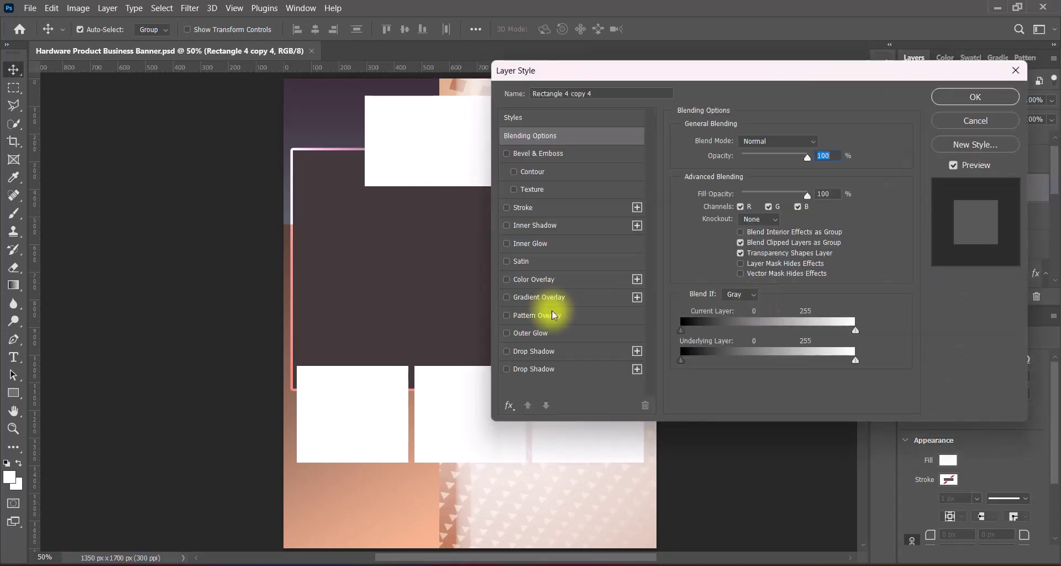
click(506, 207)
click(523, 207)
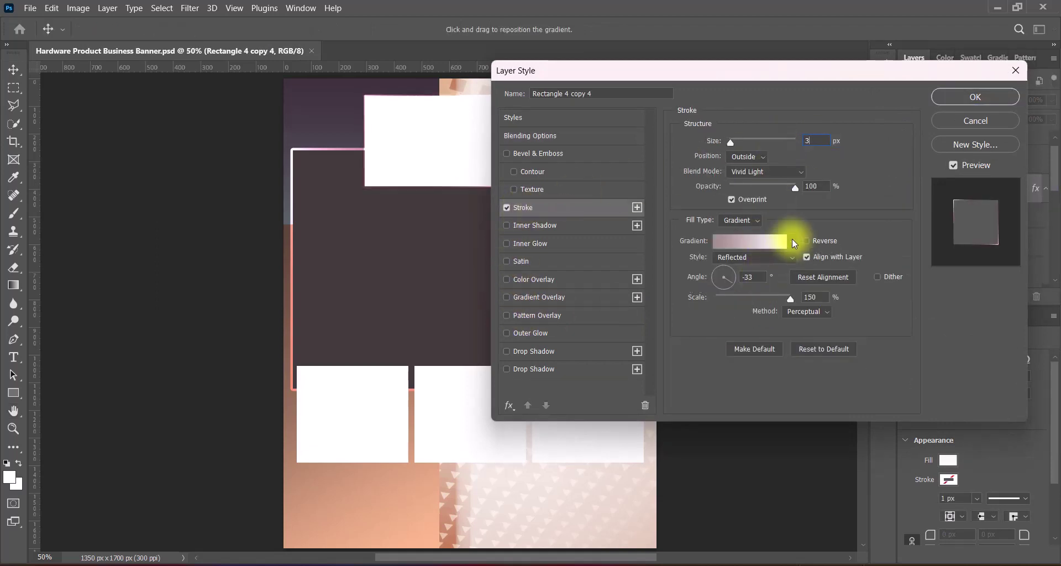
click(798, 171)
click(742, 360)
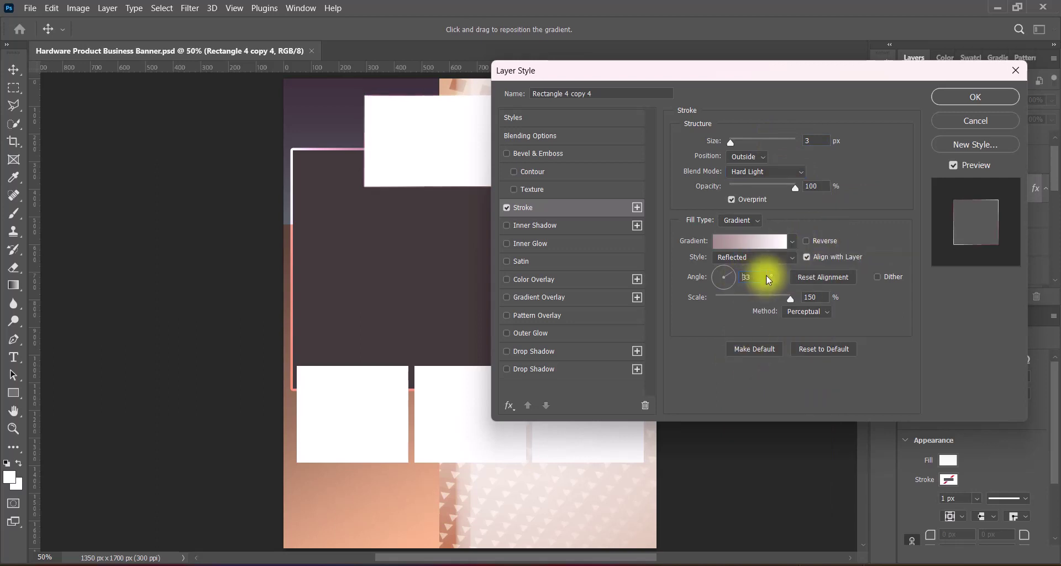
click(793, 243)
click(684, 467)
click(946, 371)
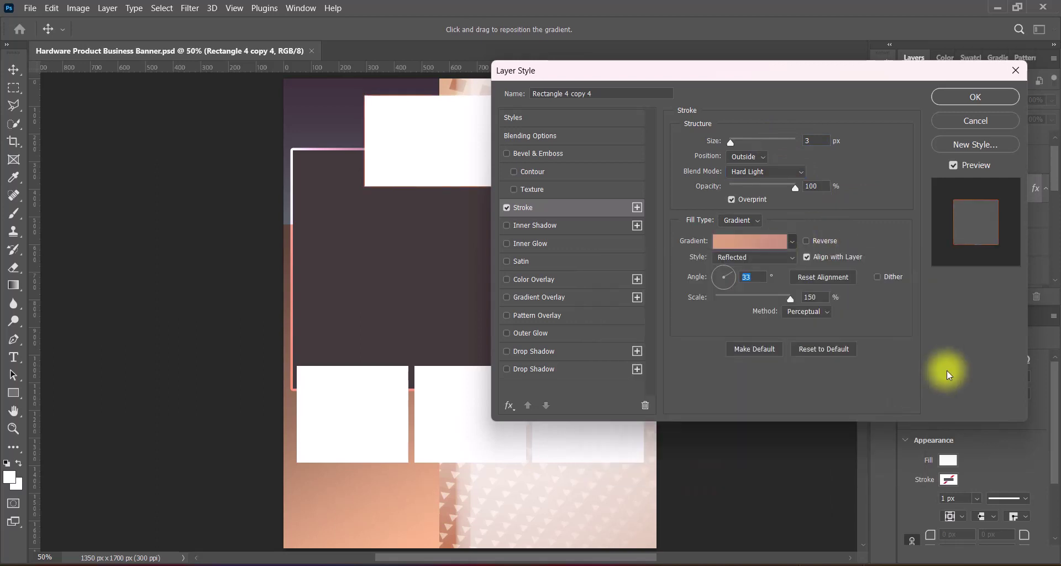
click(812, 141)
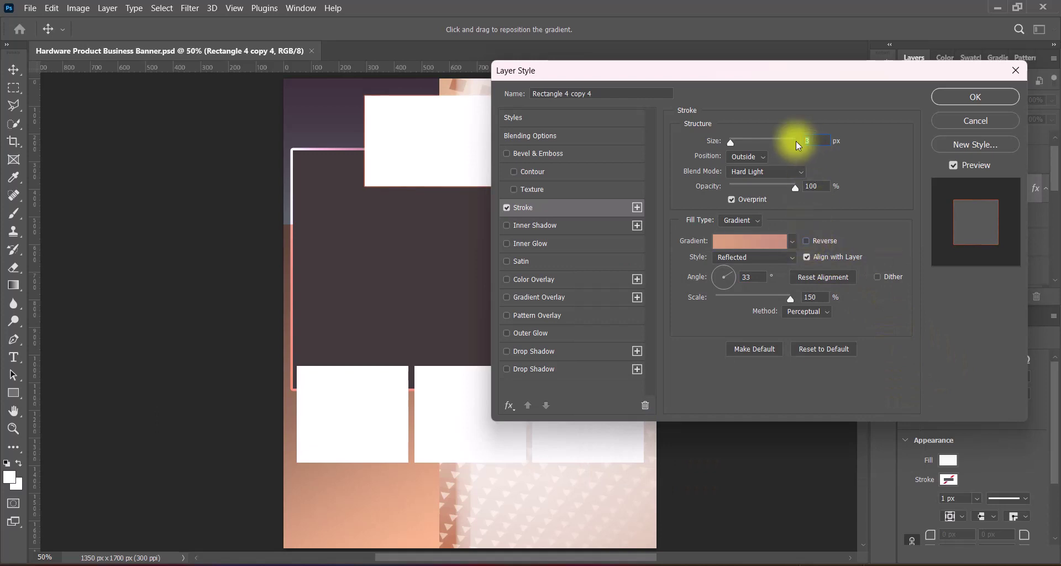
text(4)
click(975, 97)
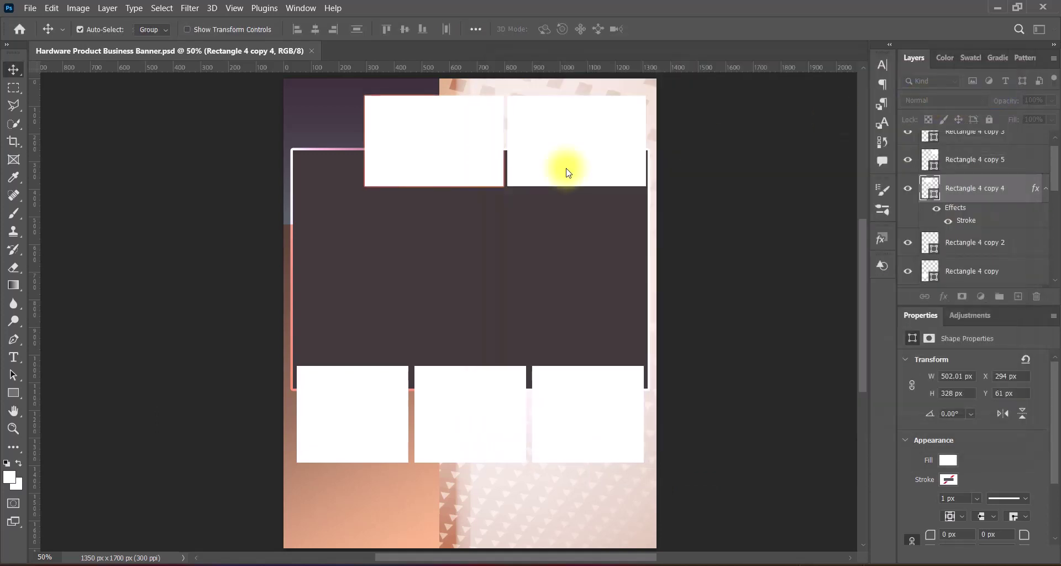
- Add the gradient stroke to the right top tile
click(930, 156)
right_click(931, 157)
click(939, 160)
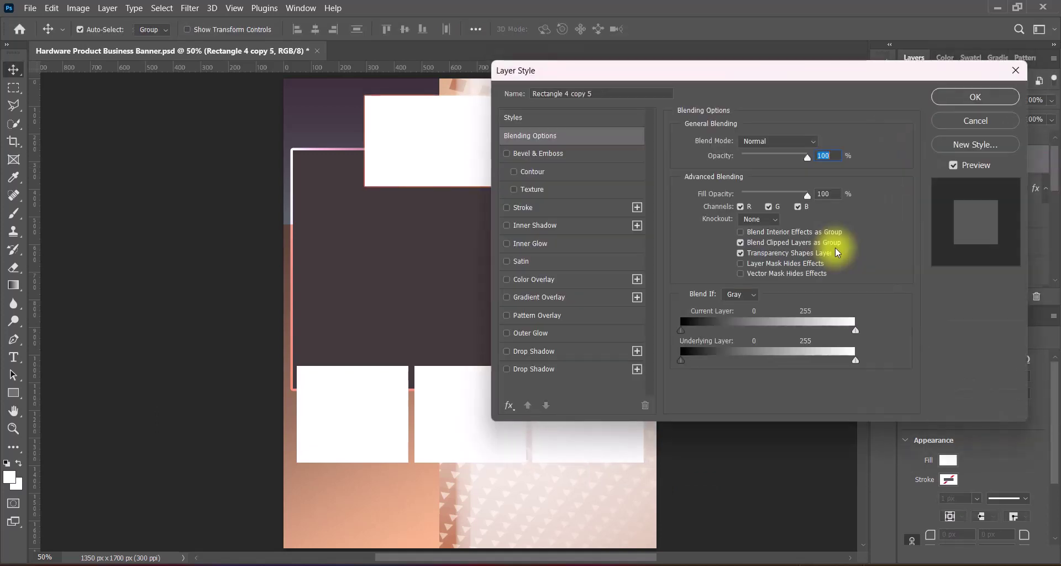
click(507, 207)
click(975, 97)
- Add the gradient stroke to the first bottom tile and Rectangle 4 copy 2
click(386, 411)
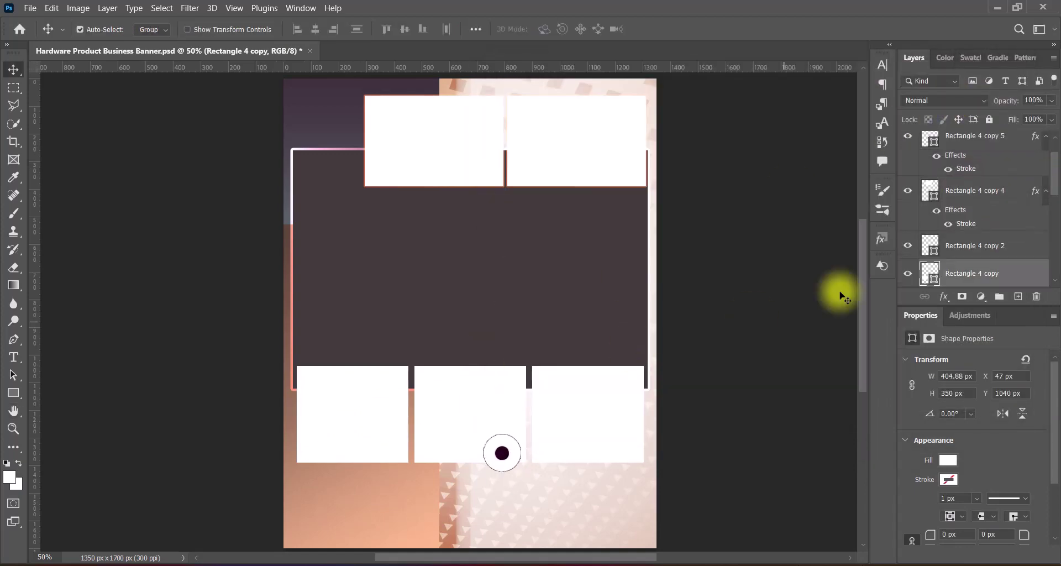
right_click(895, 276)
click(897, 276)
click(507, 210)
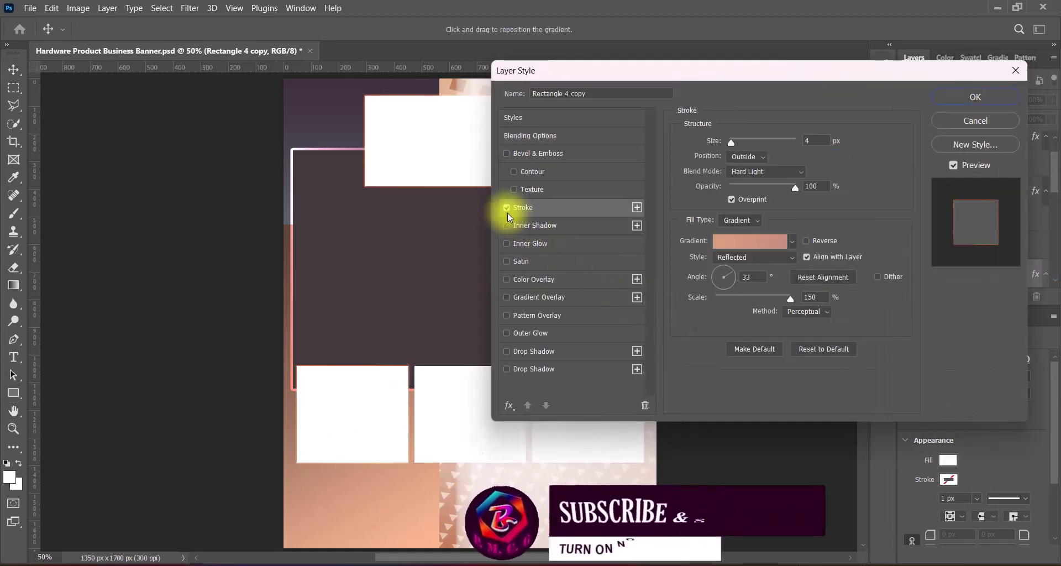
click(975, 97)
click(486, 407)
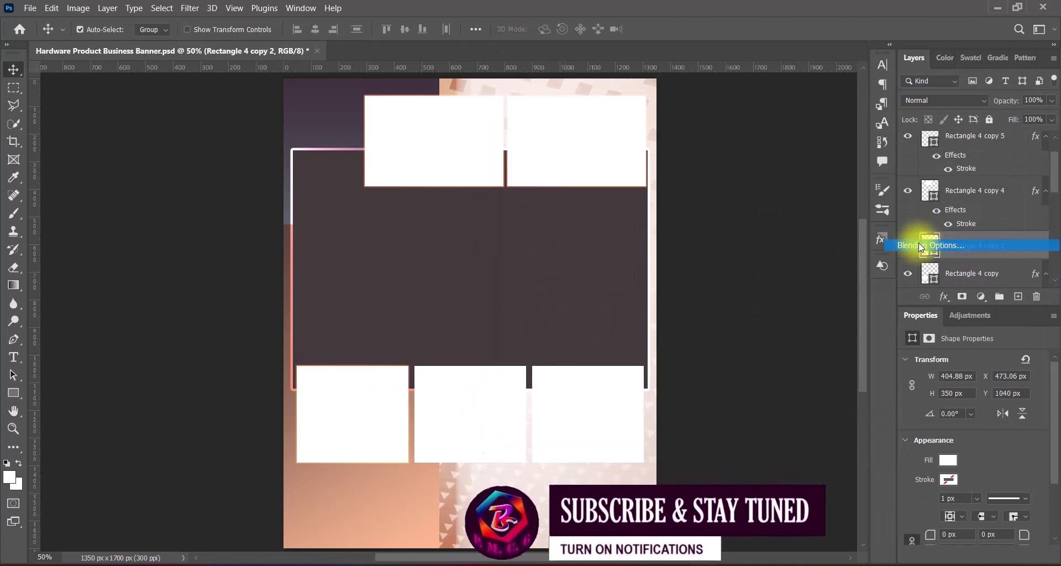
double_click(900, 242)
click(962, 96)
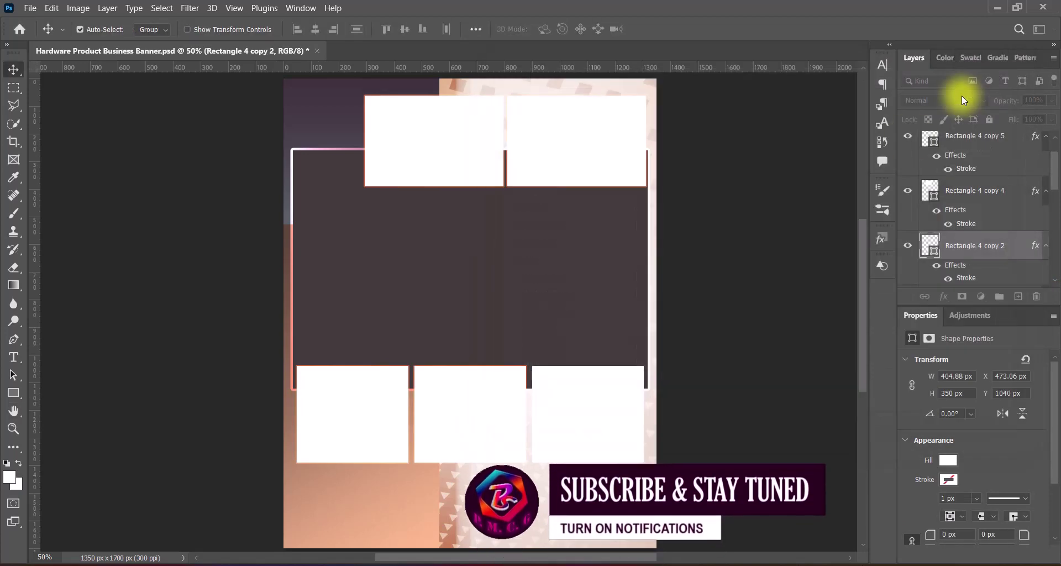
- Stroke Rectangle 4 copy 3 the same way and save the banner
click(973, 145)
right_click(907, 138)
click(920, 147)
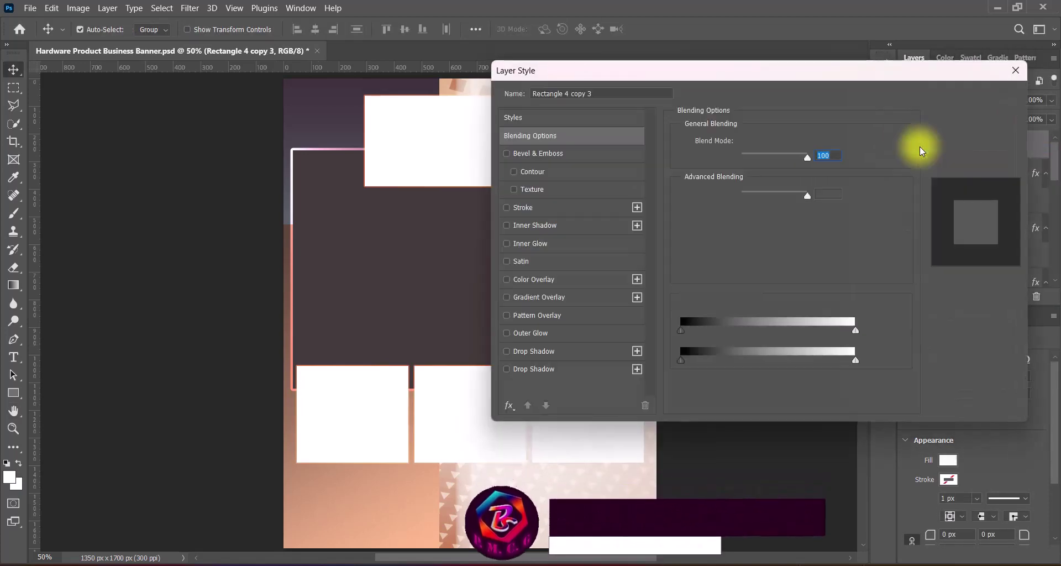
click(507, 207)
click(971, 99)
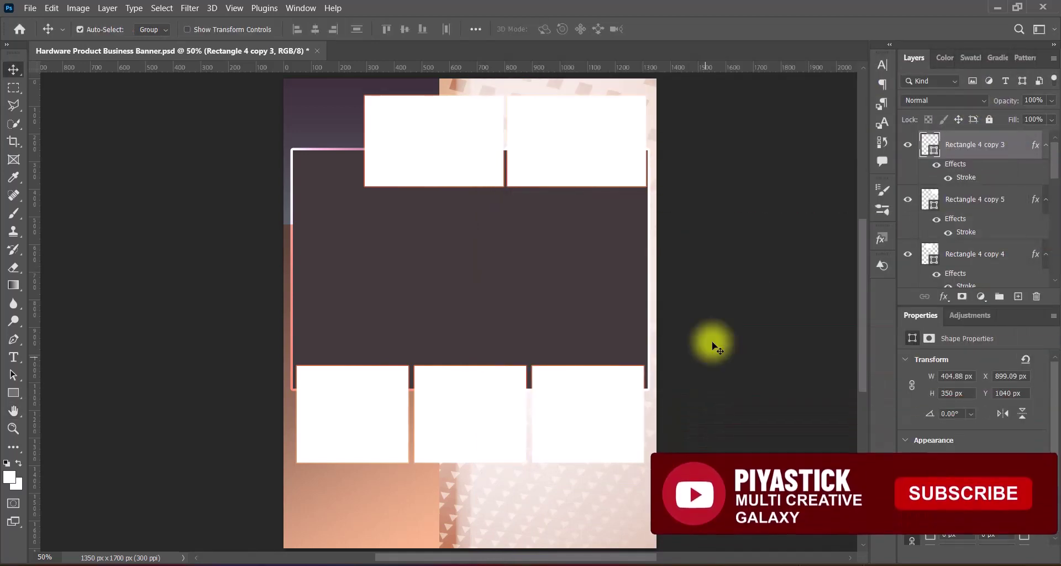
key(ctrl+s)
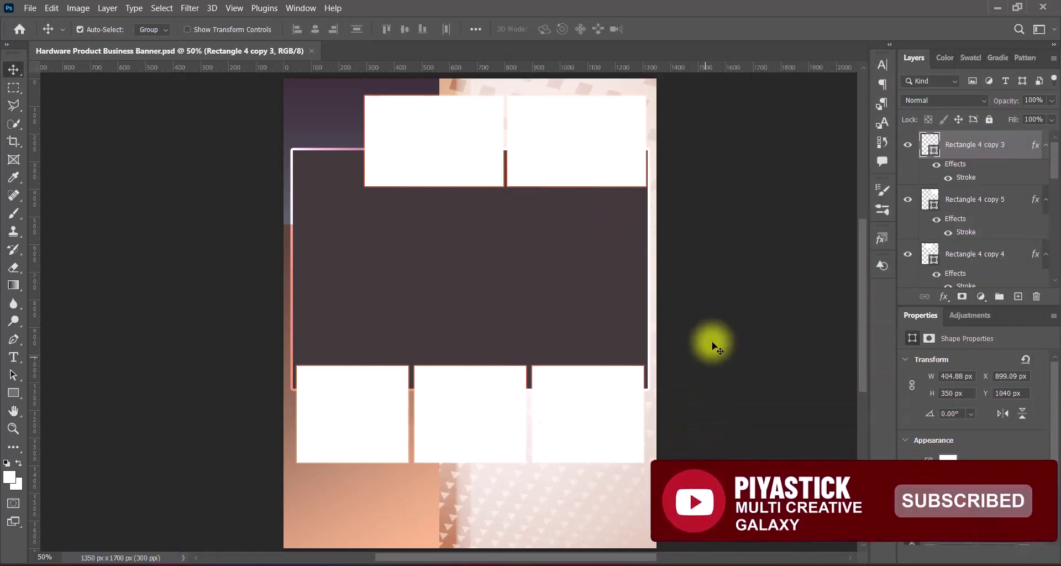
- Shift the white tiles and dark frame together, settling Rectangle 4 at Y 117 px
shift+click(464, 149)
shift+click(526, 265)
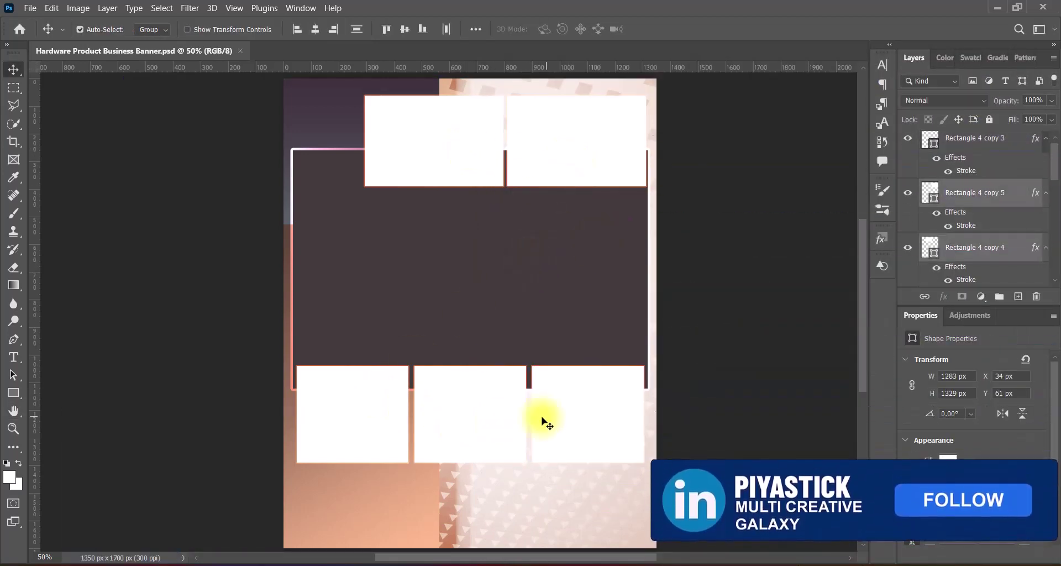
shift+click(545, 419)
key(ctrl+t)
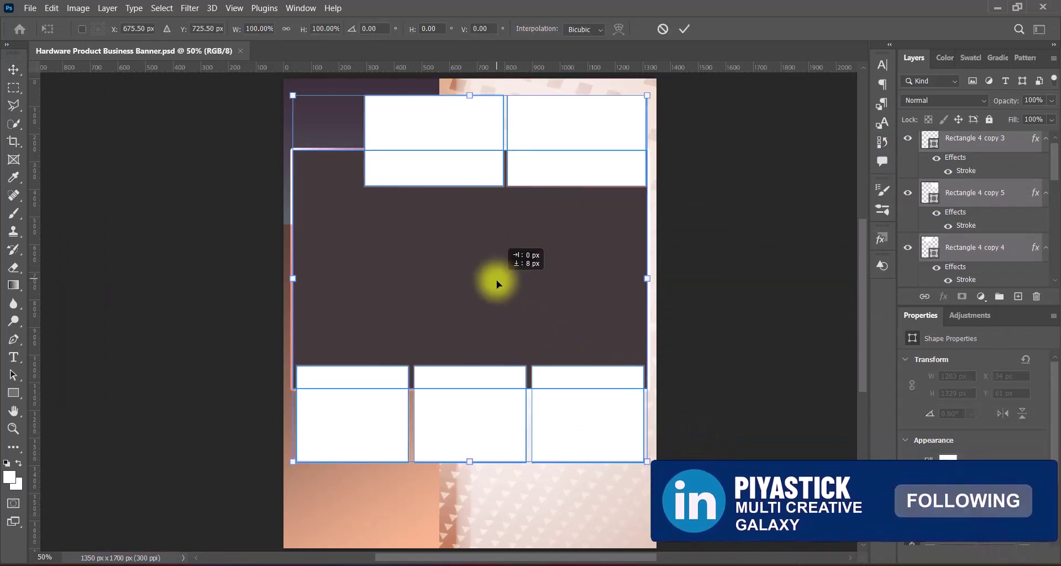
drag(496, 280, 499, 299)
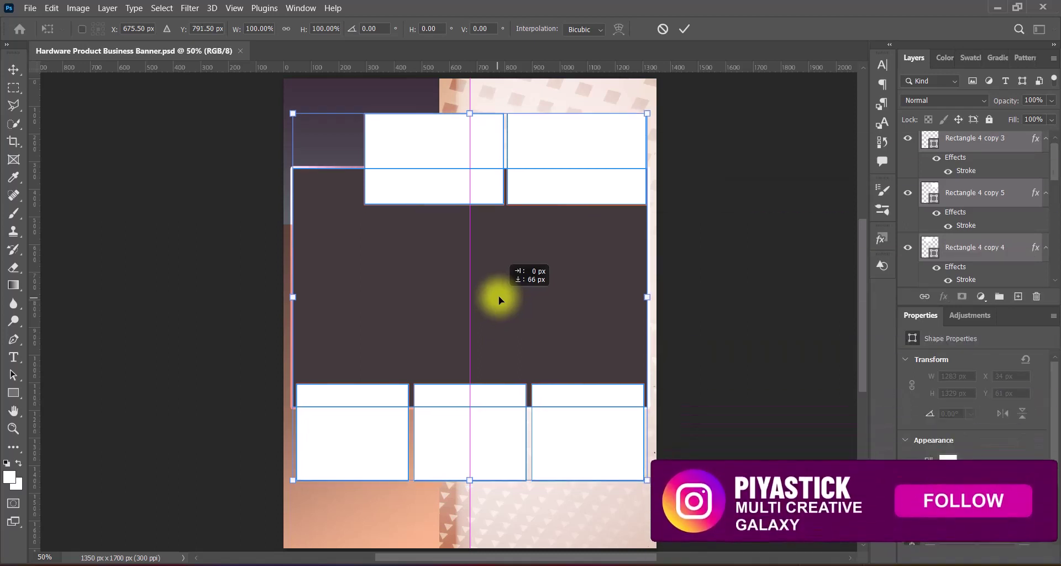
key(Return)
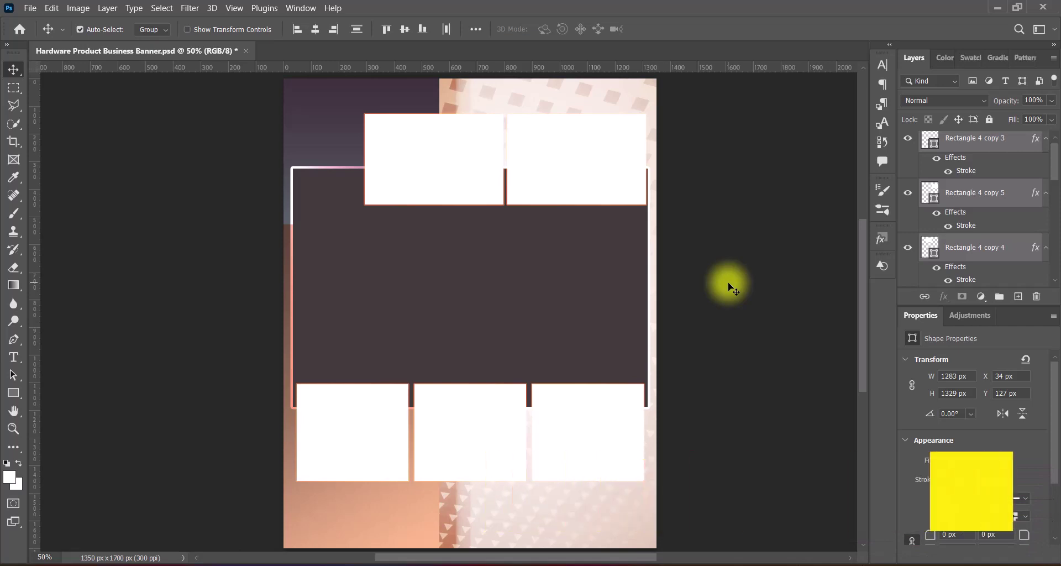
key(shift+Up)
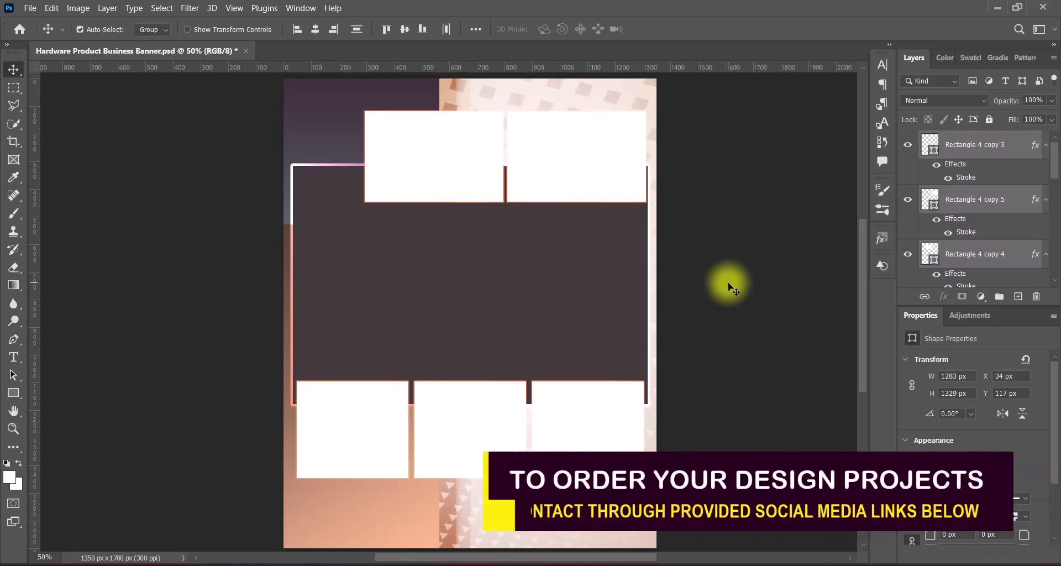
key(Up)
key(Up)
key(Up)
key(Up)
key(Up)
key(Up)
click(730, 286)
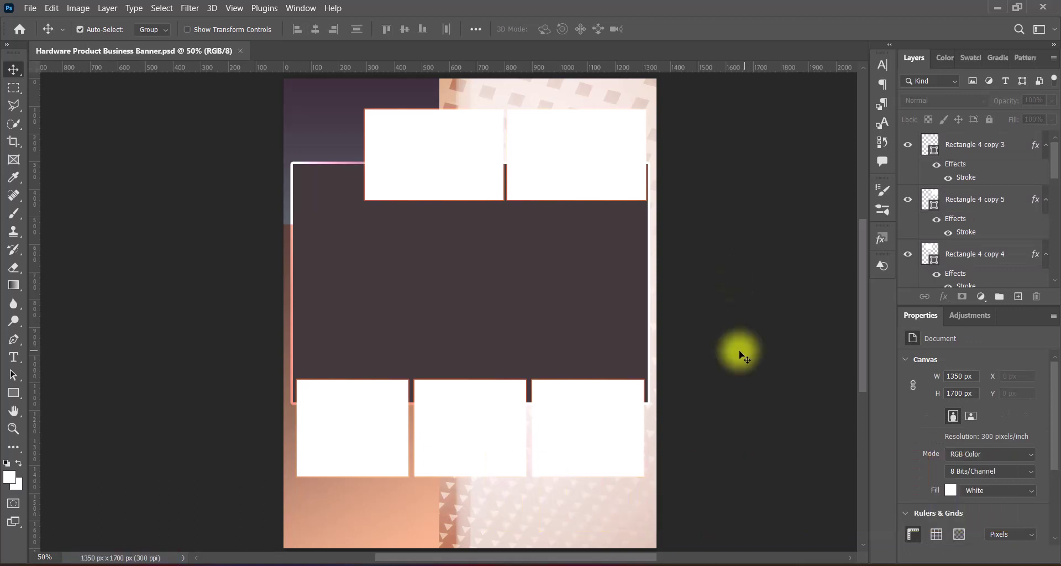
- Paste the hardware handles photo as Layer 2 and clip it to the large dark tile
key(ctrl+v)
click(588, 335)
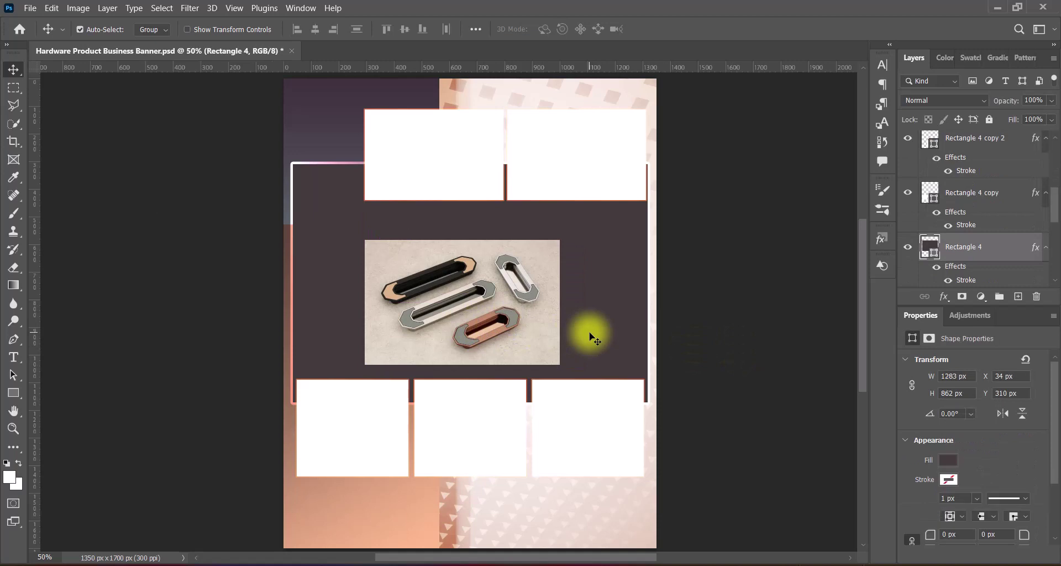
click(948, 156)
mouse_move(948, 156)
mouse_down()
mouse_move(971, 276)
mouse_move(955, 177)
mouse_up()
right_click(947, 173)
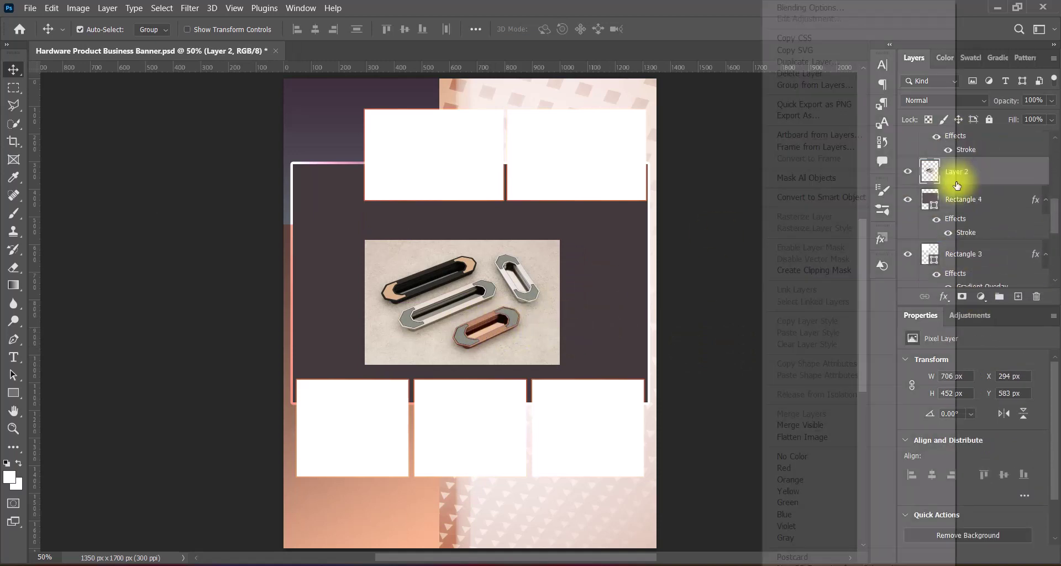
click(762, 271)
- Enlarge the handles photo to fill the dark tile, then raise the top white tiles slightly
key(ctrl+t)
drag(462, 240, 462, 164)
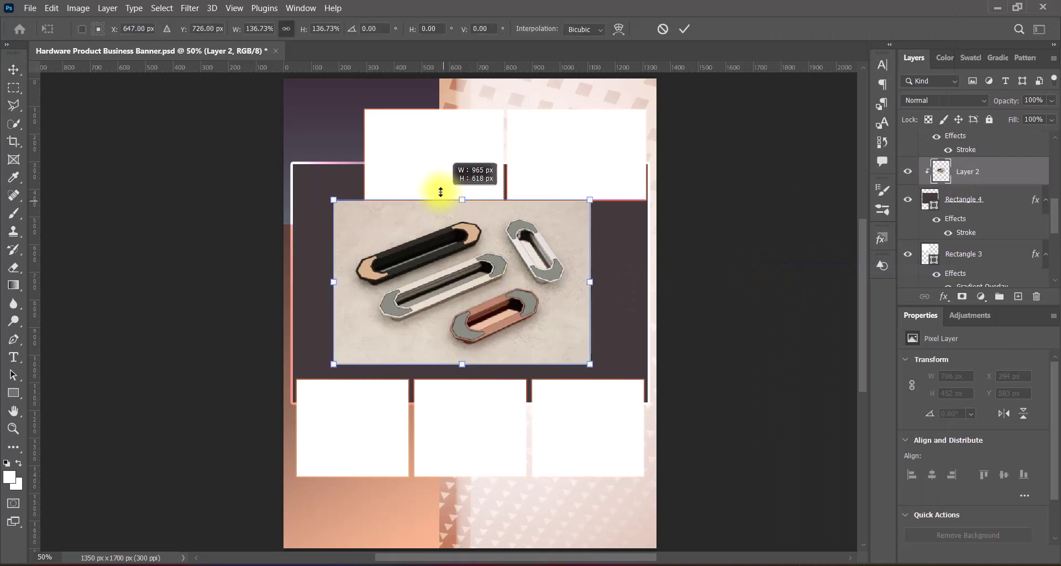
drag(462, 362, 462, 401)
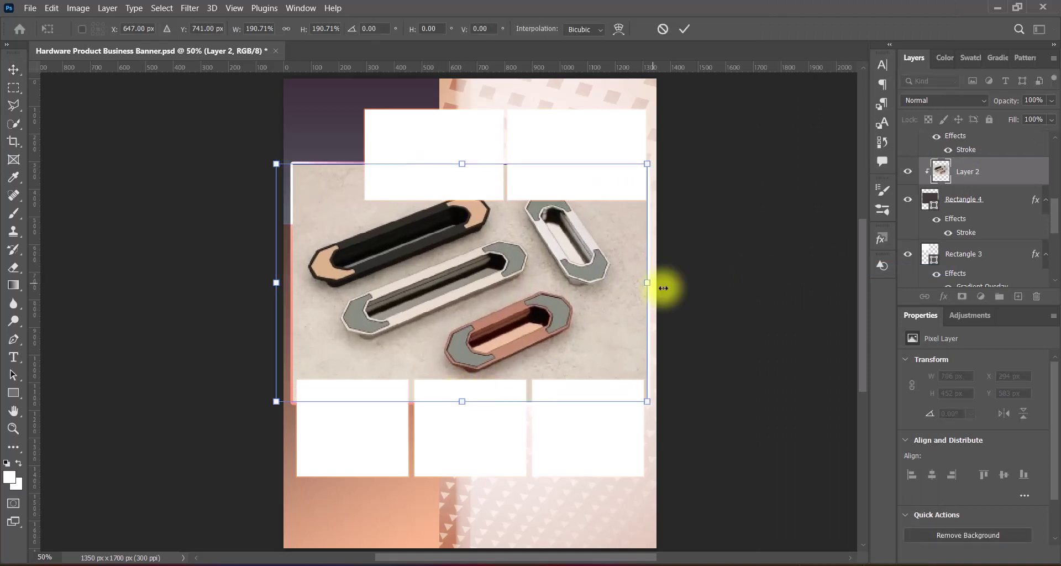
drag(663, 288, 664, 288)
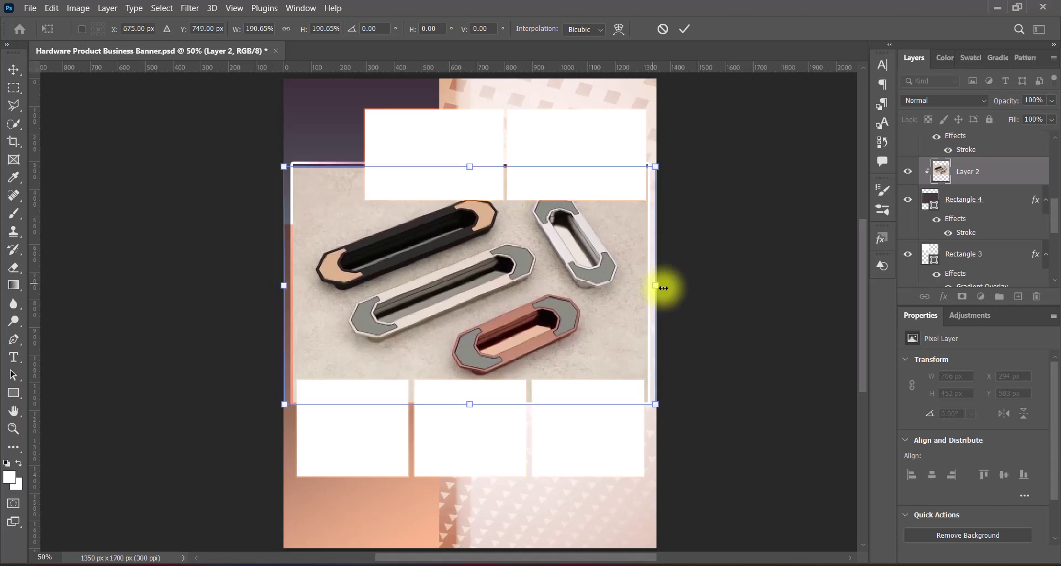
key(Down)
key(Down)
key(Up)
key(Up)
key(Up)
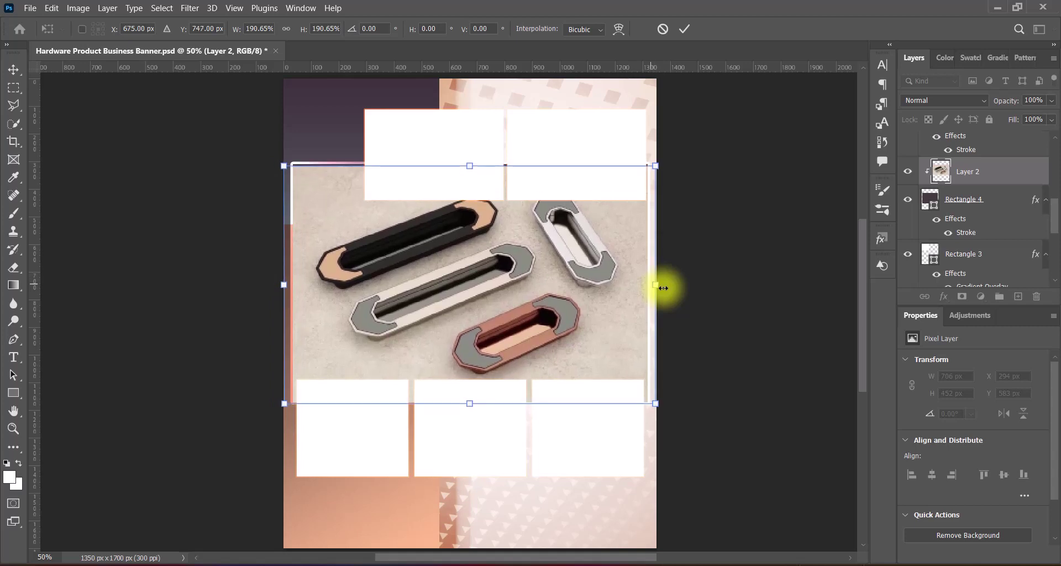
key(Up)
key(Up)
key(Up)
key(Up)
key(Up)
key(Up)
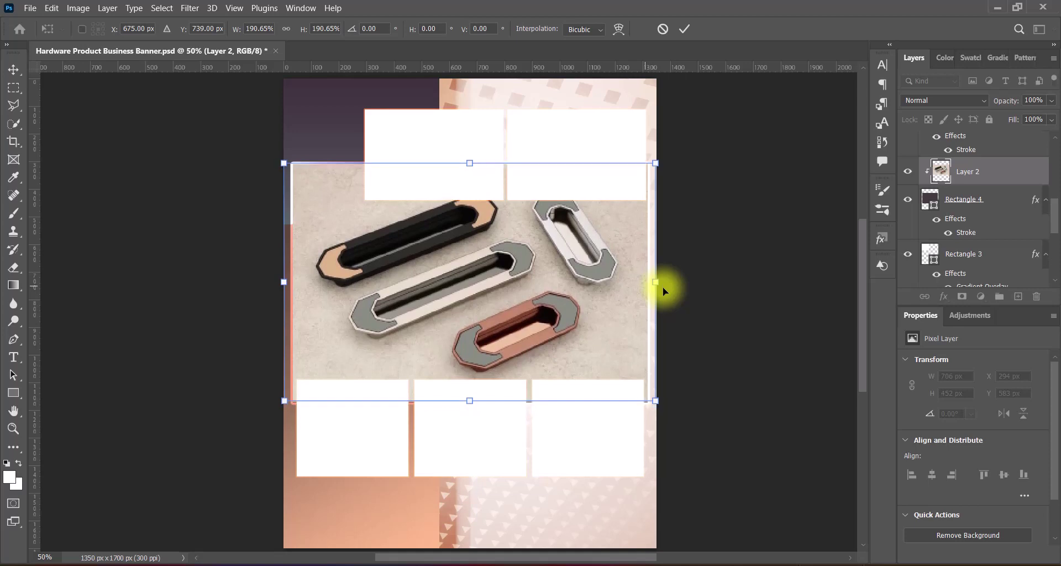
key(Return)
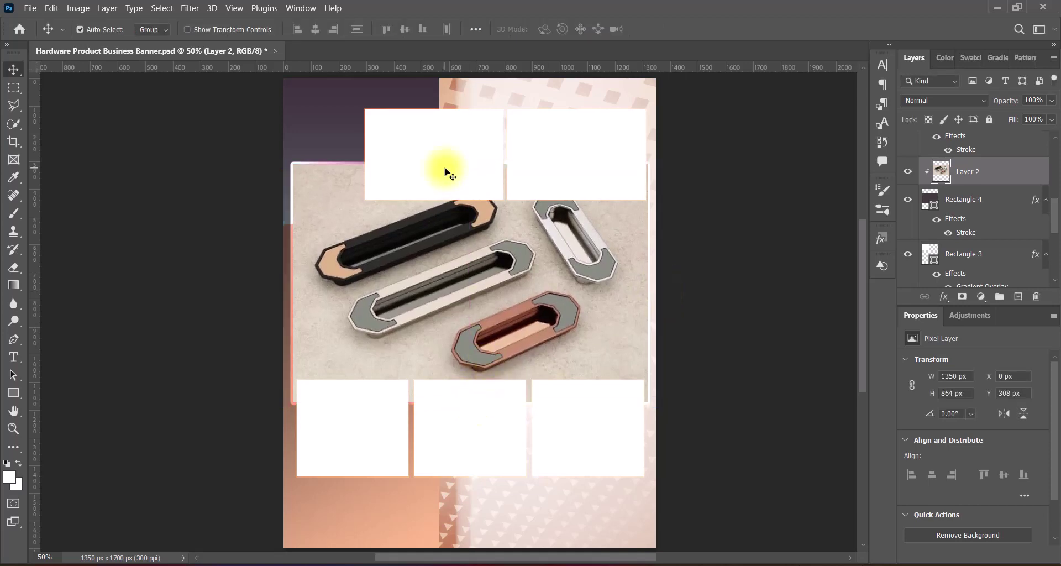
click(471, 171)
drag(530, 188, 530, 179)
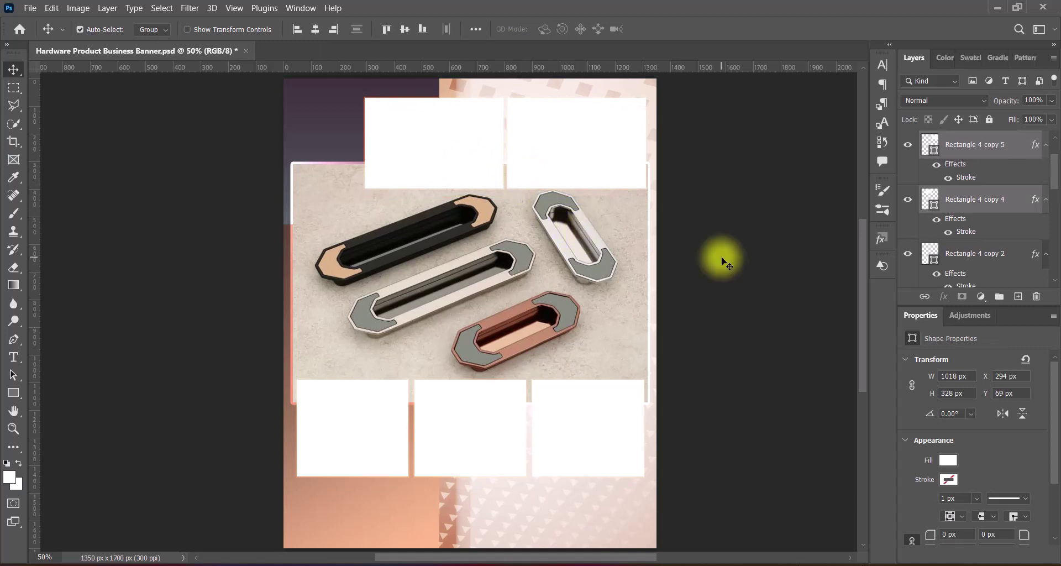
- Boost the large handles photo's vibrance to 21
click(707, 258)
click(332, 176)
click(256, 98)
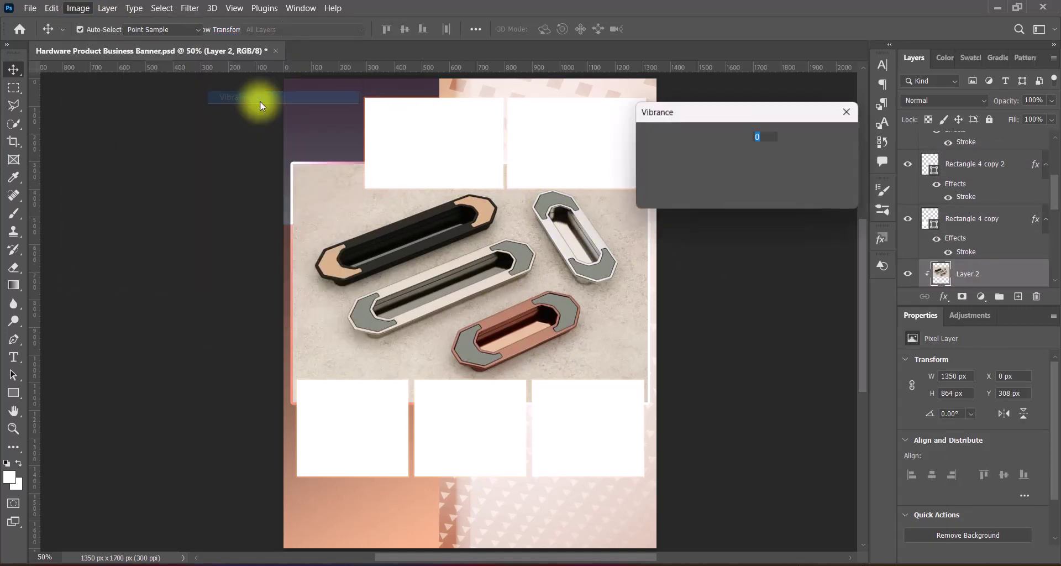
text(21)
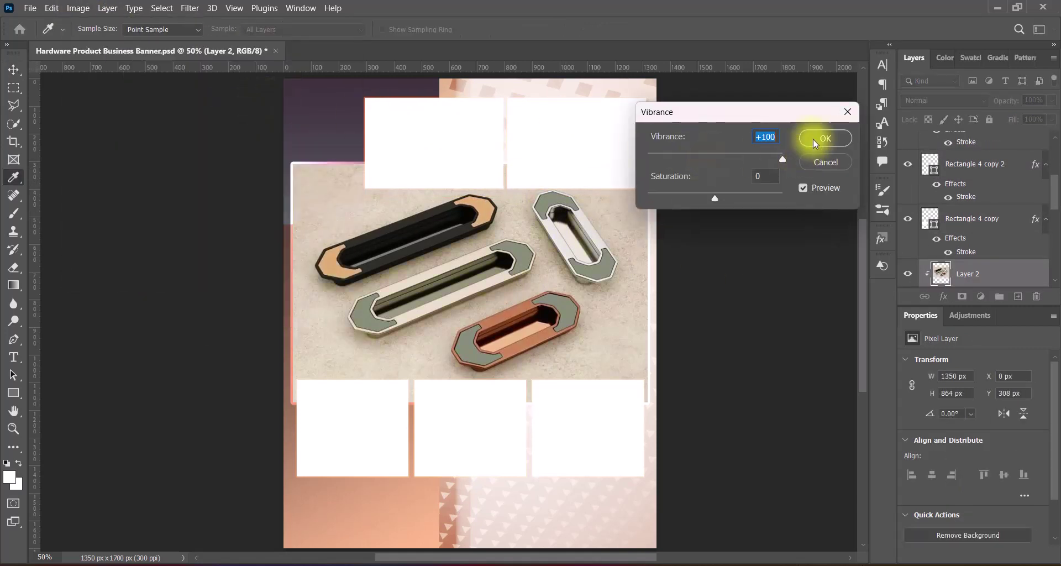
click(818, 138)
- Apply the Increase Saturation Hue/Saturation preset to the large photo
key(v)
click(77, 8)
click(256, 109)
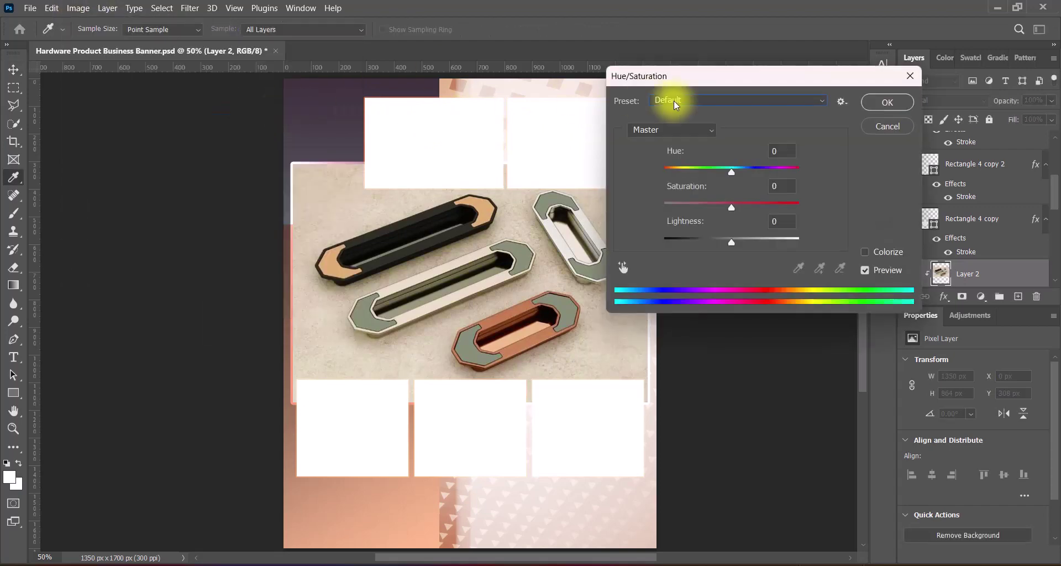
click(671, 100)
click(687, 164)
click(875, 104)
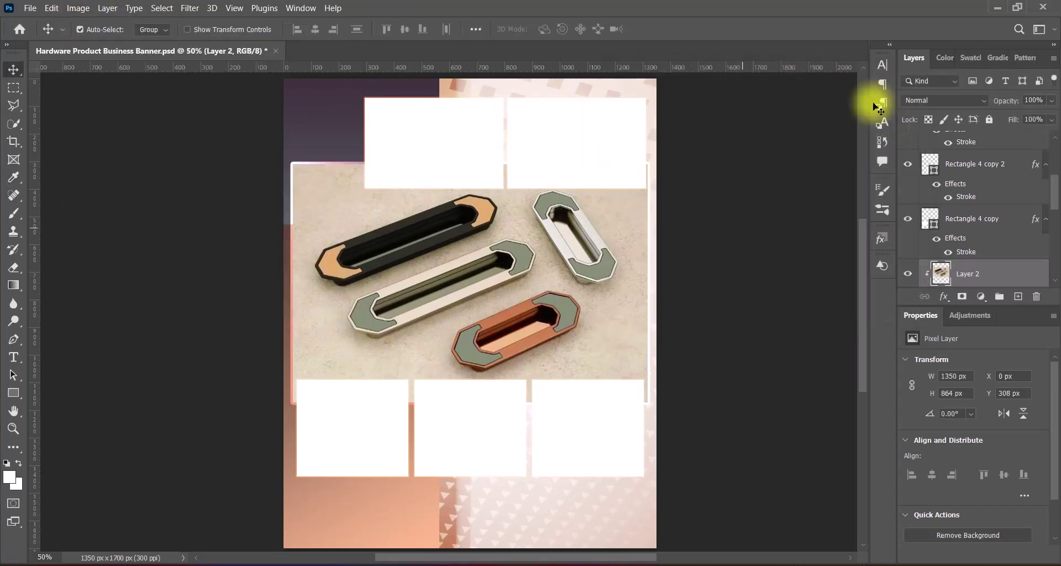
- Brighten the large photo's midtones with two Curves lifts and save the banner
click(78, 9)
click(250, 67)
drag(727, 81, 766, 84)
click(725, 224)
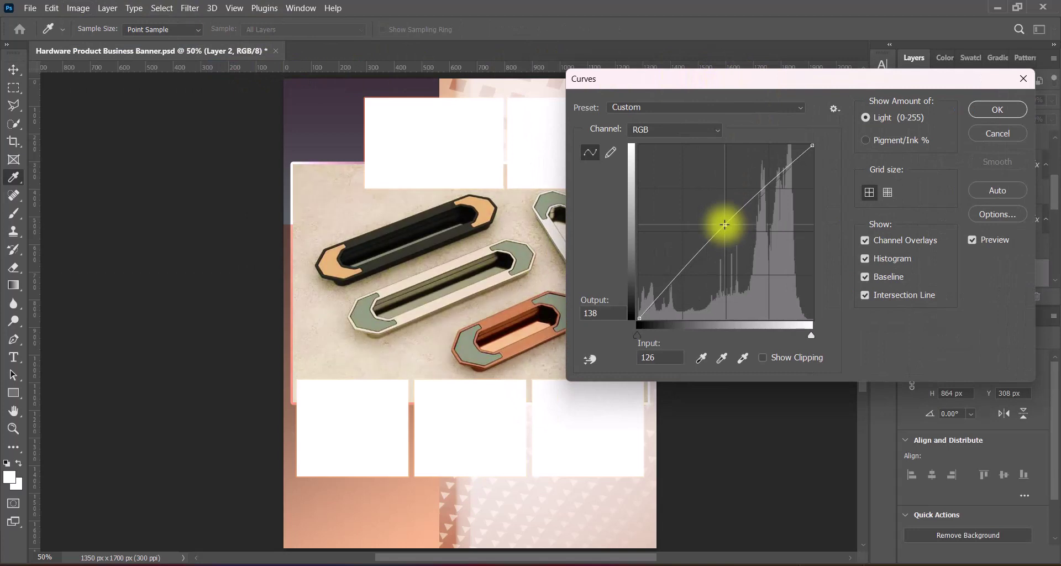
drag(726, 225, 725, 222)
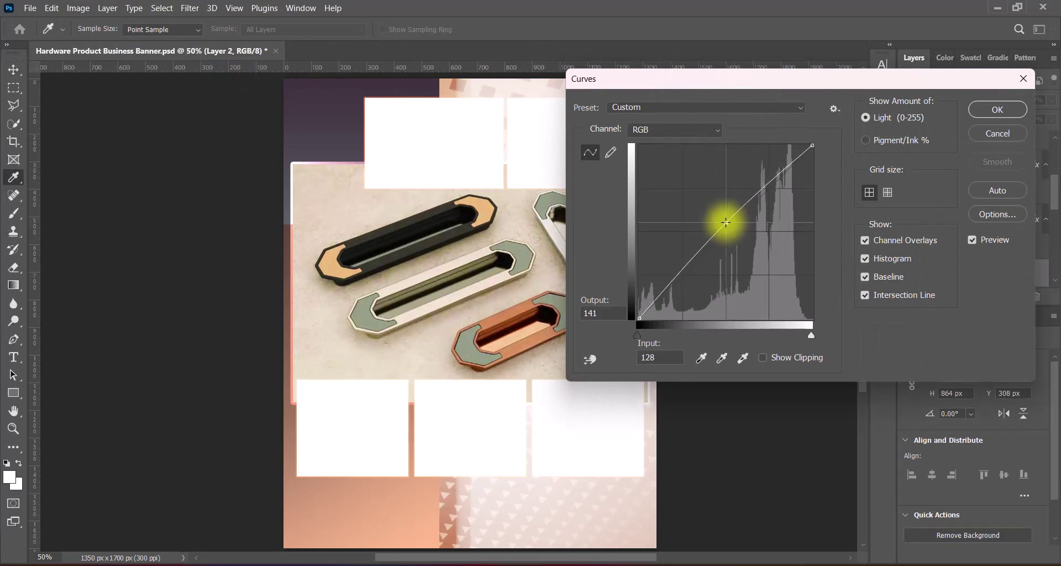
click(997, 109)
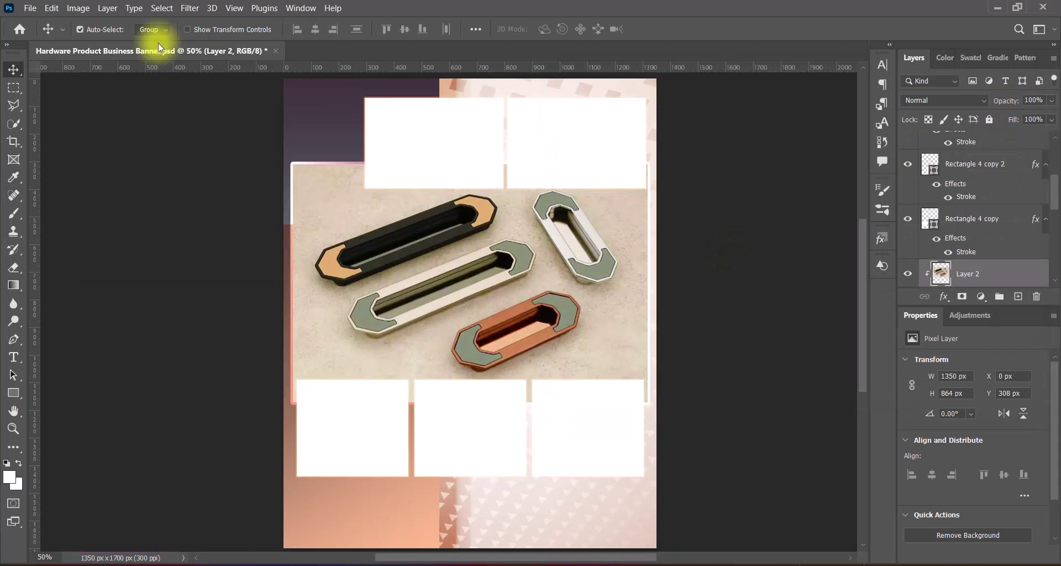
click(78, 8)
click(227, 65)
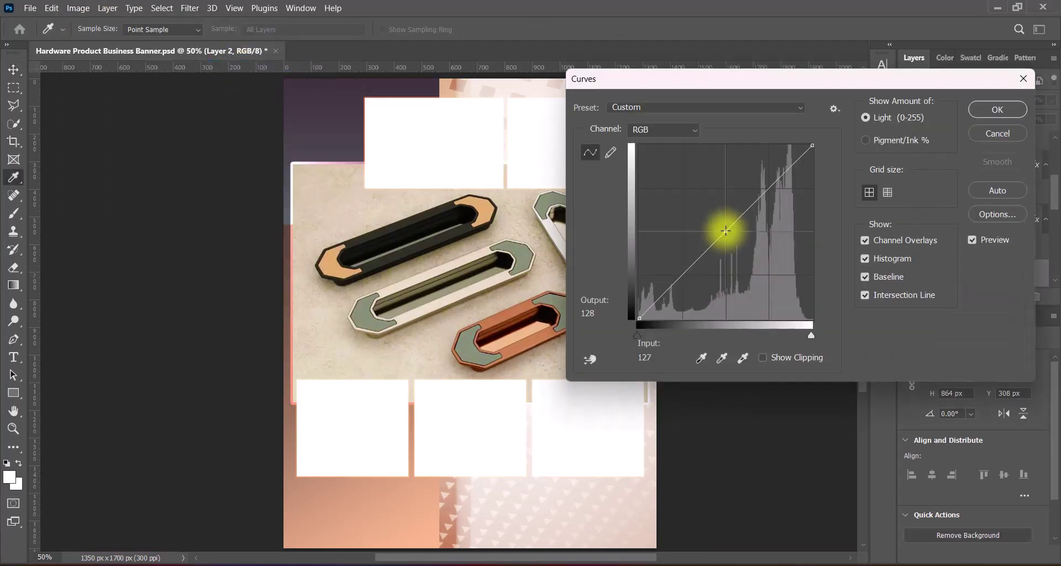
drag(725, 230, 726, 226)
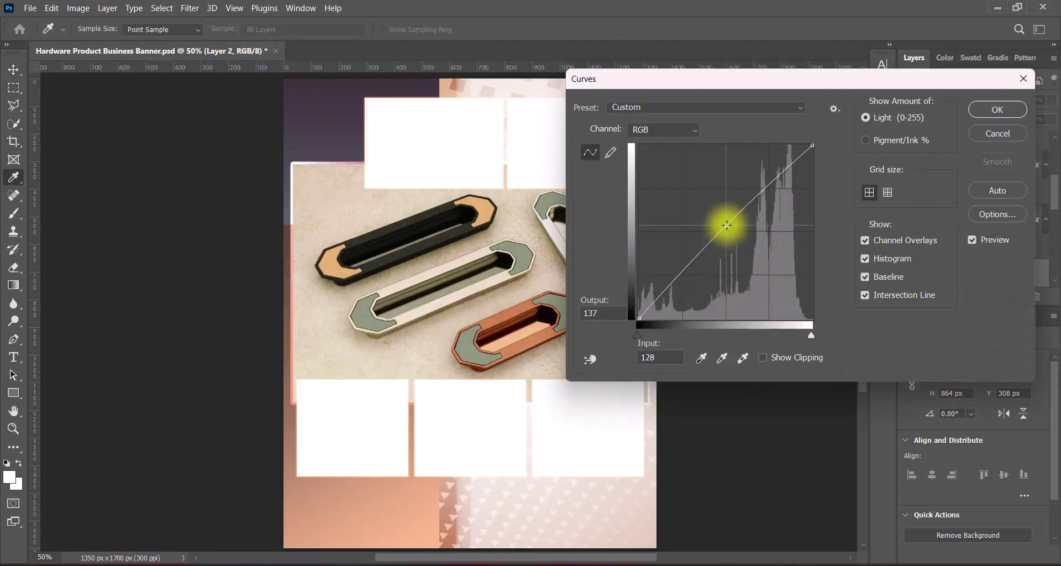
click(993, 109)
key(ctrl+s)
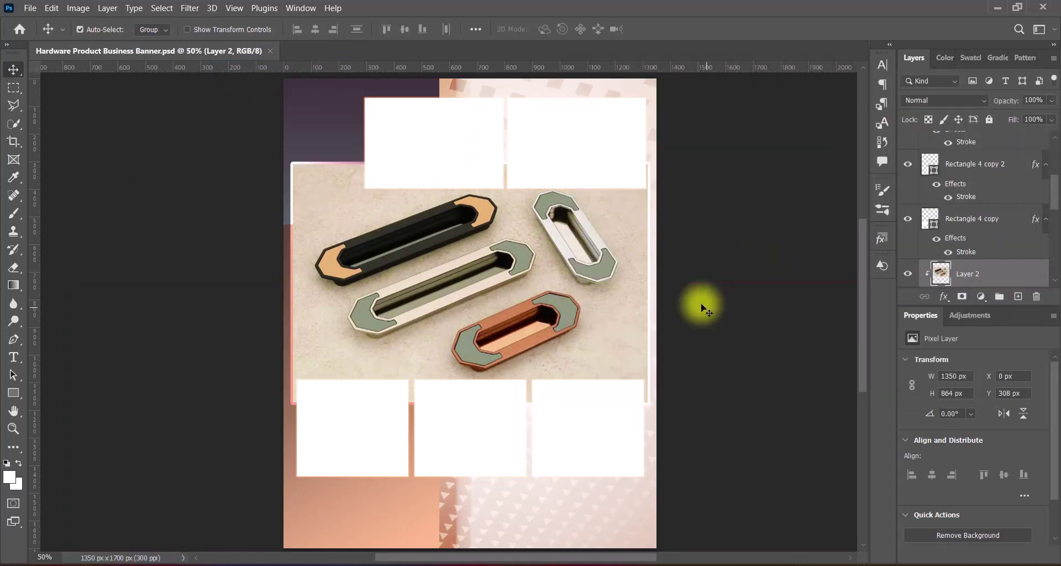
- Paste the plates photo, clip it to the top-left tile and stretch it to fill
key(ctrl+v)
drag(445, 226, 431, 141)
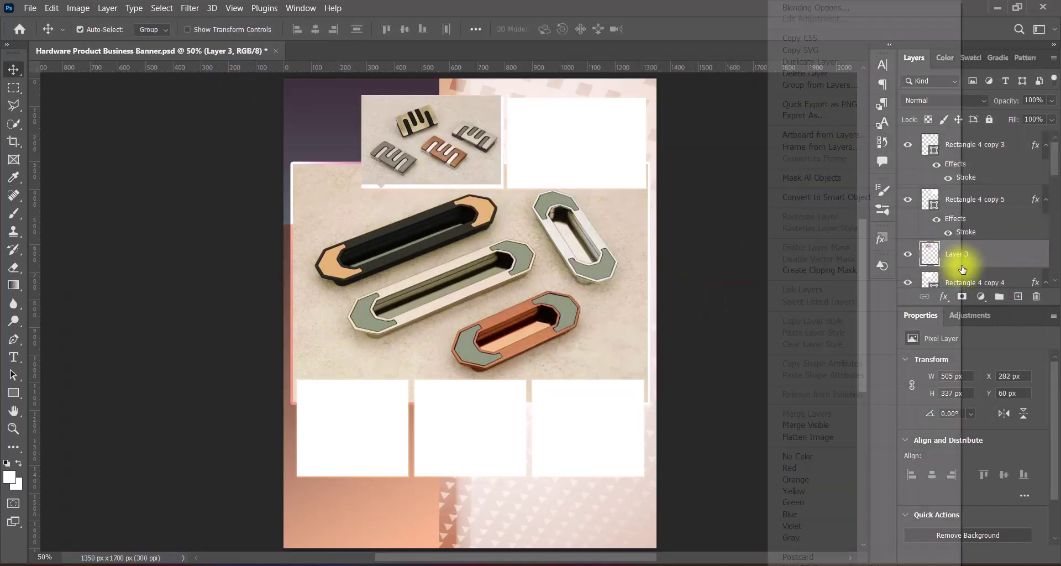
alt+click(939, 267)
key(ctrl+t)
drag(430, 185, 432, 195)
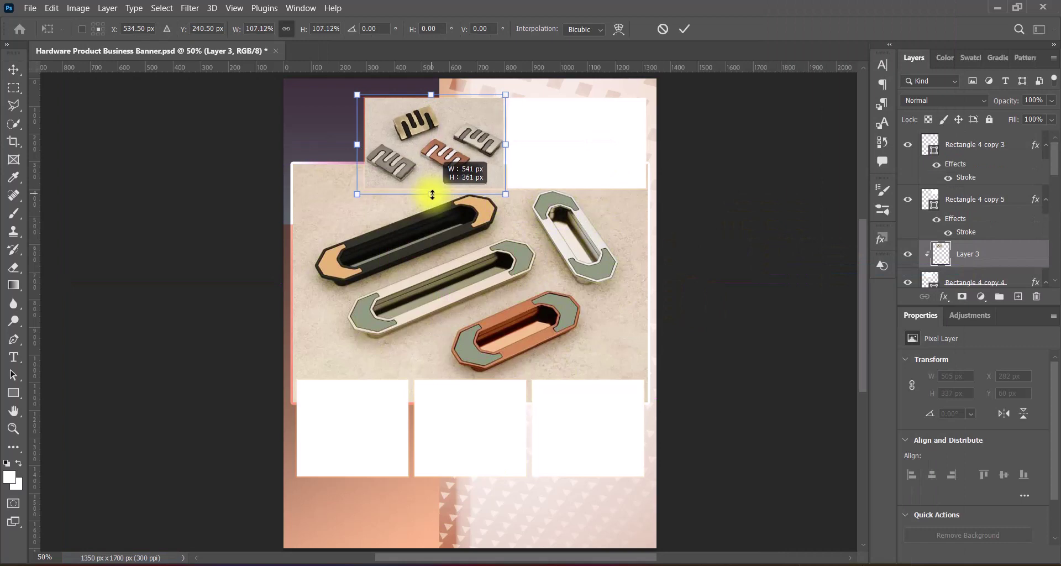
key(Return)
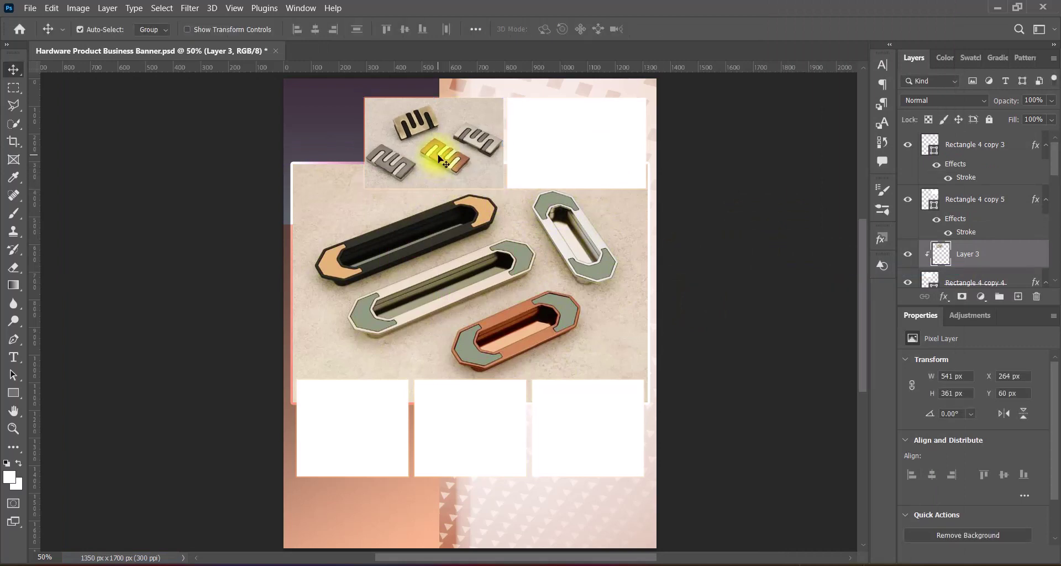
- Apply the Increase Saturation, then Red Boost Hue/Saturation presets to the plates photo
click(78, 8)
mouse_move(98, 40)
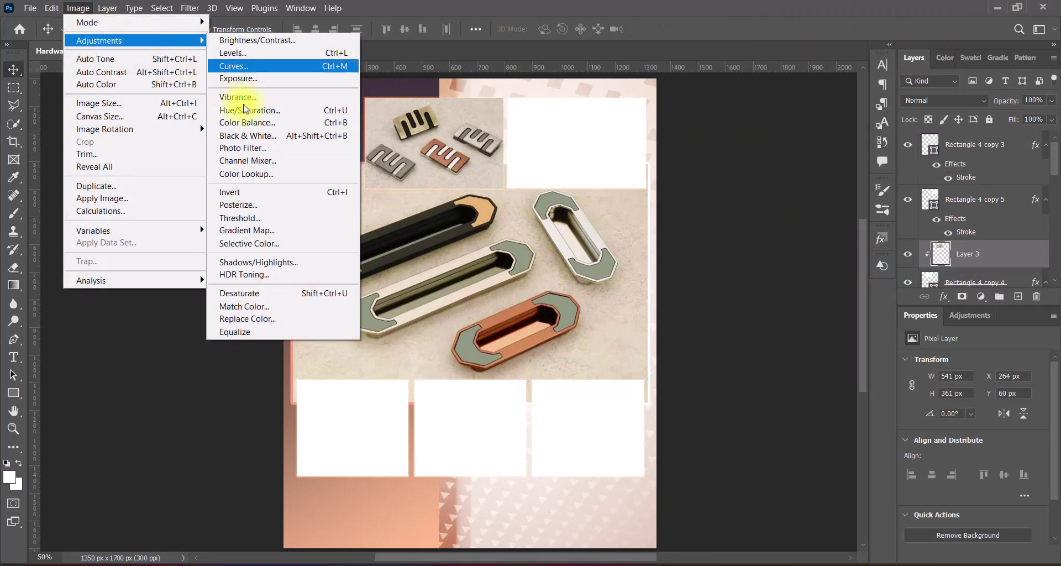
click(249, 107)
click(713, 100)
click(704, 172)
key(Return)
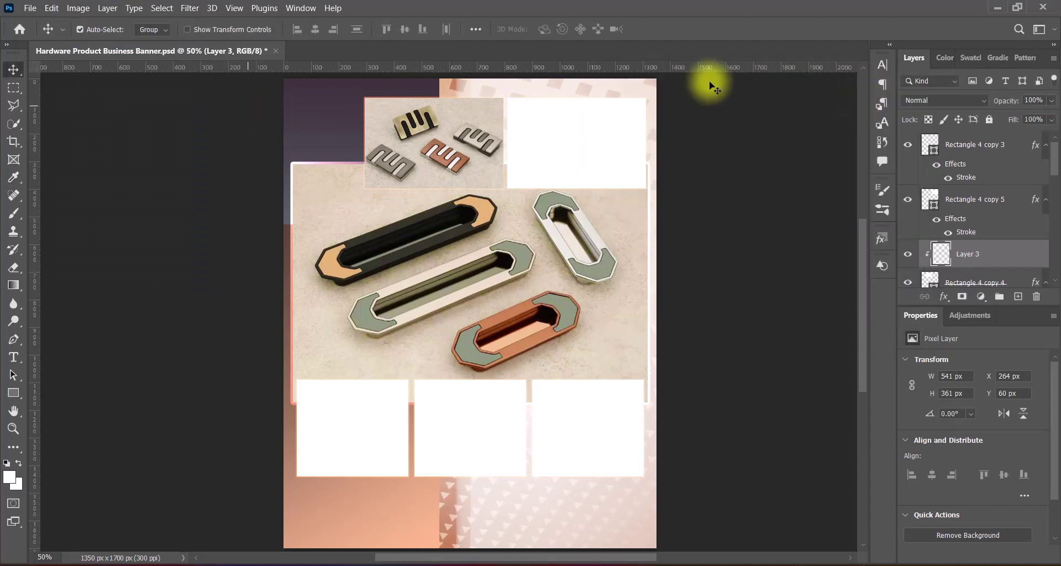
click(78, 7)
click(249, 110)
click(719, 100)
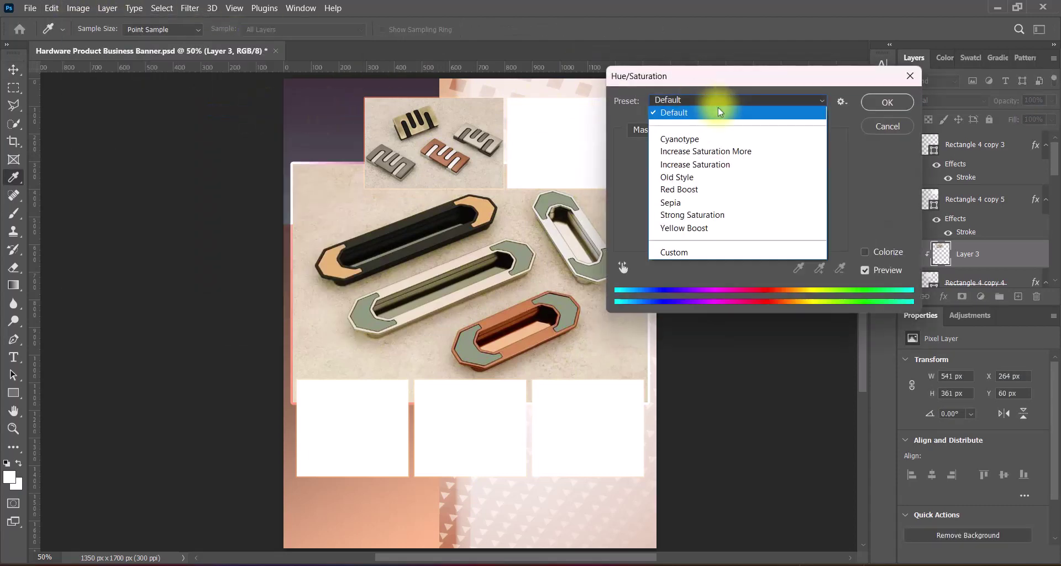
click(688, 175)
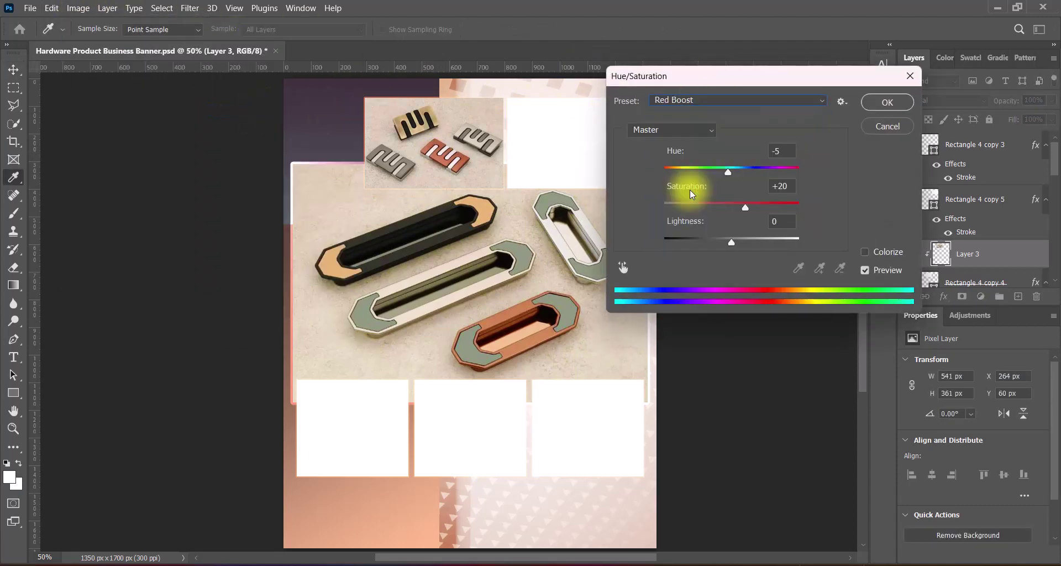
click(887, 102)
- Lift the plates photo's midtones slightly with Curves (127 to 134)
click(78, 7)
click(250, 64)
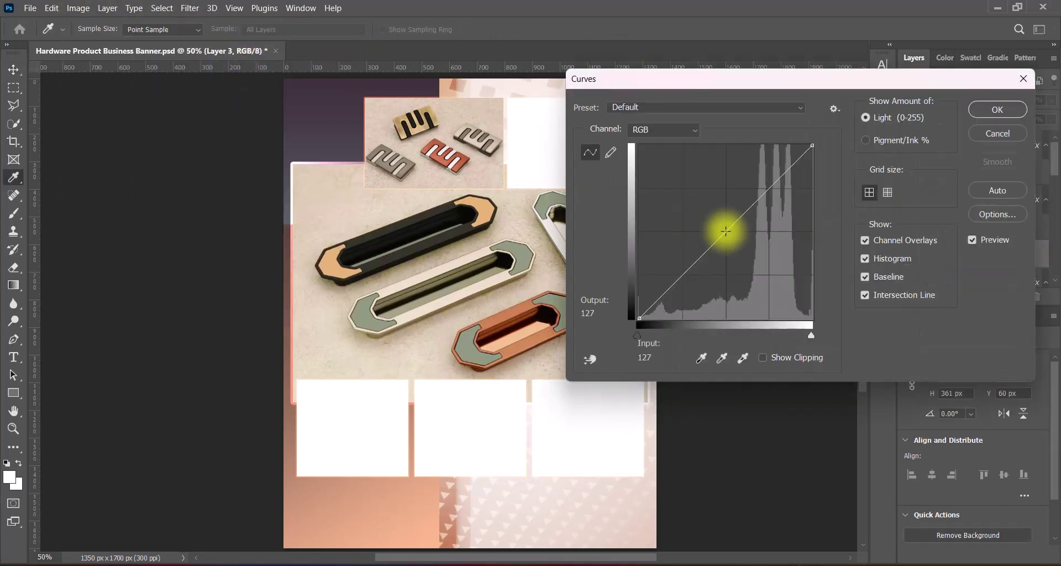
click(726, 231)
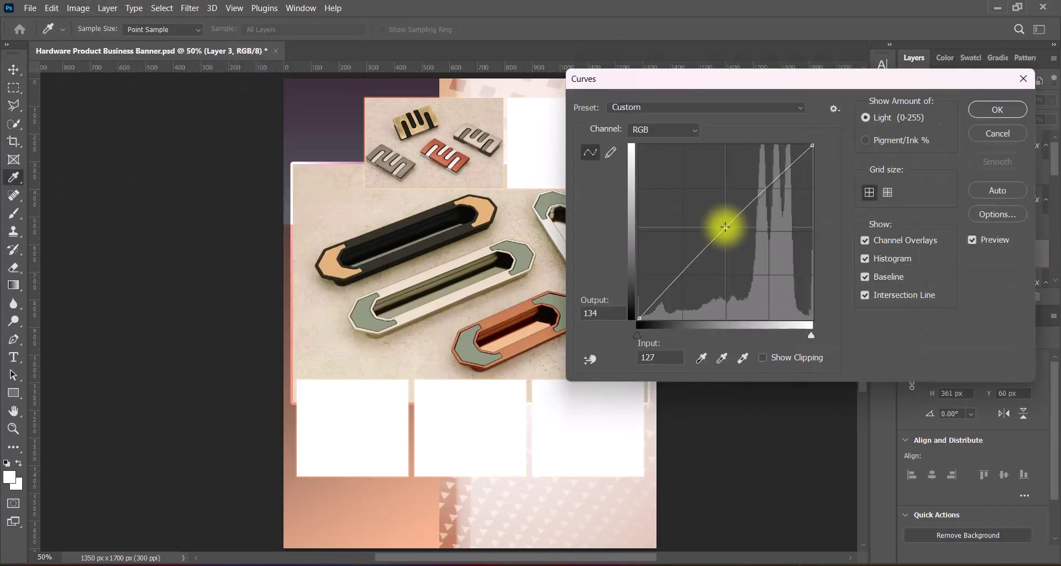
click(1011, 109)
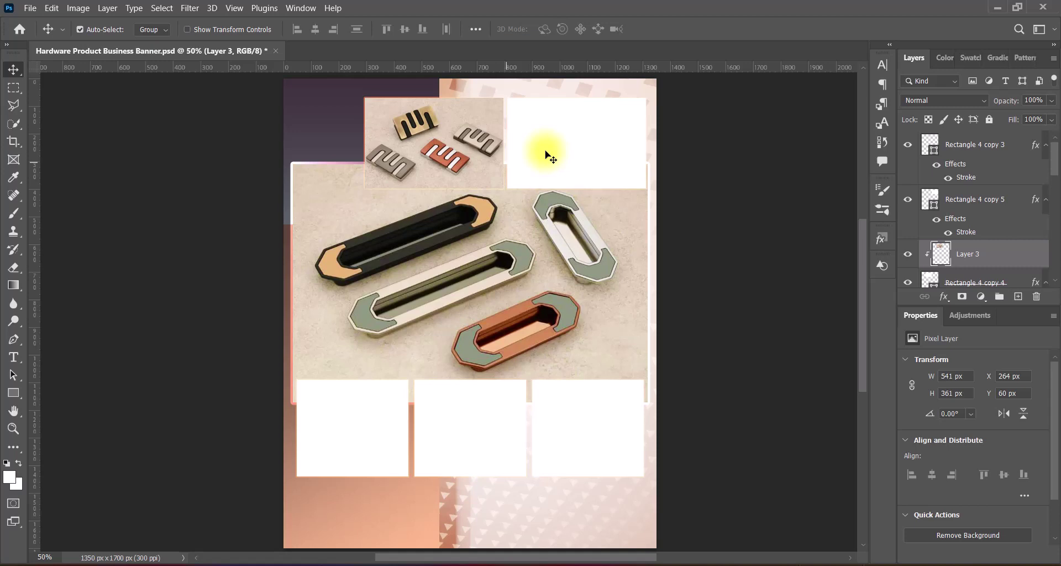
scroll(1045, 166, down, 1)
- Add a black drop shadow at 75 opacity to the top-left tile
click(939, 240)
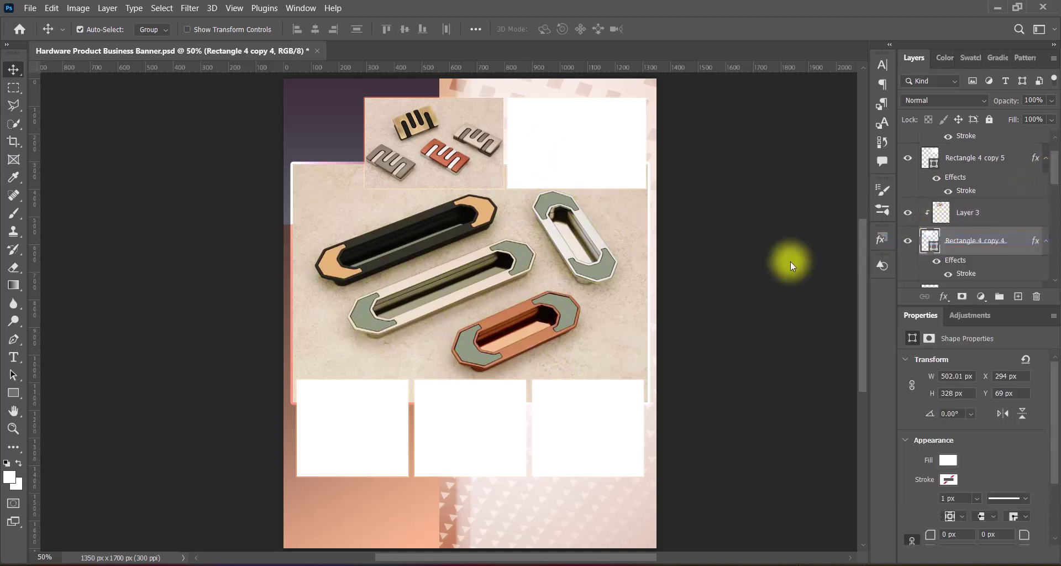
click(537, 352)
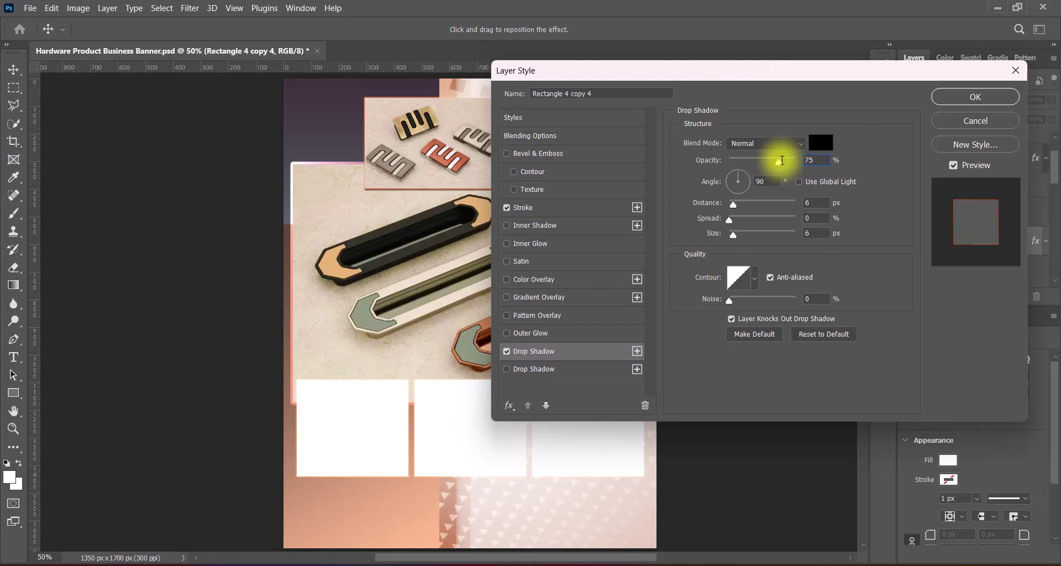
text(75)
click(794, 205)
text(12)
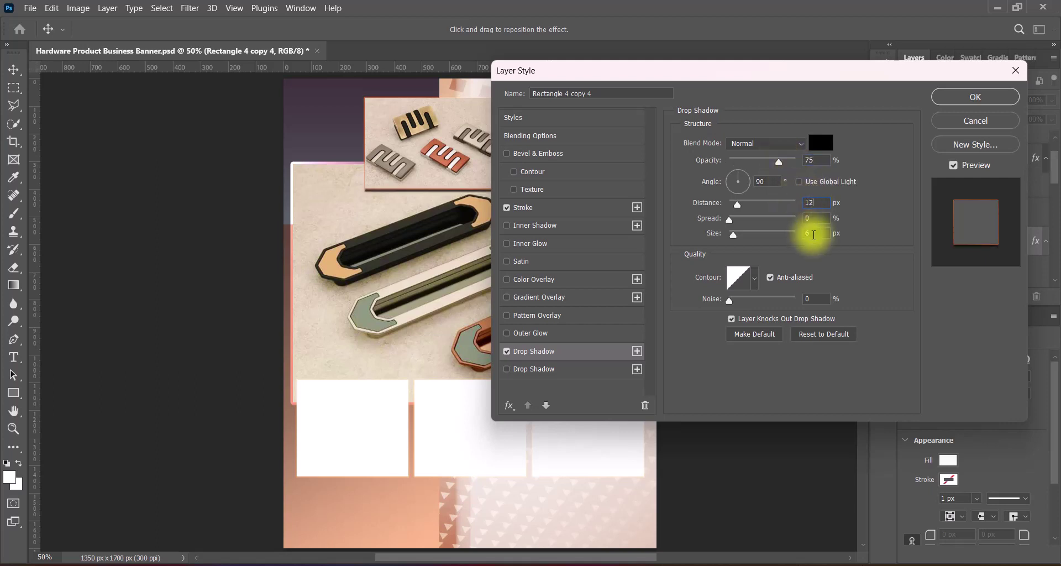
click(814, 235)
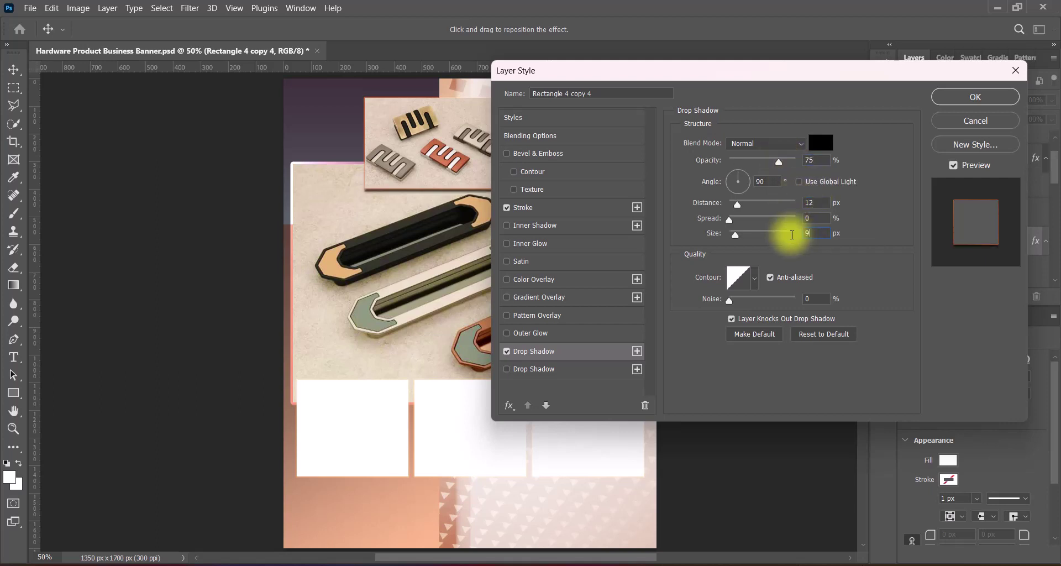
drag(800, 72, 819, 73)
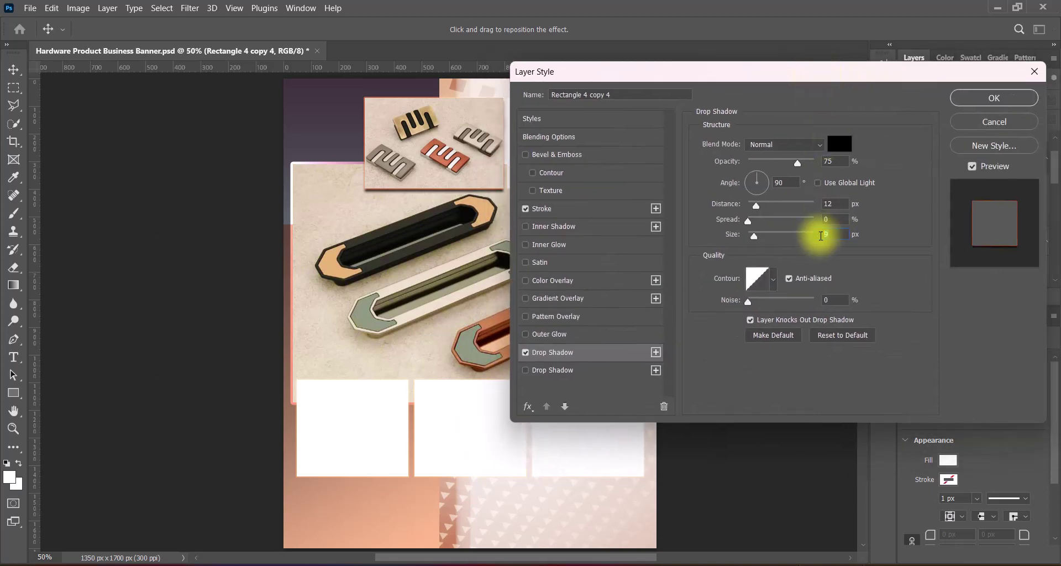
click(816, 164)
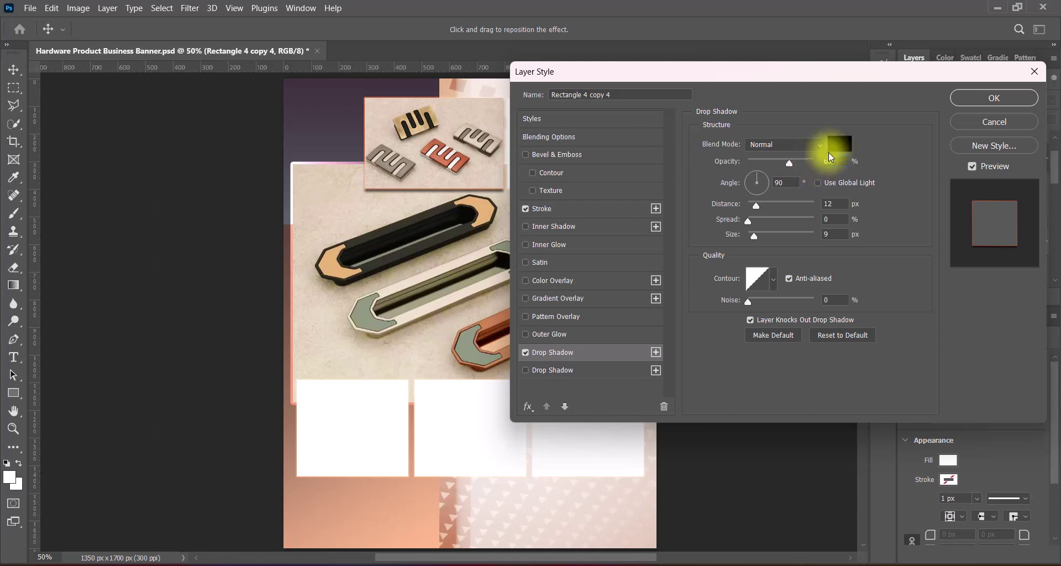
click(836, 146)
click(979, 142)
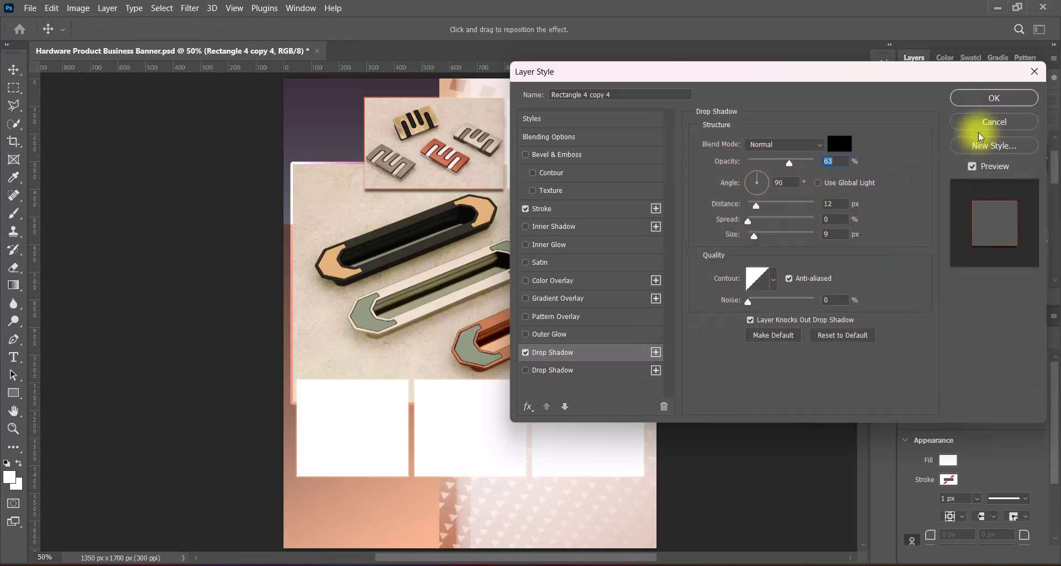
click(986, 100)
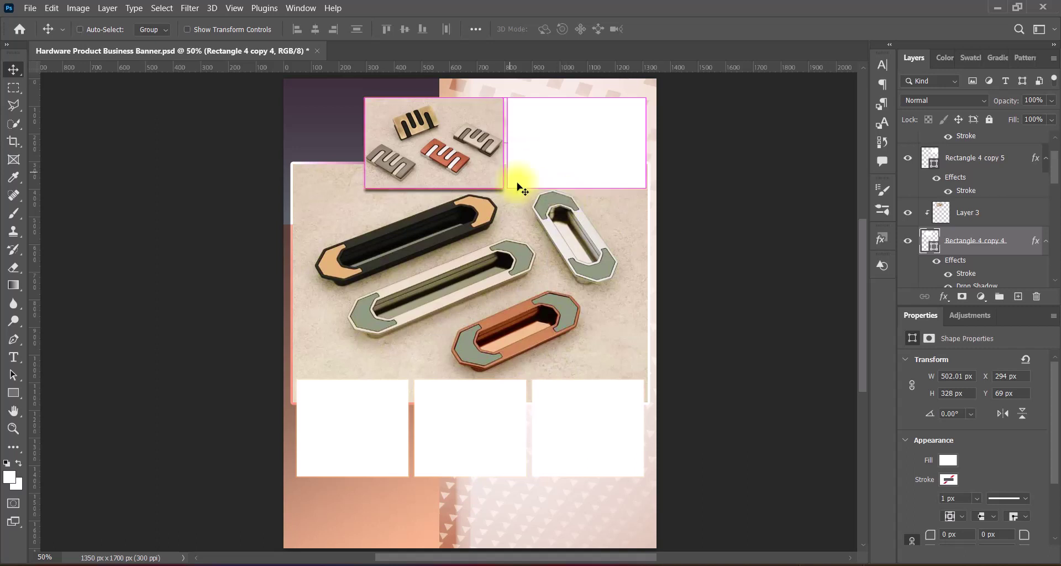
- Give the top-right tile a drop shadow with distance 12 and size 9
double_click(927, 156)
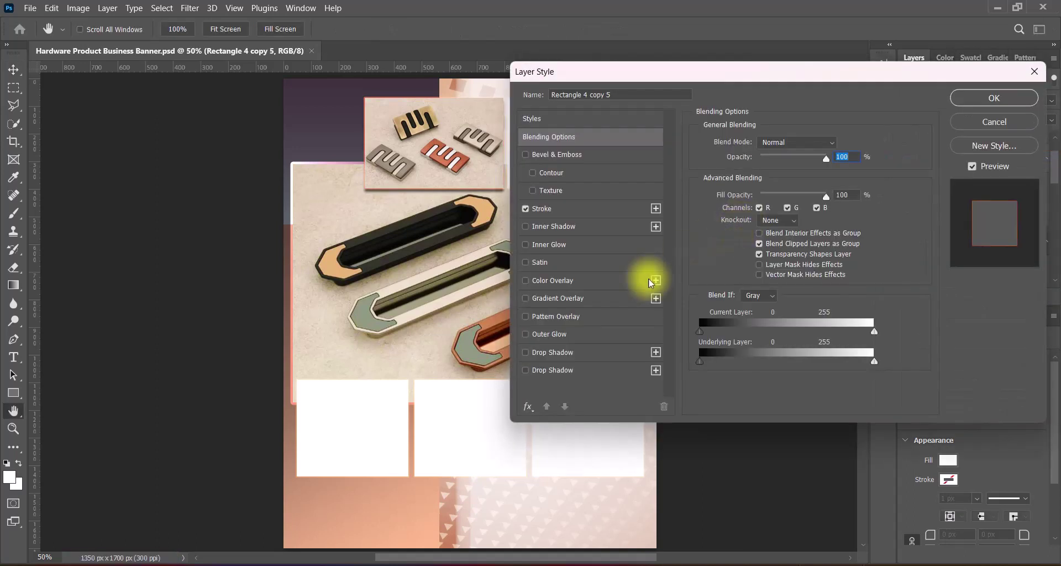
click(552, 353)
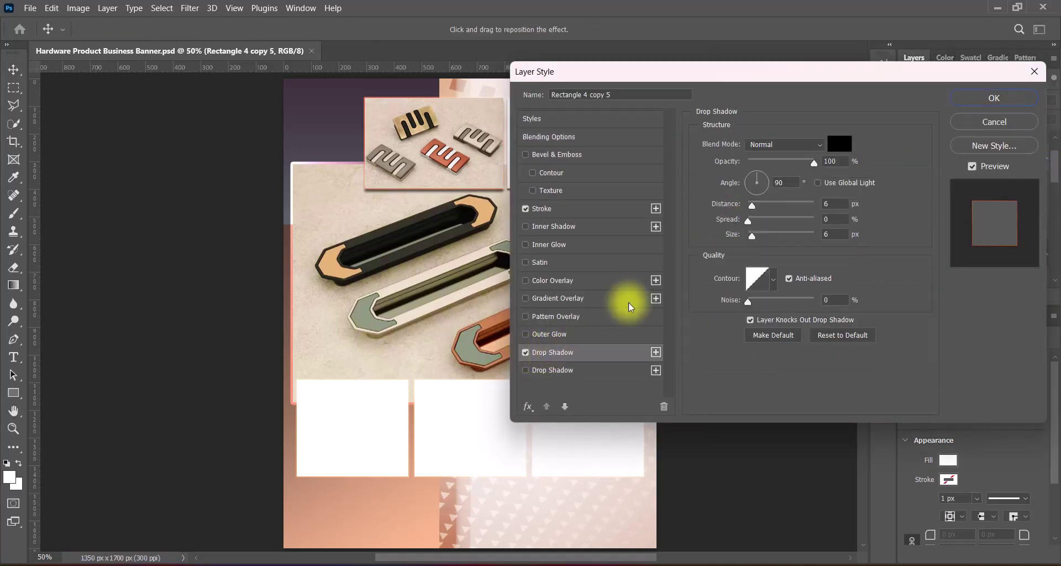
click(843, 162)
drag(752, 206, 754, 236)
key(Return)
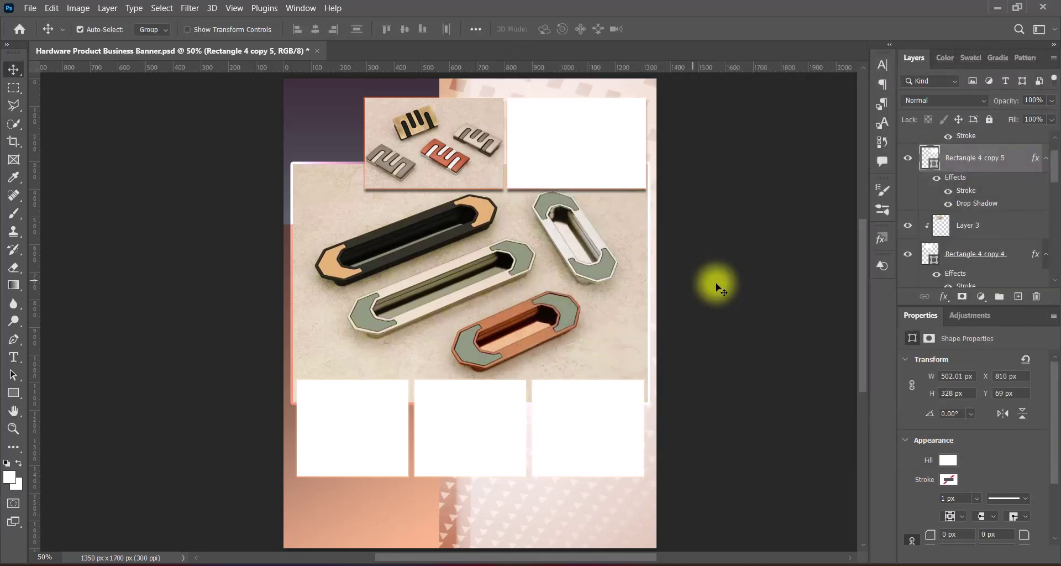
- Reduce the large Rectangle 4 tile's drop shadow size to 35 px
click(509, 219)
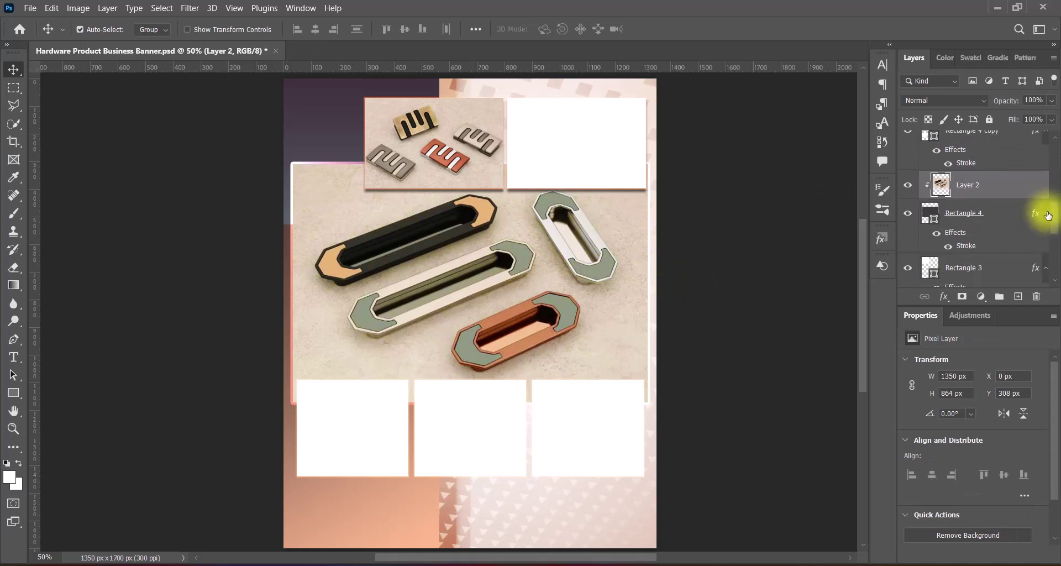
right_click(918, 221)
click(918, 221)
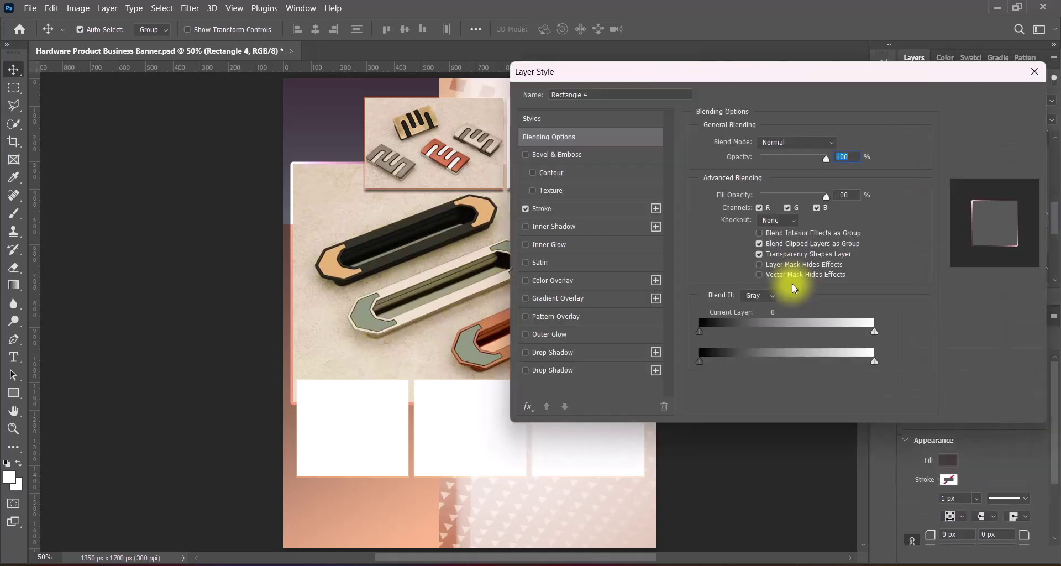
click(549, 369)
drag(765, 235, 762, 236)
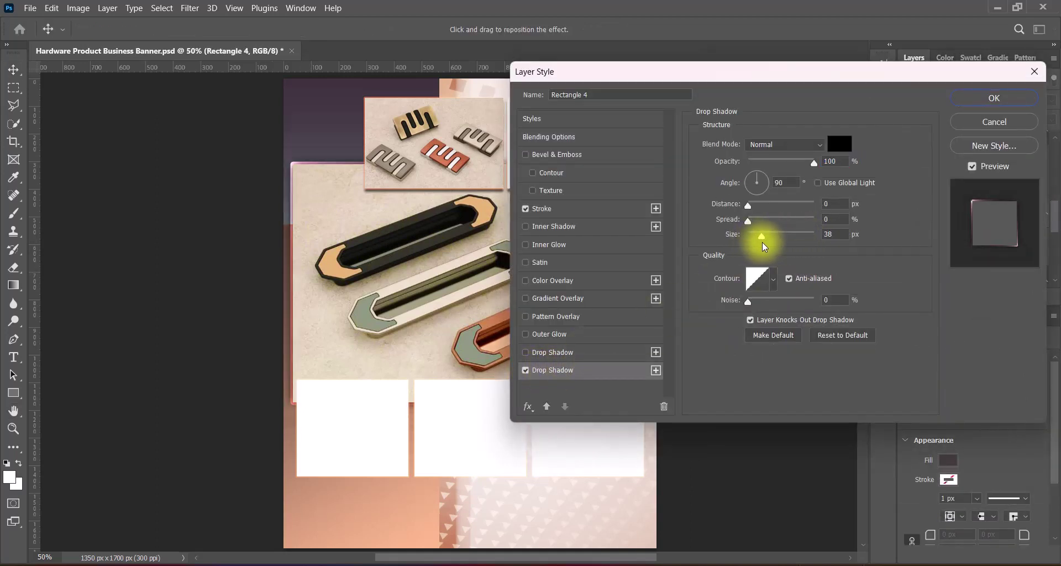
click(832, 234)
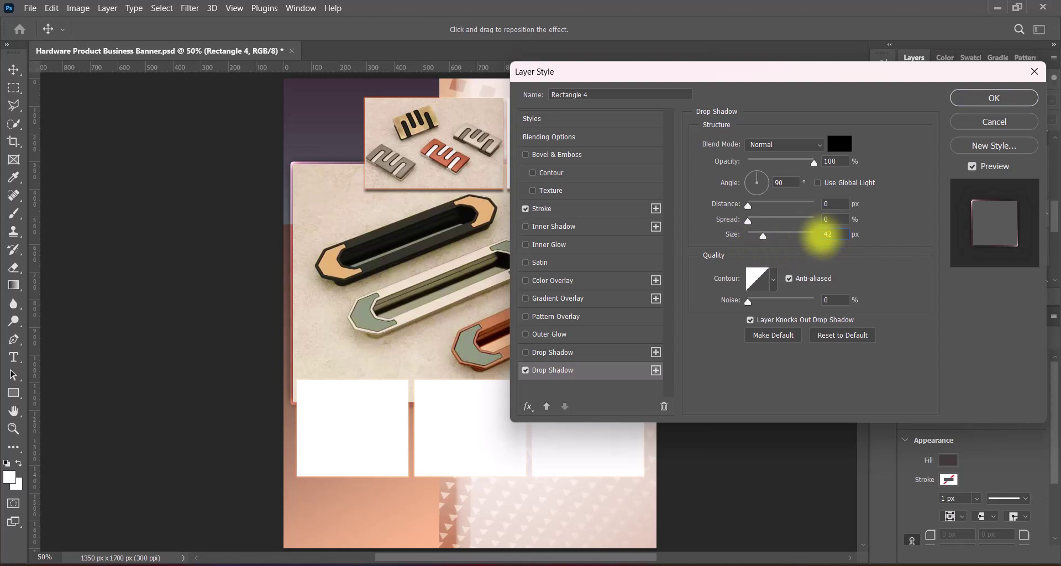
mouse_move(758, 235)
mouse_down()
mouse_move(749, 230)
mouse_move(763, 237)
mouse_up()
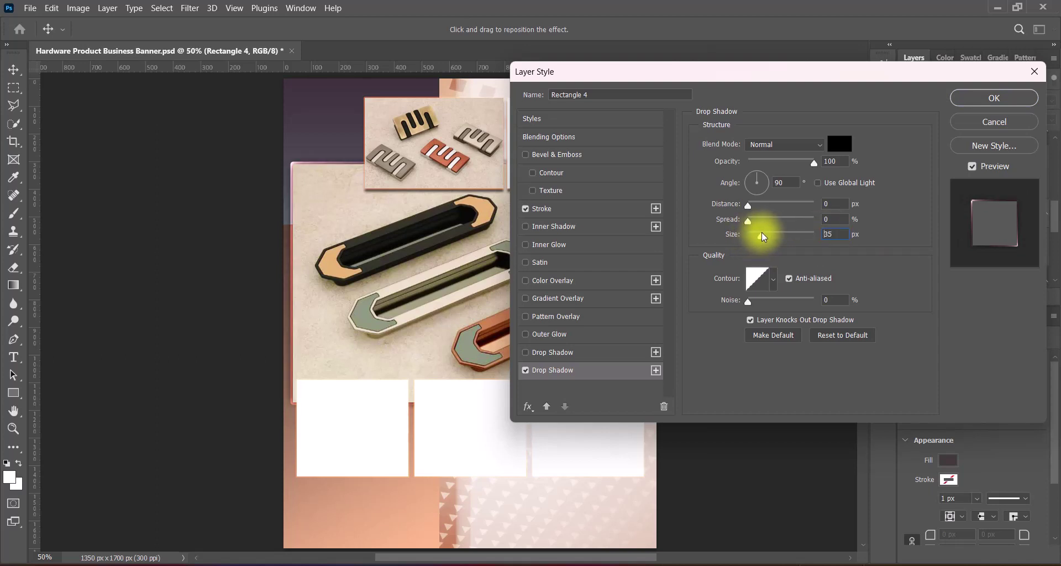
click(828, 235)
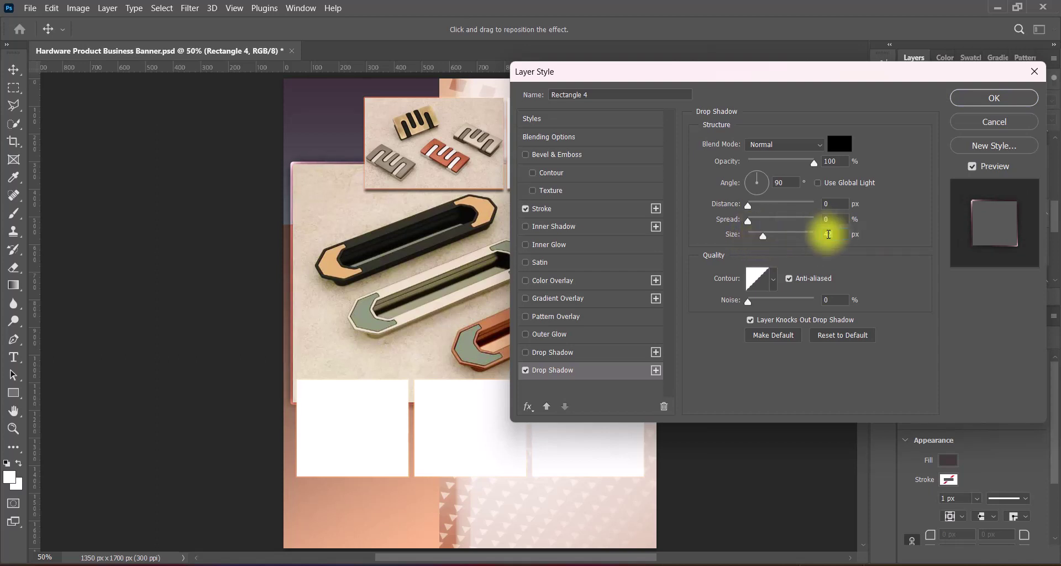
text(42)
click(973, 98)
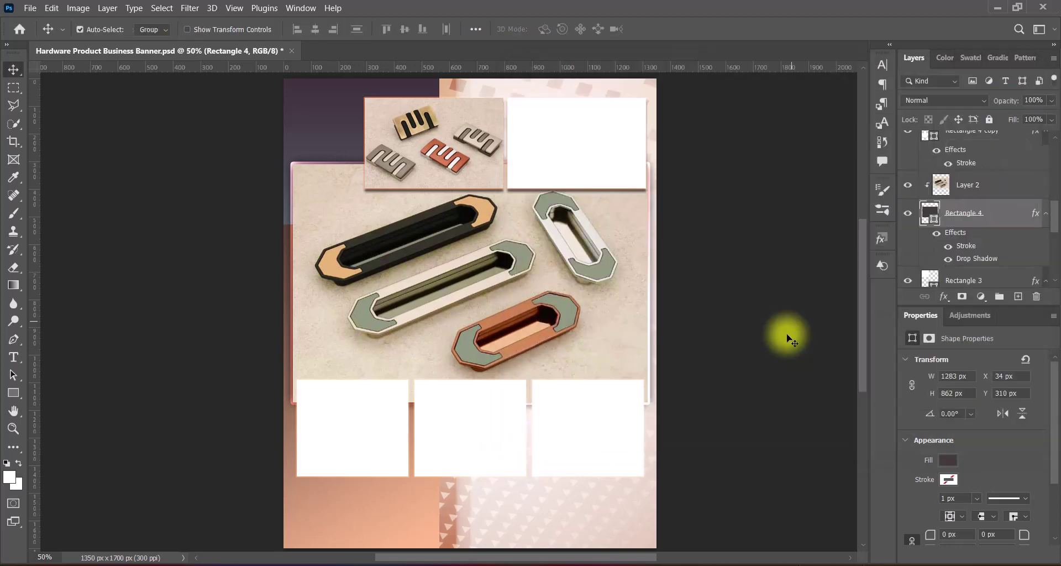
- Paste the pull-handle photo, clip it to the top-right tile and scale it to fit
key(ctrl+v)
drag(488, 335, 604, 157)
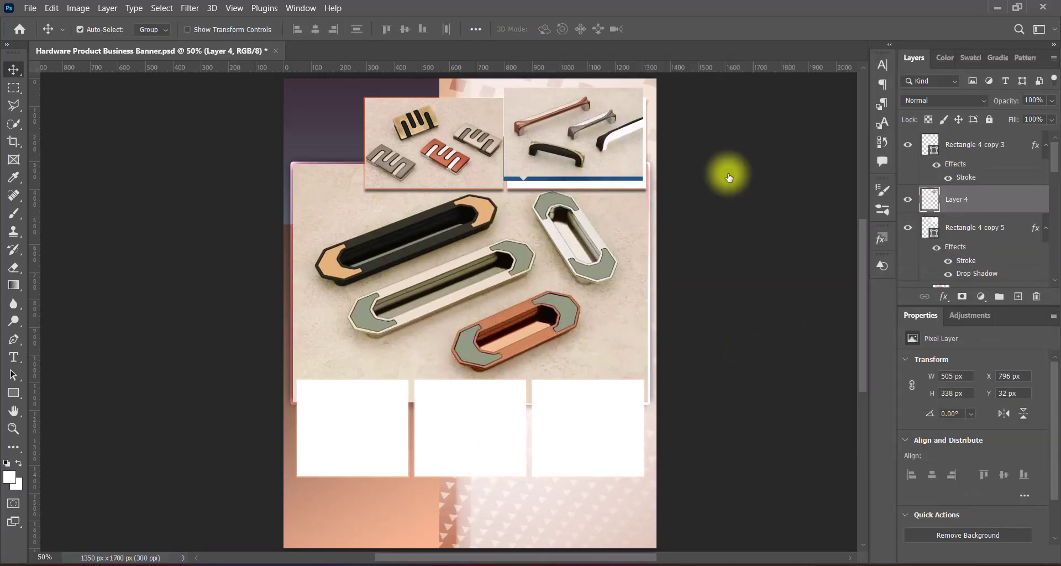
right_click(959, 200)
click(801, 270)
key(ctrl+t)
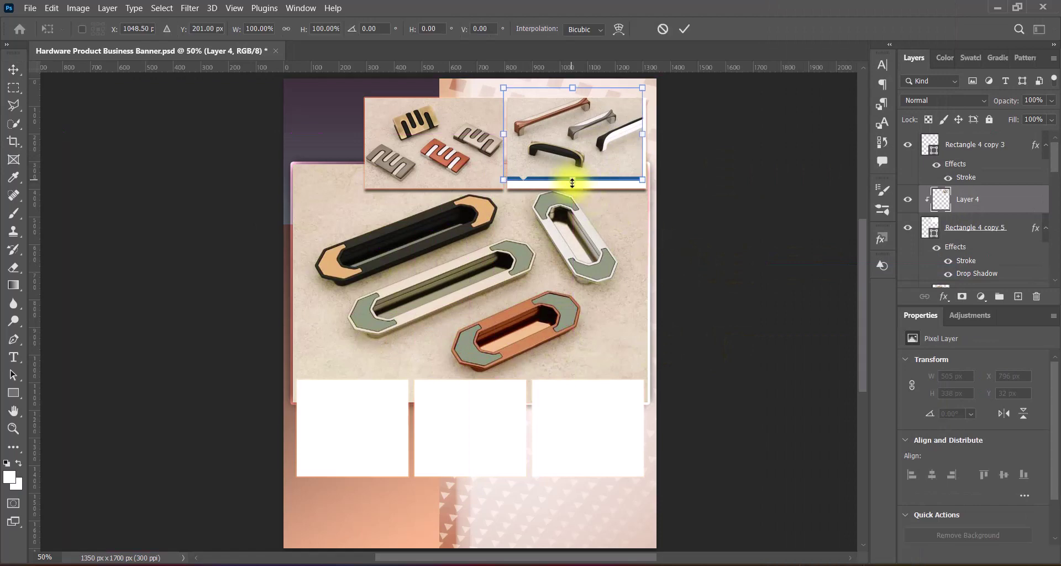
drag(572, 183, 573, 196)
drag(561, 86, 504, 95)
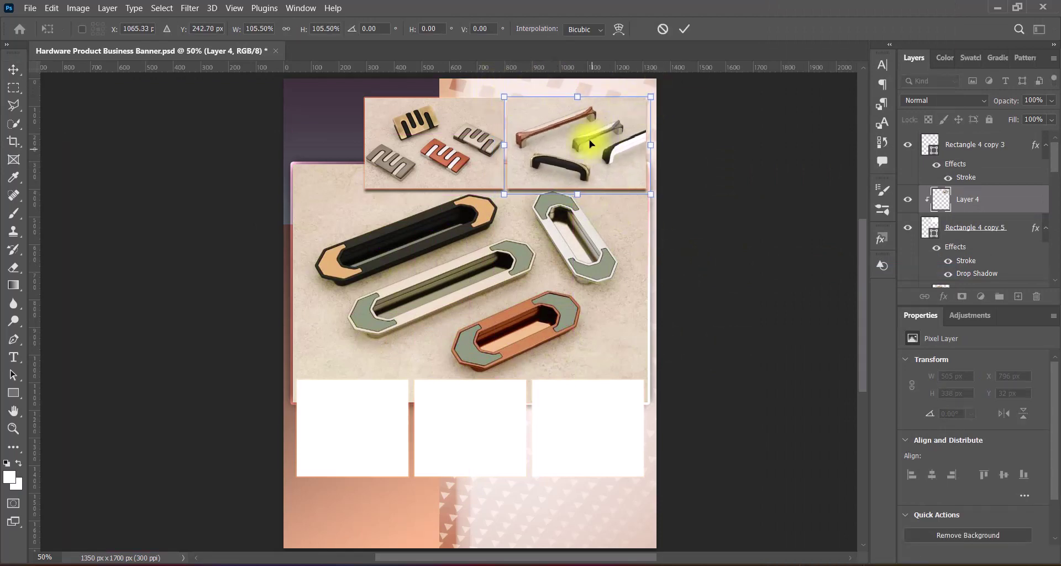
drag(590, 142, 590, 143)
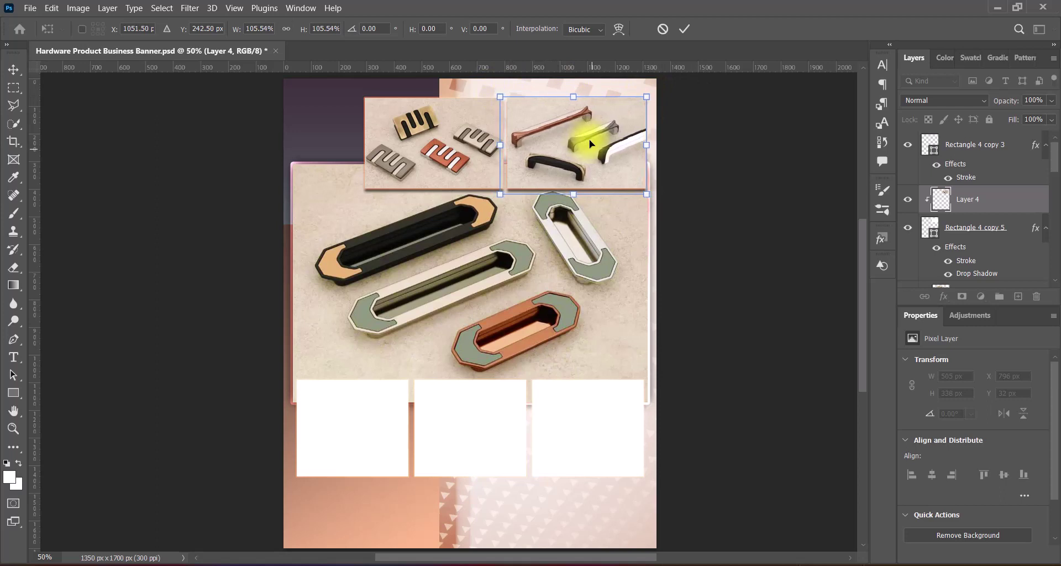
key(Return)
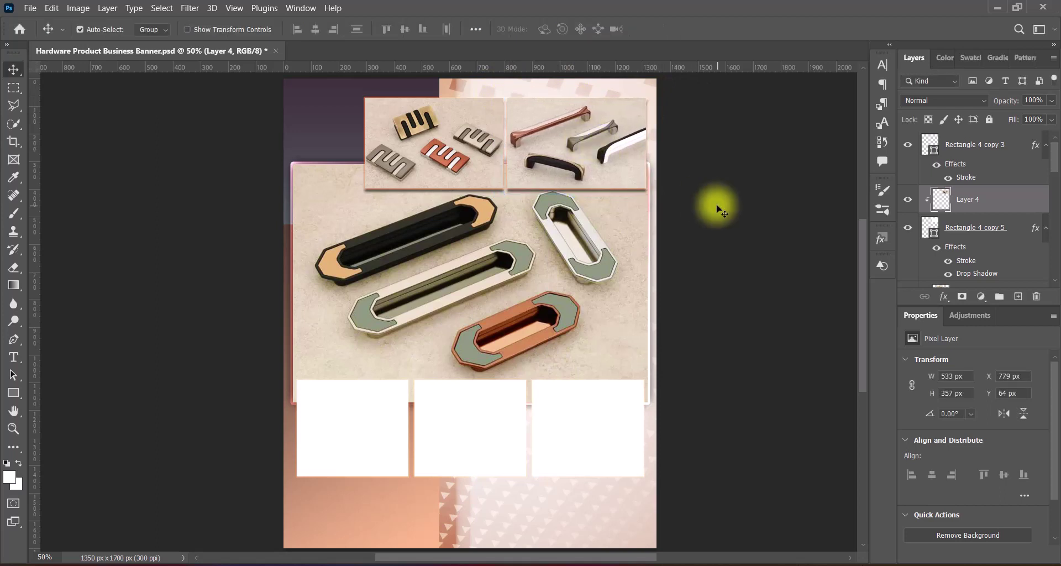
- Apply the Red Boost Hue/Saturation preset to the pull-handle photo
click(78, 8)
click(244, 110)
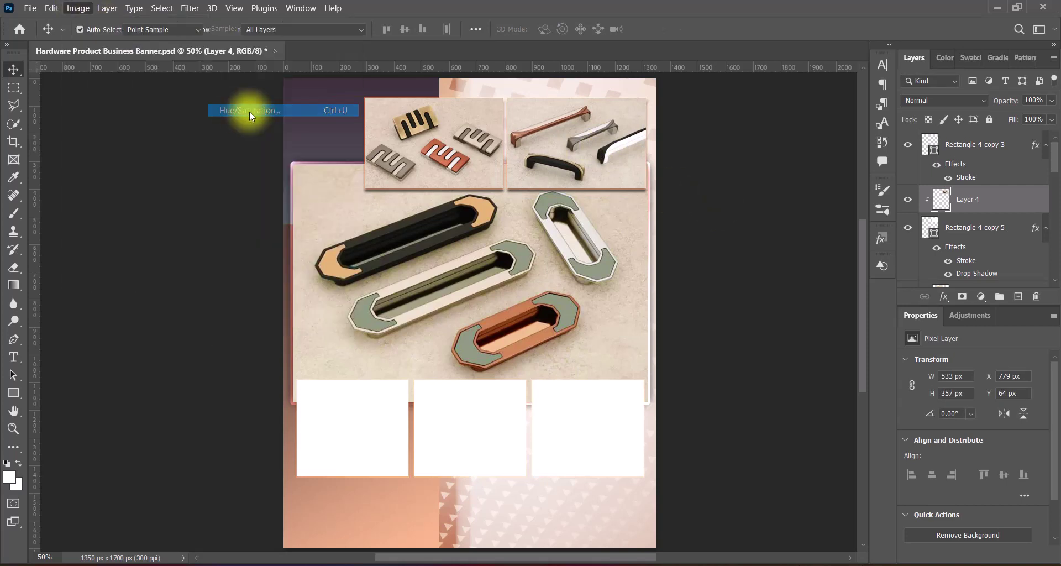
click(695, 100)
click(695, 195)
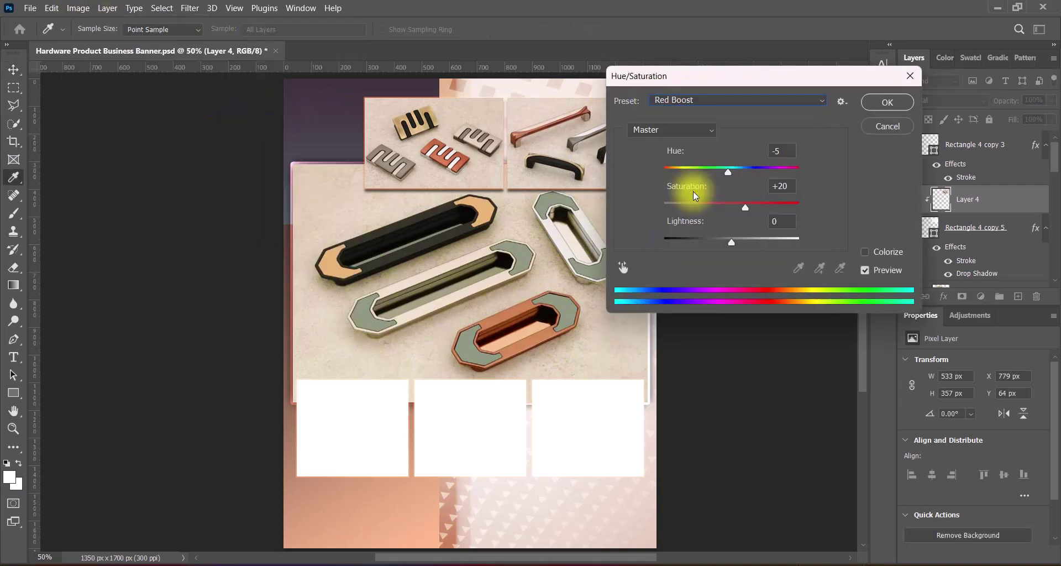
click(887, 103)
- Add the Increase Saturation preset to the pull-handle photo and save the banner
click(78, 7)
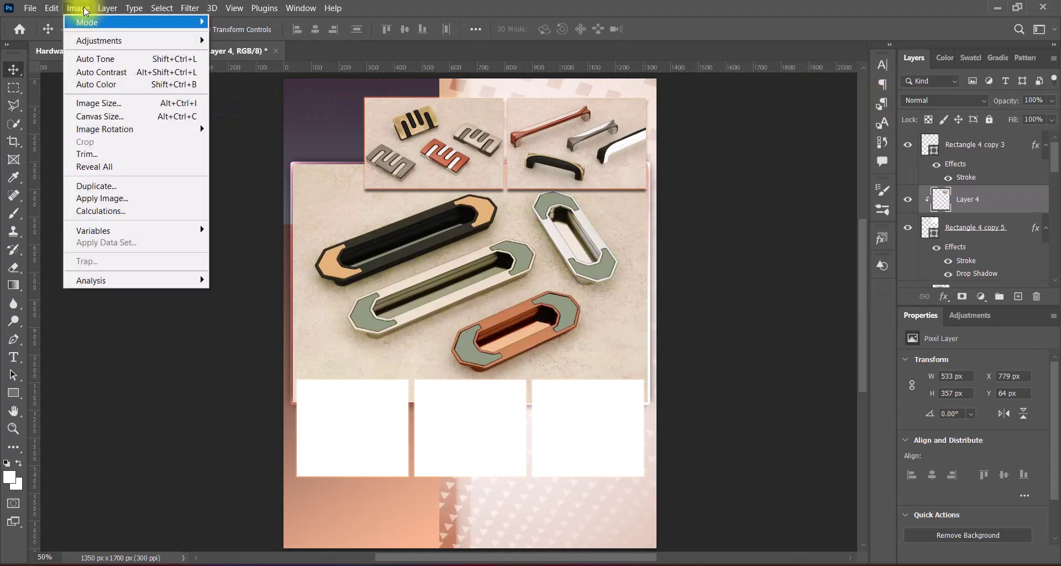
click(251, 111)
click(706, 101)
click(703, 165)
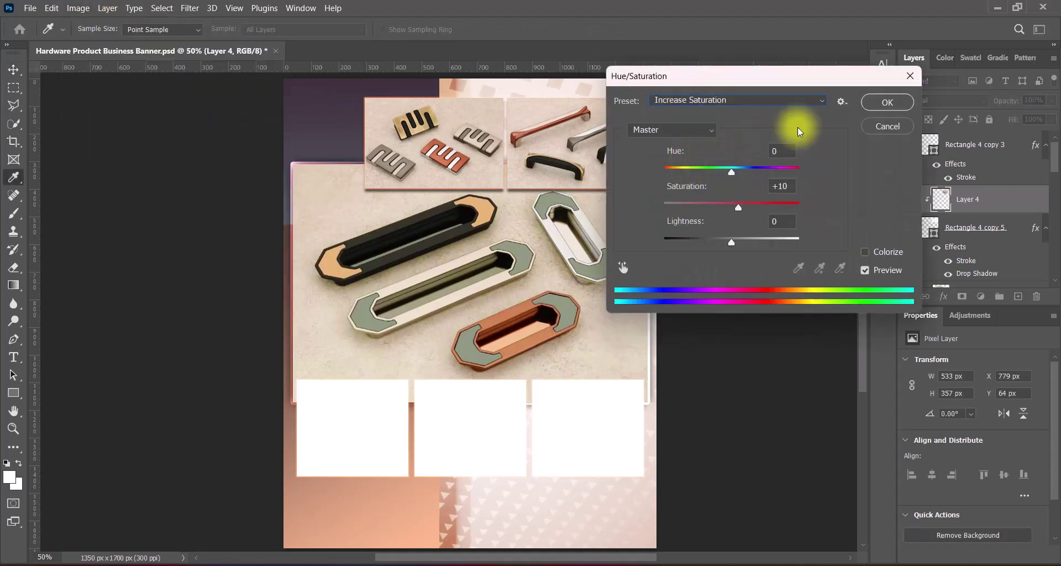
click(880, 101)
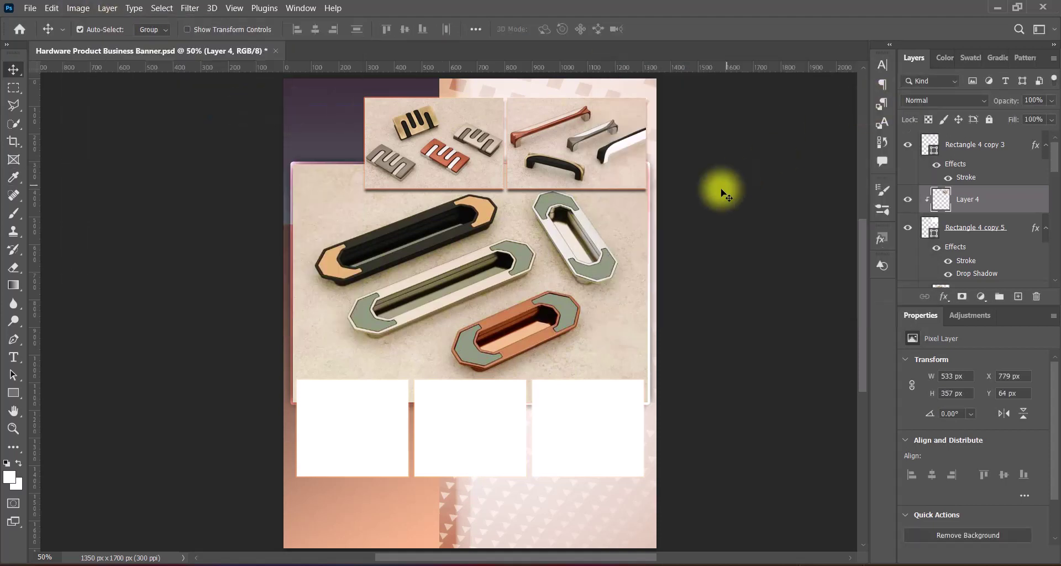
key(ctrl+s)
- Paste the bar-handle photo and scale it to about 59%, moving it up and left
key(ctrl+v)
key(ctrl+t)
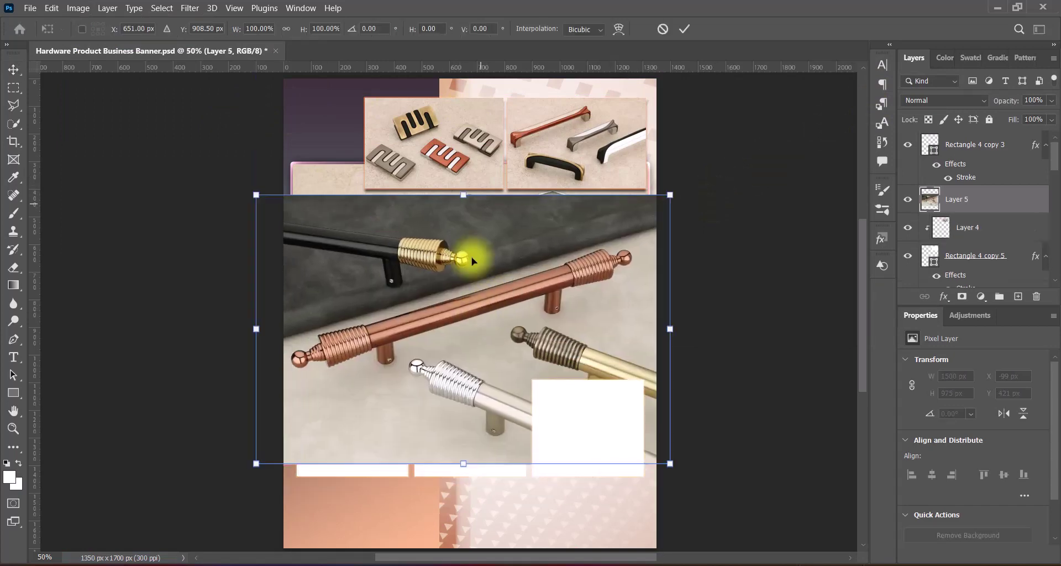
drag(471, 196, 472, 306)
drag(458, 367, 426, 332)
key(Return)
- Apply two Hue/Saturation presets to the bar-handle photo
click(78, 7)
mouse_move(98, 41)
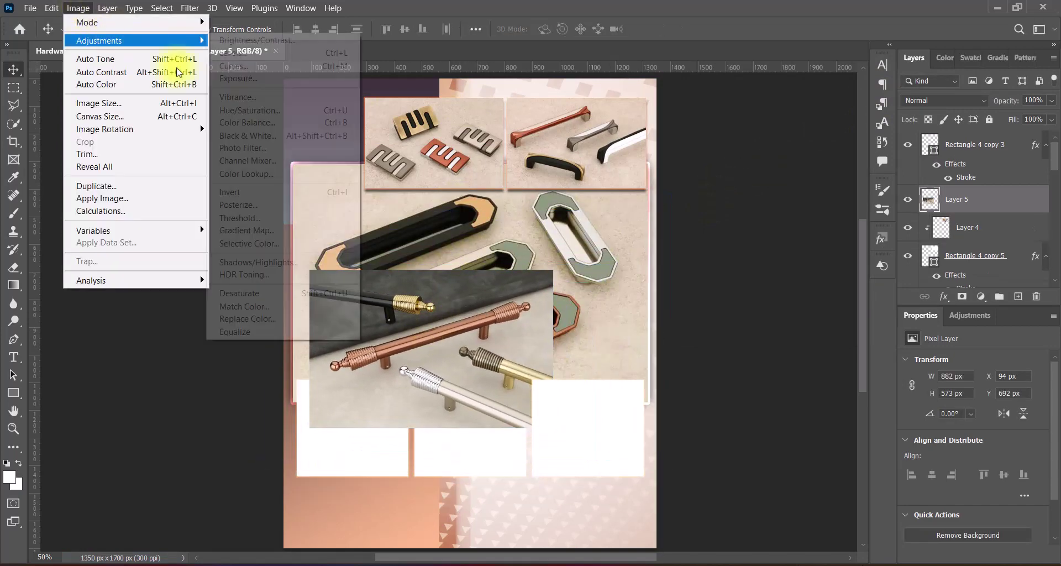
click(238, 111)
click(737, 100)
click(628, 189)
click(887, 102)
click(78, 8)
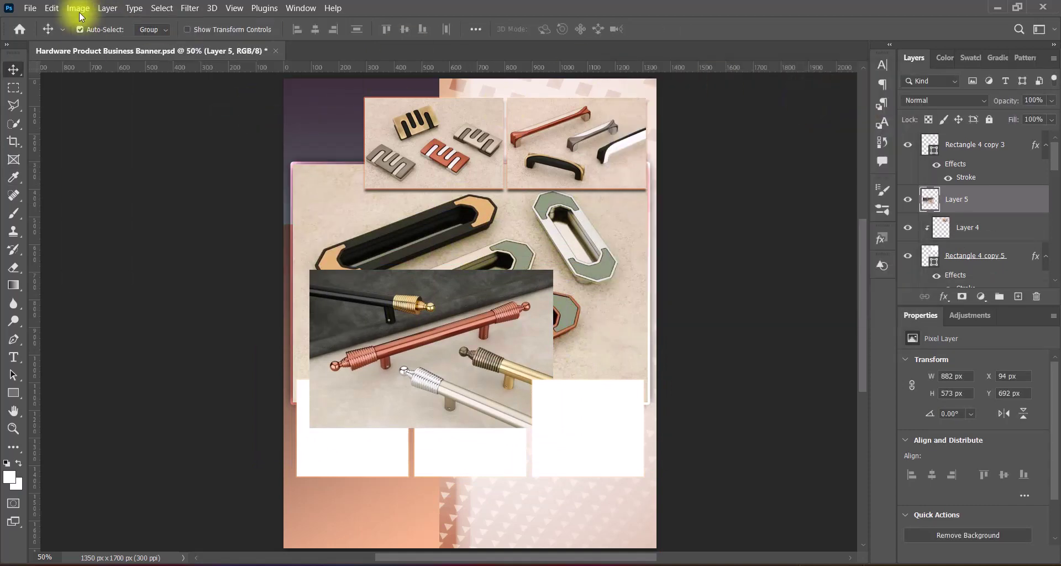
click(249, 114)
click(675, 101)
click(727, 147)
click(883, 102)
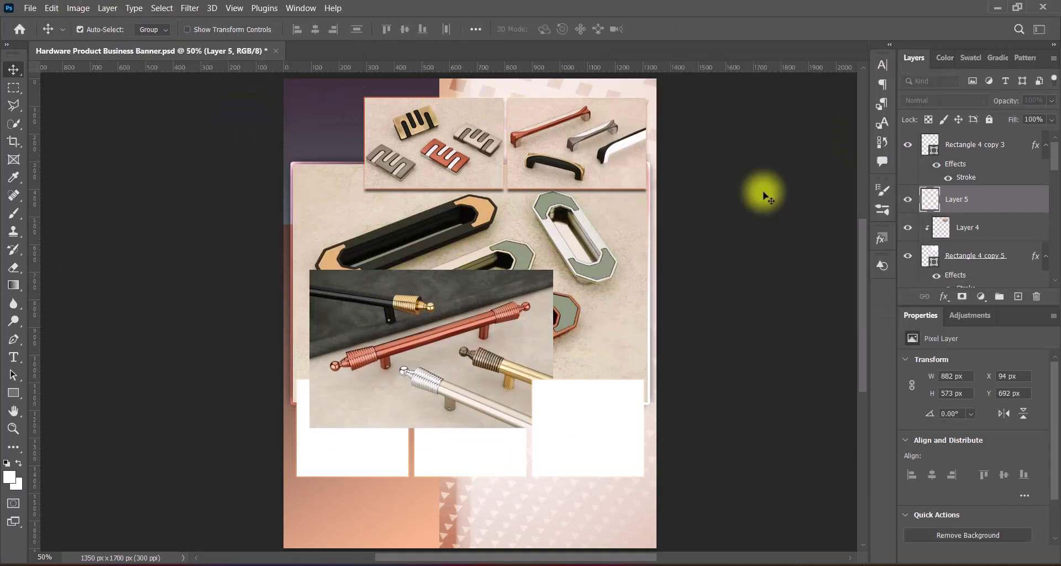
click(382, 453)
- Move Layer 5 below Rectangle 4 copy 2 and clip it into the tile
click(379, 386)
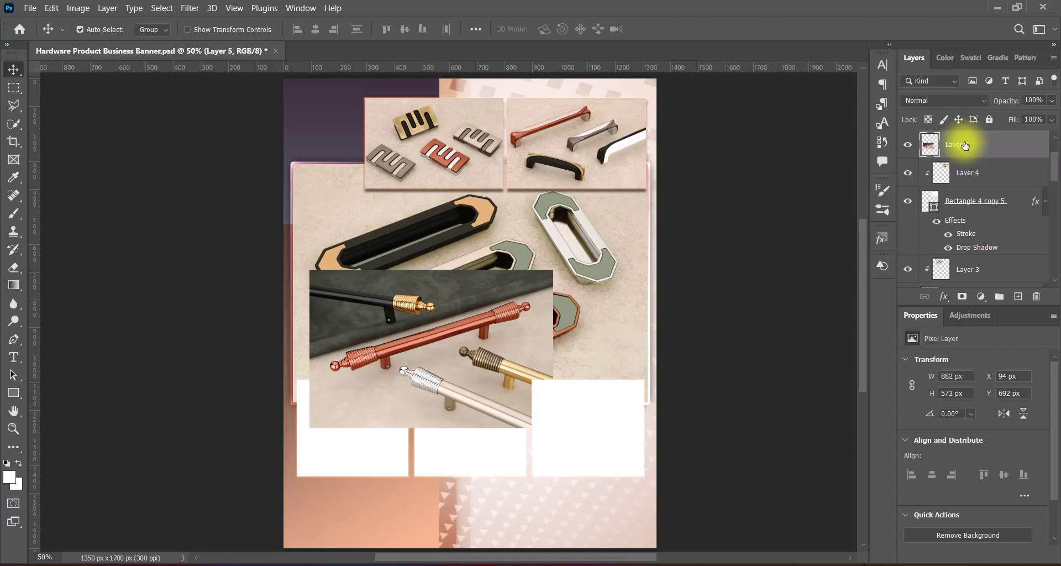
drag(966, 145, 956, 205)
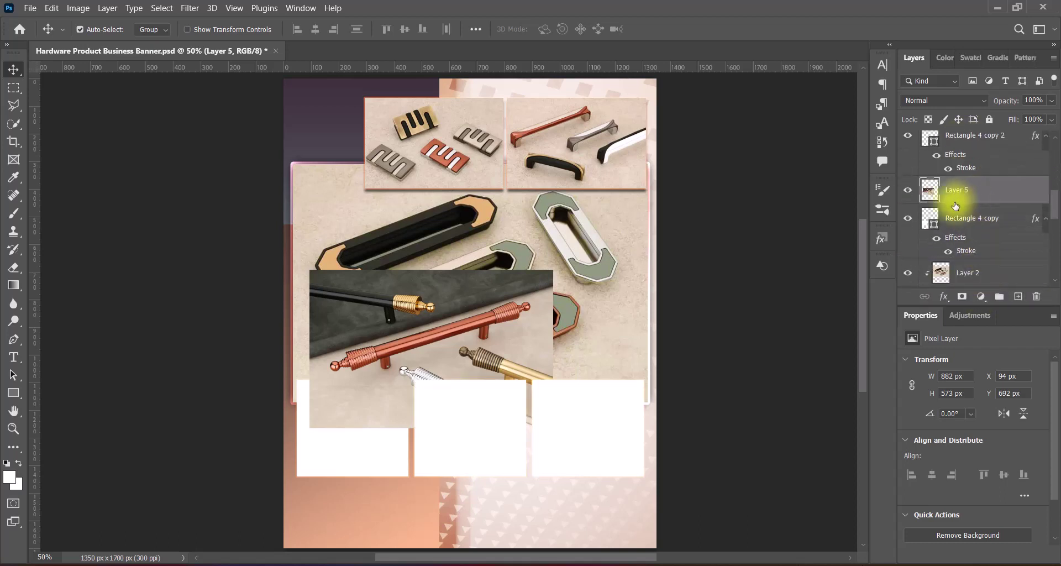
right_click(956, 205)
click(860, 273)
- Resize and position the bar-handle photo to fill the bottom-left tile at 539 × 350 px
key(ctrl+t)
drag(438, 332, 372, 411)
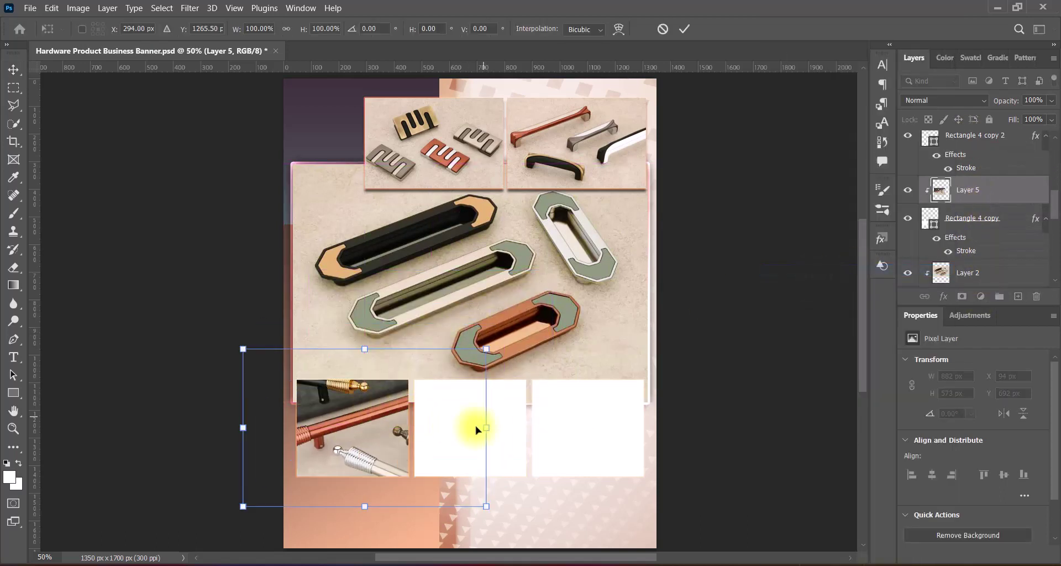
drag(486, 427, 414, 429)
drag(244, 429, 256, 428)
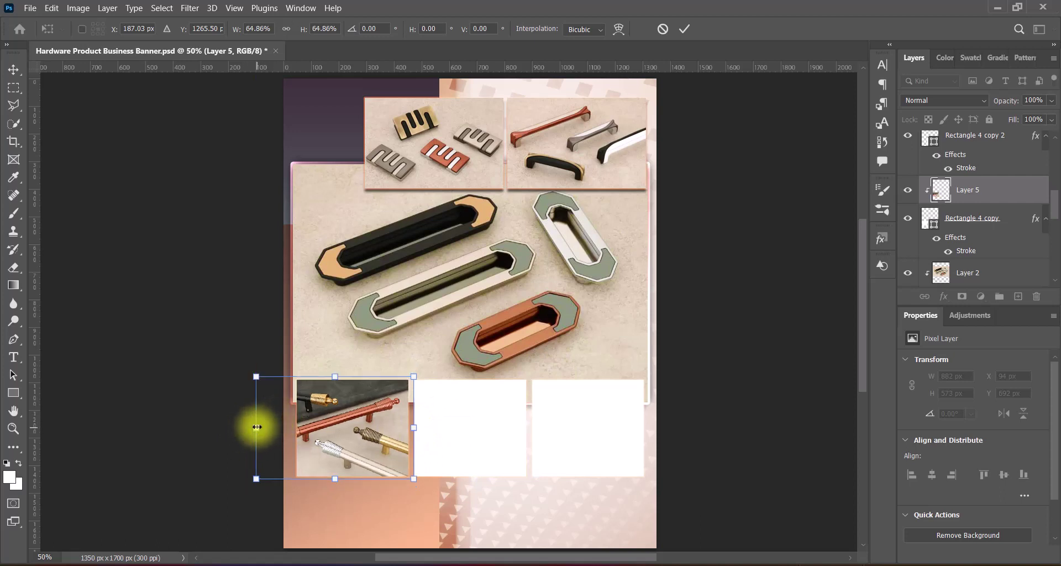
drag(257, 429, 286, 430)
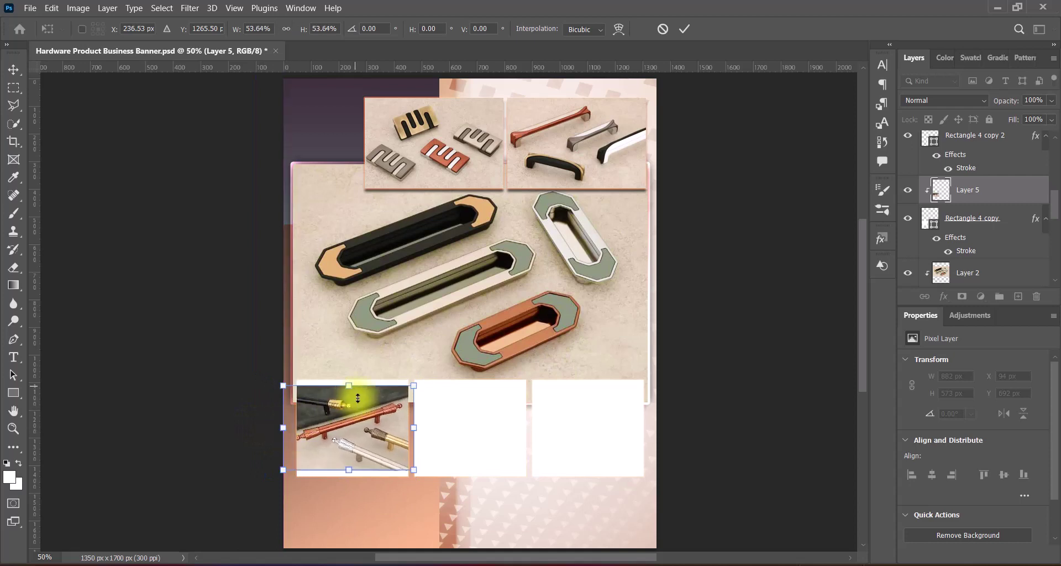
drag(283, 428, 289, 430)
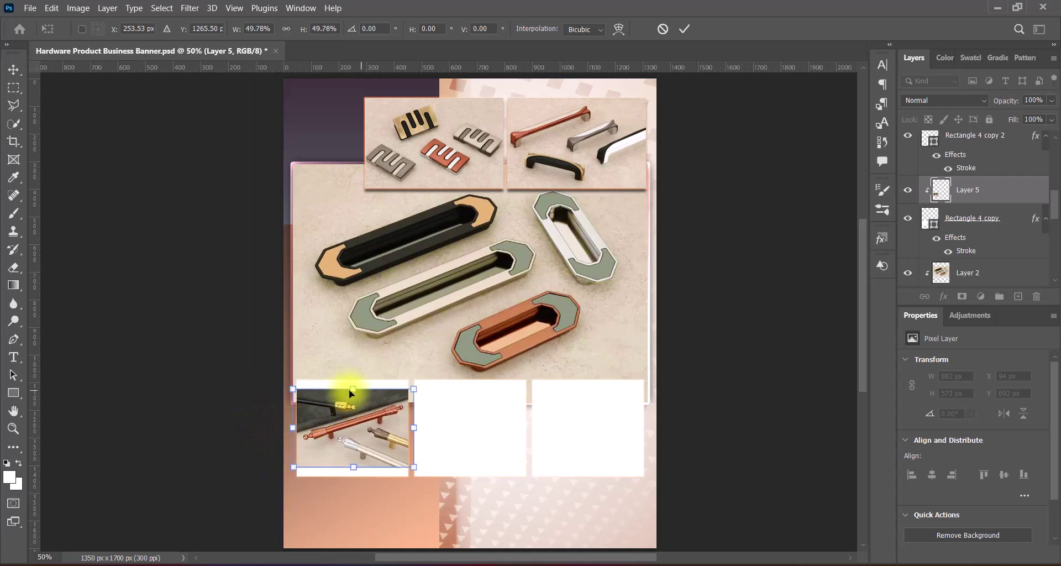
drag(353, 389, 348, 374)
key(Return)
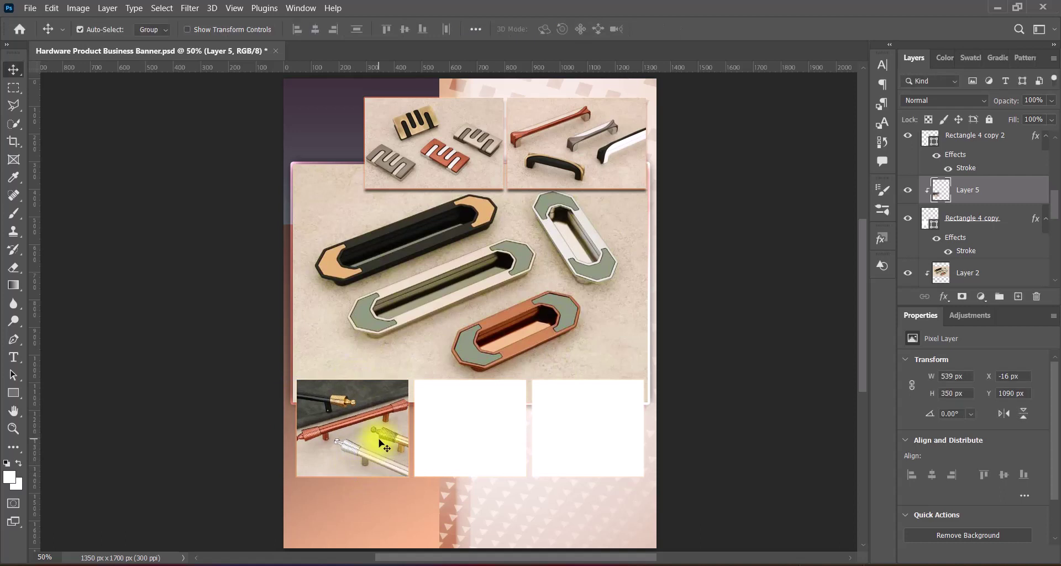
key(ctrl+t)
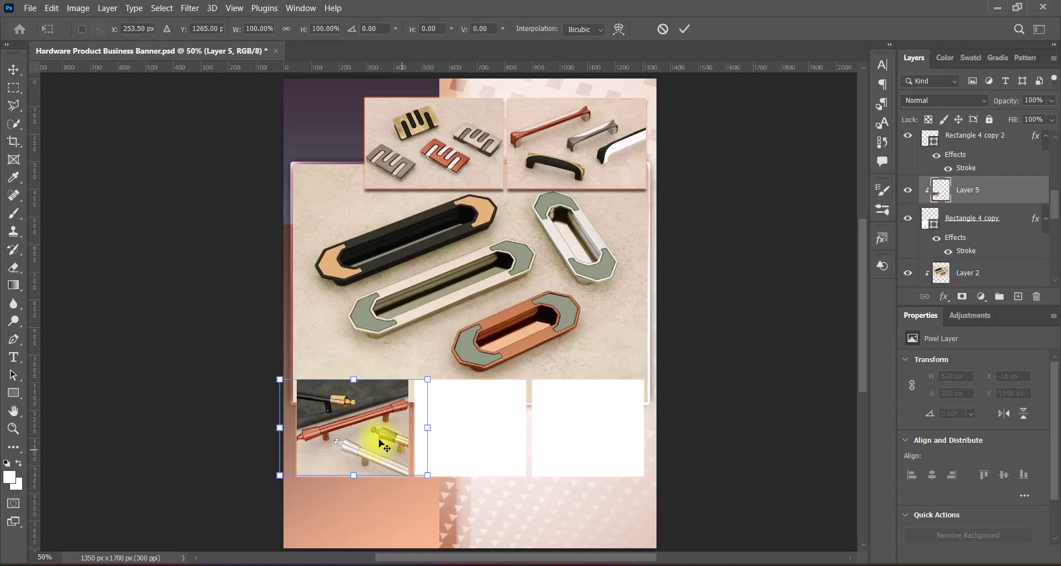
key(Down)
key(Down)
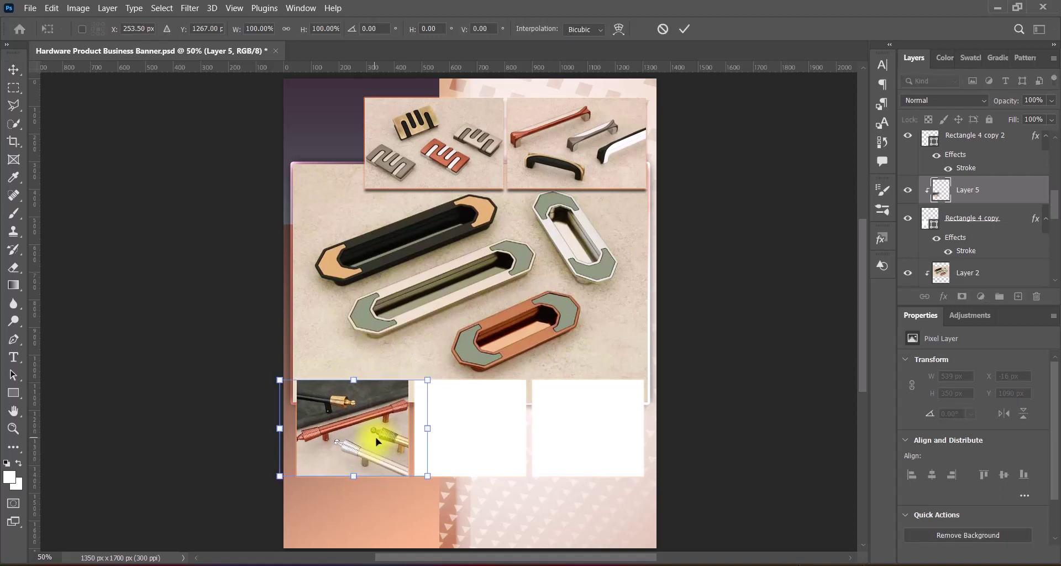
key(Return)
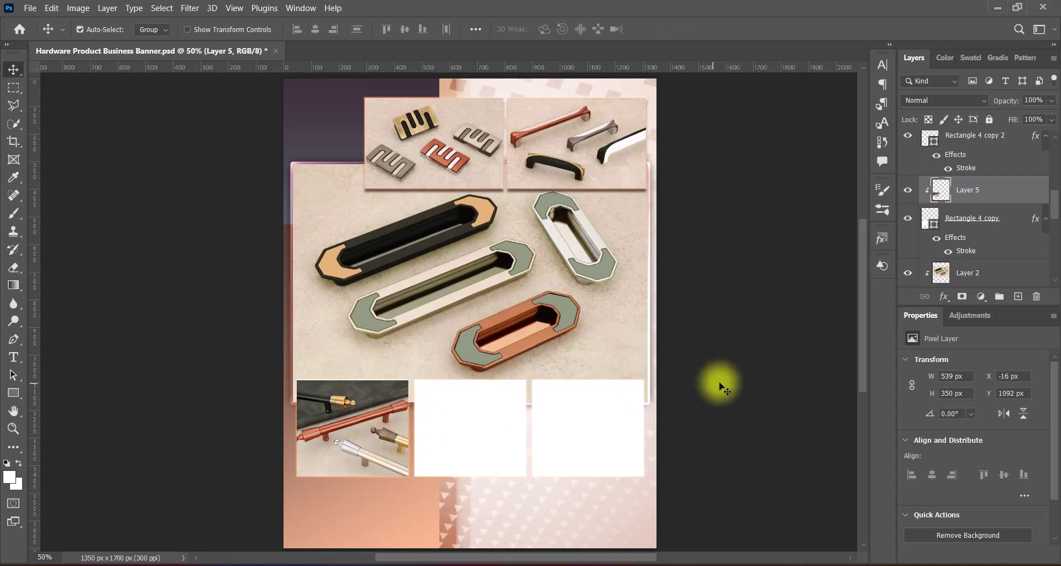
- Add a Drop Shadow to Rectangle 4 copy with 63% opacity, 12 px distance and 9 px size
double_click(909, 224)
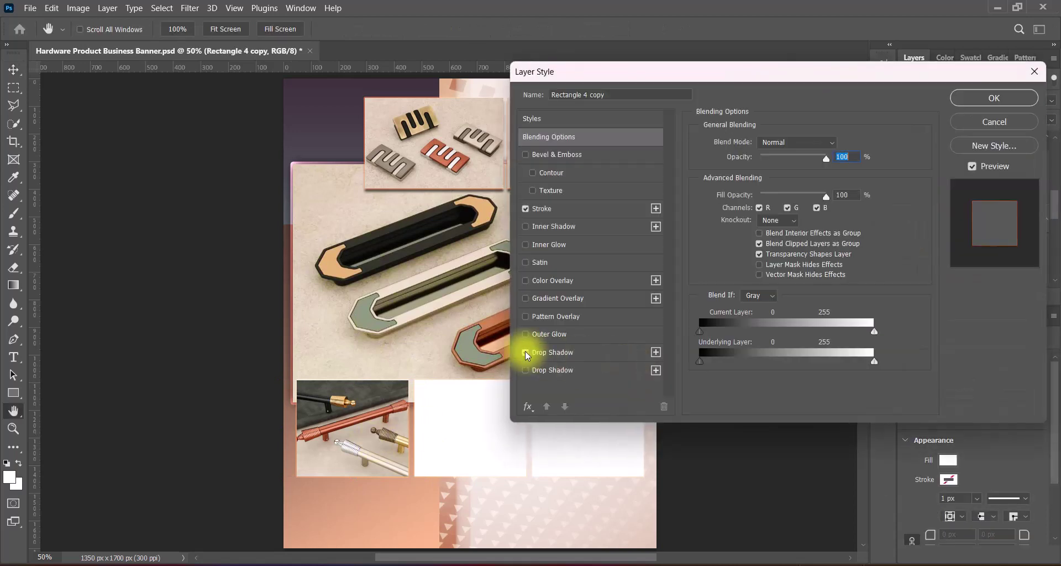
click(526, 353)
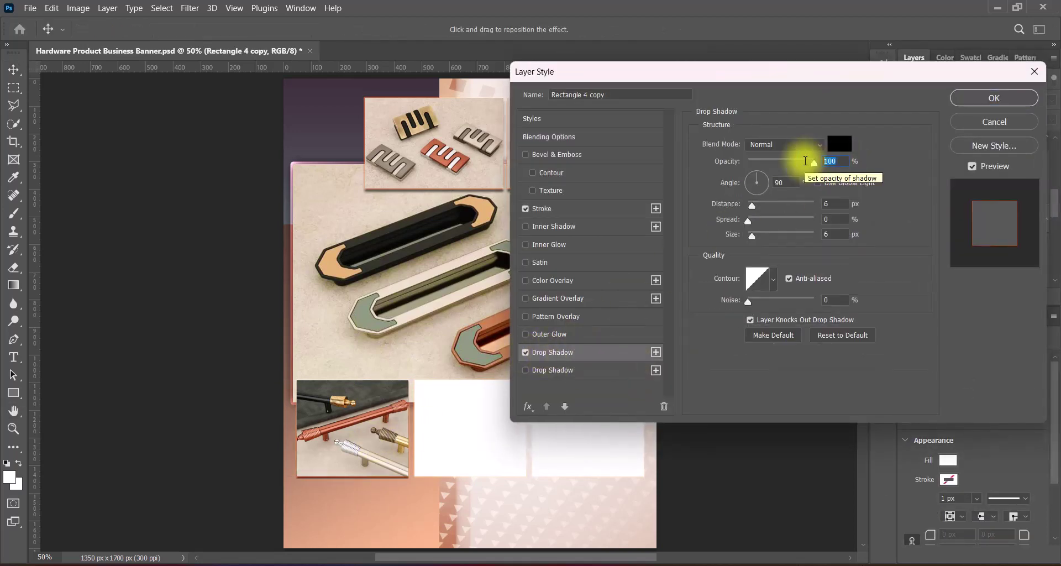
text(63)
double_click(817, 204)
text(12)
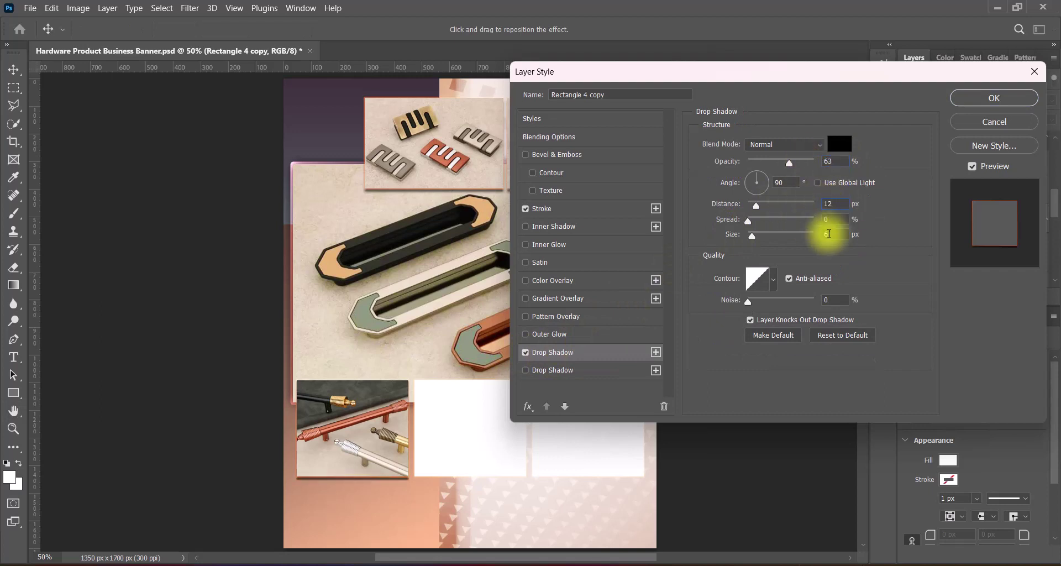
double_click(818, 234)
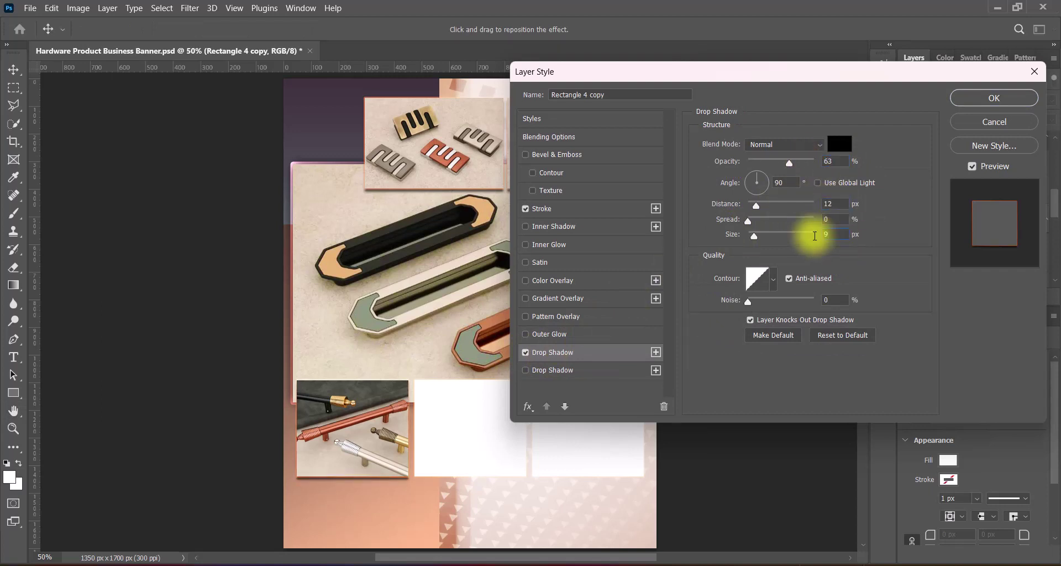
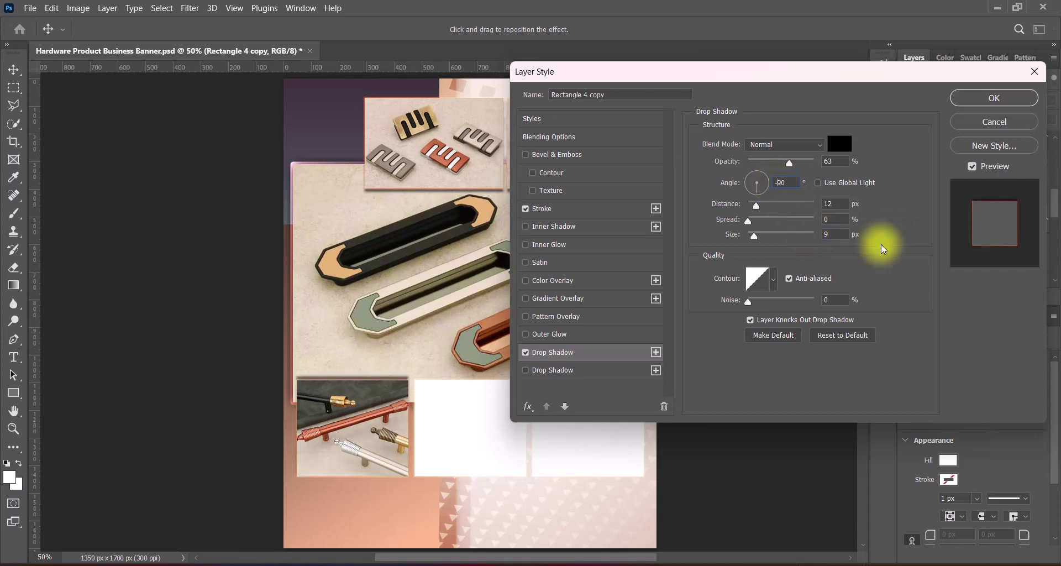
- Give the Rectangle 4 copy 2 frame a drop shadow with 63% opacity and 12 px distance
click(968, 100)
click(482, 416)
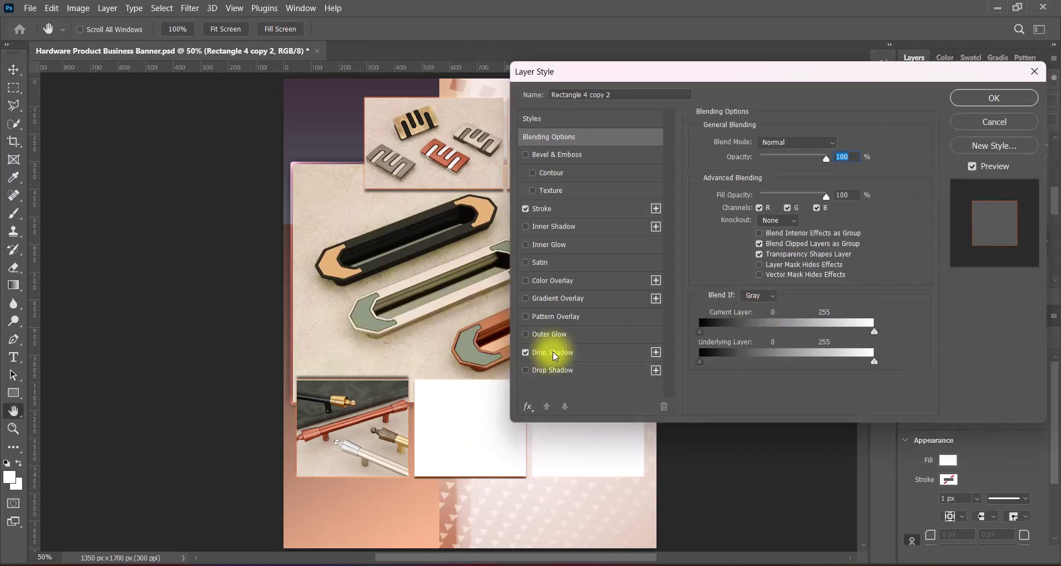
click(547, 352)
click(832, 161)
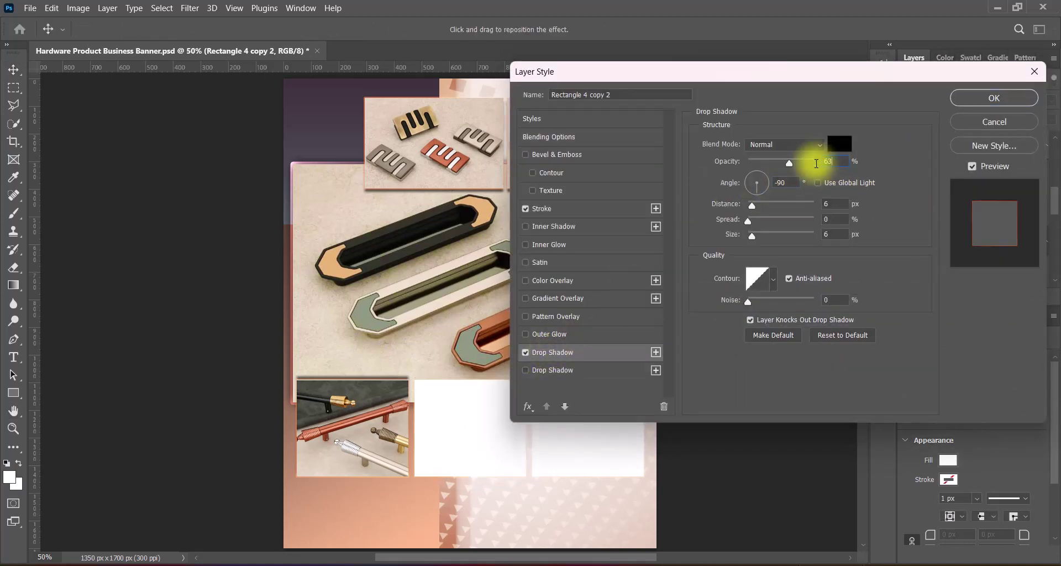
text(63)
click(833, 204)
text(12)
click(816, 235)
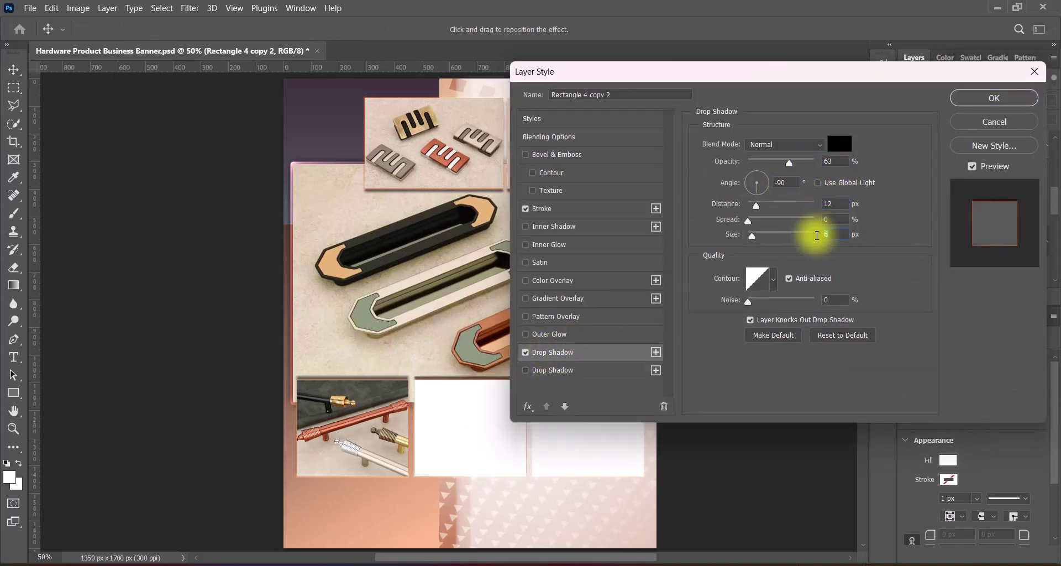
text(9)
key(Return)
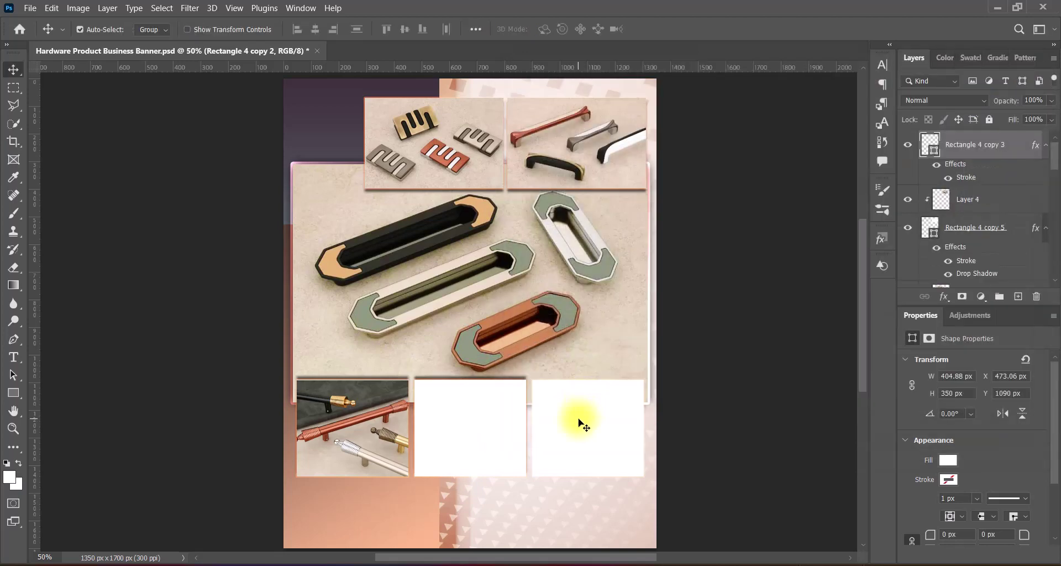
- Give the Rectangle 4 copy 3 frame a 63% opacity, -90° drop shadow, then save the banner
right_click(929, 145)
click(929, 147)
click(547, 352)
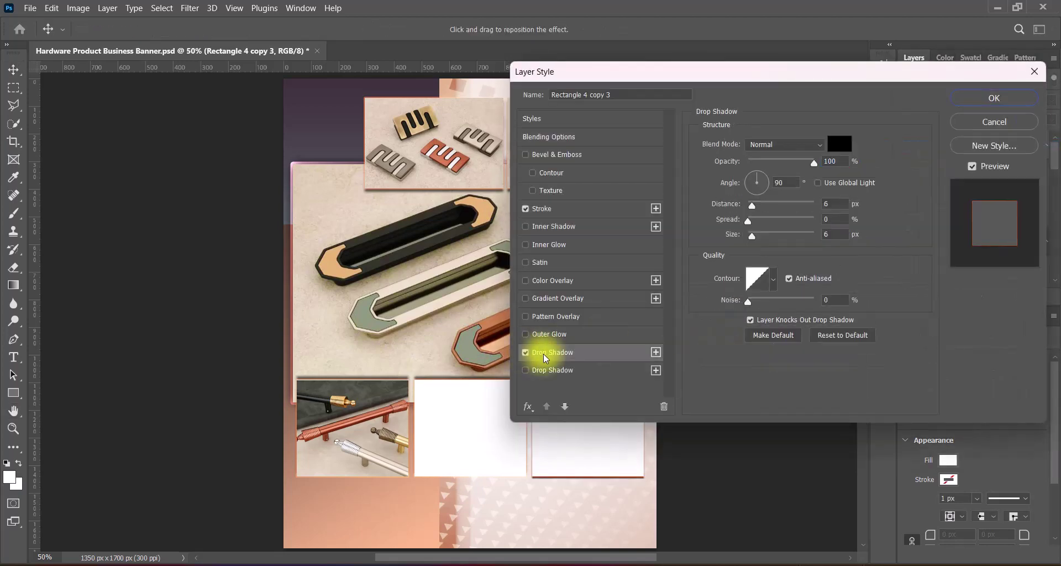
text(63)
click(776, 182)
text(-90)
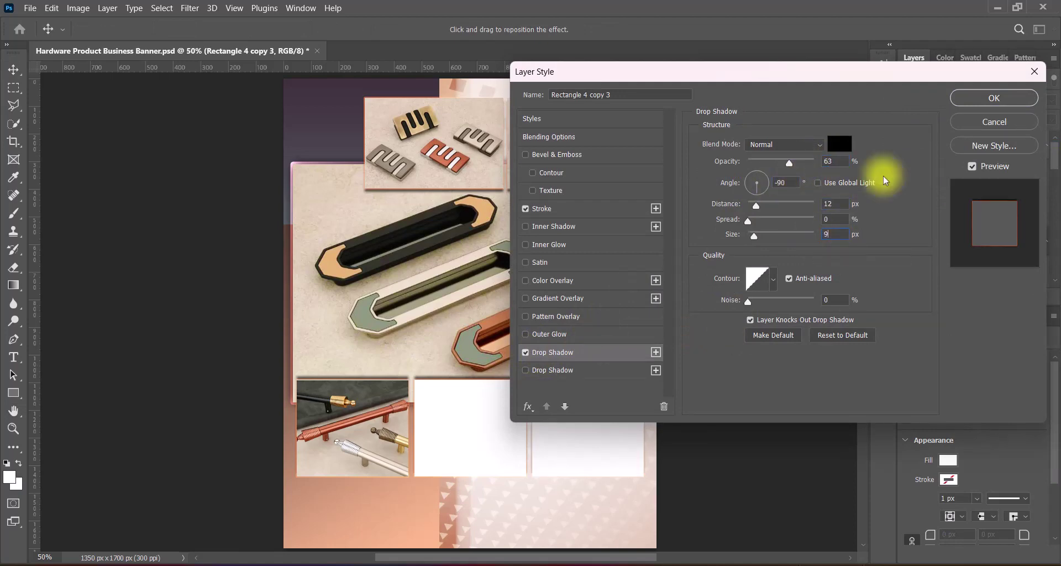
key(Return)
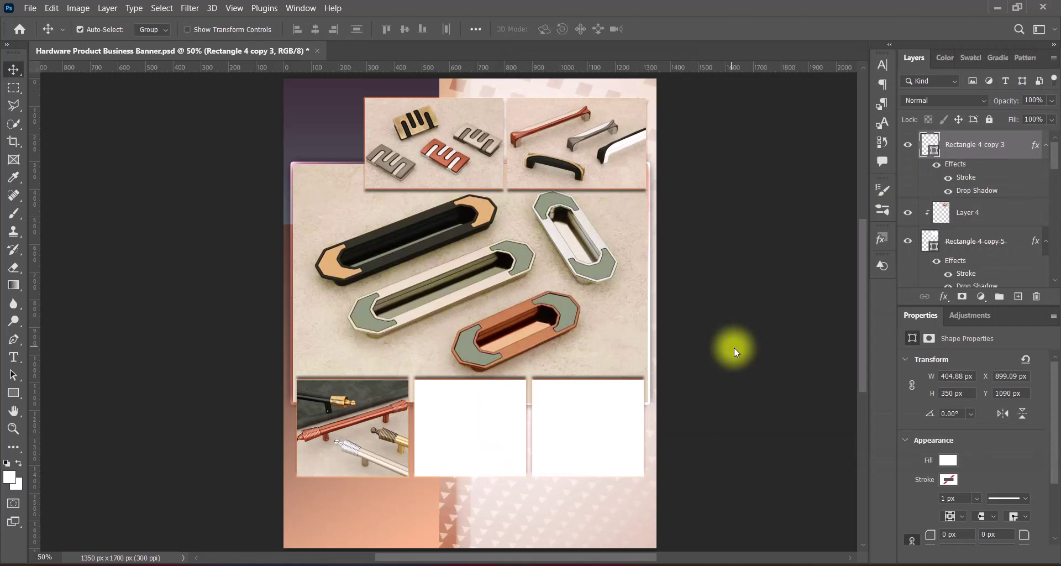
key(ctrl+s)
- Paste the knobs photo into the banner and shrink it to about half size
key(ctrl+v)
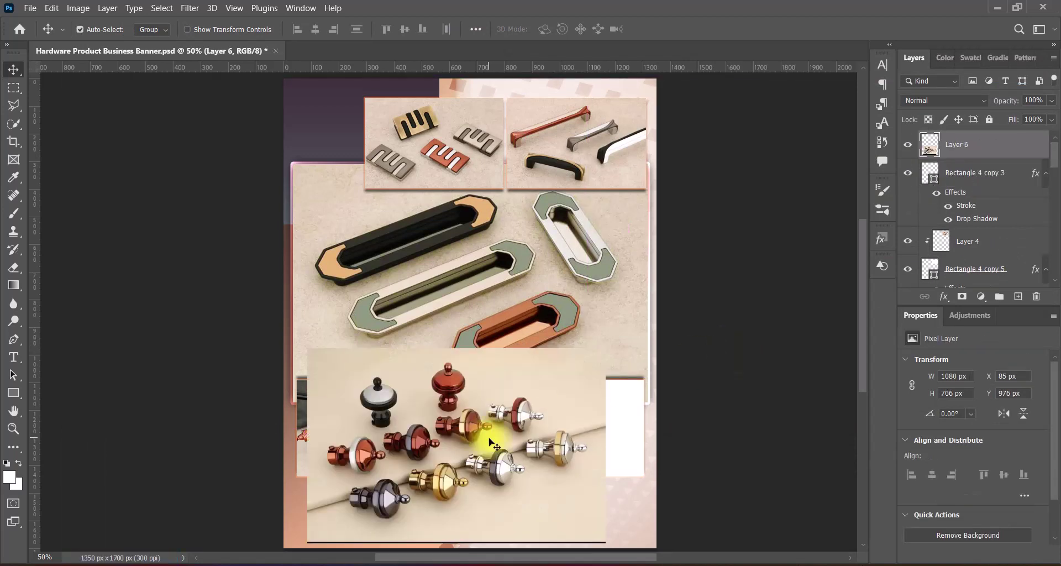
key(ctrl+t)
mouse_move(458, 303)
mouse_down()
mouse_move(480, 459)
mouse_move(498, 374)
mouse_up()
key(Return)
- Move Layer 6 above the middle frame layer and clip it to that frame
click(486, 462)
click(486, 434)
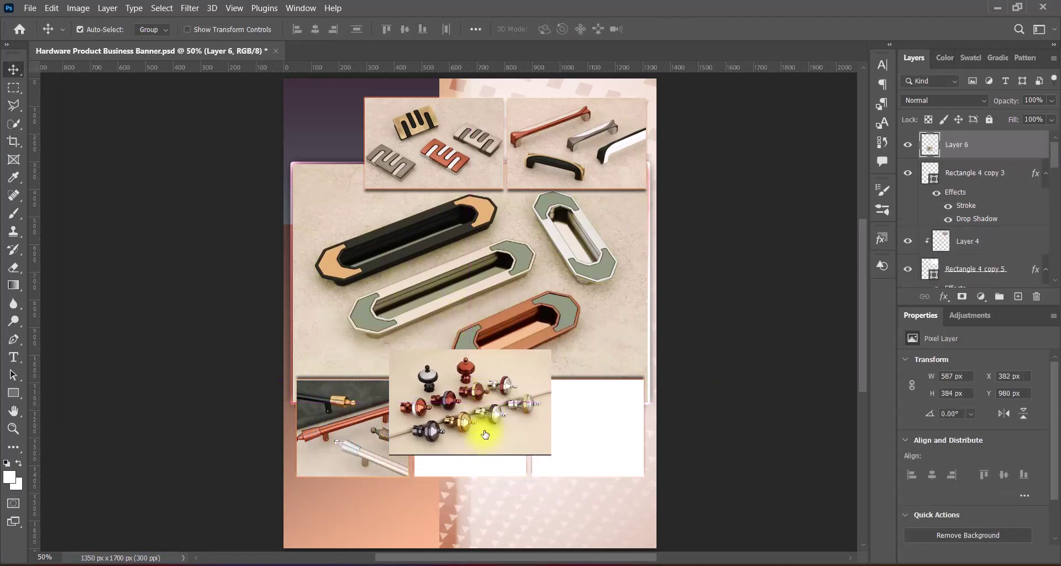
click(512, 470)
click(507, 419)
mouse_move(962, 145)
mouse_down()
mouse_move(982, 298)
mouse_move(975, 220)
mouse_up()
right_click(975, 220)
click(884, 271)
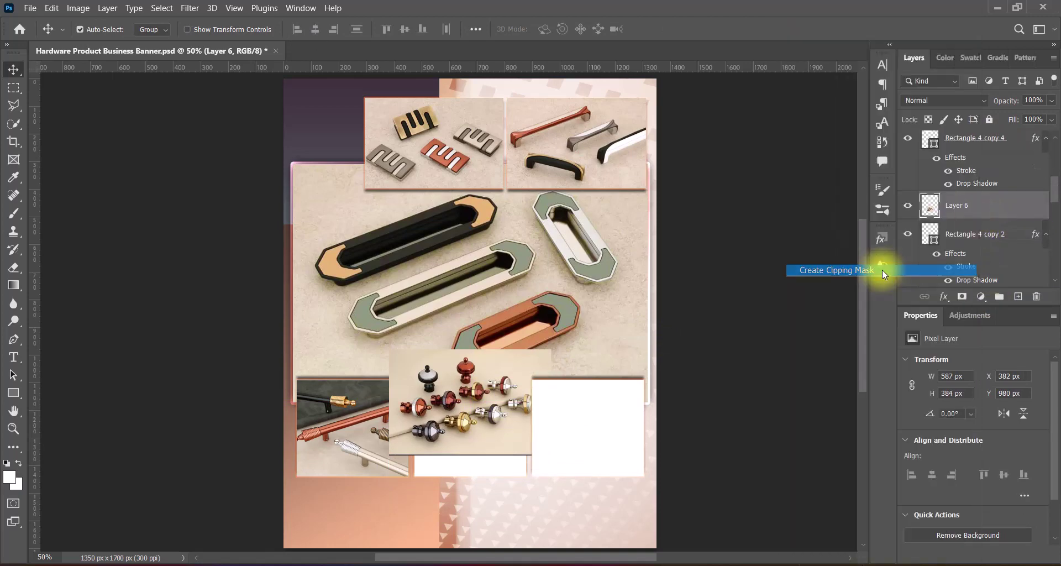
- Move and scale the knobs photo to fit inside the bottom-middle frame
key(ctrl+t)
drag(490, 423, 490, 448)
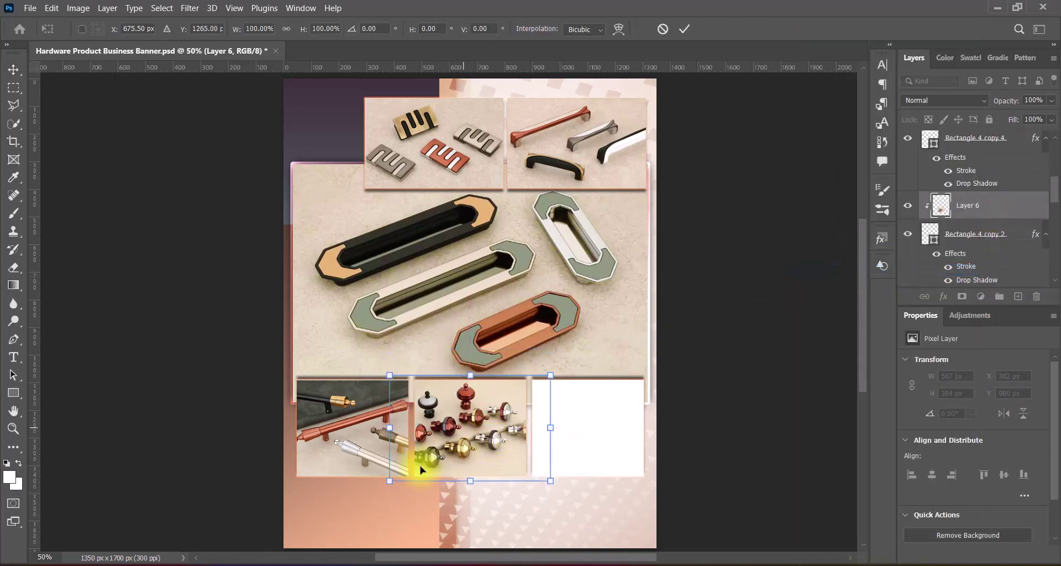
drag(390, 480, 391, 479)
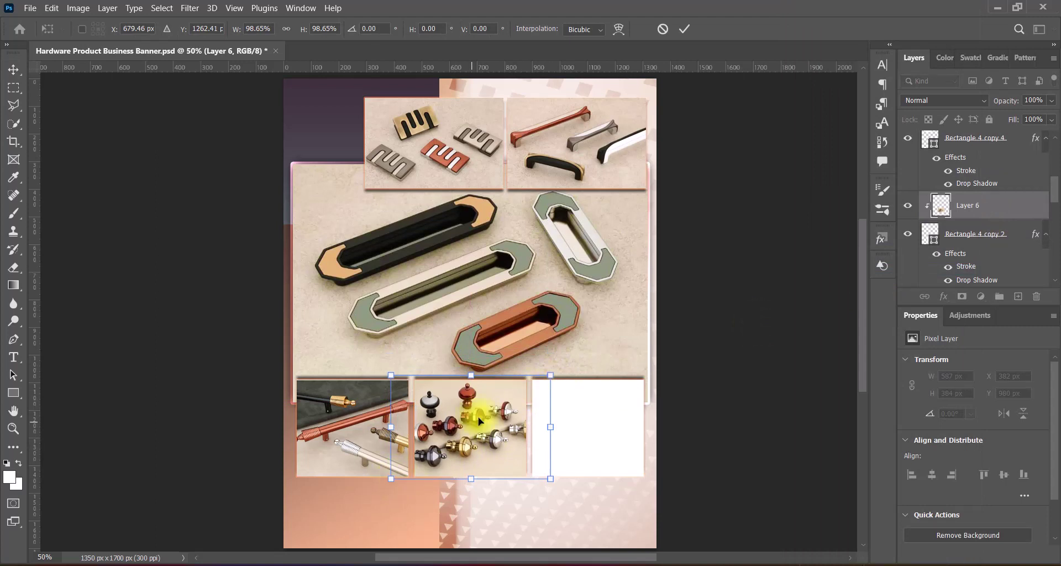
drag(391, 375, 396, 378)
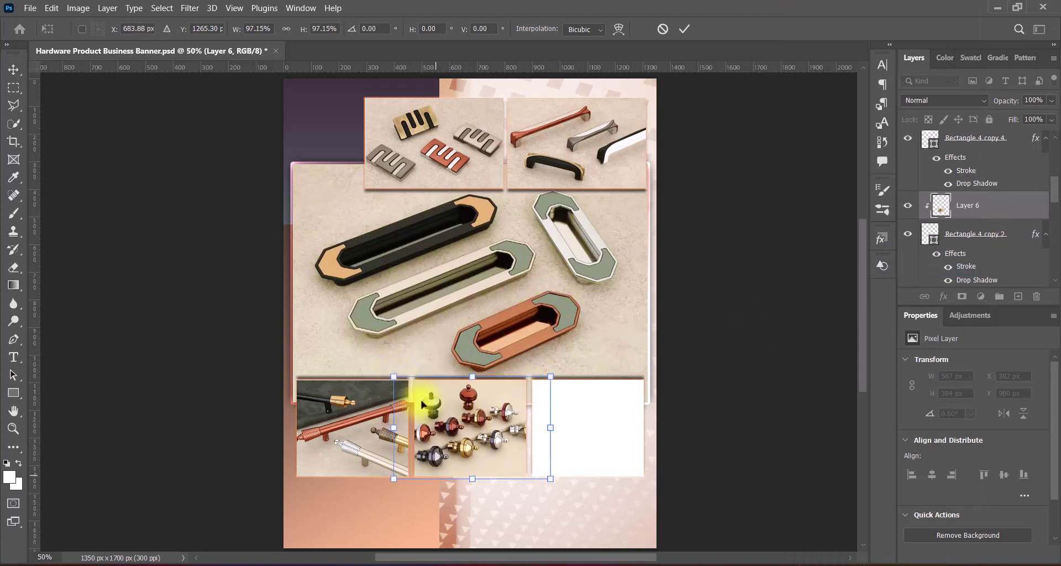
key(Return)
key(Right)
key(Right)
key(Right)
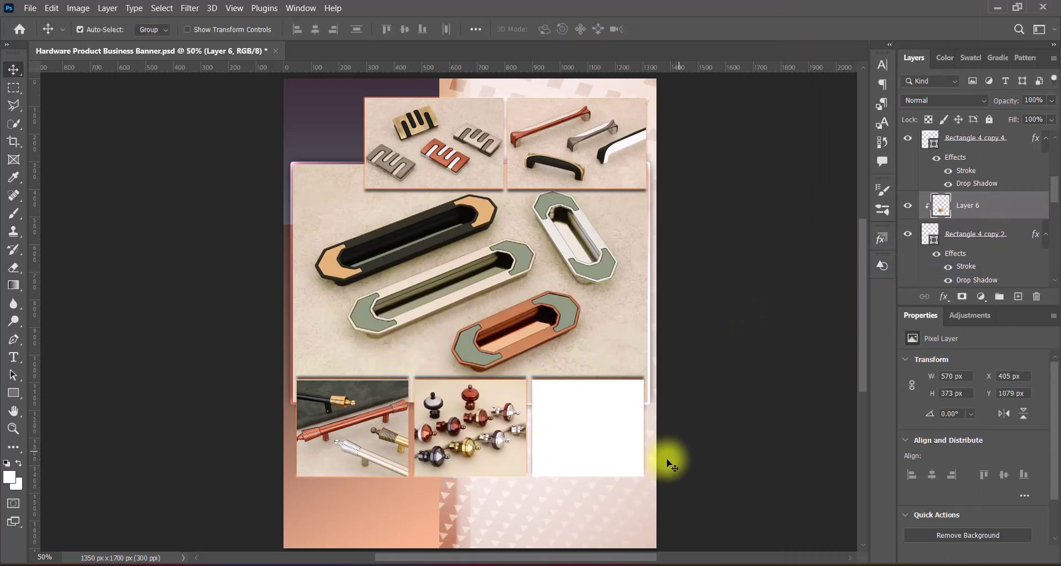
key(Left)
key(Left)
key(Left)
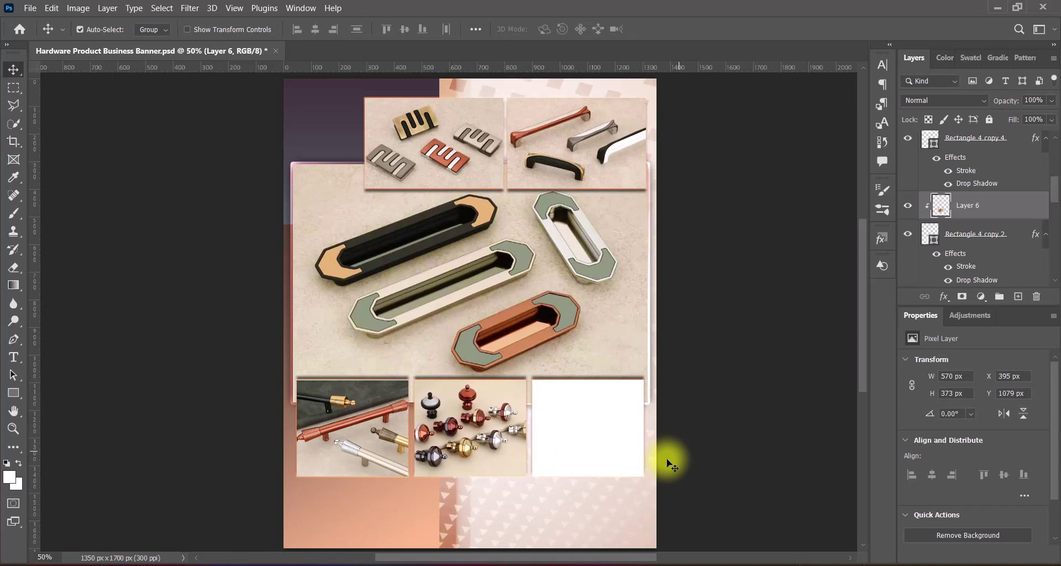
- Apply the Increase Saturation Hue/Saturation preset to the knobs photo
click(77, 7)
click(249, 110)
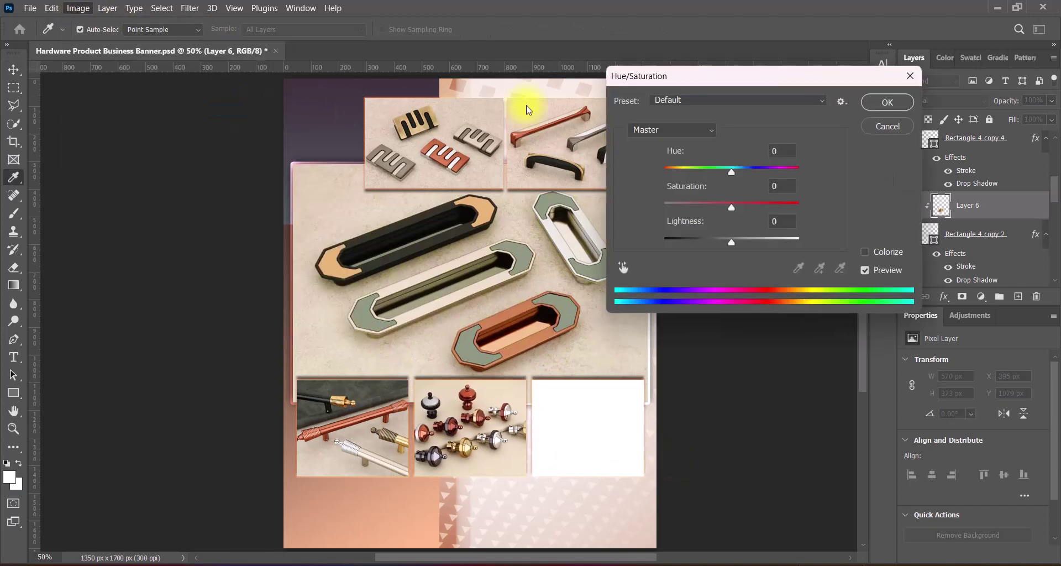
click(738, 100)
click(690, 165)
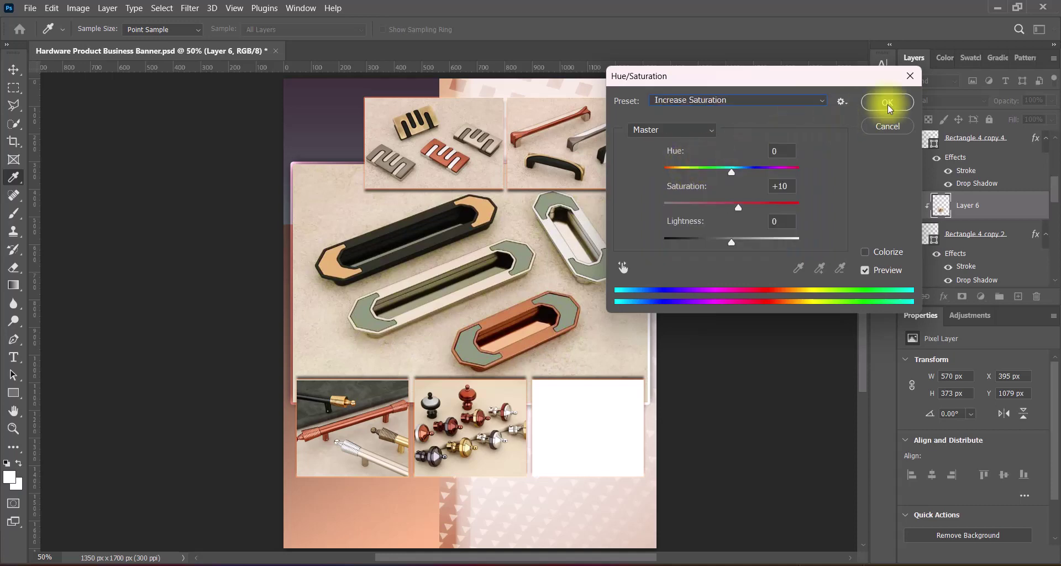
click(887, 103)
- Try the Red Boost preset, discard it, and save the banner
click(78, 8)
click(251, 111)
click(675, 101)
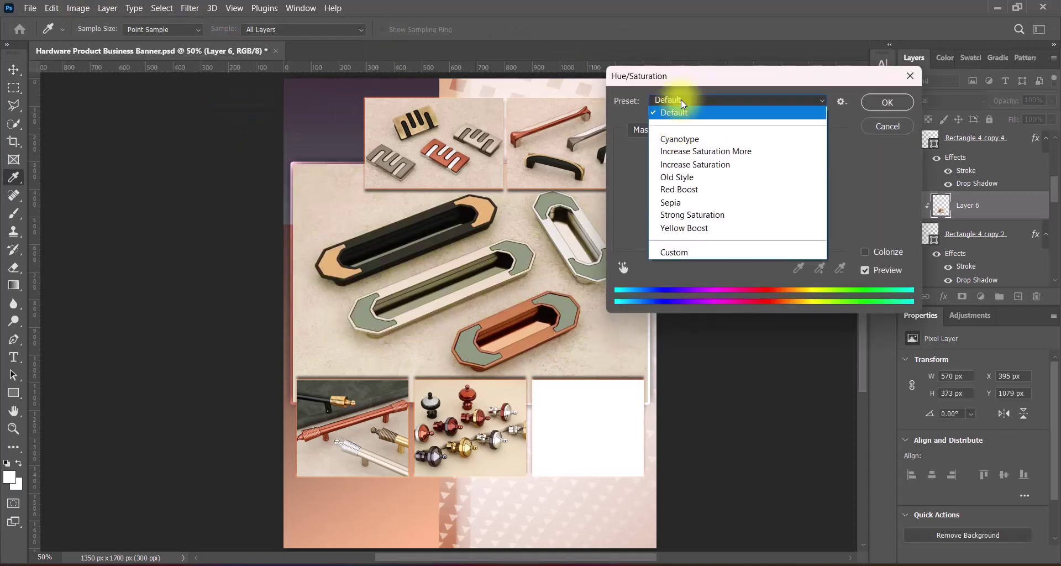
click(684, 185)
click(896, 129)
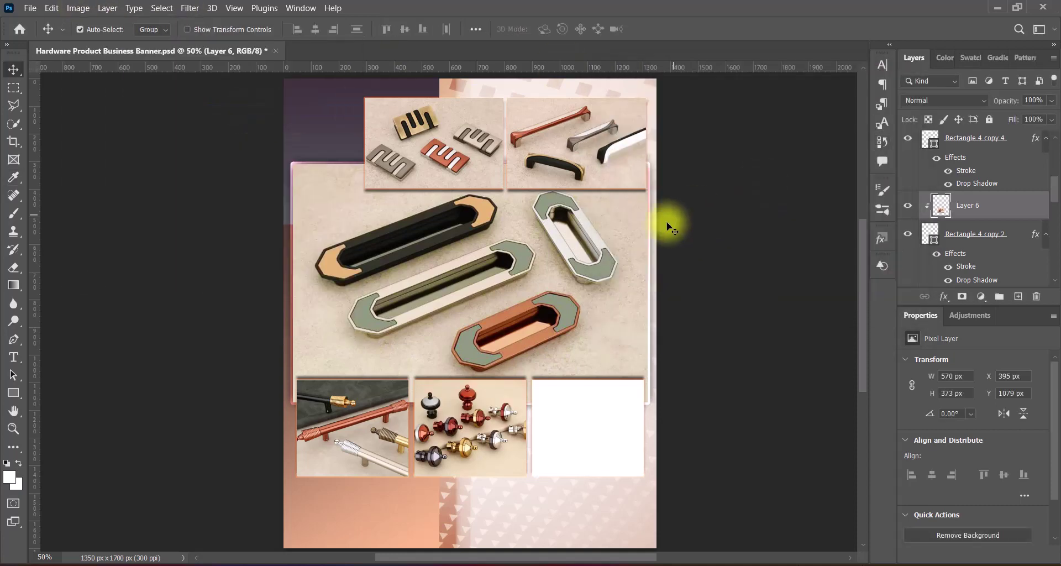
key(ctrl+s)
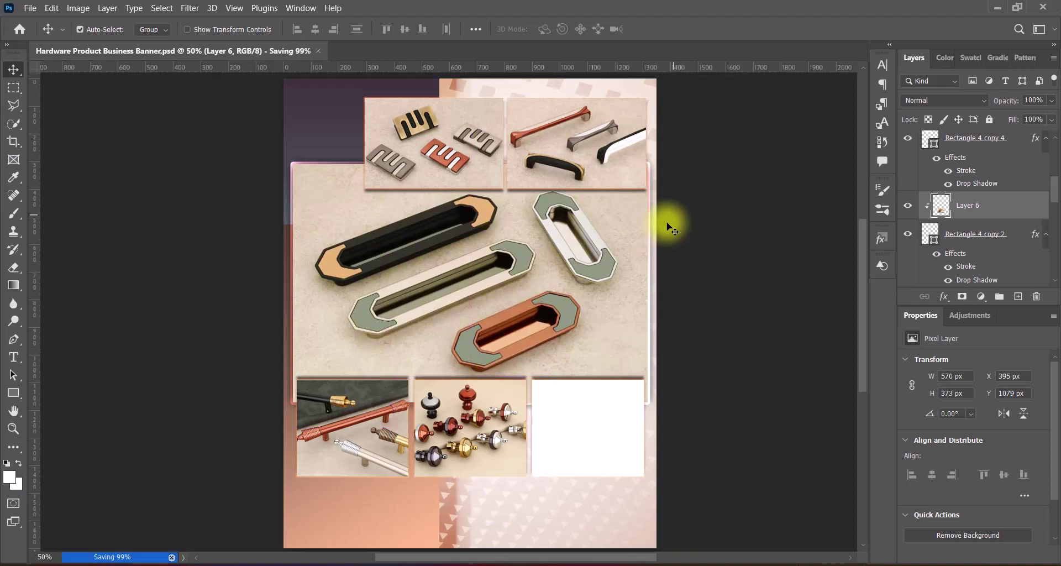
- Paste the hook-rack photo, move it lower, and try Hue/Saturation colour presets on it
key(ctrl+v)
drag(609, 336, 608, 367)
click(77, 8)
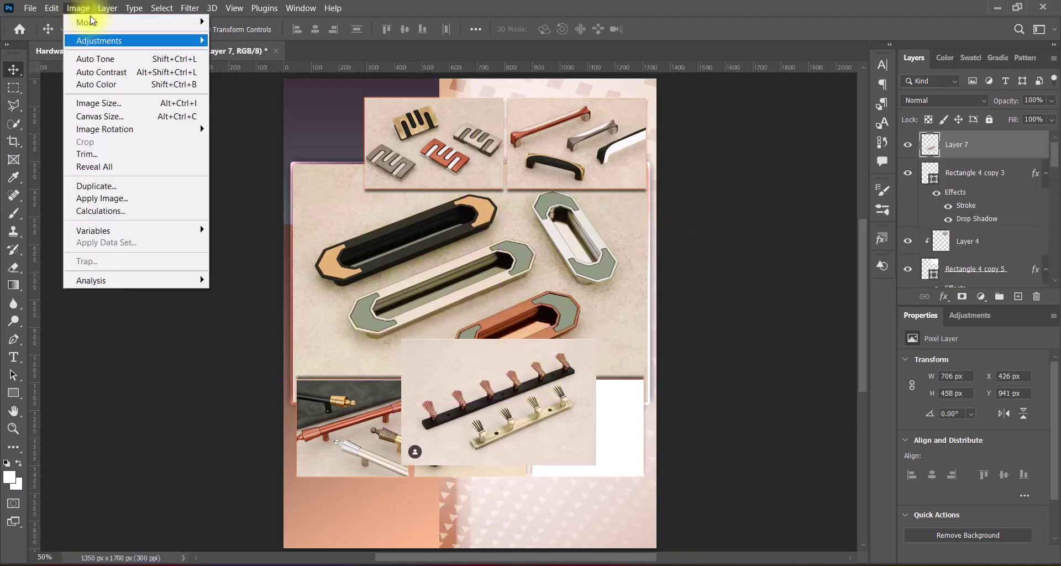
click(250, 110)
click(694, 102)
click(691, 201)
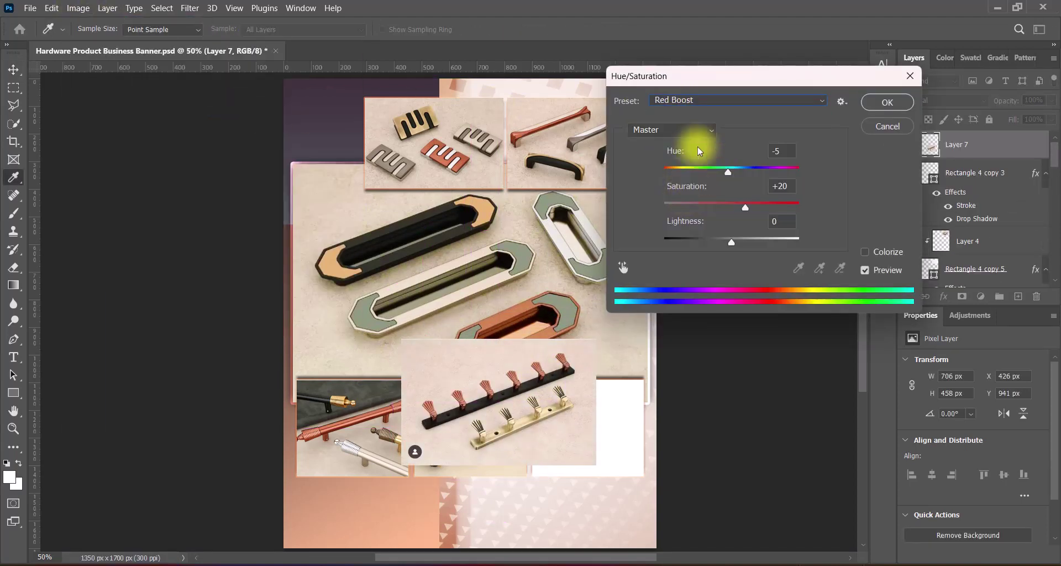
click(712, 100)
scroll(712, 105, up, 2)
click(712, 160)
- Apply the Red Boost Hue/Saturation preset to the hook-rack photo
click(887, 102)
click(78, 7)
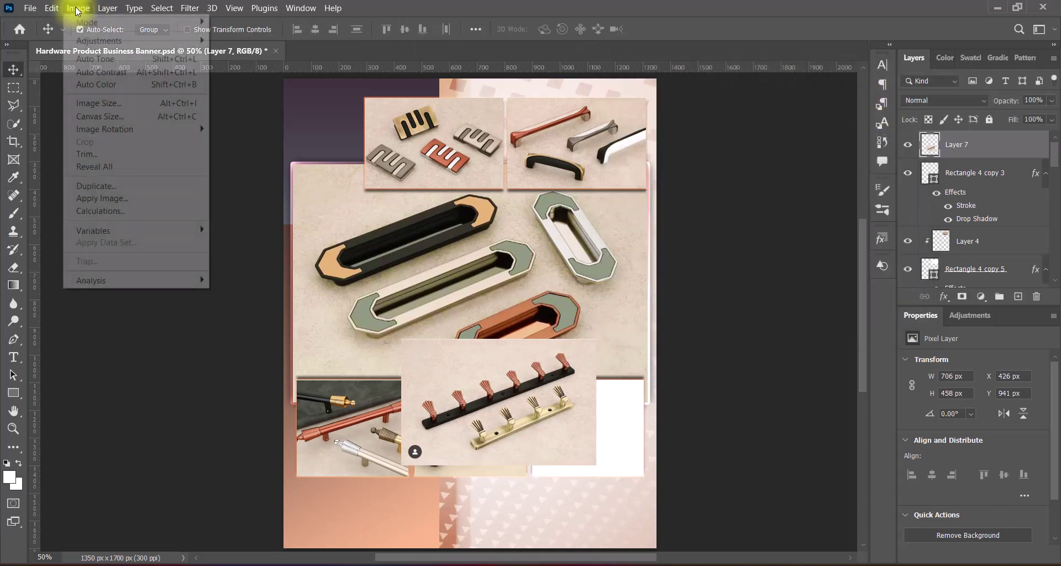
click(250, 110)
click(711, 100)
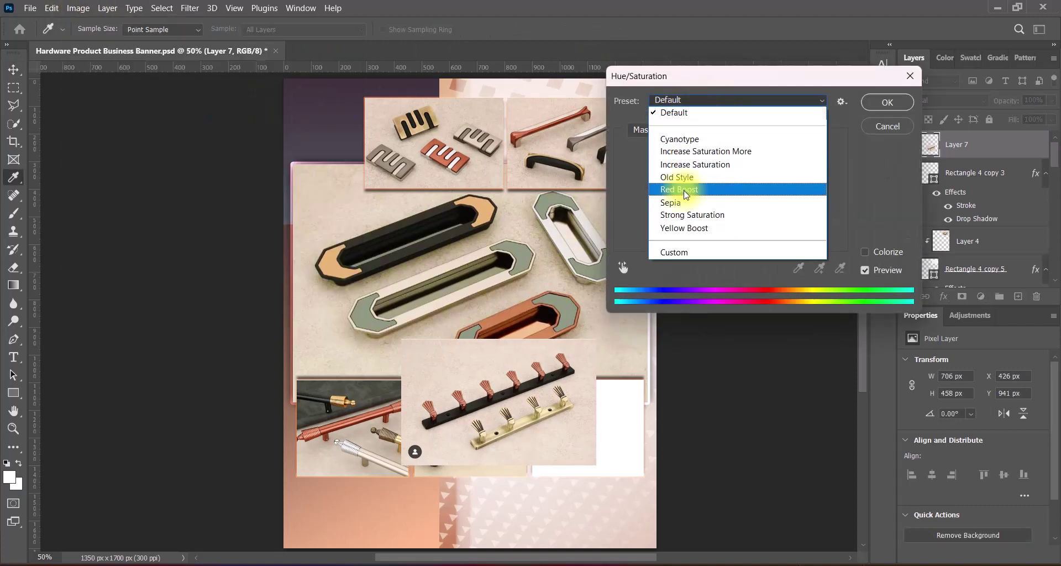
click(685, 194)
click(887, 102)
- Move the hook-rack photo to the bottom-right frame and clip it to that frame
key(v)
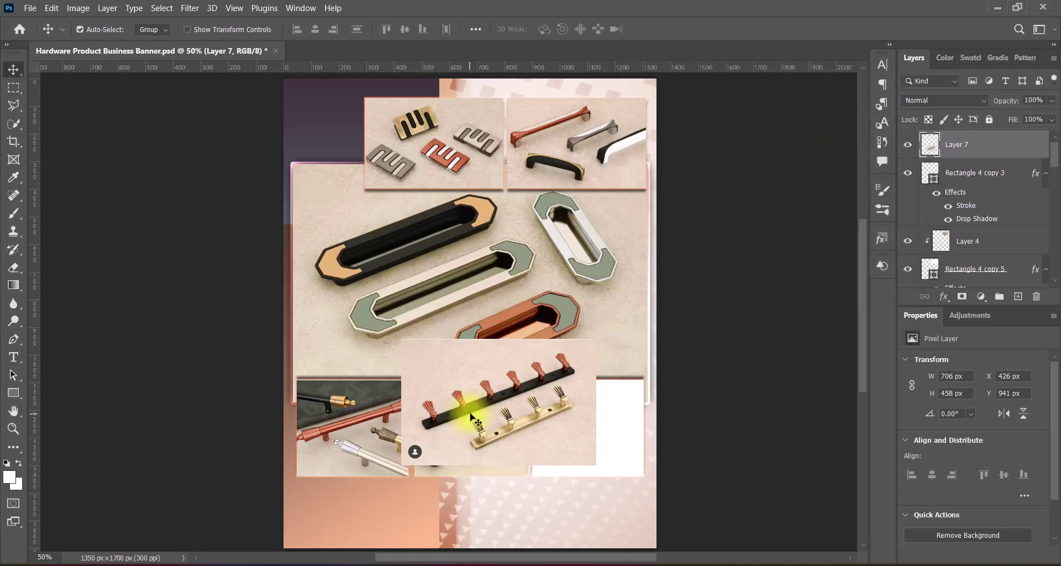
mouse_move(470, 417)
mouse_down()
mouse_move(558, 380)
mouse_move(559, 399)
mouse_up()
right_click(978, 144)
click(801, 275)
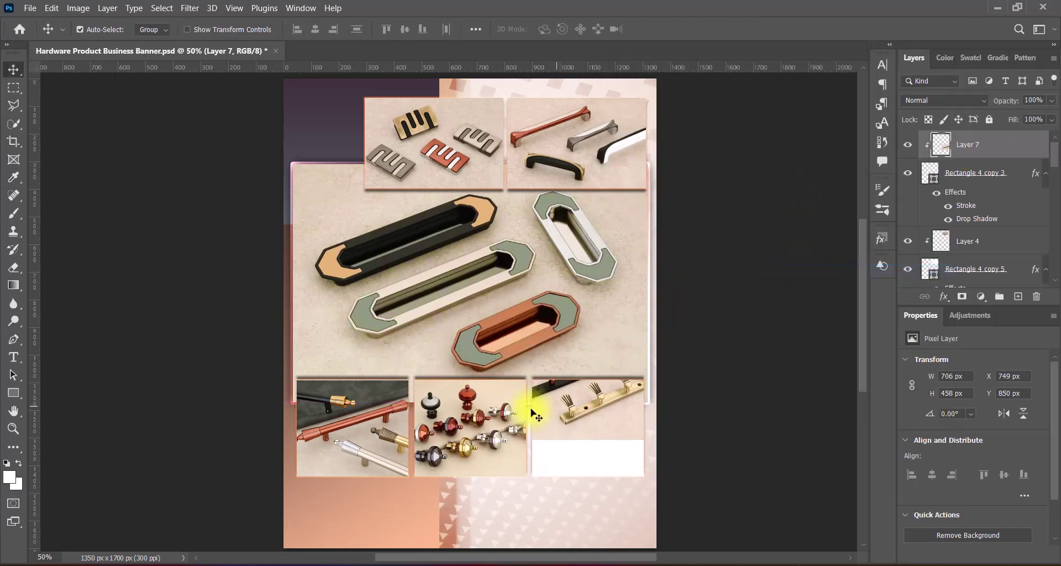
- Scale the hooks photo down to about 555 × 360 px, aligned with its frame
key(ctrl+t)
drag(531, 356, 512, 373)
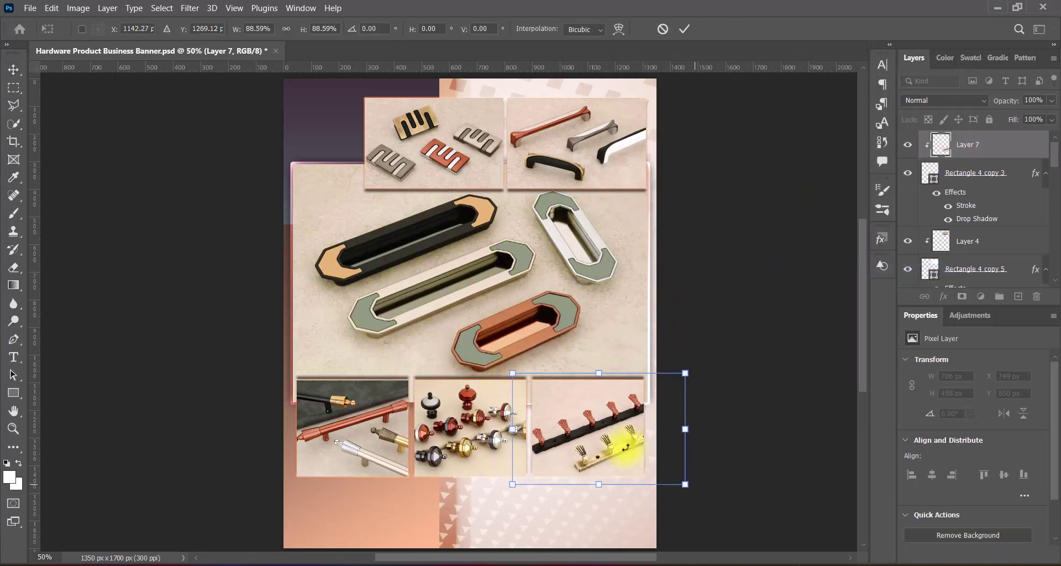
drag(687, 550, 676, 479)
drag(513, 373, 515, 374)
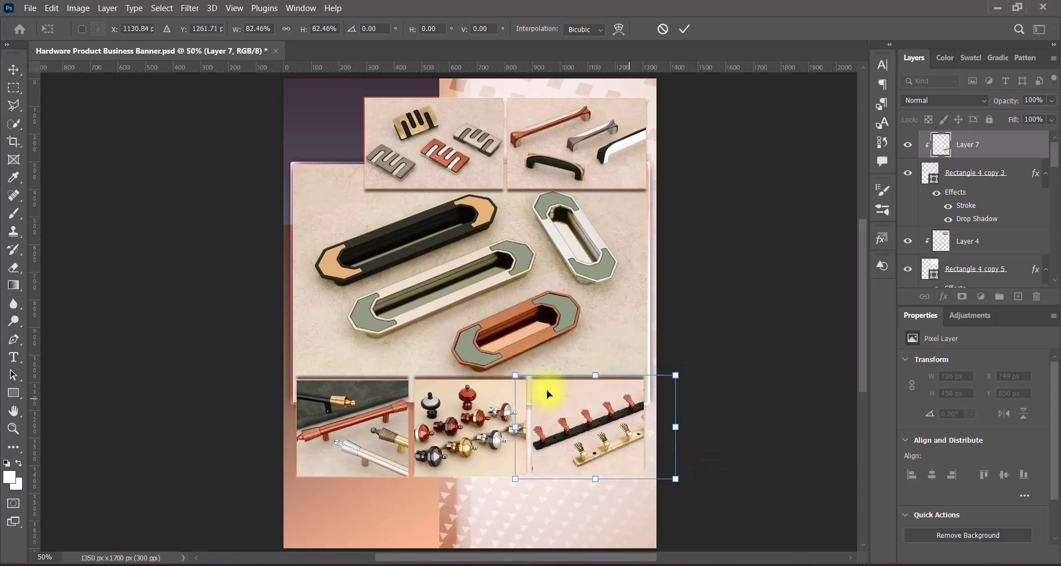
drag(675, 376, 672, 378)
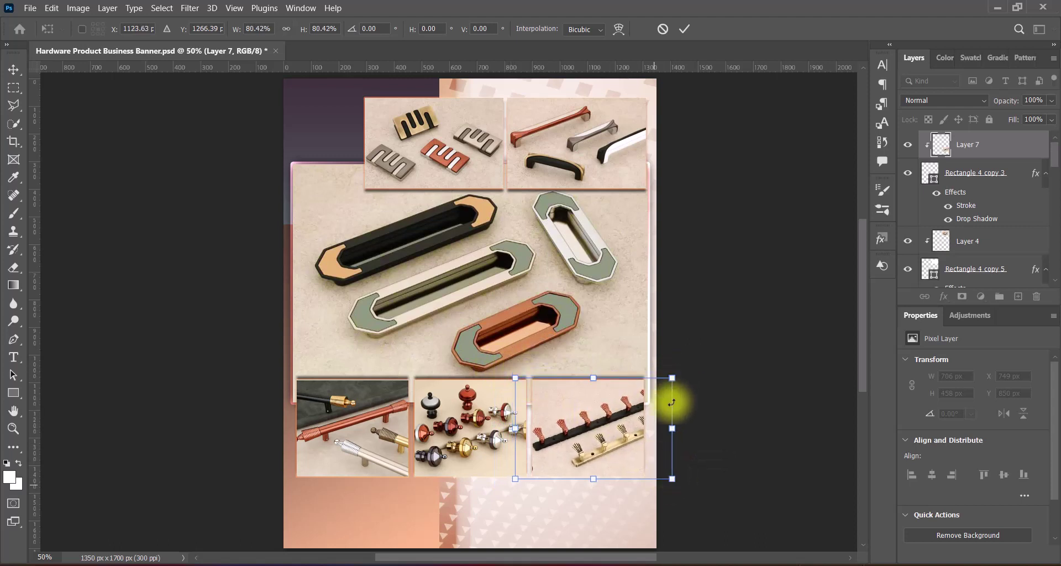
drag(673, 476, 667, 477)
key(Return)
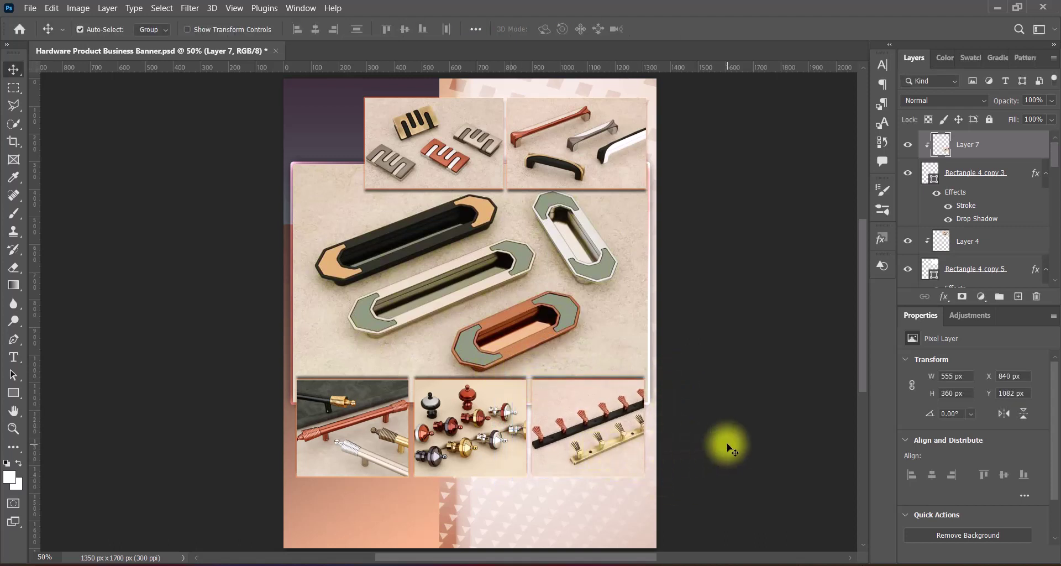
- Inspect the drop shadow settings of the first lower-row frame
click(742, 454)
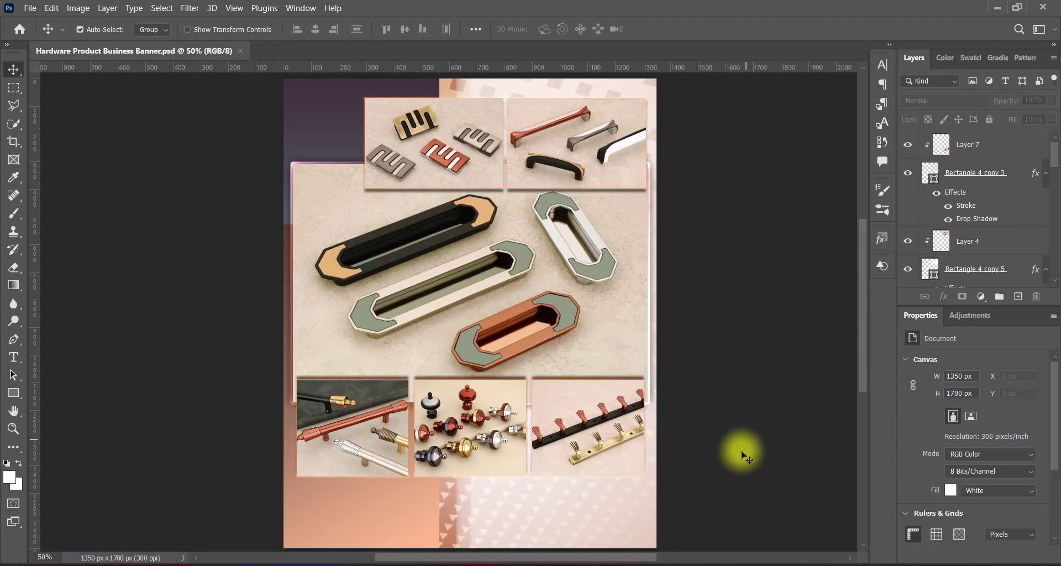
click(378, 405)
scroll(1019, 213, up, 1)
right_click(951, 213)
click(907, 218)
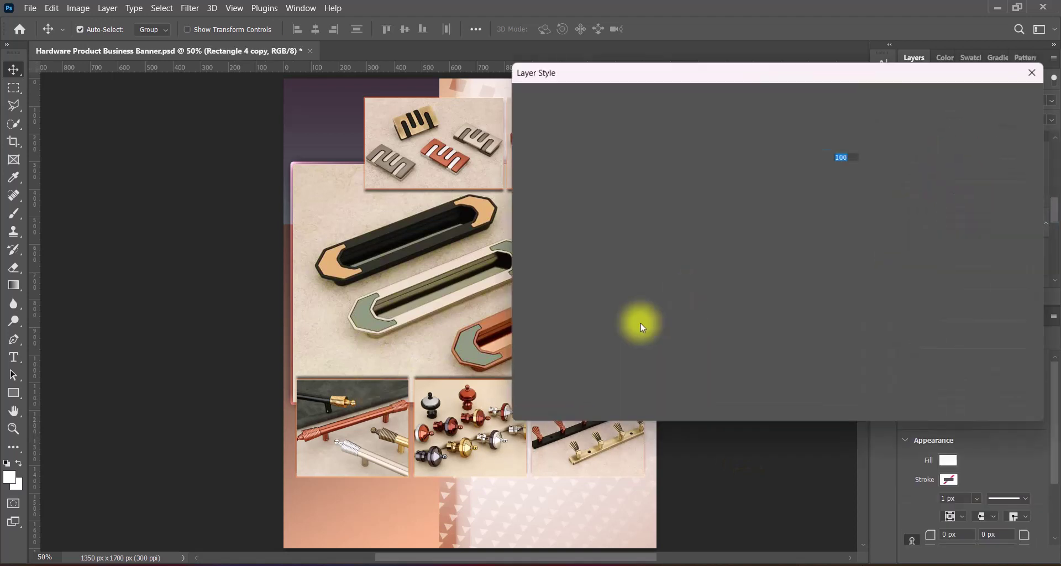
click(567, 352)
double_click(831, 204)
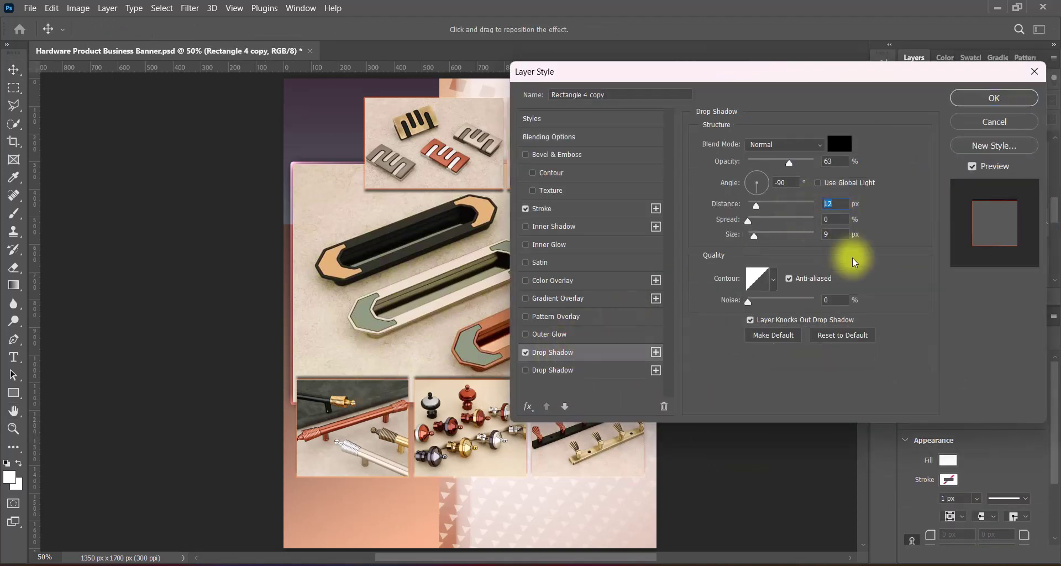
click(994, 98)
- Inspect the drop shadow on the Rectangle 4 copy 2 middle frame
click(471, 429)
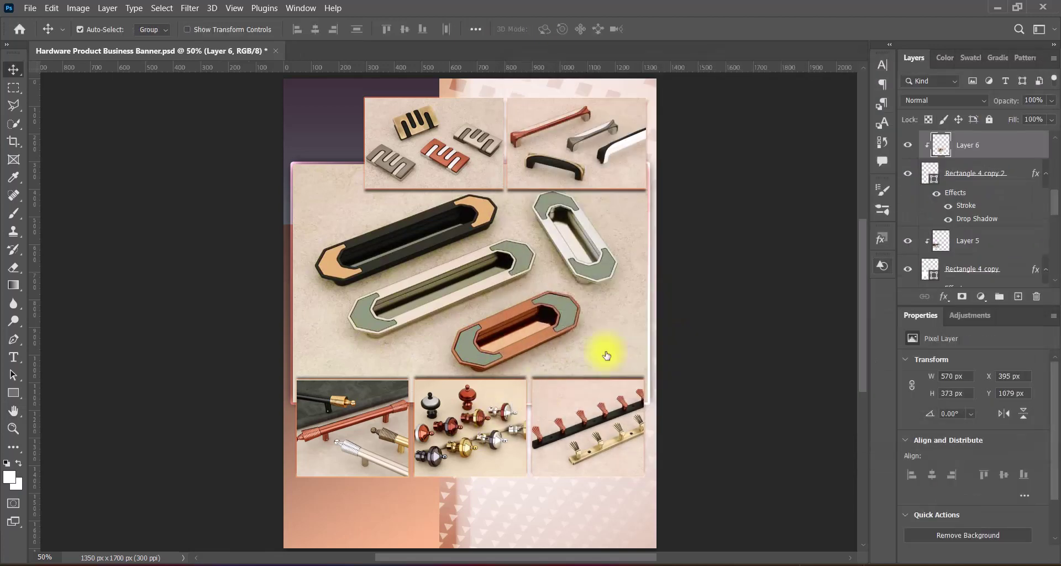
right_click(930, 166)
click(930, 176)
click(603, 352)
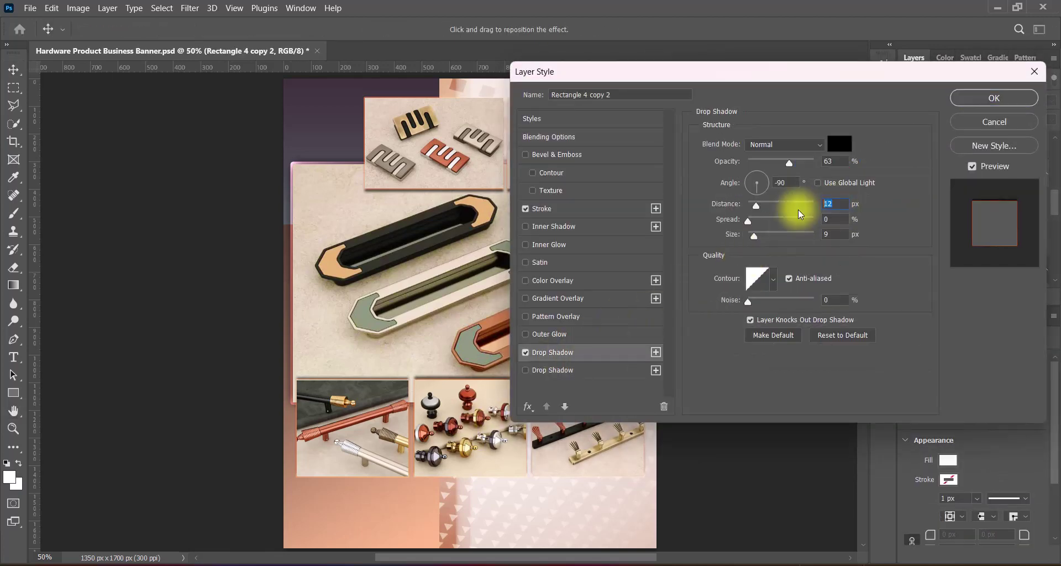
click(996, 104)
- Inspect the Rectangle 4 copy 3 frame's drop shadow, then save the banner
click(644, 355)
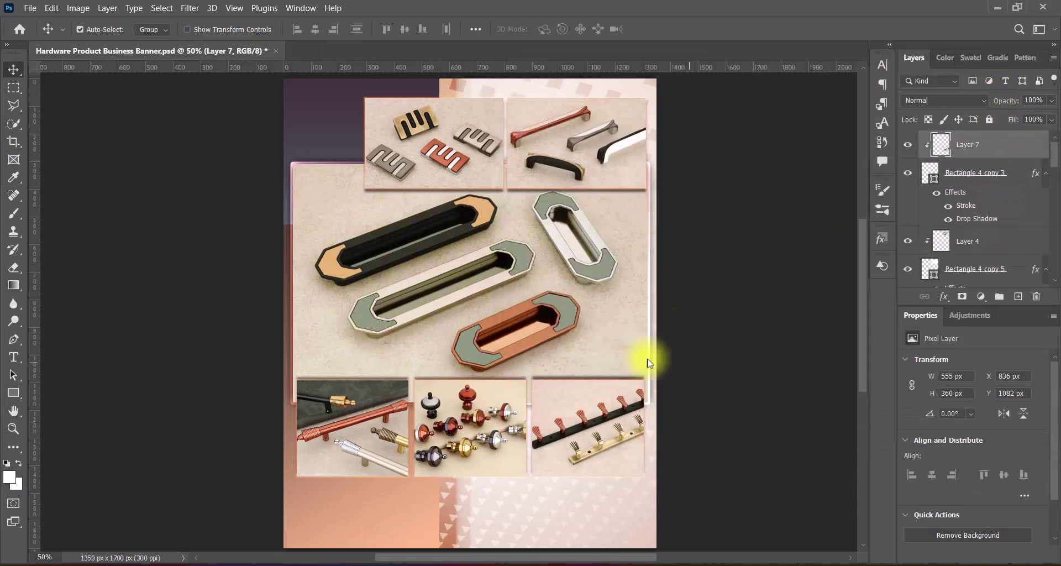
right_click(933, 166)
click(934, 175)
click(548, 352)
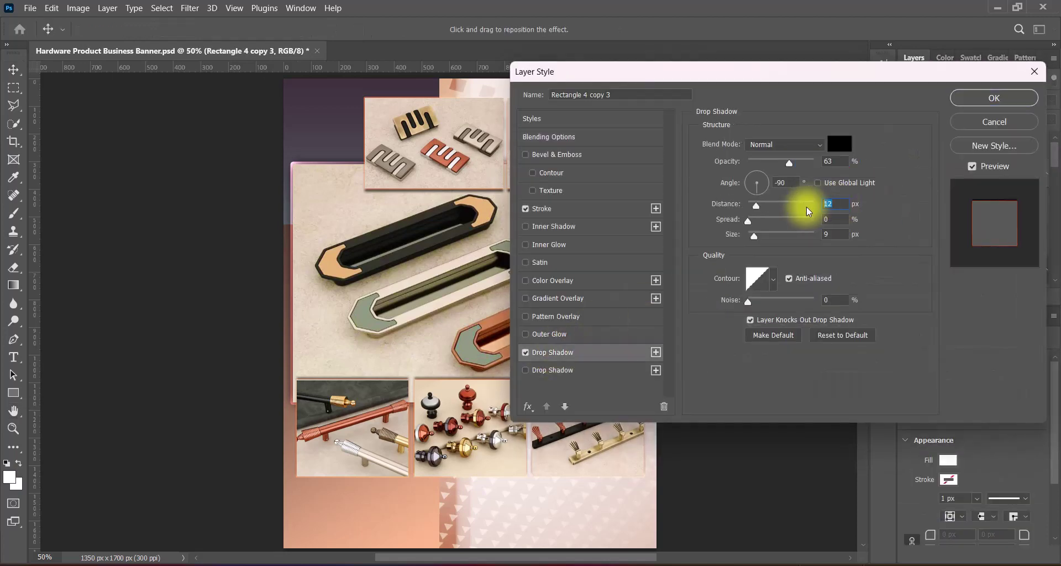
click(989, 102)
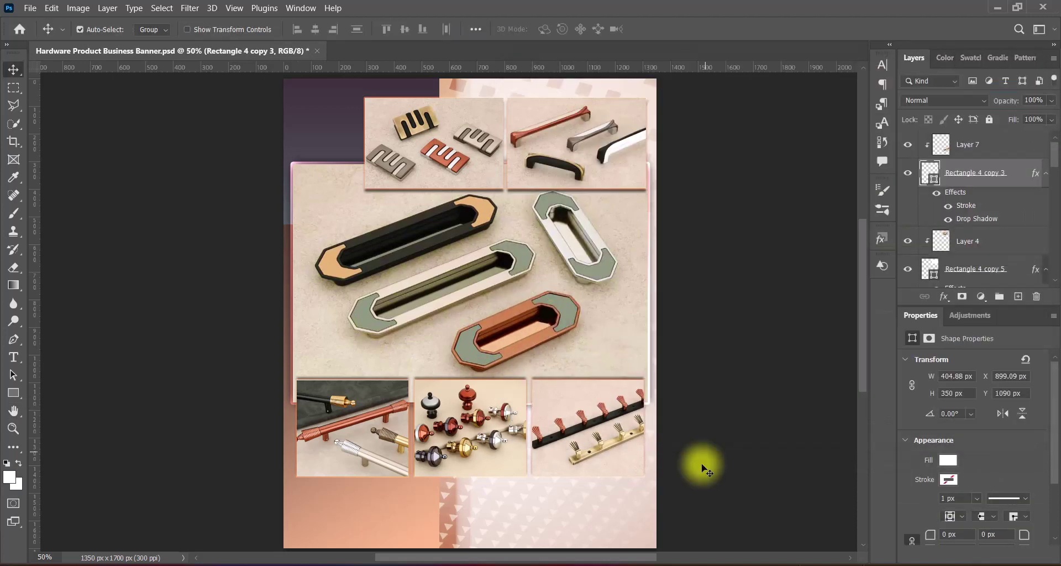
key(ctrl+s)
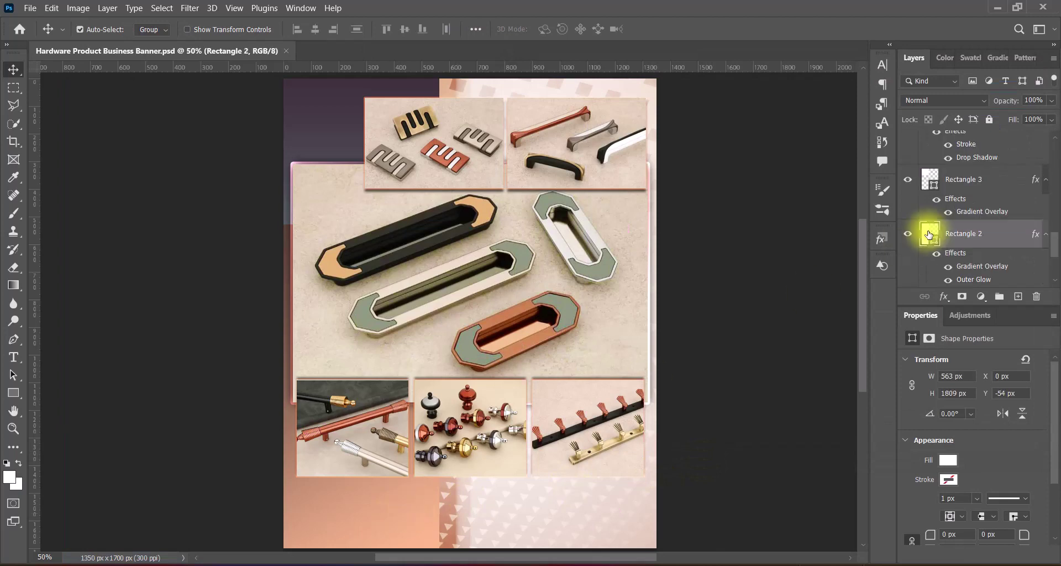
- Switch Rectangle 2's gradient overlay blending method to Linear
double_click(923, 230)
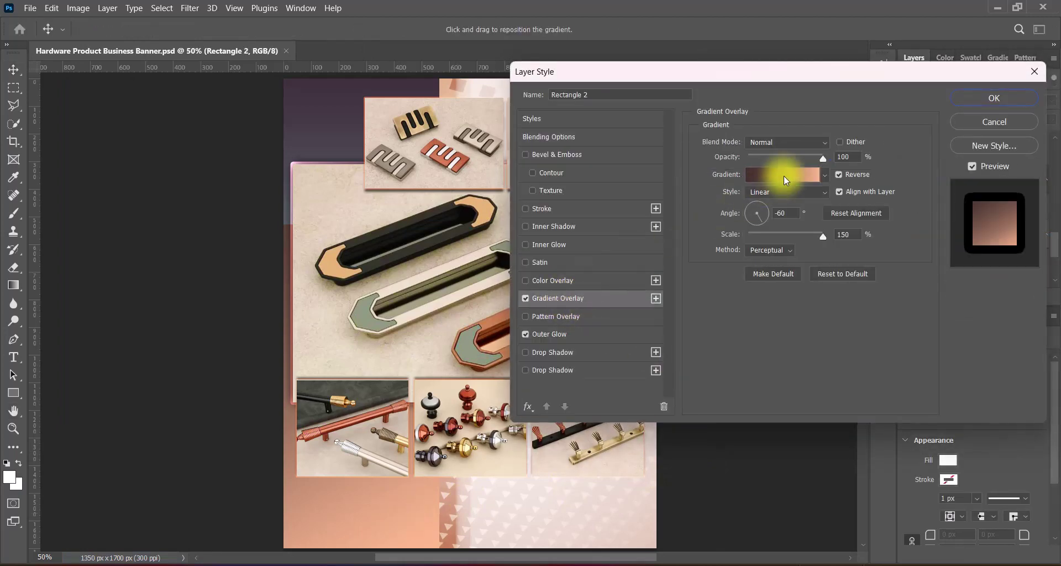
click(783, 175)
click(927, 141)
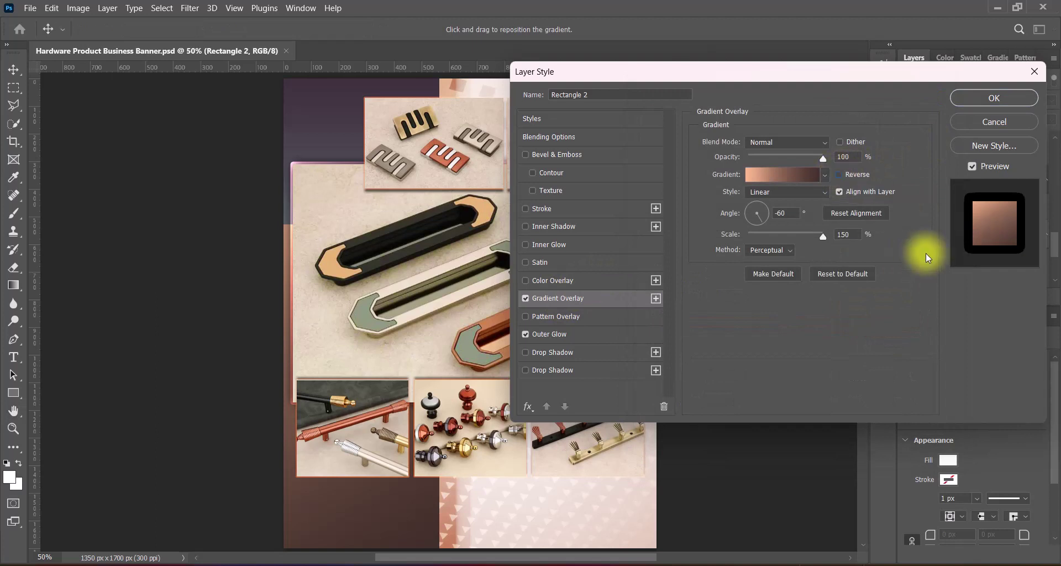
click(771, 250)
click(775, 266)
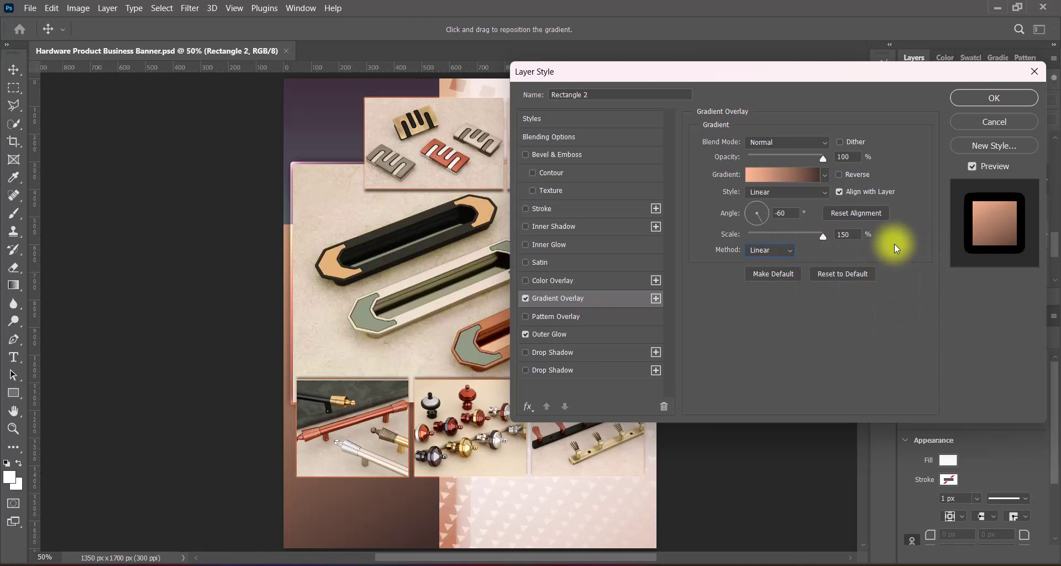
- Change the gradient's right stop to dark brown 533d36, apply, and save
click(790, 174)
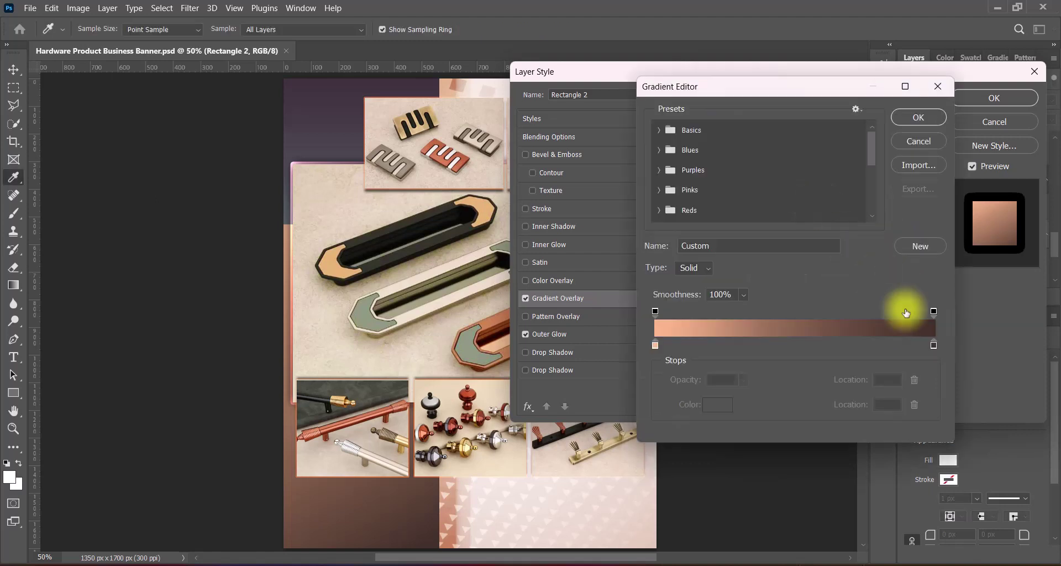
click(934, 344)
double_click(934, 345)
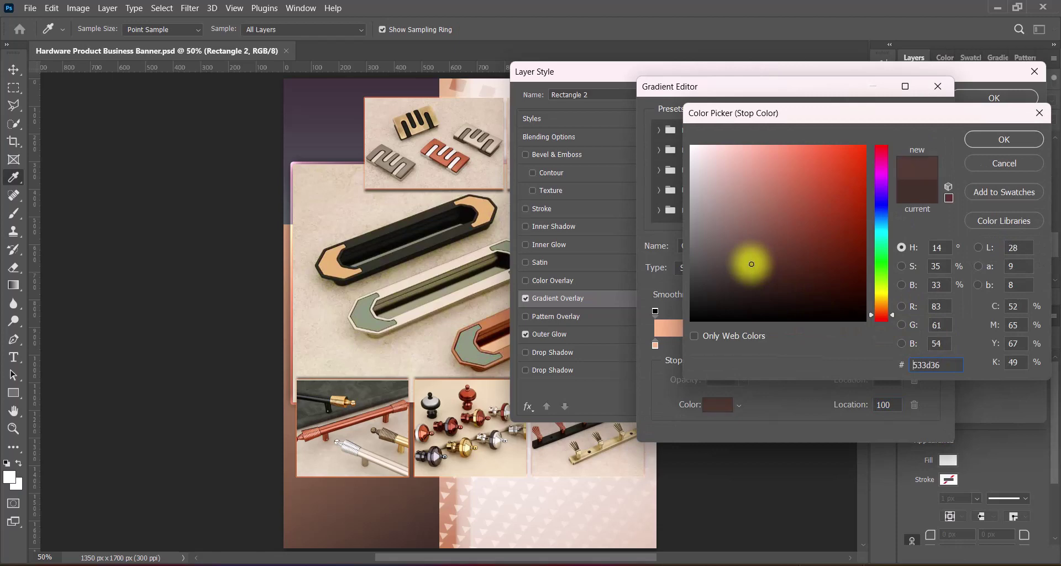
click(1005, 139)
click(915, 116)
click(994, 98)
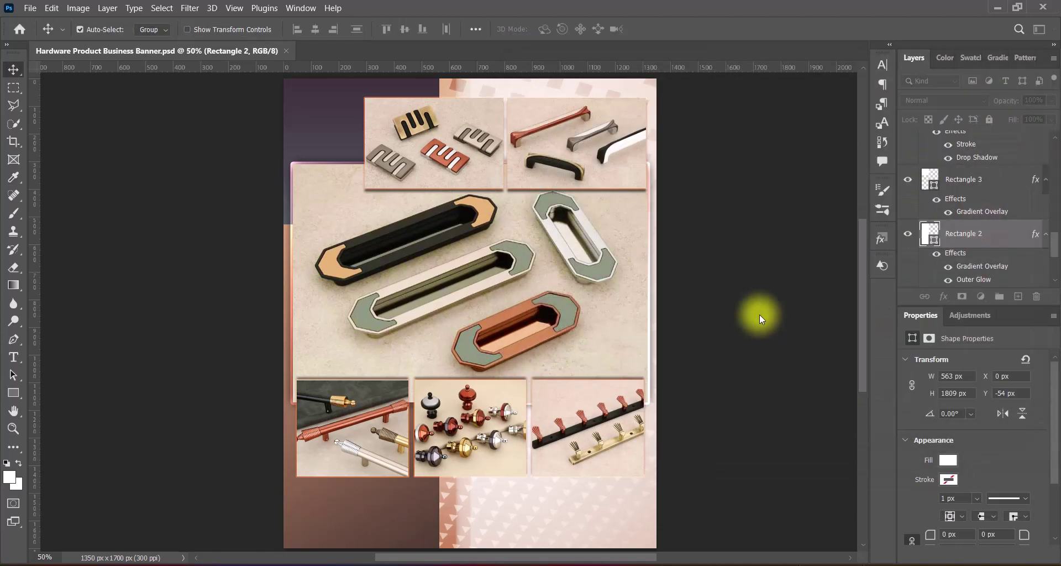
key(ctrl+s)
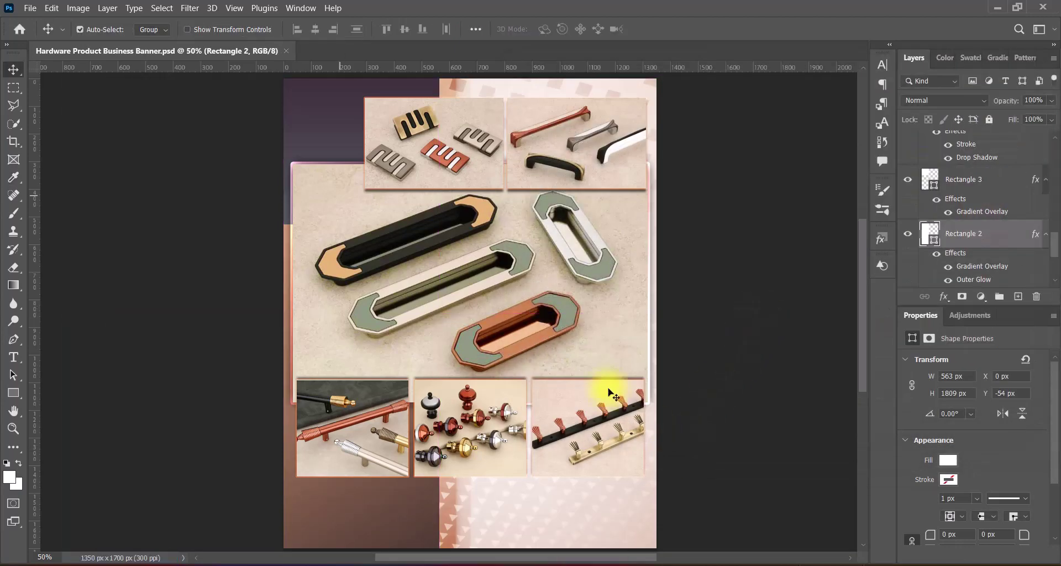
- Draw a large rectangle, Rectangle 5, over the banner's left side
click(1018, 296)
click(13, 393)
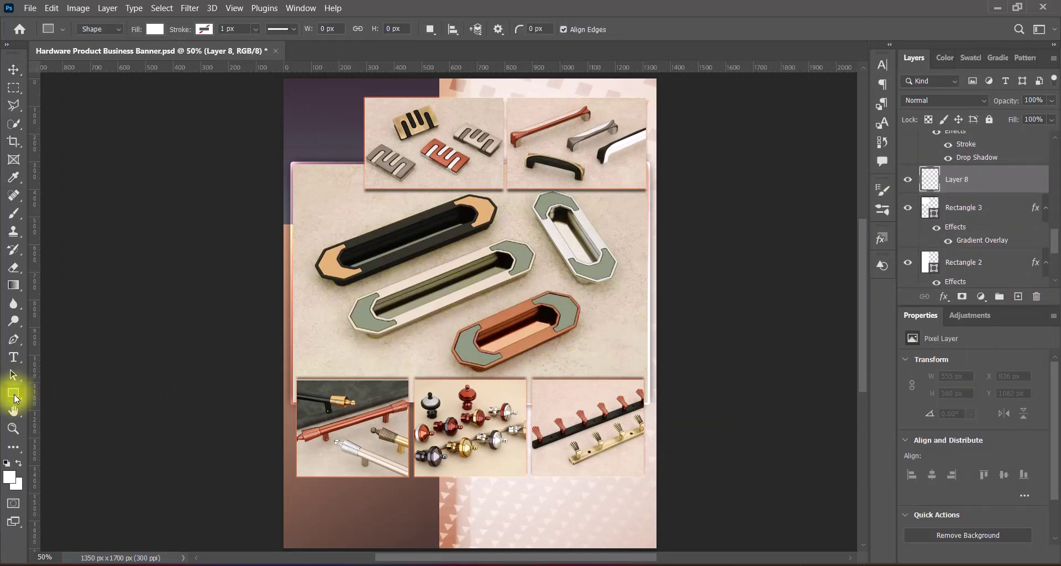
drag(241, 125, 496, 462)
key(v)
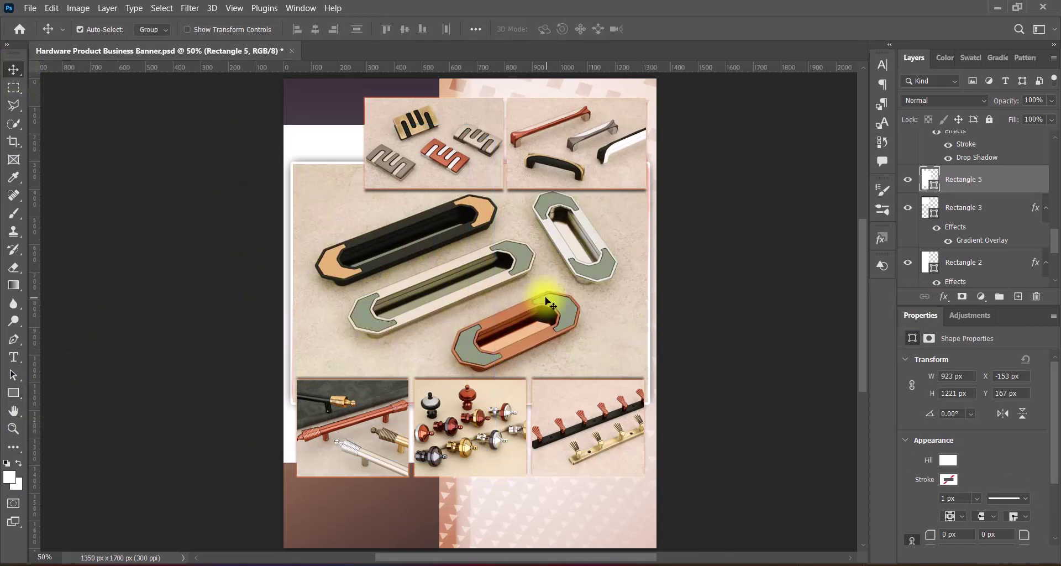
- Add a Linear gradient overlay to Rectangle 5 starting from an Iridescent preset
double_click(928, 180)
click(549, 298)
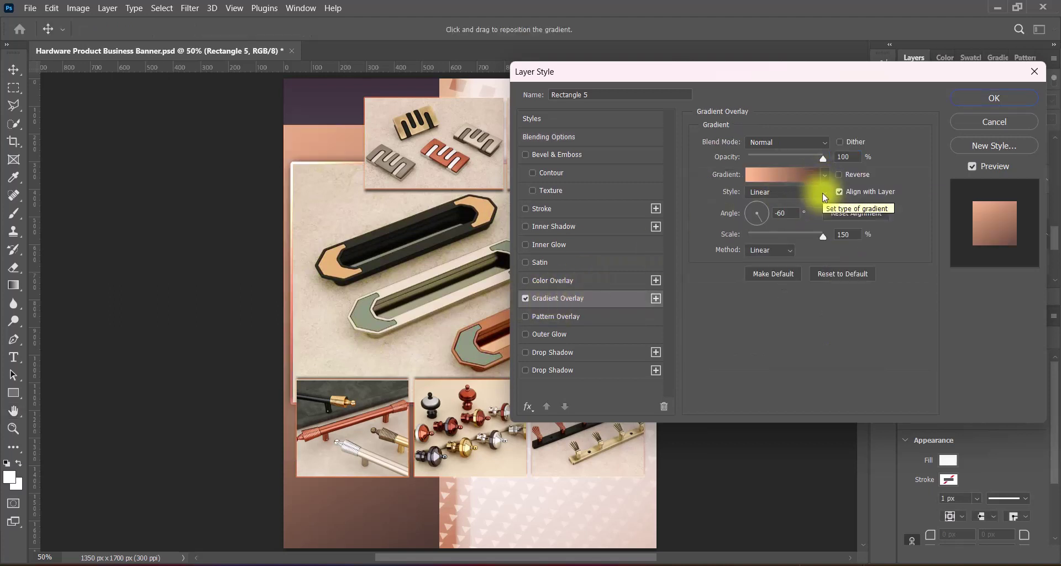
click(820, 192)
click(820, 193)
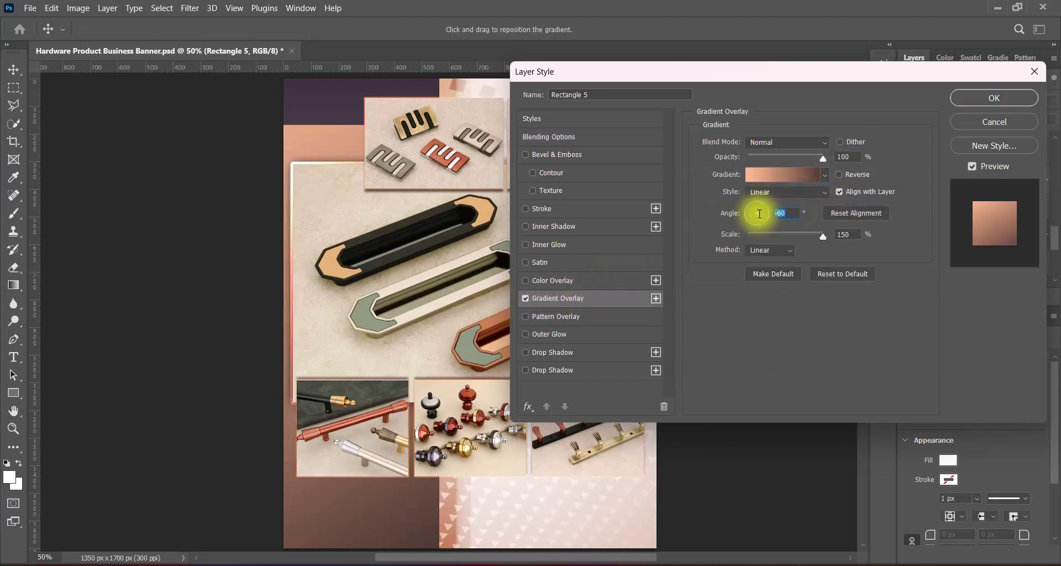
click(825, 175)
click(651, 317)
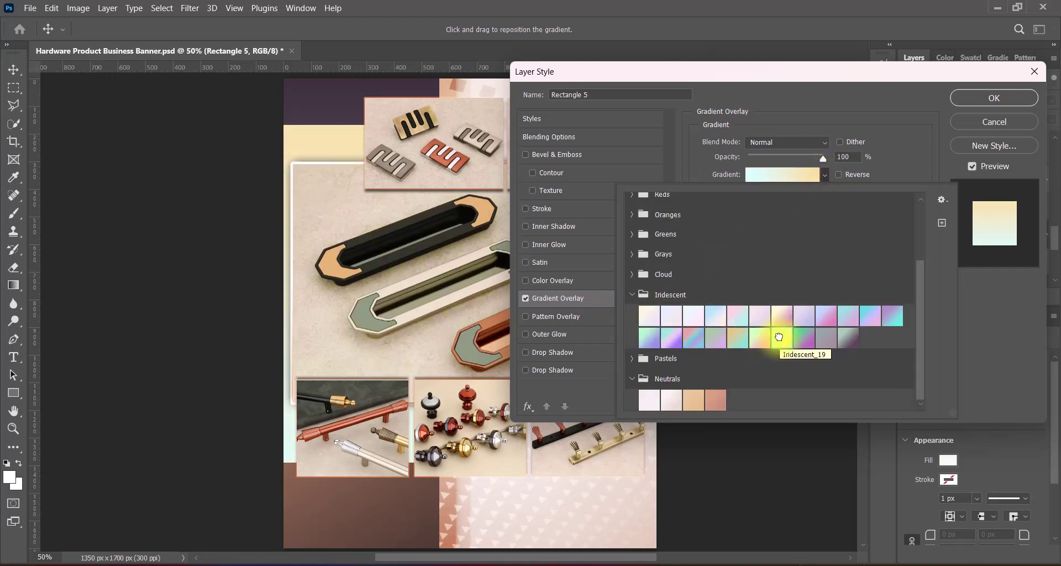
- Compare Pastels, Iridescent and Neutrals presets, settling on the Neutrals 'Off white_02' gradient
click(670, 399)
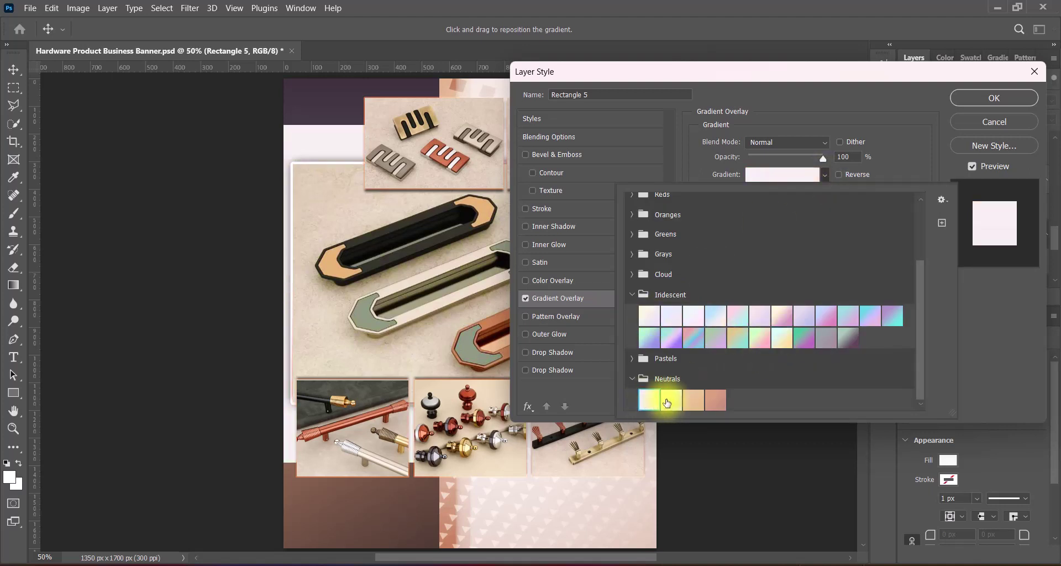
click(649, 317)
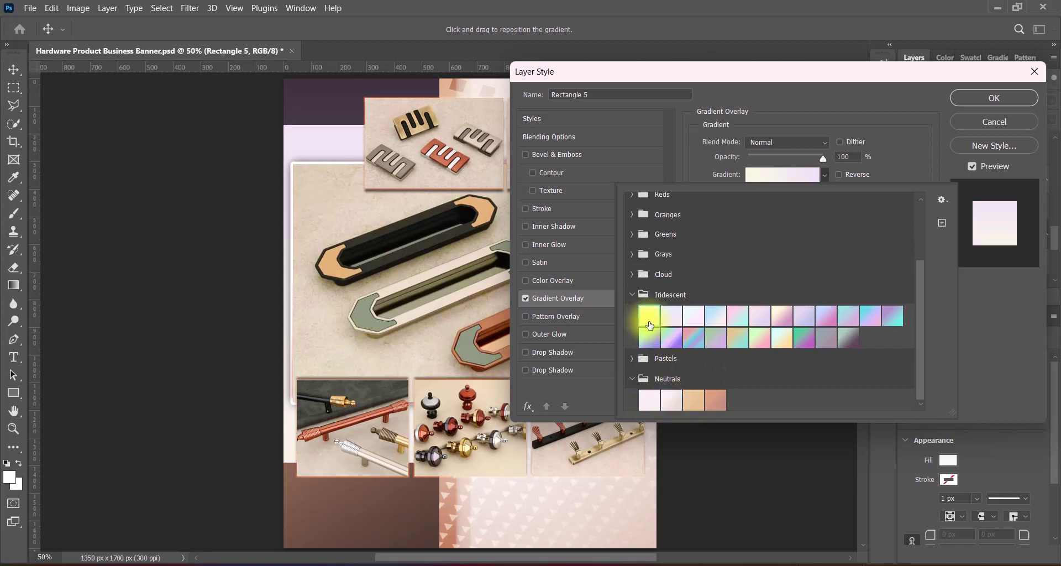
click(632, 358)
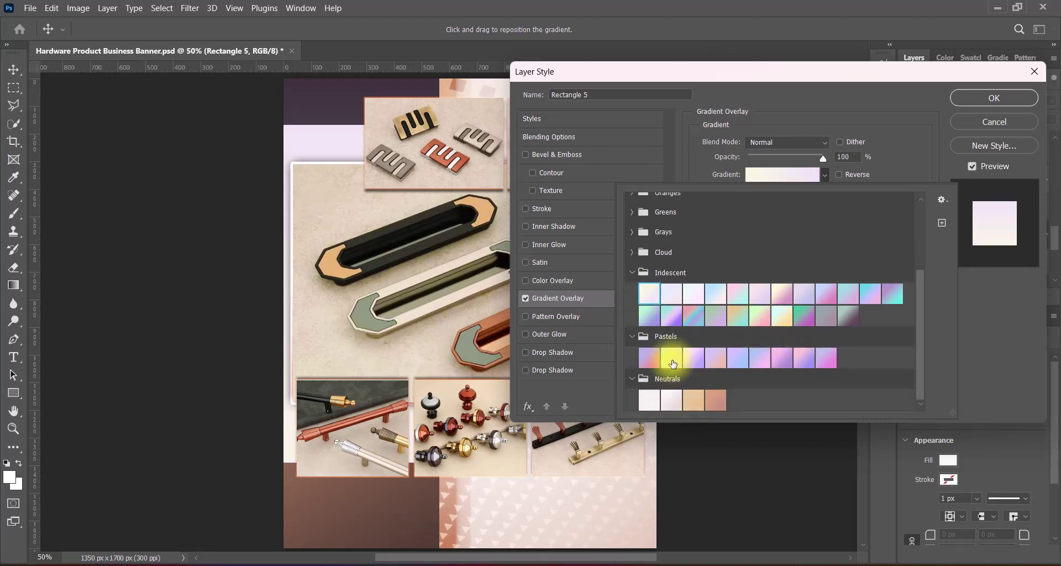
click(691, 356)
click(670, 356)
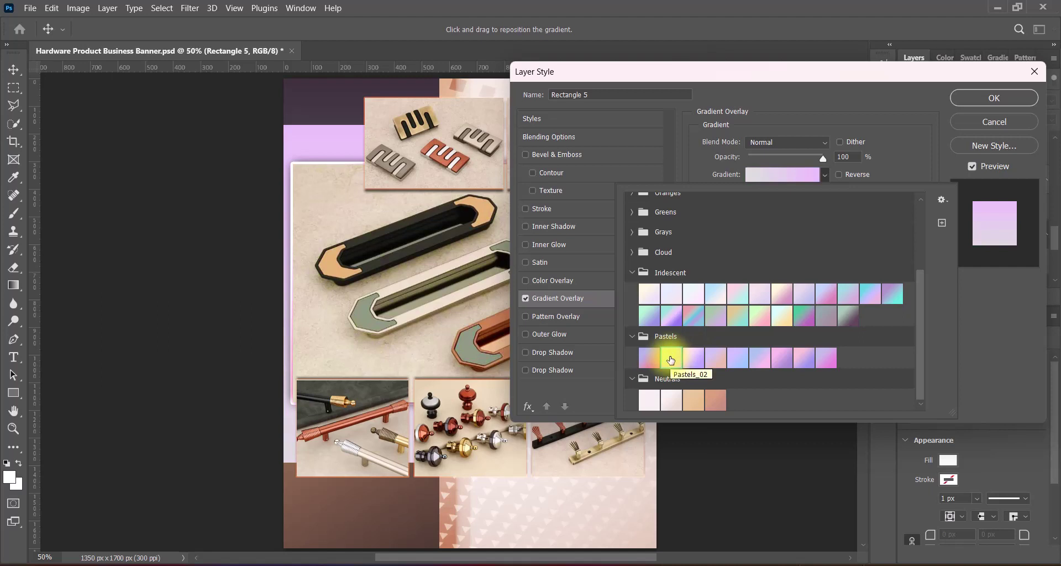
click(715, 359)
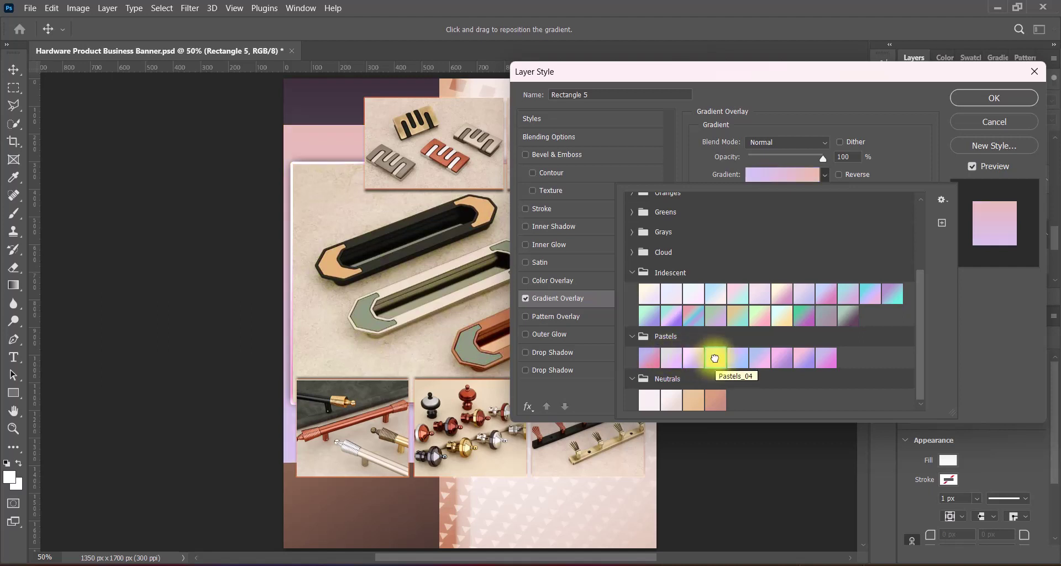
click(822, 310)
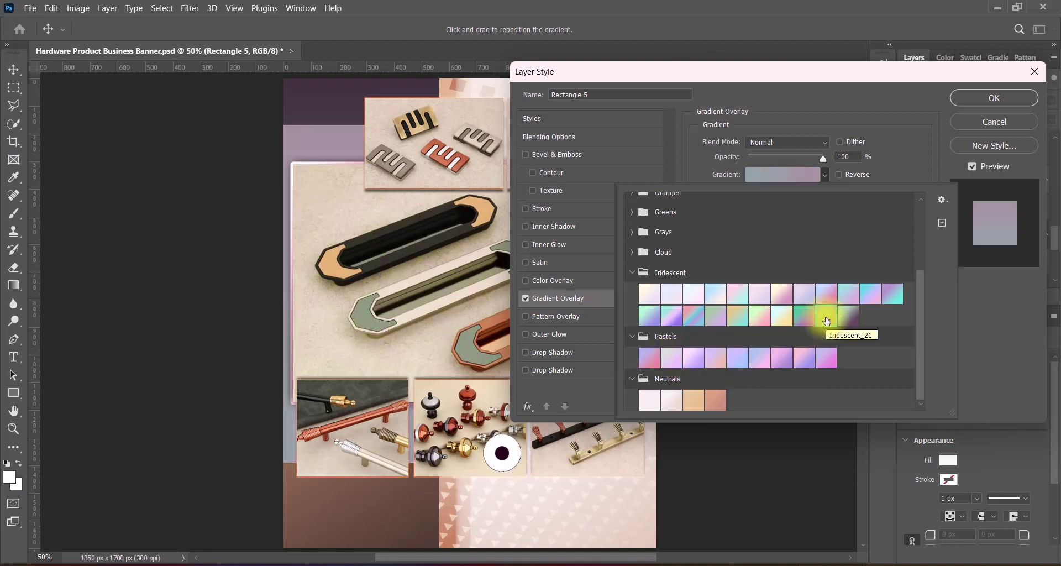
click(782, 291)
click(650, 293)
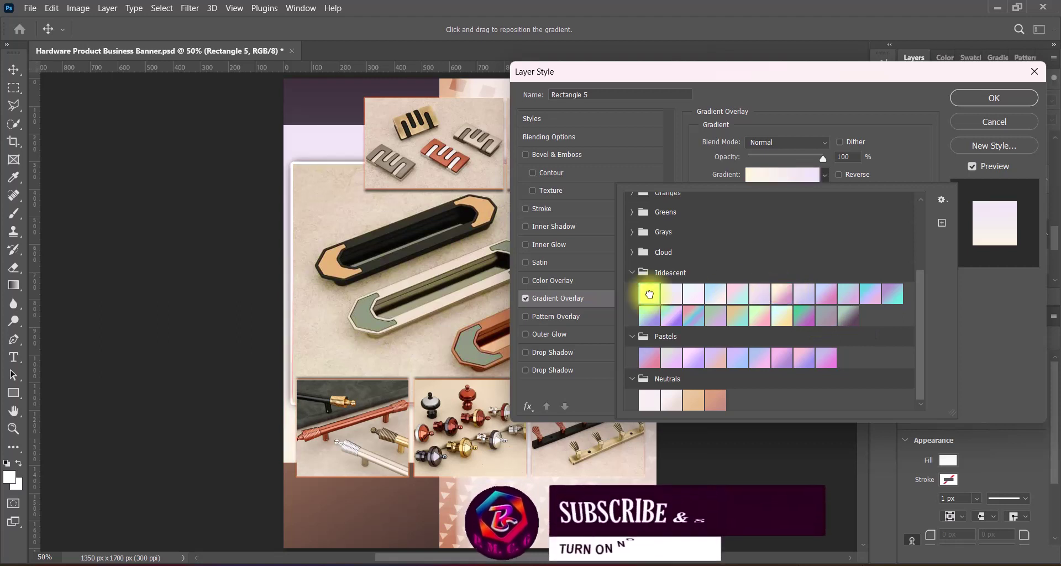
click(669, 401)
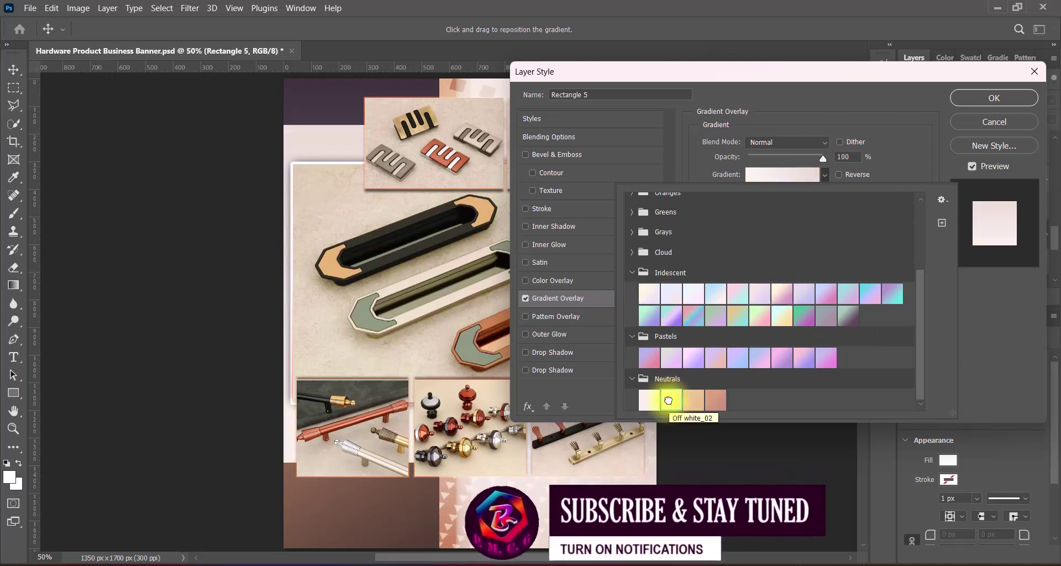
click(966, 347)
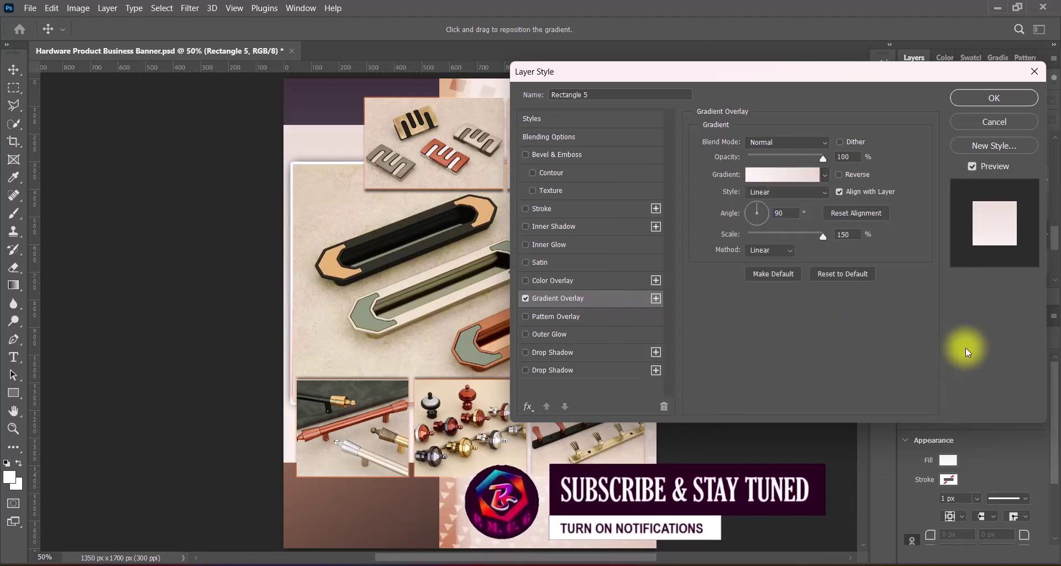
- Set the gradient method to Perceptual, keep Linear style unreversed, and confirm
click(840, 175)
click(771, 249)
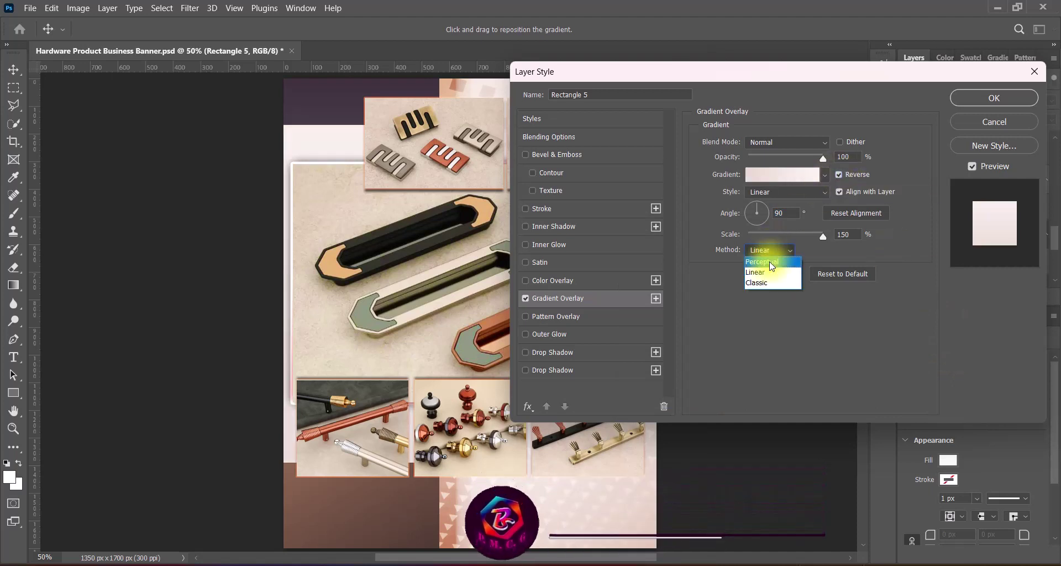
click(769, 261)
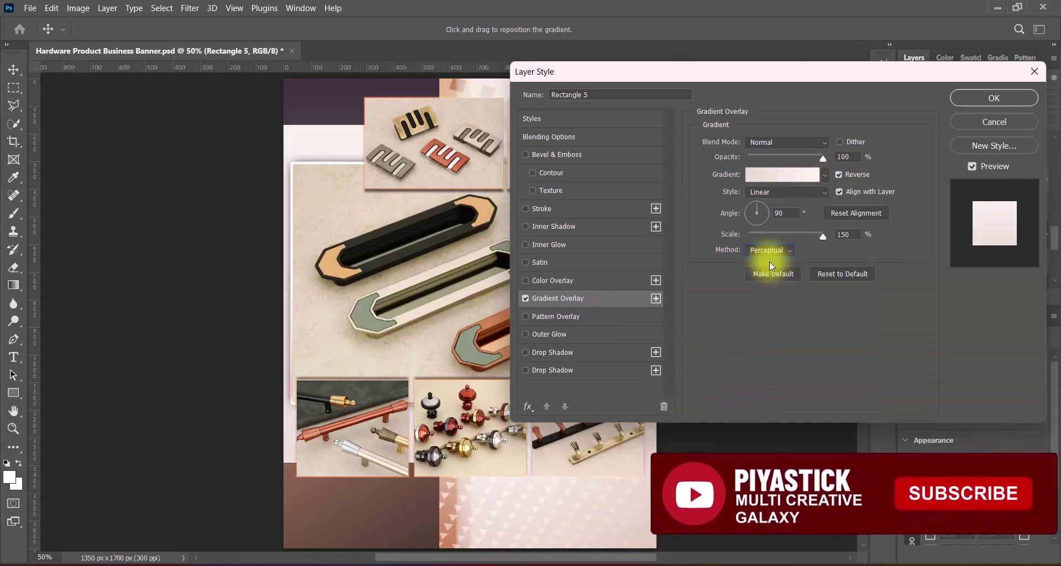
click(840, 174)
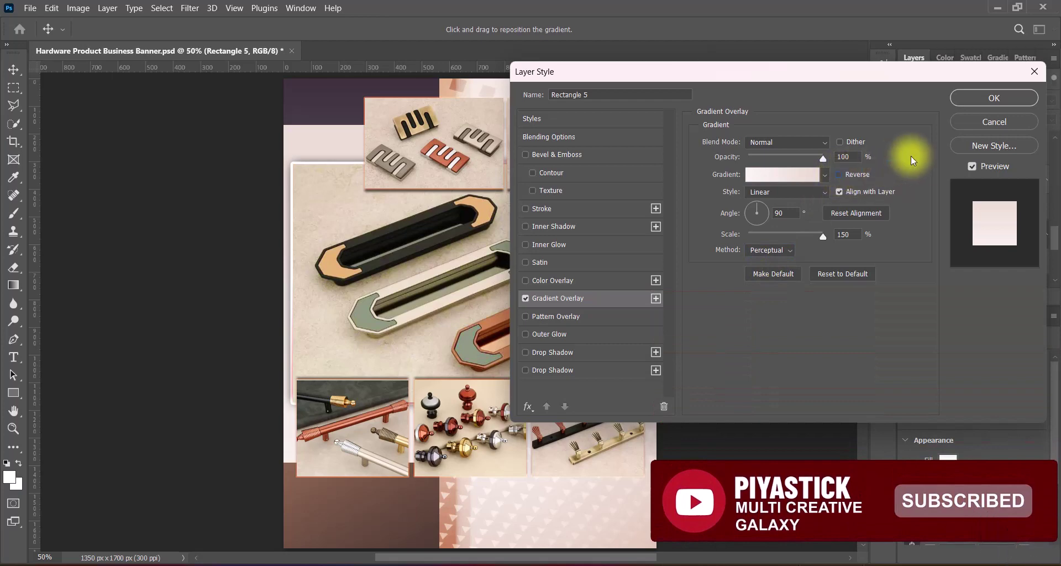
click(793, 192)
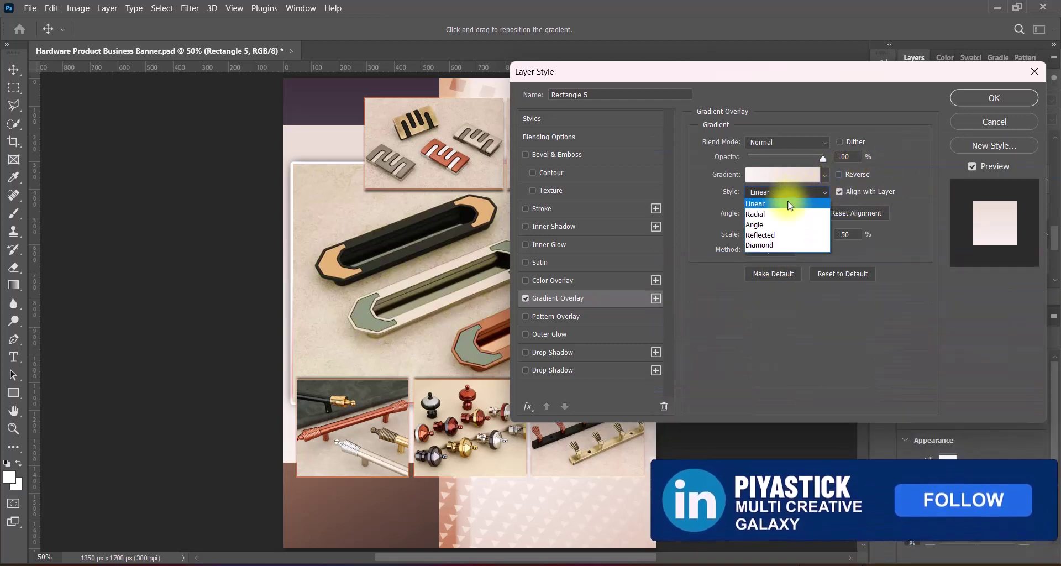
click(788, 203)
click(994, 98)
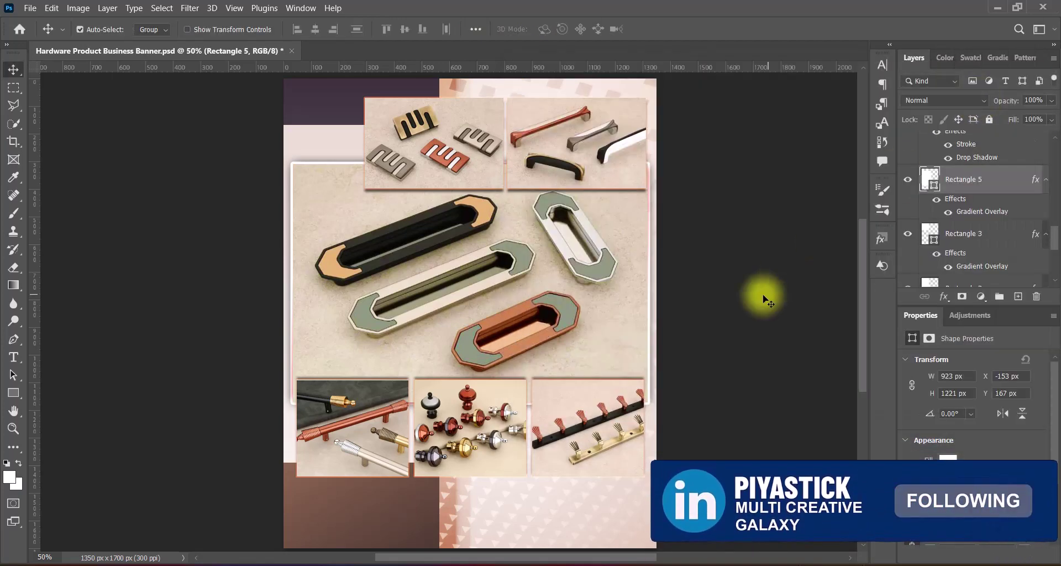
- Resize Rectangle 5 to 932 × 1131 px, lowering the top and raising the bottom, then save
key(ctrl+t)
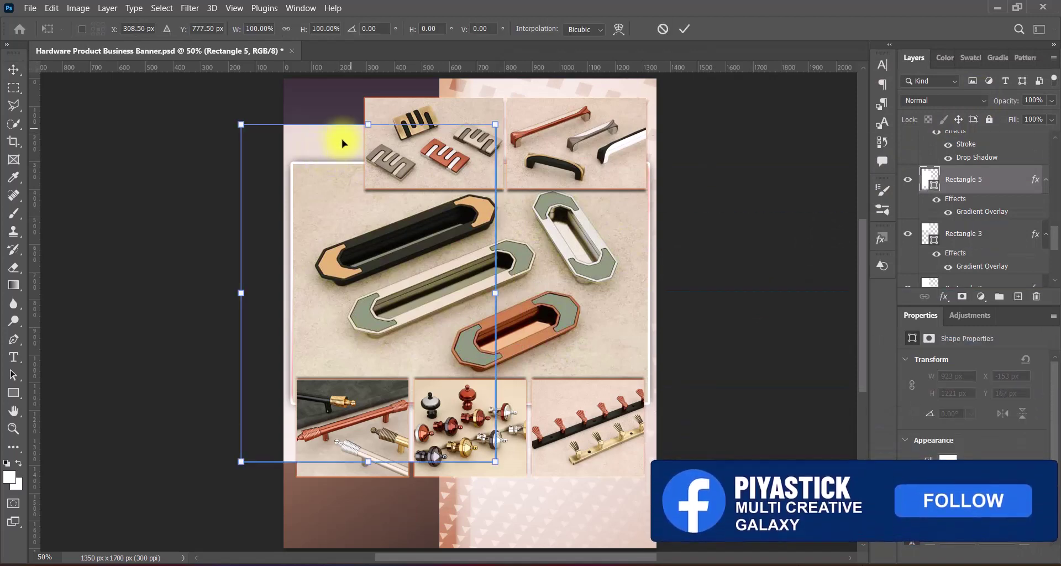
mouse_move(368, 123)
mouse_down()
mouse_move(372, 164)
mouse_move(373, 143)
mouse_up()
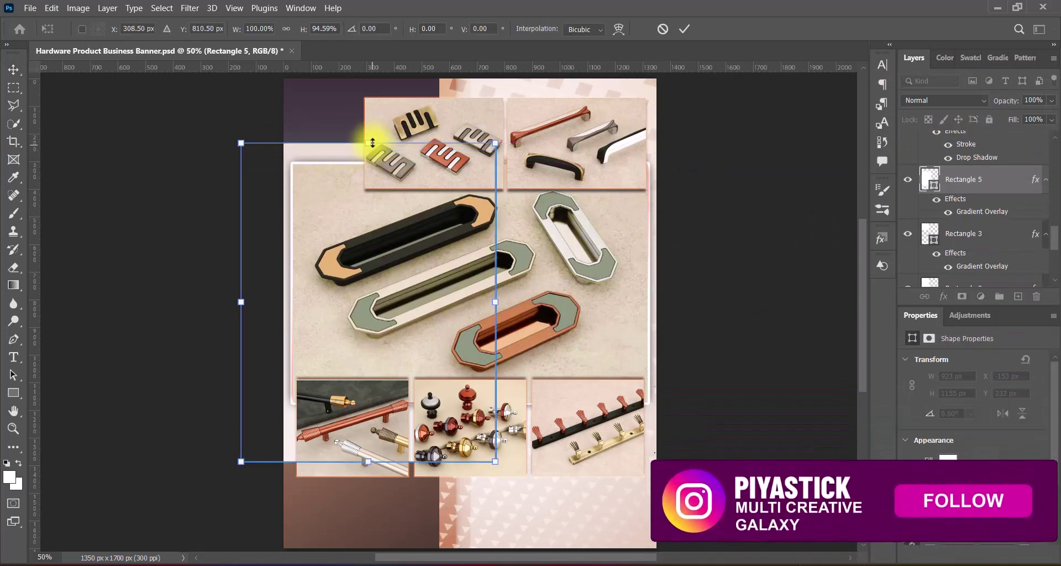
drag(495, 302, 498, 302)
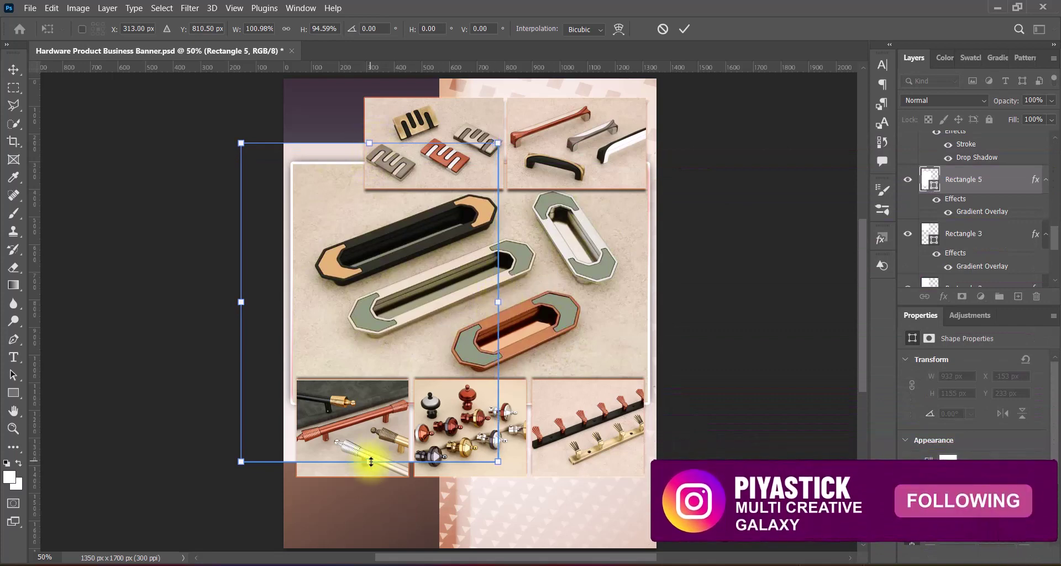
drag(371, 461, 379, 447)
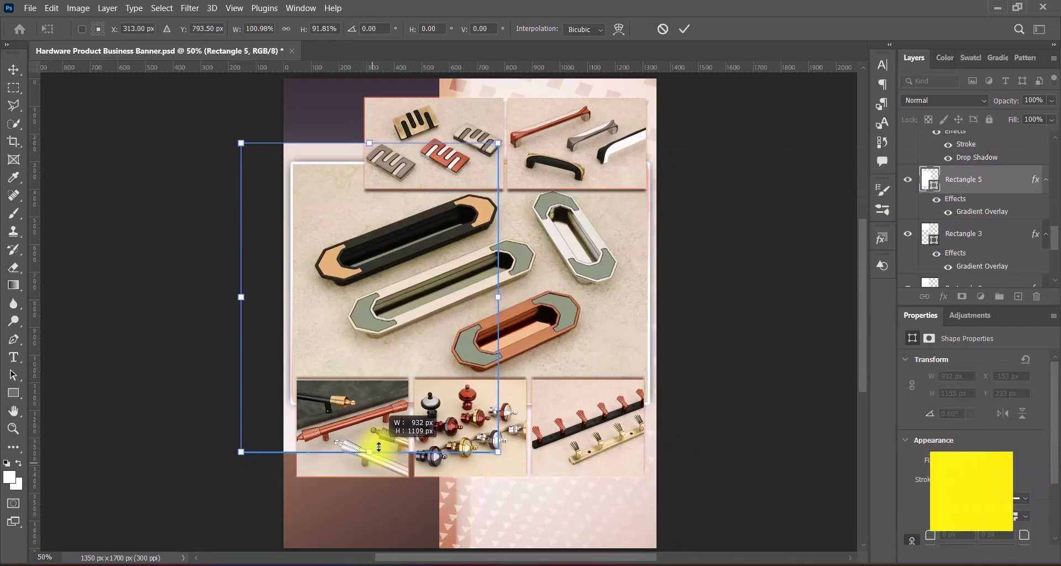
key(Return)
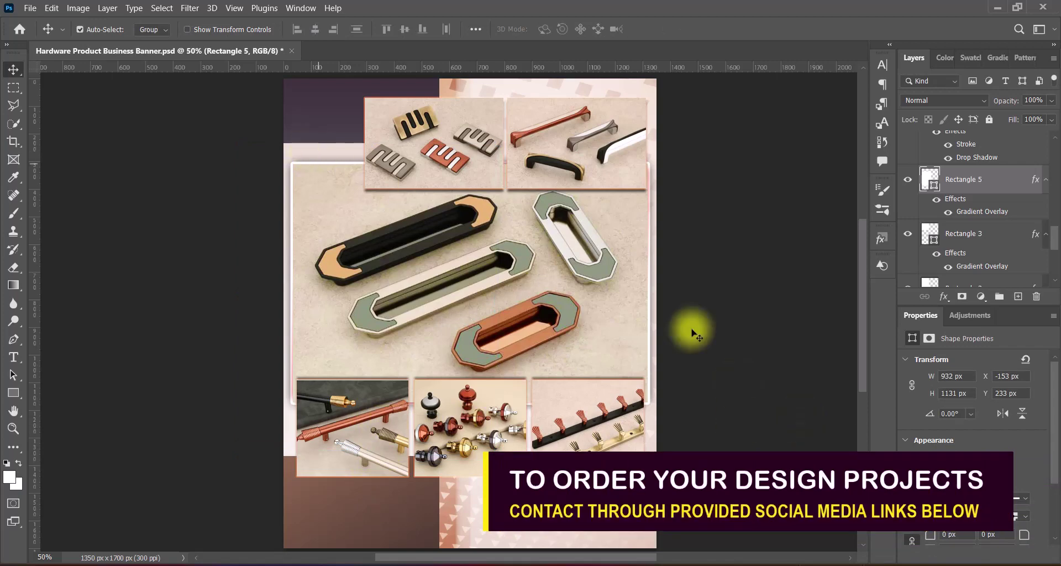
click(746, 353)
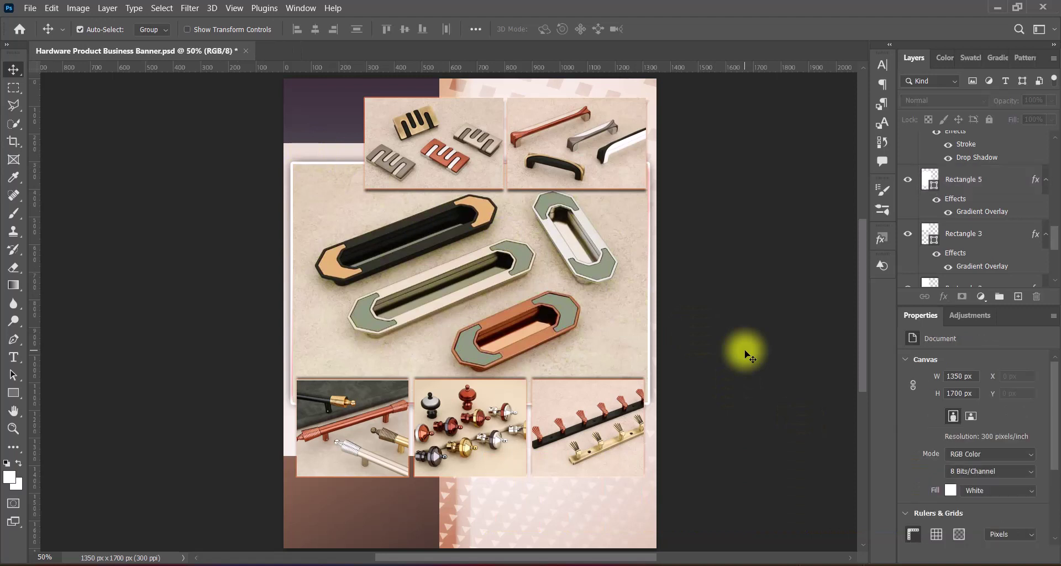
key(ctrl+s)
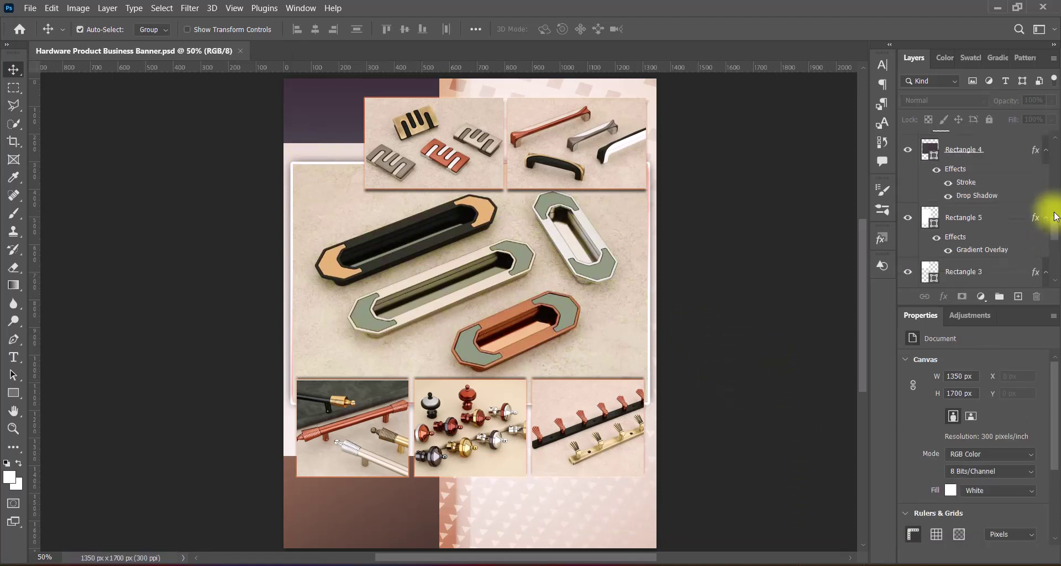
- Add a new top layer and set up black 12 pt type for the tagline
scroll(1042, 213, up, 3)
click(973, 144)
click(1018, 297)
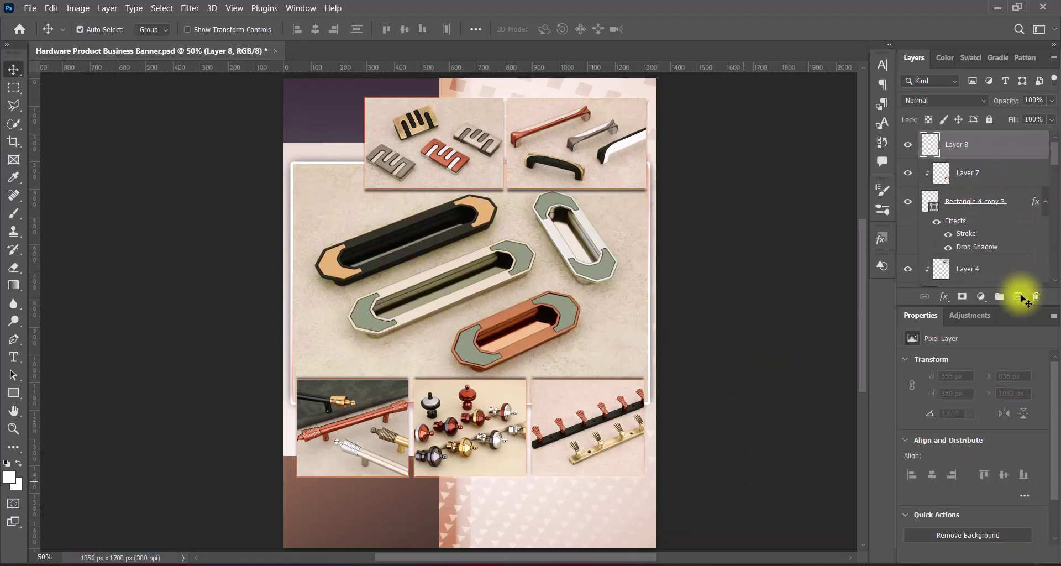
click(14, 356)
click(553, 29)
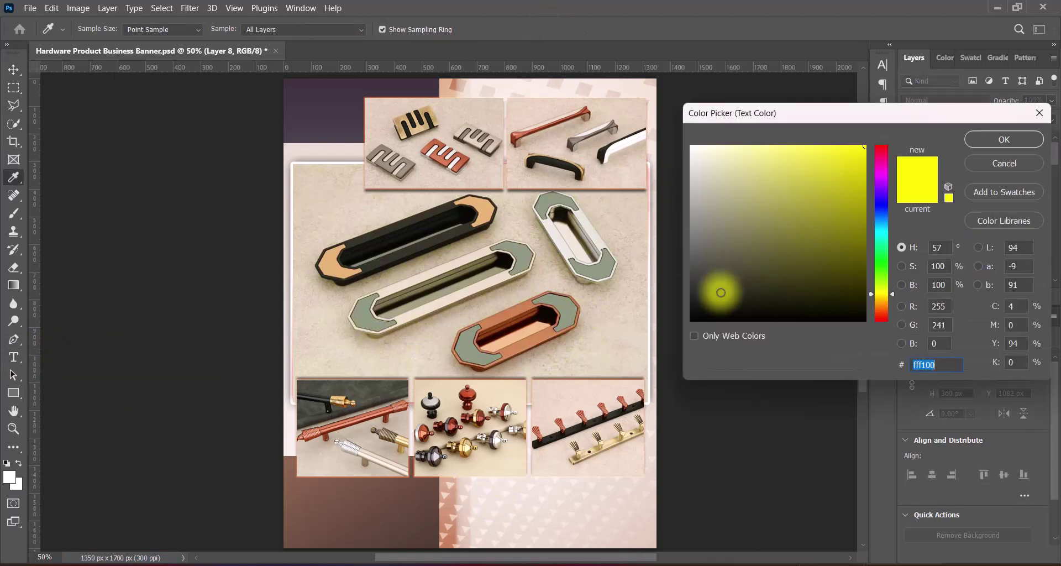
drag(710, 285, 680, 320)
click(982, 144)
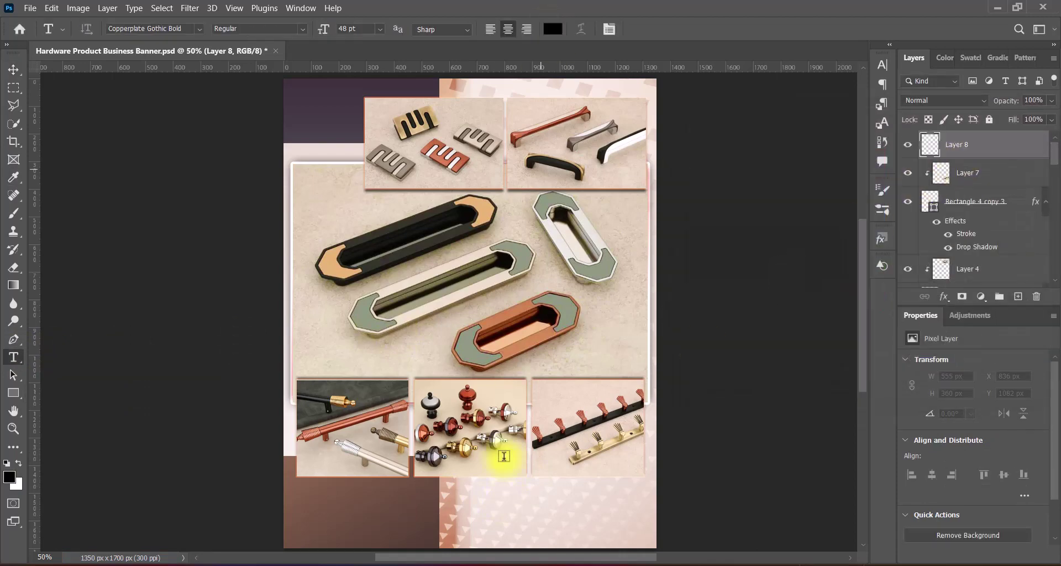
click(379, 29)
click(365, 112)
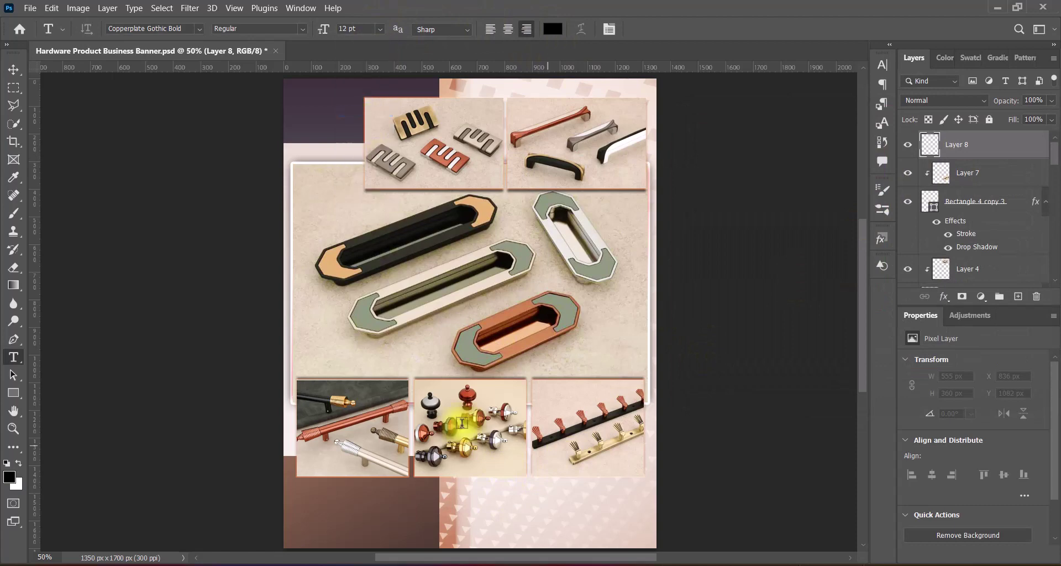
- Enter the two-line tagline 'All Type Of Premium Architecture & FURNITURE FITTINGS', first line in Gabriola
click(488, 501)
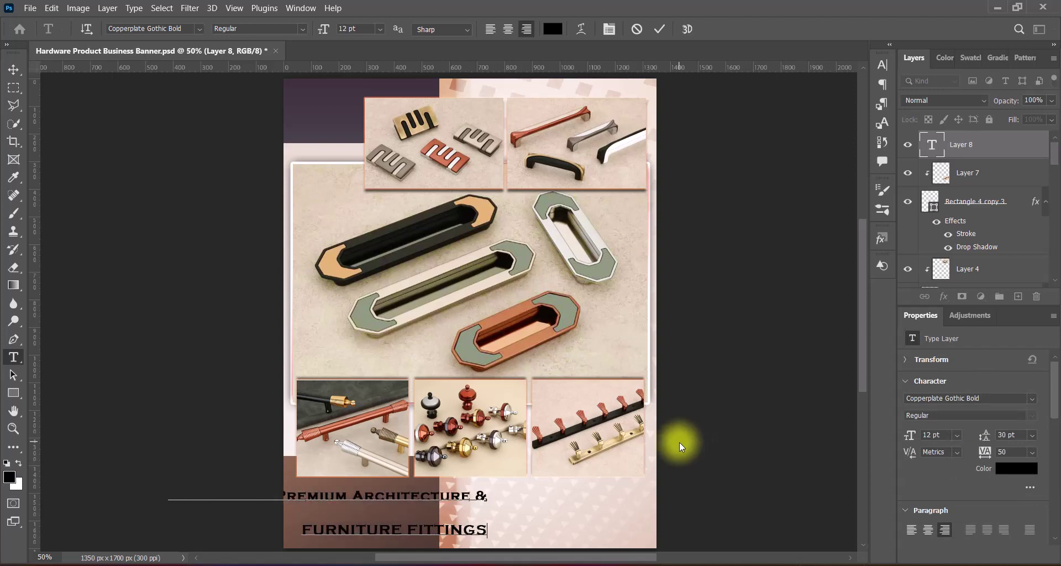
click(659, 29)
drag(417, 492, 504, 467)
drag(574, 472, 288, 472)
click(199, 29)
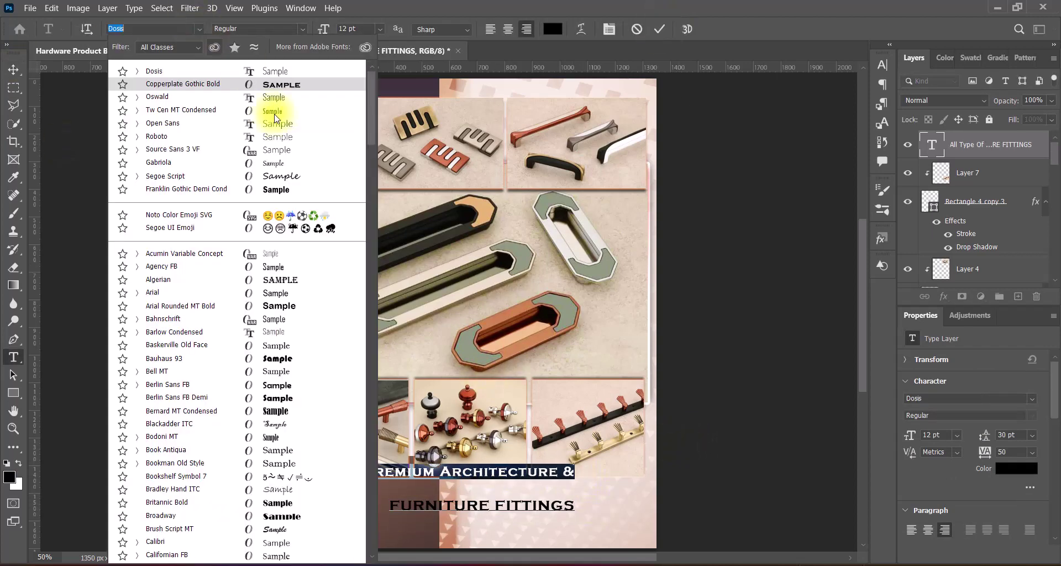
click(277, 163)
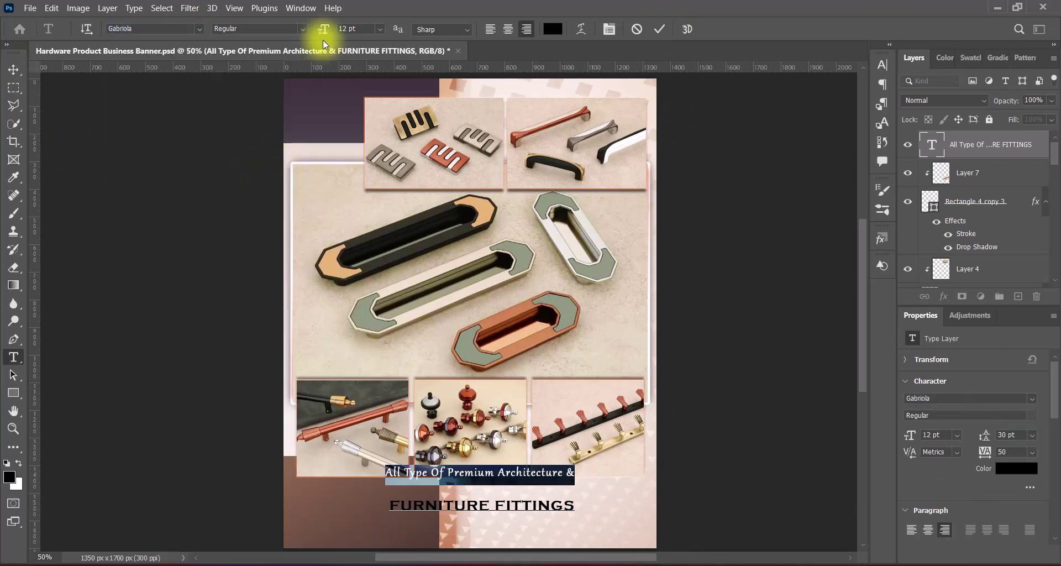
- Set Strong text smoothing and enlarge the FURNITURE FITTINGS line to 18 pt
click(442, 29)
click(437, 65)
drag(389, 506, 577, 506)
click(381, 28)
click(367, 131)
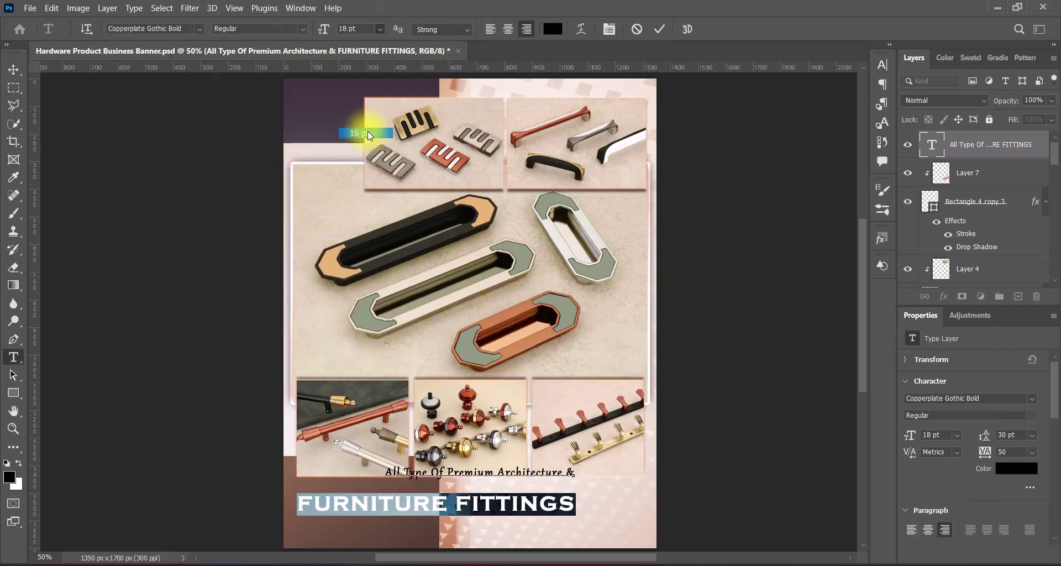
click(882, 65)
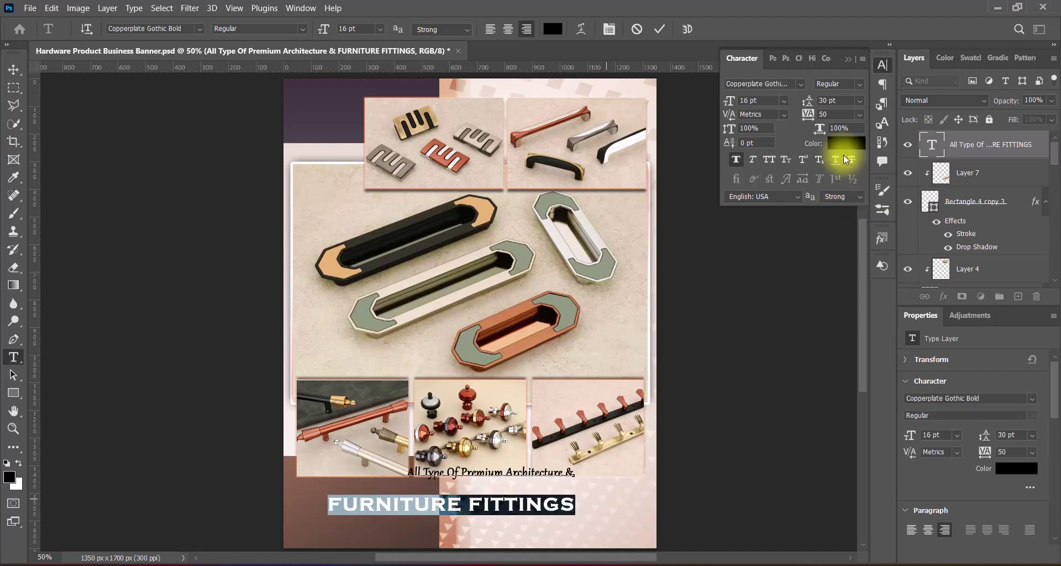
click(847, 59)
- Move the tagline to the right edge, set FURNITURE FITTINGS to 12 pt, and scale it up slightly
drag(405, 498, 481, 500)
click(381, 29)
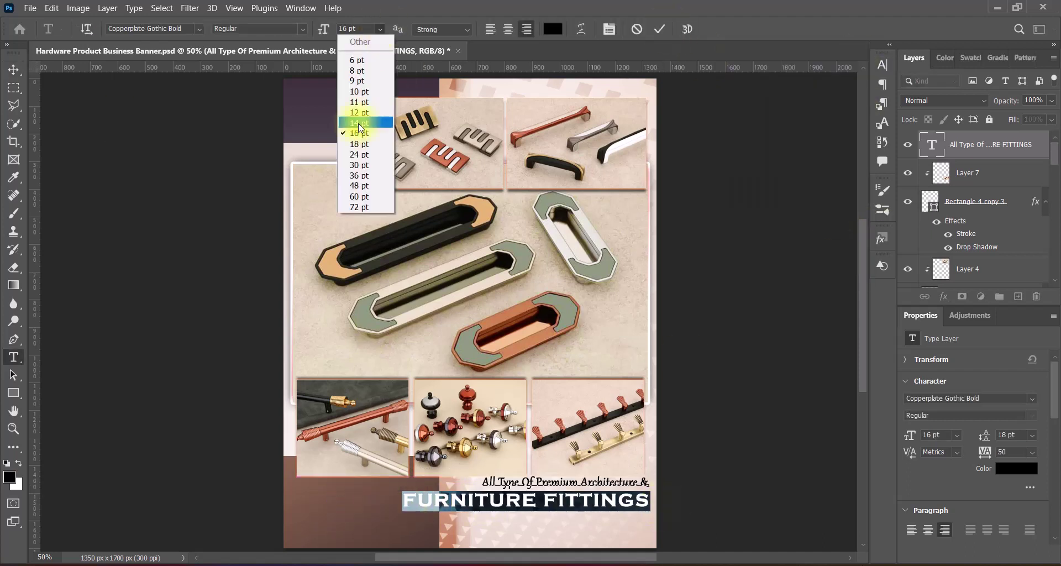
click(379, 28)
click(379, 28)
click(354, 113)
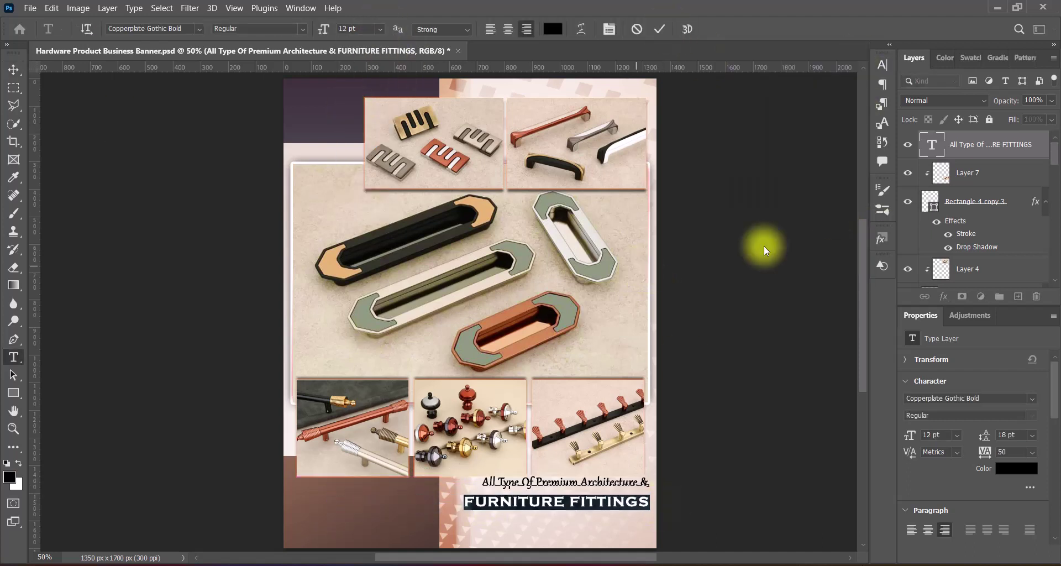
key(ctrl+t)
drag(635, 504, 590, 512)
- Give the tagline a white drop shadow with Size 51 and Spread 3
key(Return)
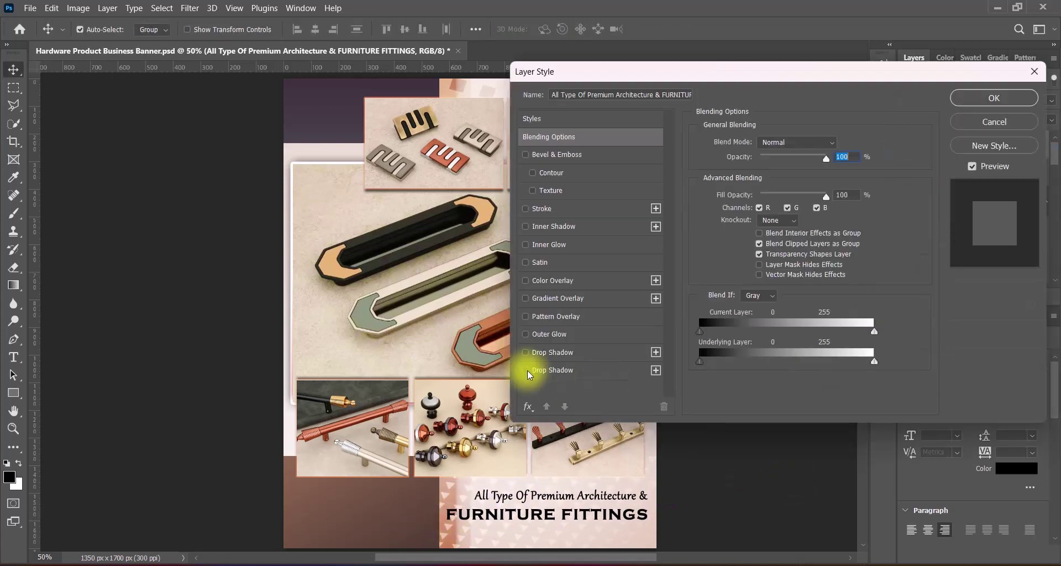
drag(813, 237, 765, 237)
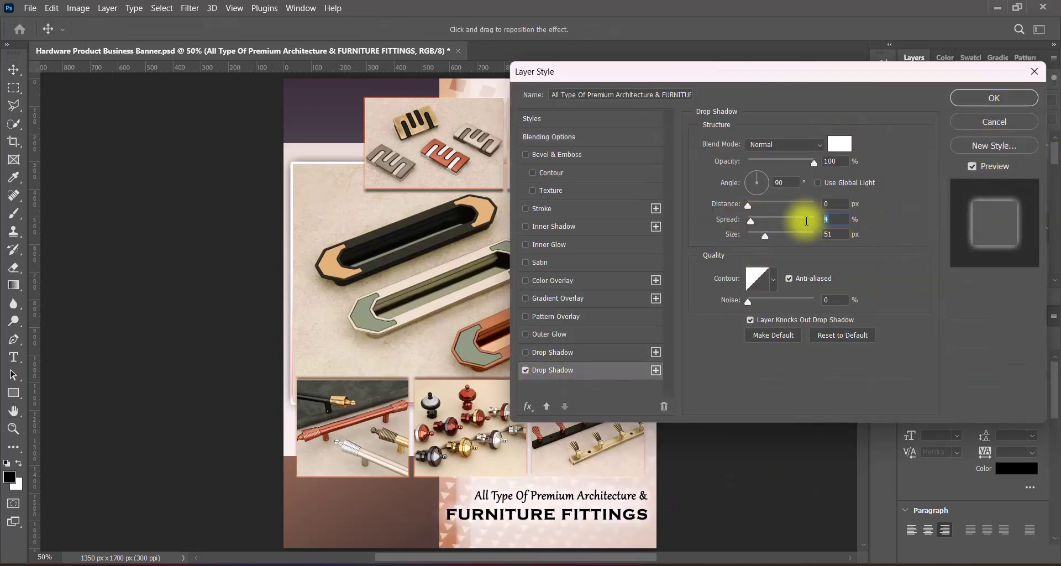
click(832, 220)
text(3)
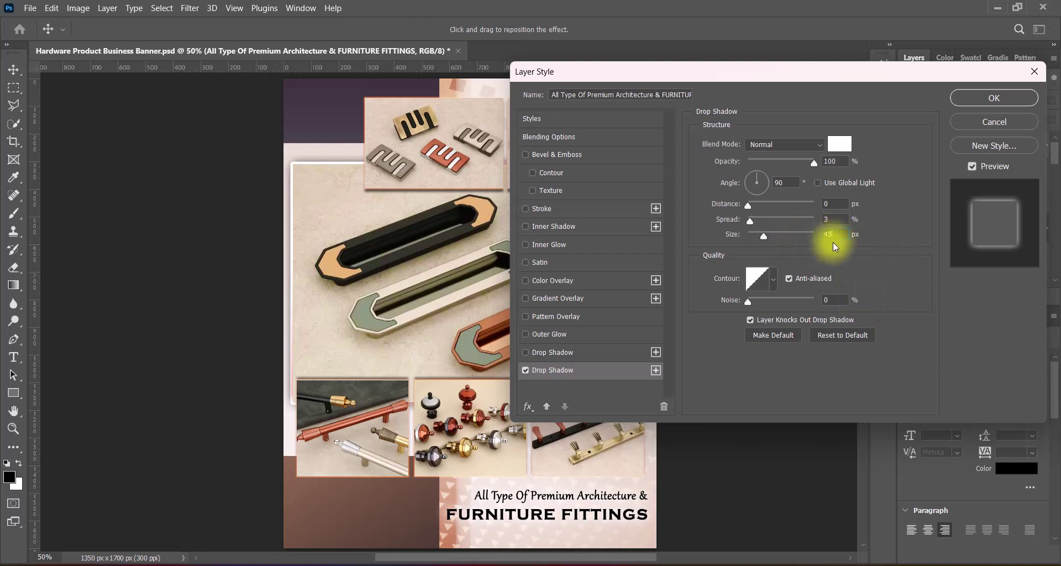
click(990, 99)
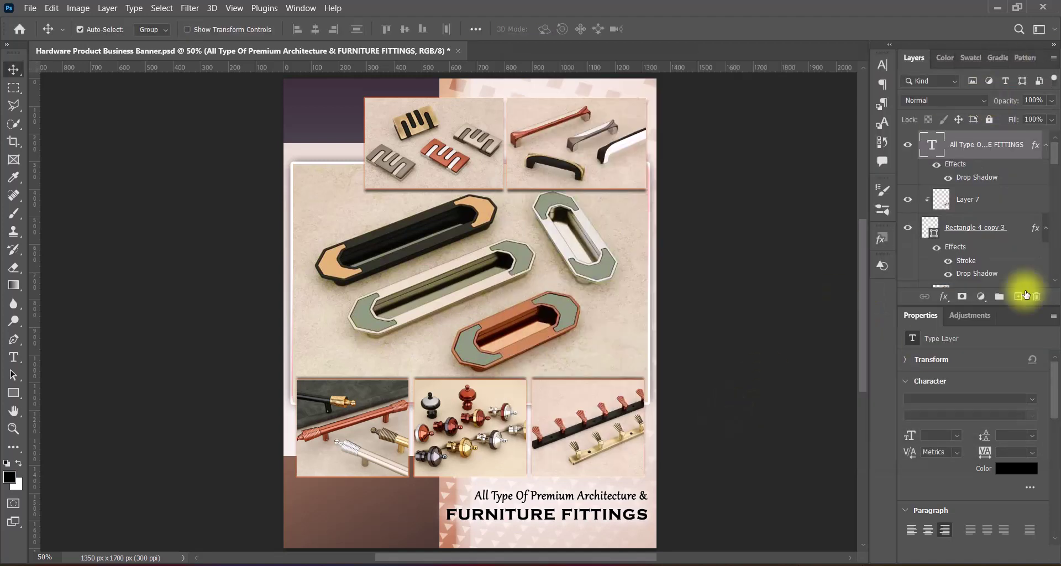
- Recolour the FURNITURE FITTINGS line dark brown (853d18), sampled near the copper handle
click(1023, 289)
click(540, 515)
click(553, 29)
click(433, 542)
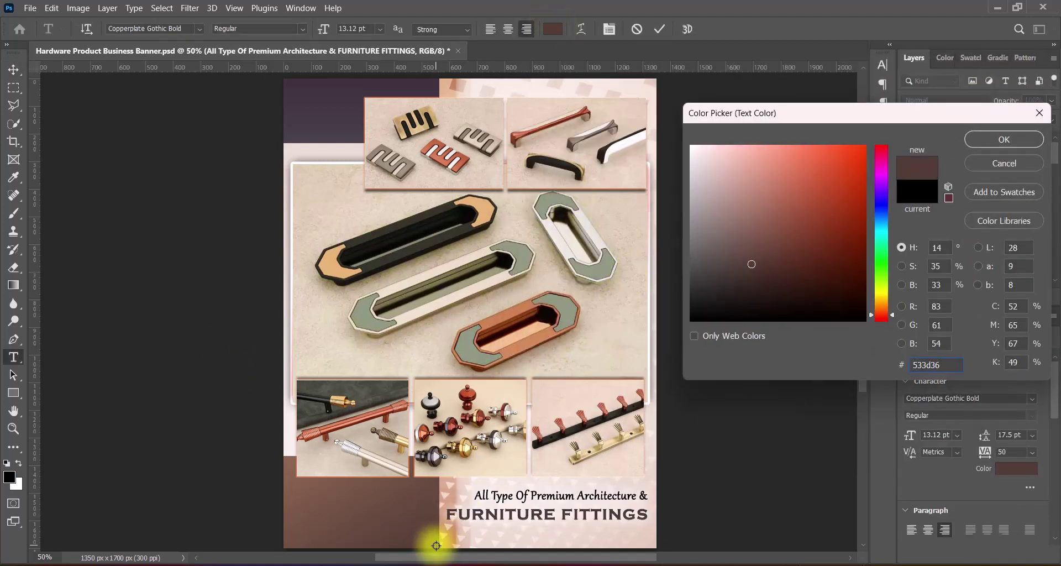
click(496, 335)
click(494, 333)
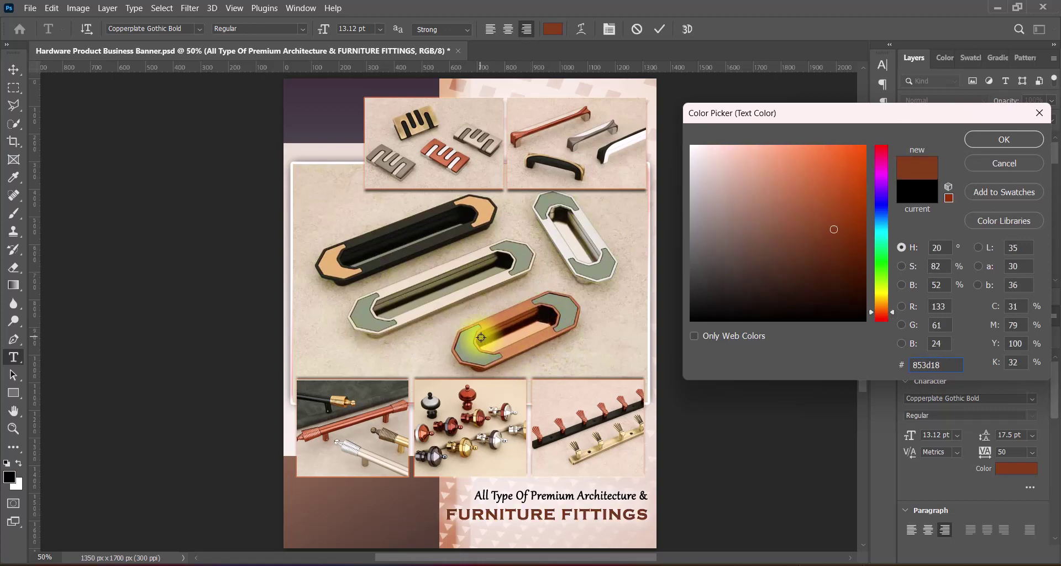
click(856, 273)
key(Return)
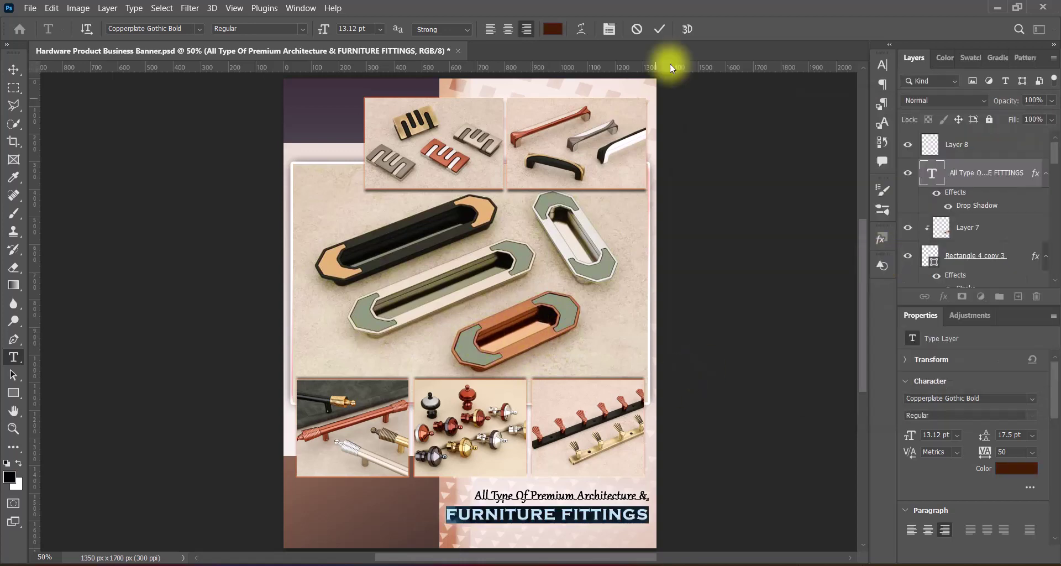
key(v)
- Shift the dark left panel and the tagline slightly left, keeping the tagline's drop shadow
drag(421, 504, 411, 308)
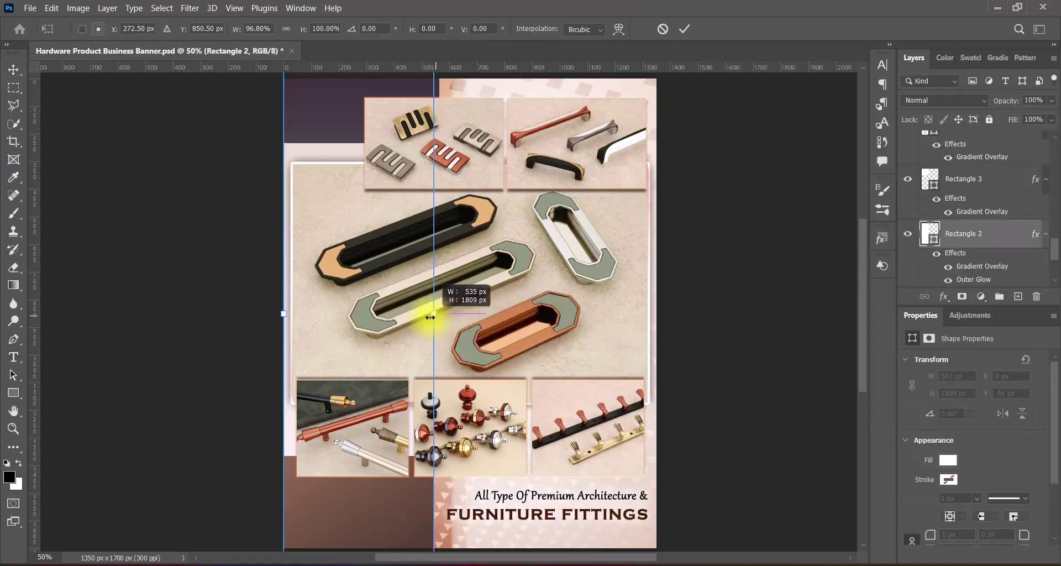
double_click(474, 516)
click(609, 29)
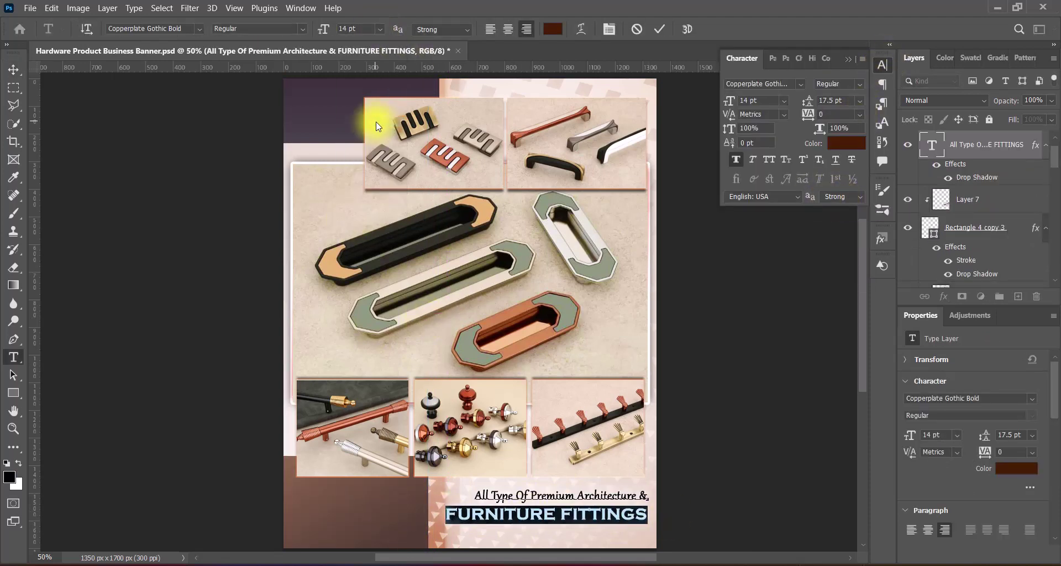
key(Escape)
key(v)
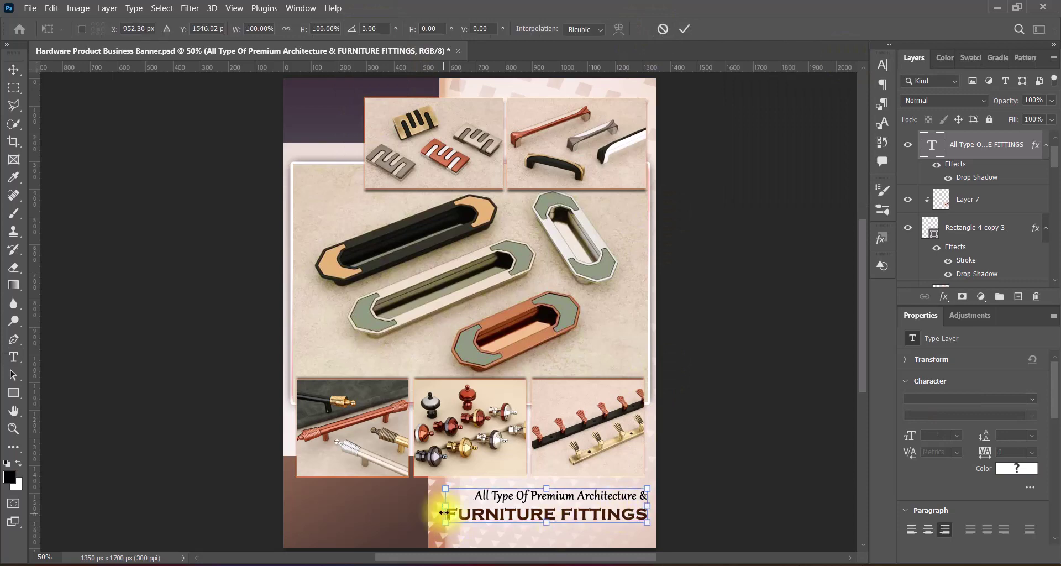
drag(440, 498, 434, 498)
double_click(931, 143)
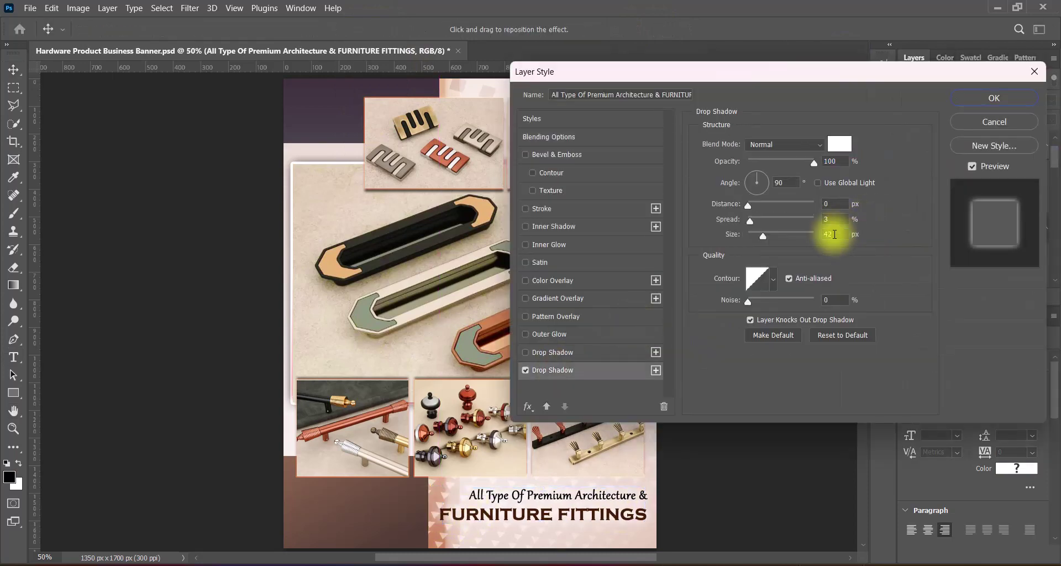
click(995, 99)
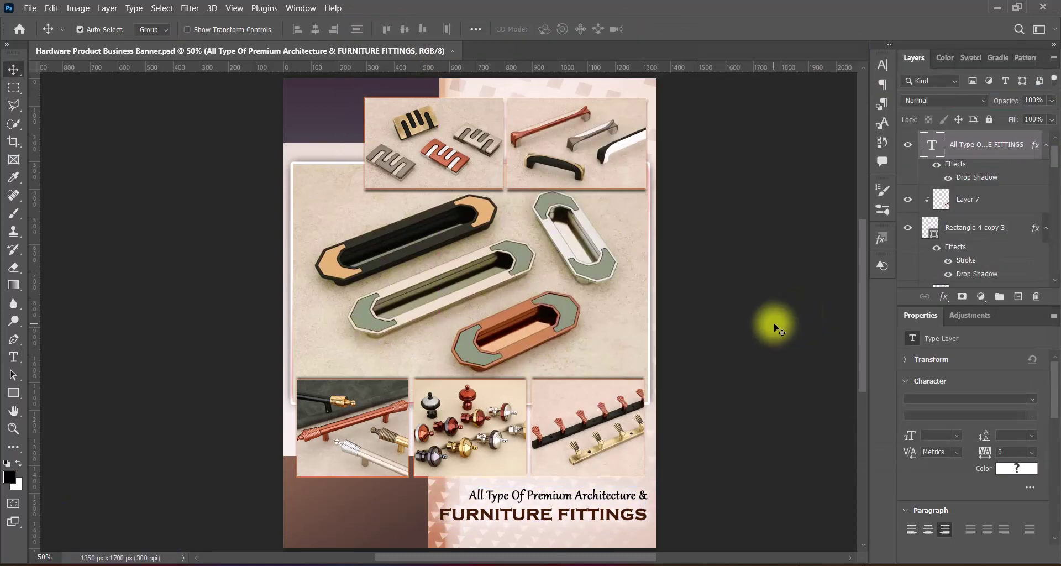
- Add a 'Company Address & Location' line in Dosis SemiBold, centred under FURNITURE FITTINGS
click(18, 360)
click(200, 28)
click(426, 534)
text(Company Address & Location)
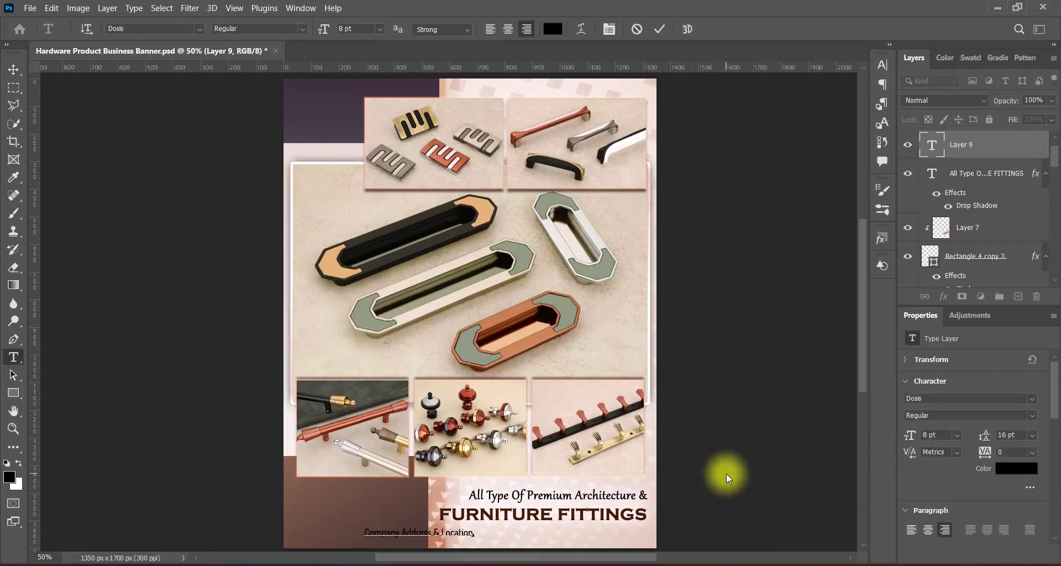
click(302, 29)
click(232, 84)
click(659, 29)
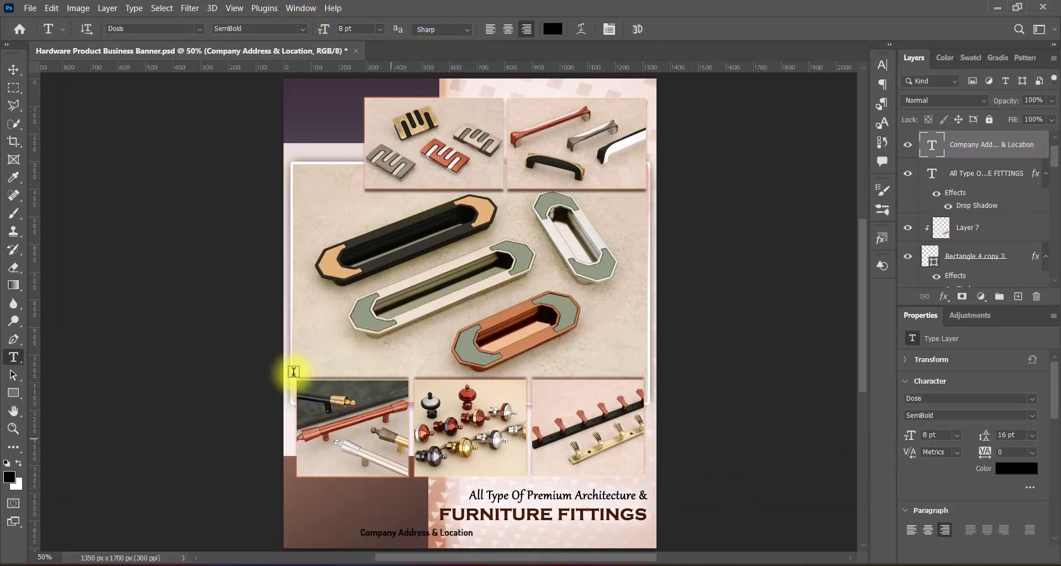
key(v)
drag(455, 534, 570, 535)
- Widen the address line's tracking to 100 and give it a drop shadow
double_click(569, 534)
click(883, 65)
click(847, 267)
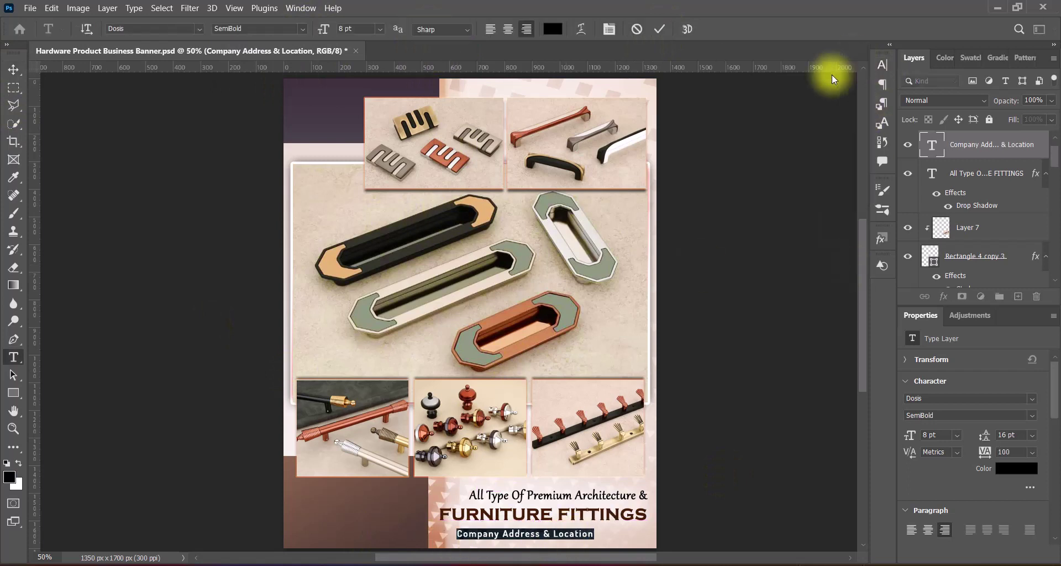
click(661, 31)
key(v)
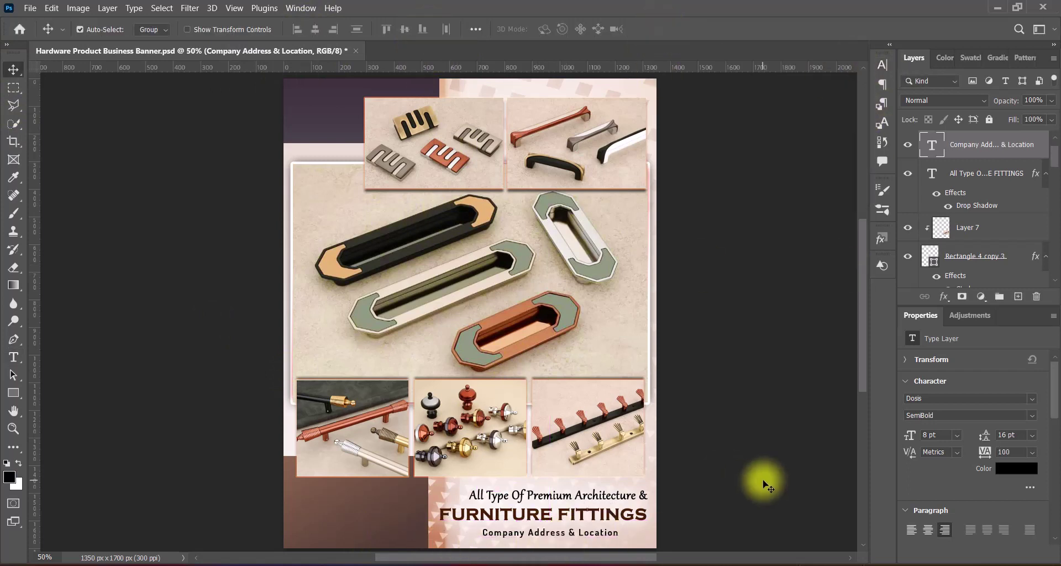
double_click(516, 533)
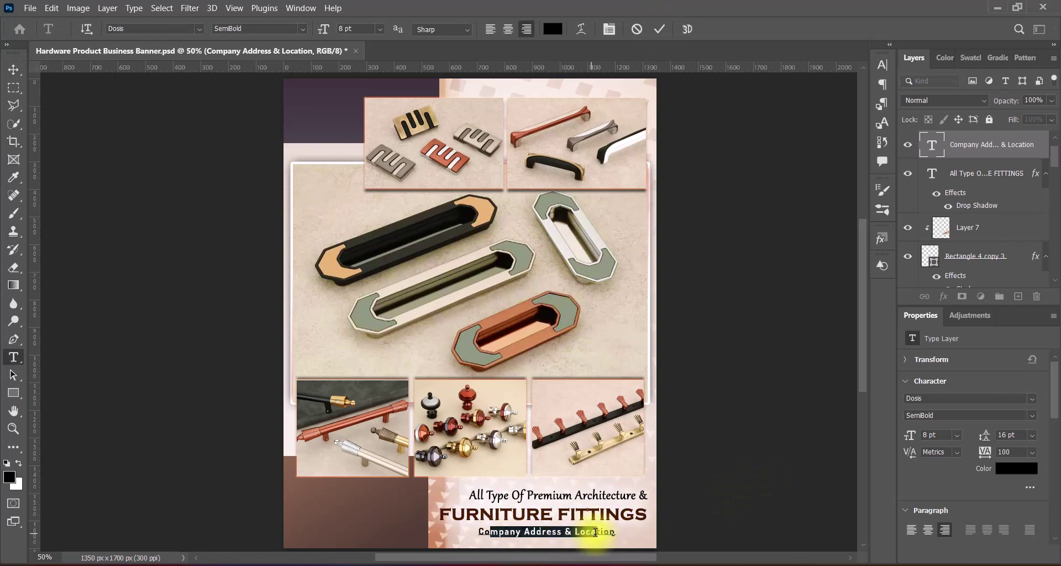
click(883, 65)
click(815, 254)
key(v)
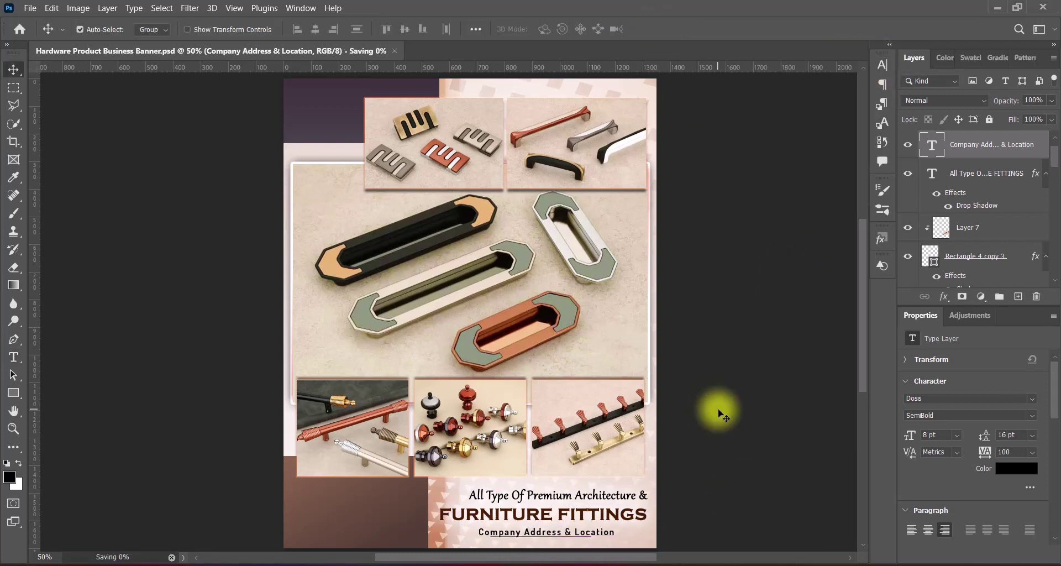
double_click(1028, 149)
key(Return)
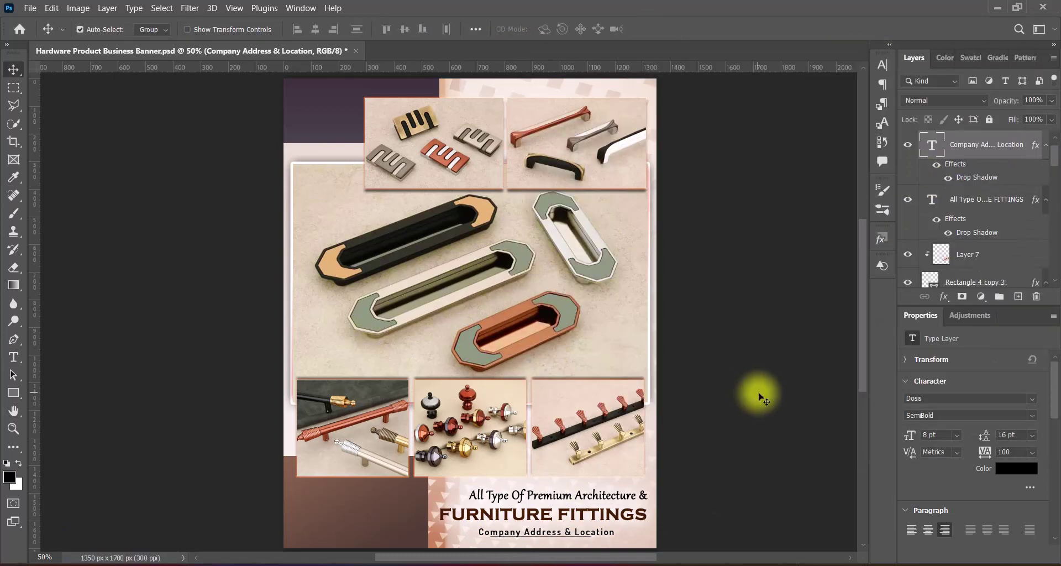
- Start a new white Oswald text layer in the lower-left brown panel
click(1019, 296)
right_click(14, 357)
click(83, 355)
click(553, 29)
click(990, 138)
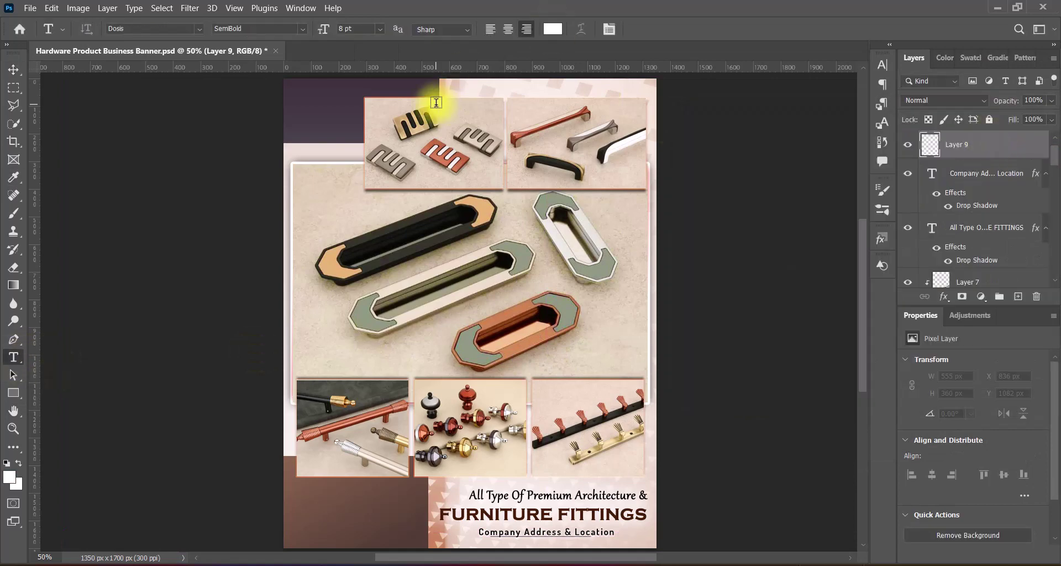
click(197, 29)
click(273, 106)
click(300, 503)
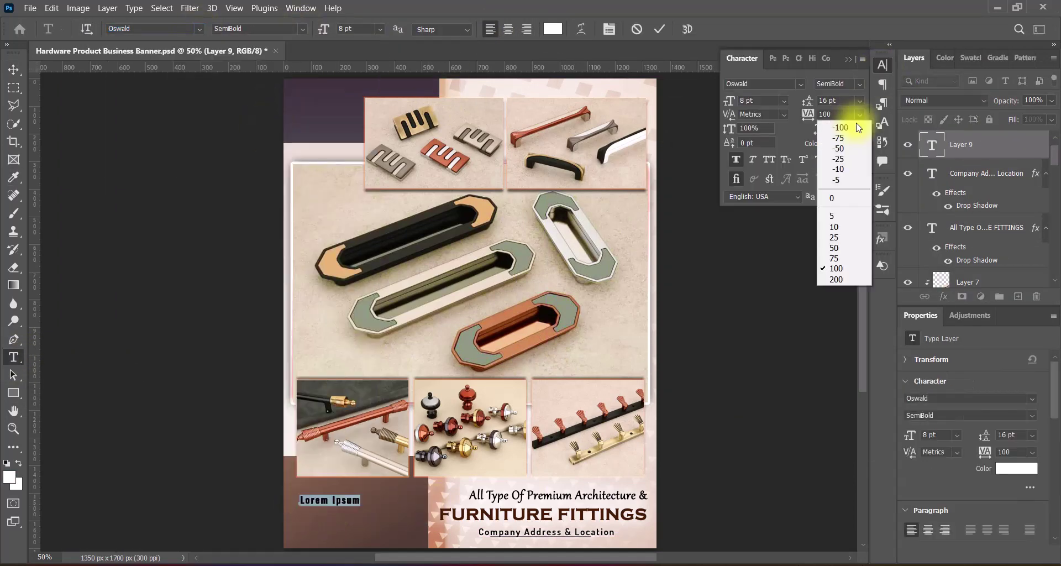
- Set HARDWARE COMPANY to Oswald Medium at 13 pt and raise it slightly
drag(360, 498, 385, 499)
text(HARDWARE COMPANY)
click(303, 28)
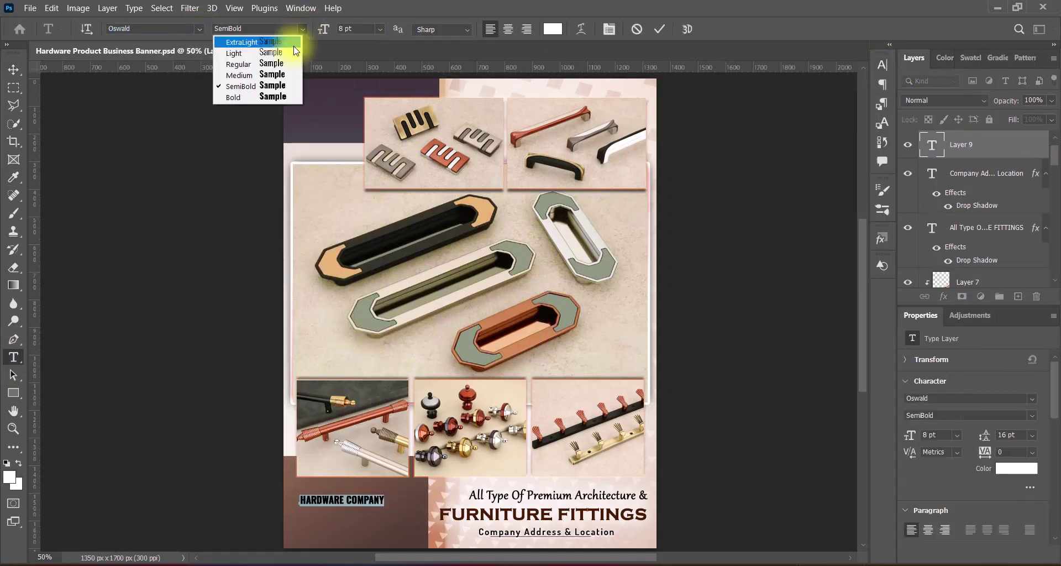
click(235, 64)
click(380, 28)
click(364, 113)
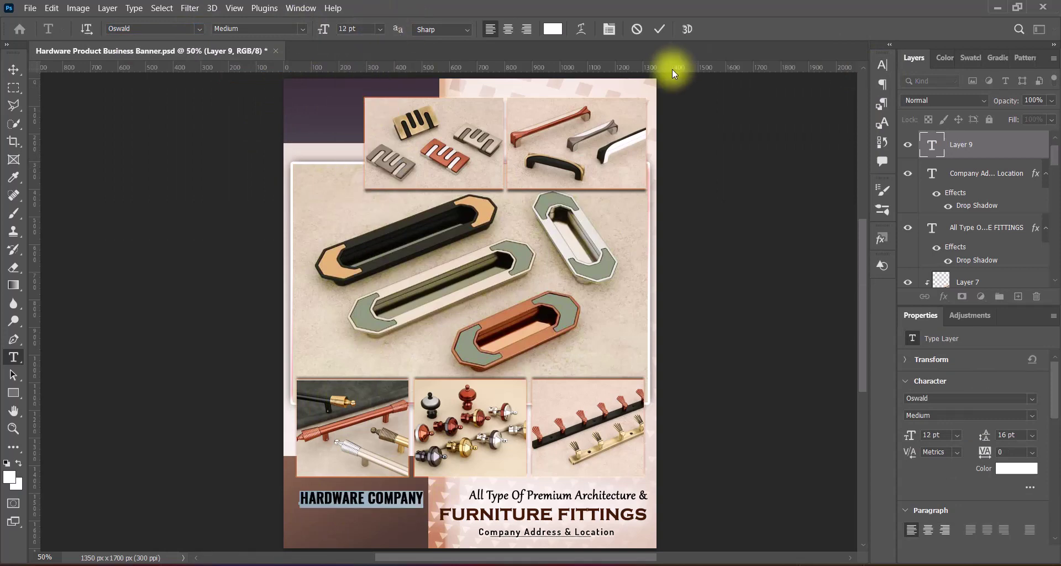
key(ctrl+shift+period)
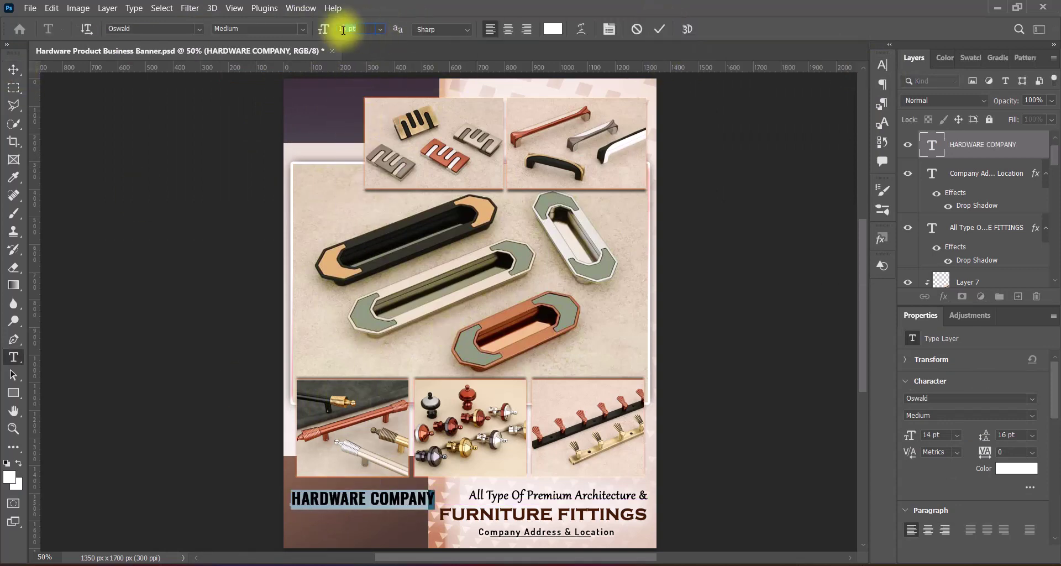
double_click(348, 29)
text(13)
key(ctrl+Return)
key(v)
drag(414, 501, 414, 498)
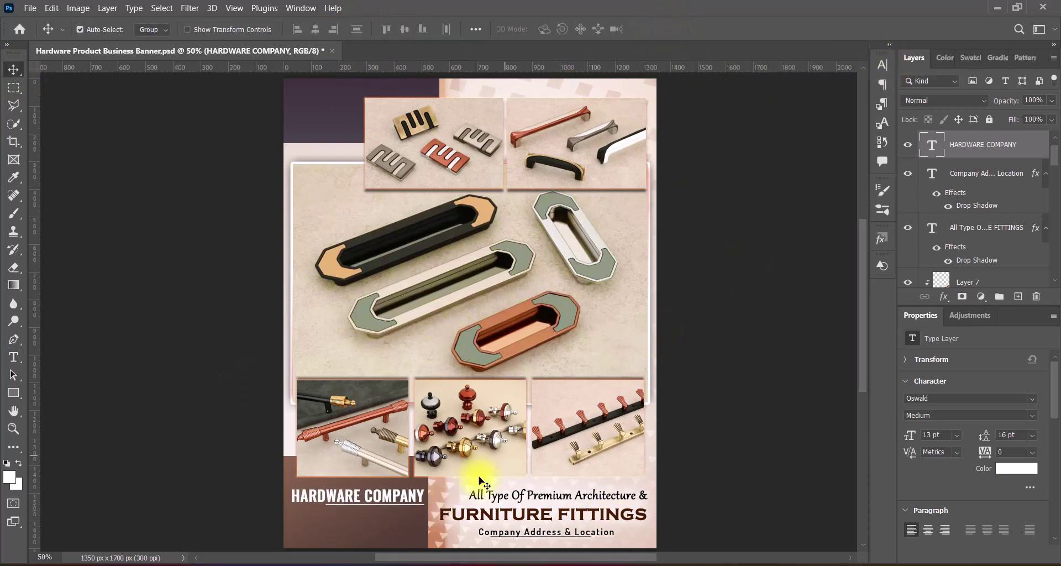
- Give the contact lines 12 pt leading, Tw Cen MT Condensed, and a 14 pt phone number with a leading space
key(t)
key(ctrl+t)
key(ctrl+t)
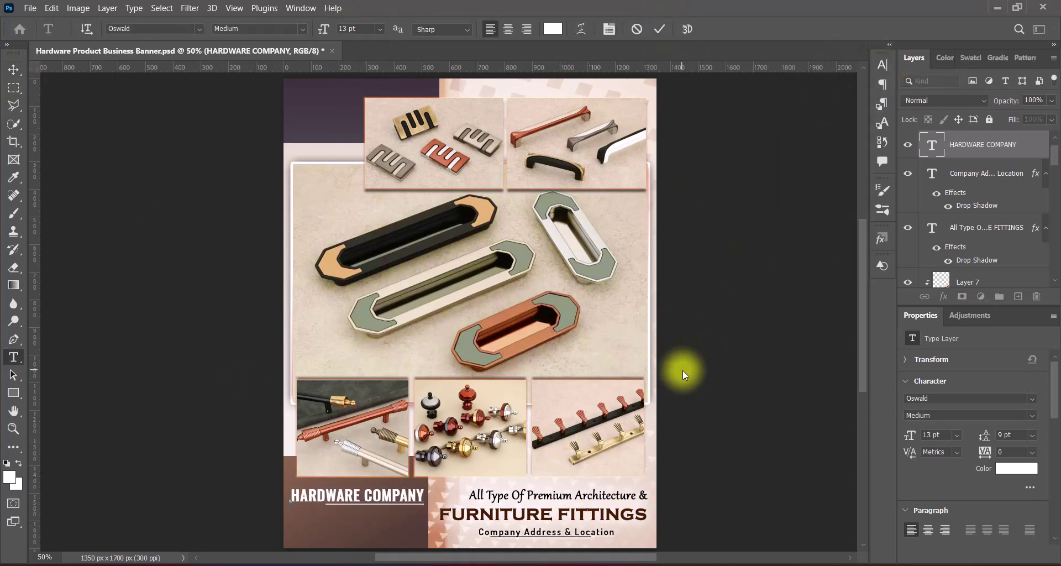
click(883, 64)
text(www.companywebsite.com)
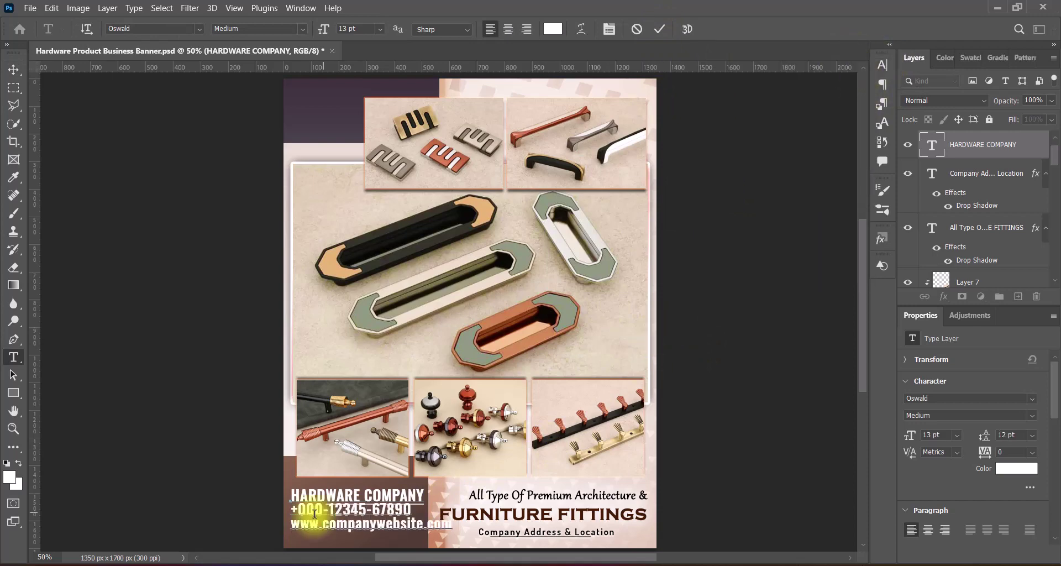
click(200, 28)
click(273, 124)
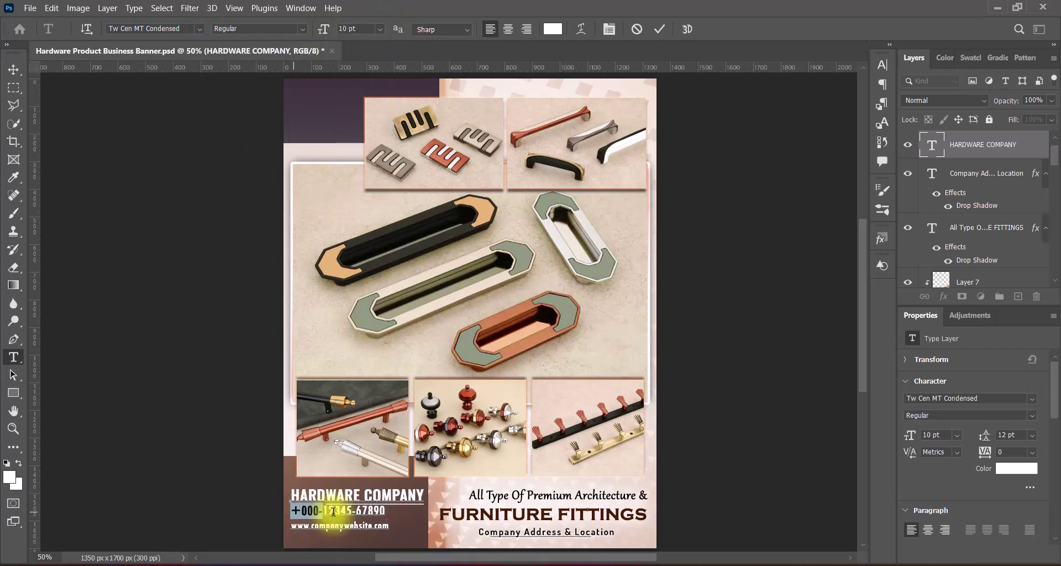
key(ctrl+shift+period)
key(ctrl+shift+period)
key(ctrl+t)
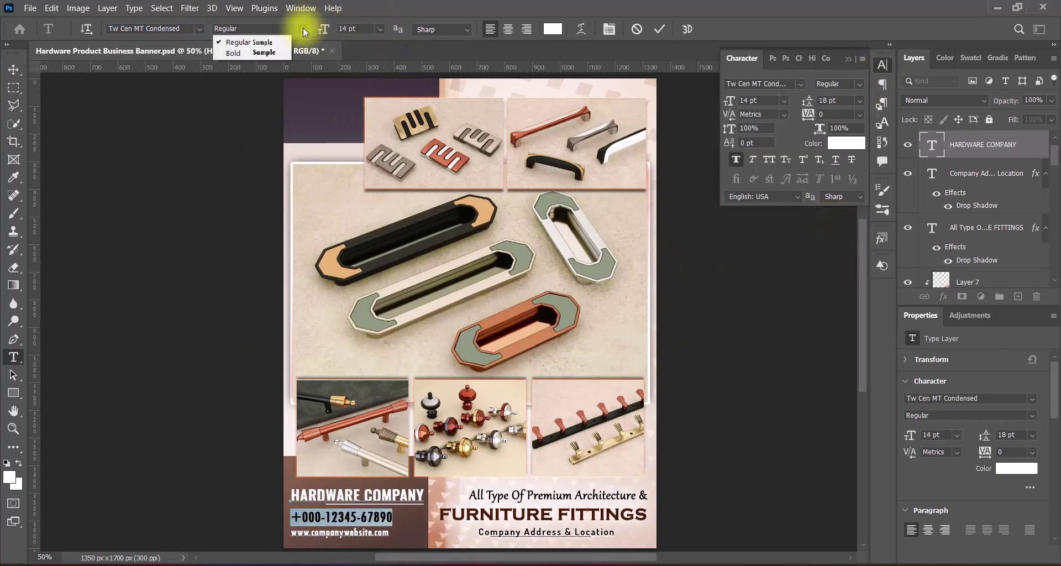
click(294, 516)
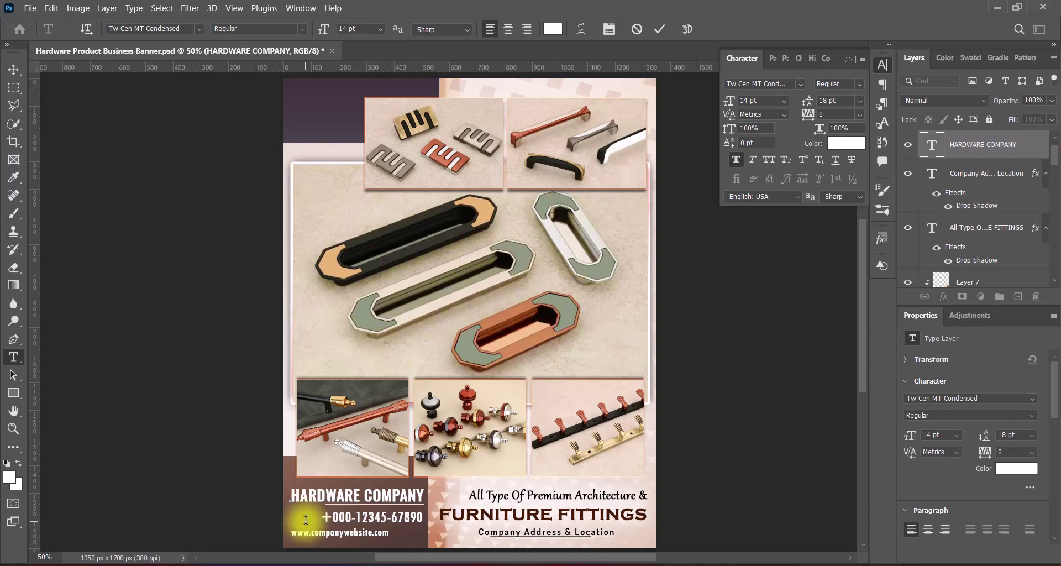
key(Escape)
key(v)
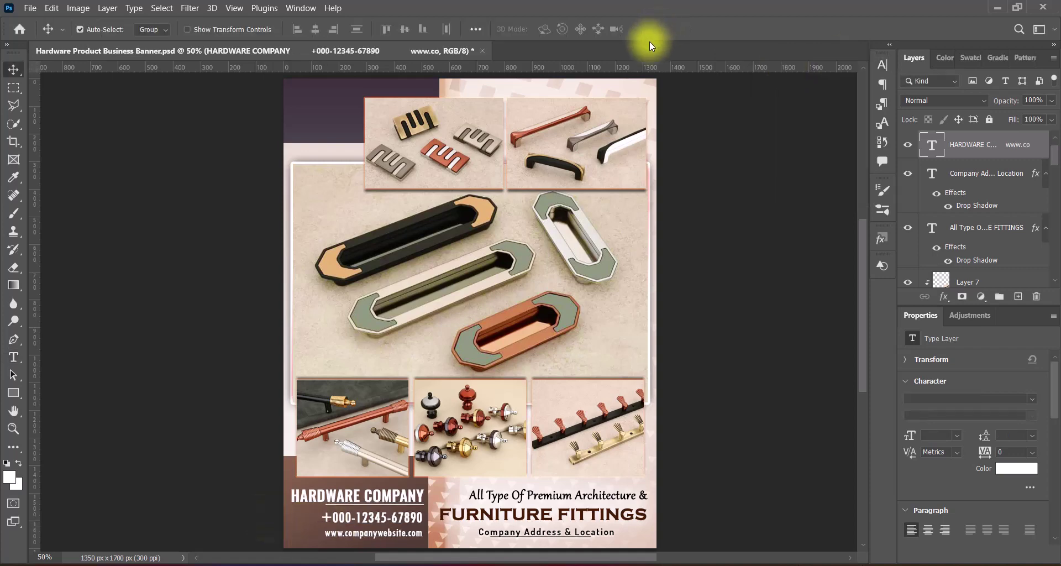
- Add a drop shadow with Distance 3 and Size 3 to the contact text
double_click(984, 145)
click(553, 352)
click(840, 144)
key(Return)
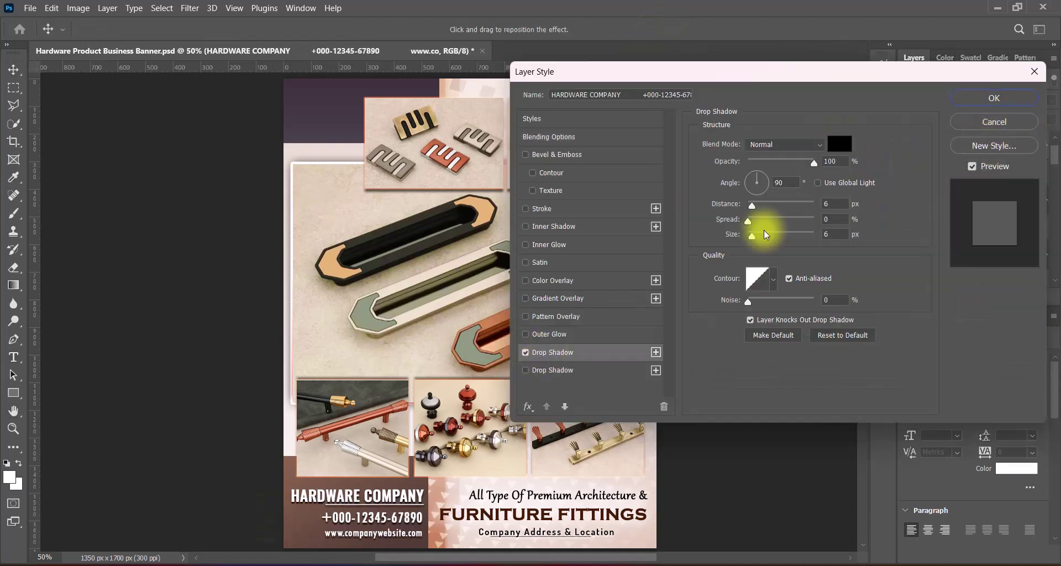
click(812, 236)
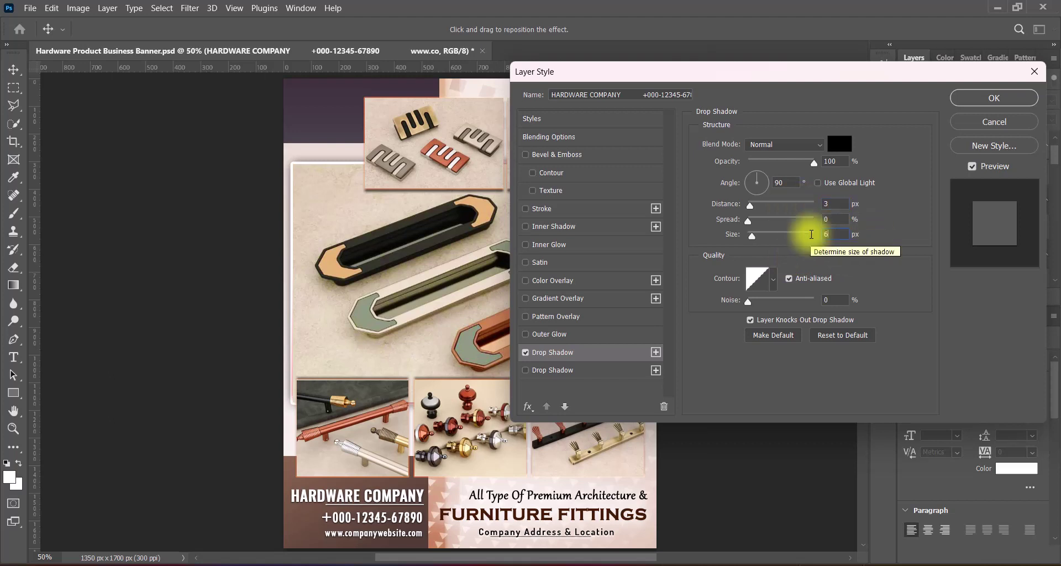
click(993, 98)
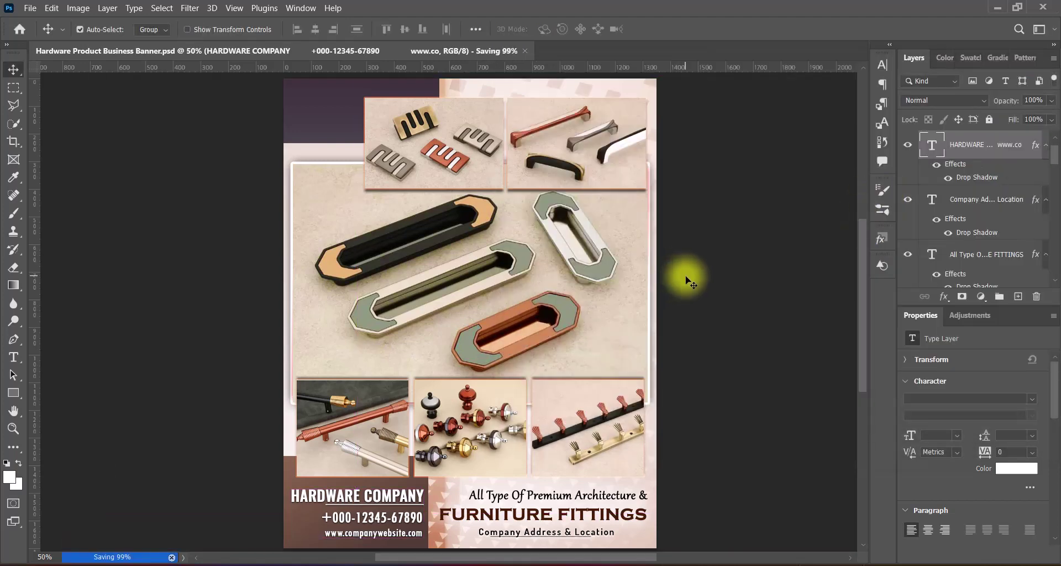
key(ctrl+shift+alt+n)
- Draw the legacy Phone symbol beside the phone number and give it a drop shadow
right_click(14, 393)
click(72, 459)
click(553, 29)
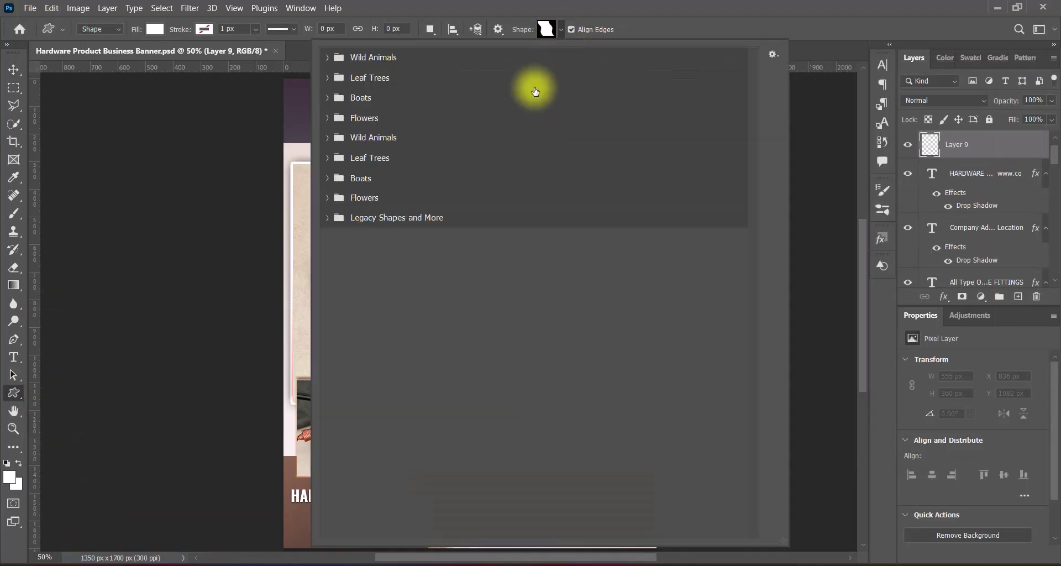
click(327, 217)
click(355, 408)
click(356, 268)
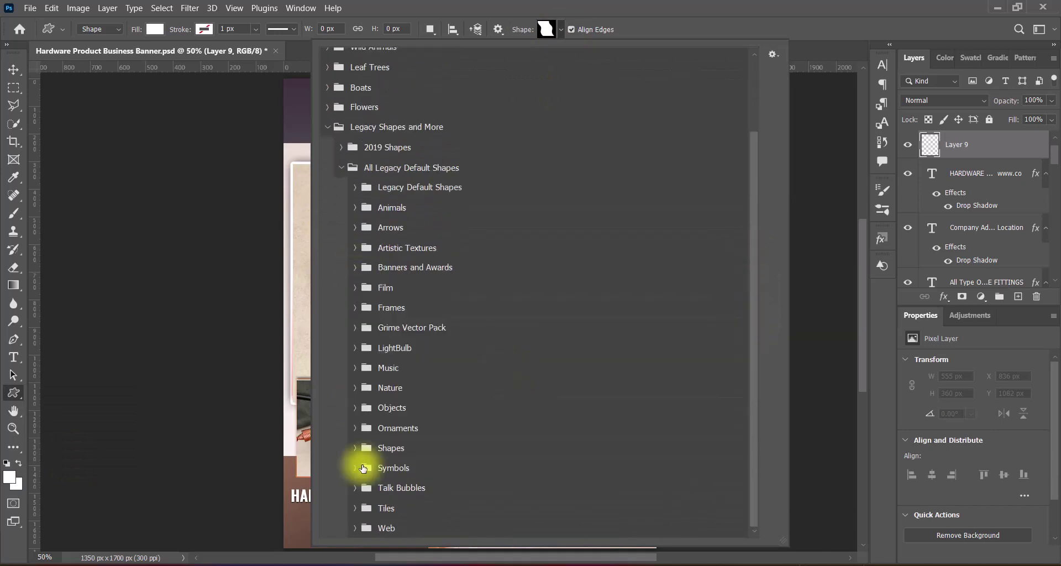
click(363, 468)
click(575, 276)
drag(299, 513, 311, 527)
key(v)
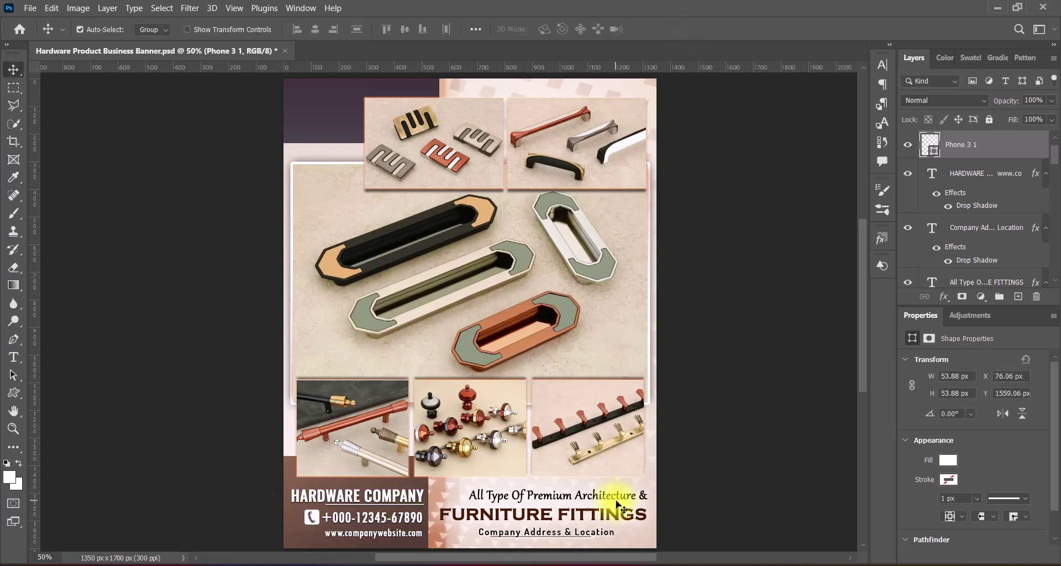
click(531, 351)
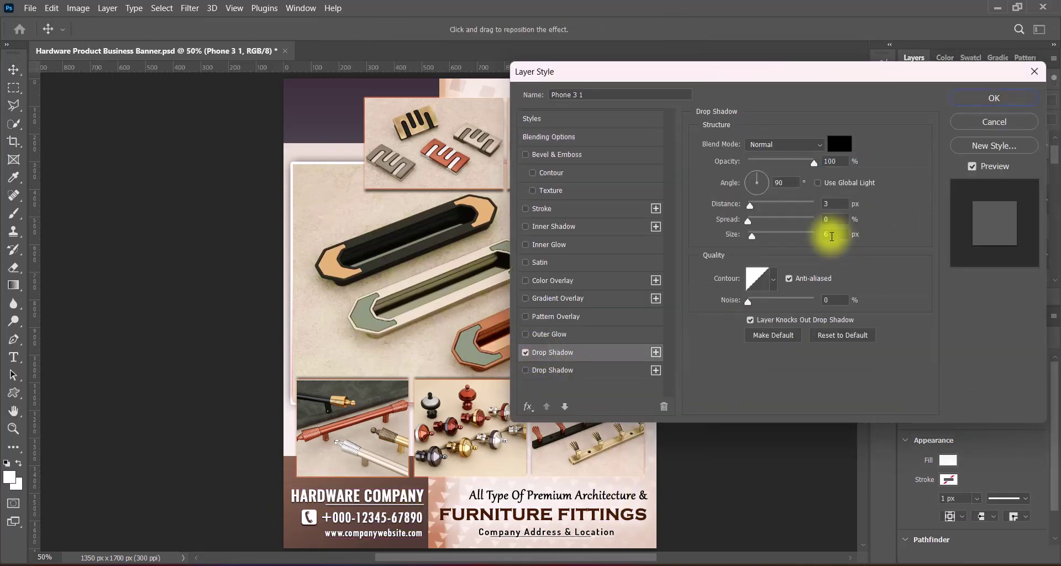
click(971, 99)
- Add the World globe symbol beside the website with a drop shadow, aligned to the text
key(u)
click(561, 30)
double_click(641, 382)
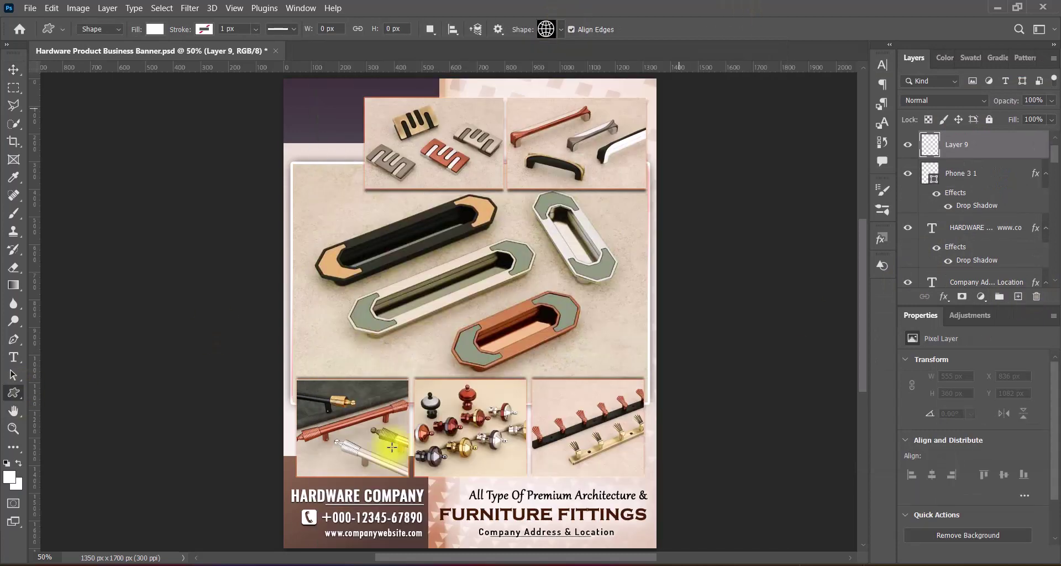
drag(316, 540, 317, 541)
key(v)
double_click(994, 144)
click(550, 403)
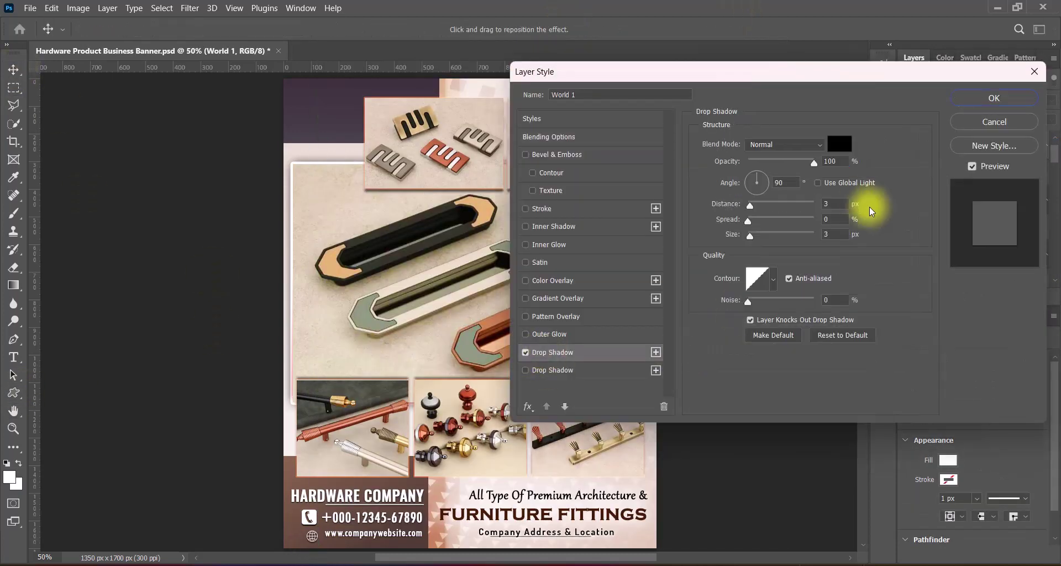
click(995, 91)
drag(312, 537, 308, 536)
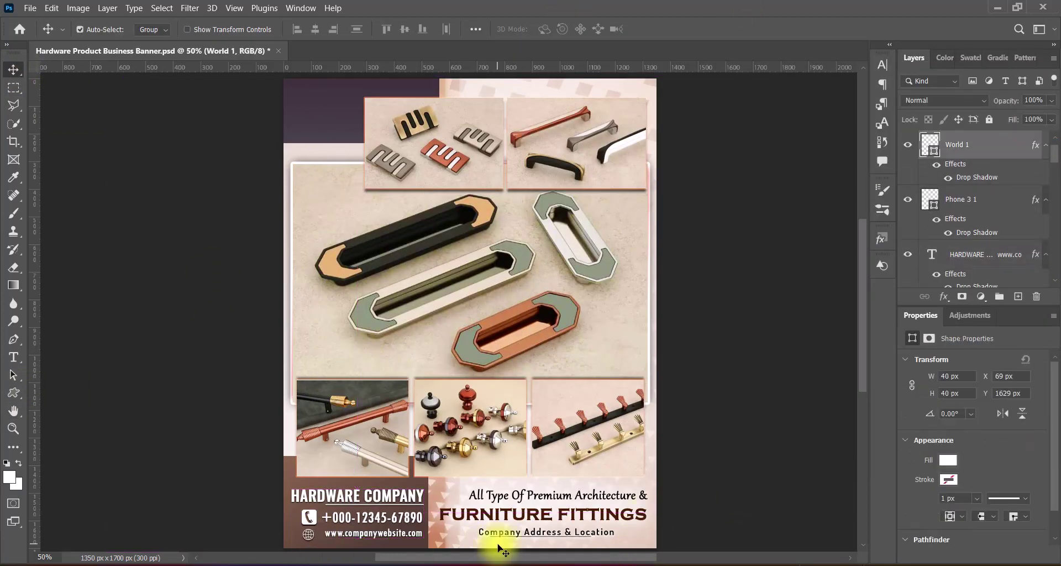
- Nudge the contact text up two steps and paste the logo into the top-left corner
click(711, 315)
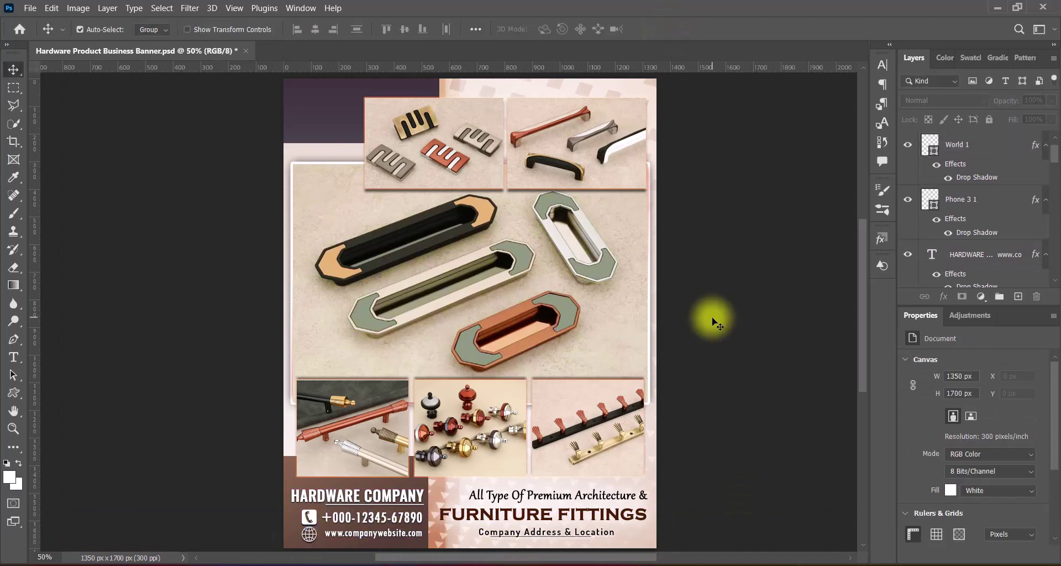
click(382, 534)
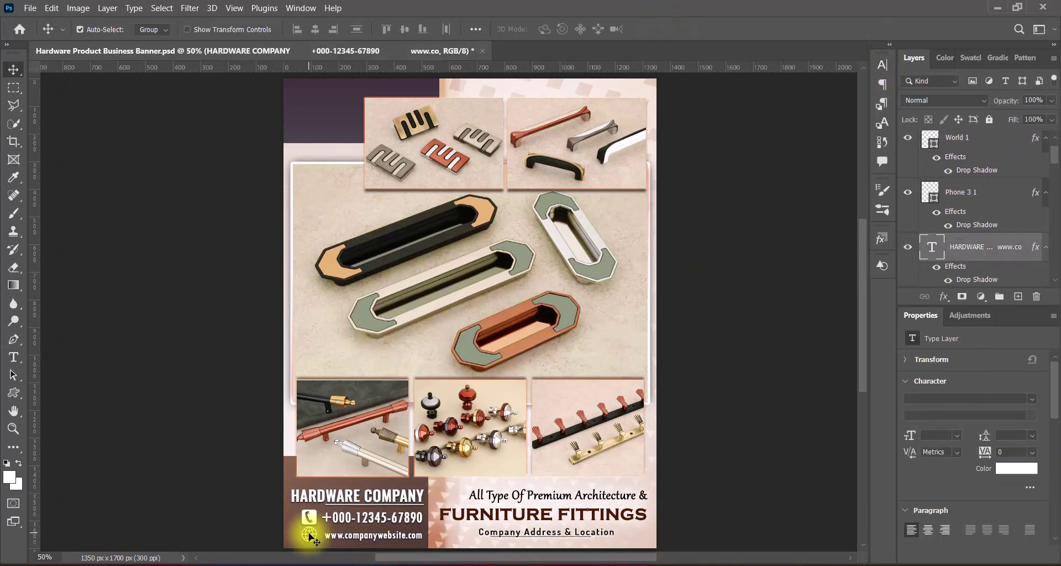
key(Up)
key(Up)
key(Up)
key(Up)
key(Up)
key(Up)
key(Up)
key(Up)
key(Up)
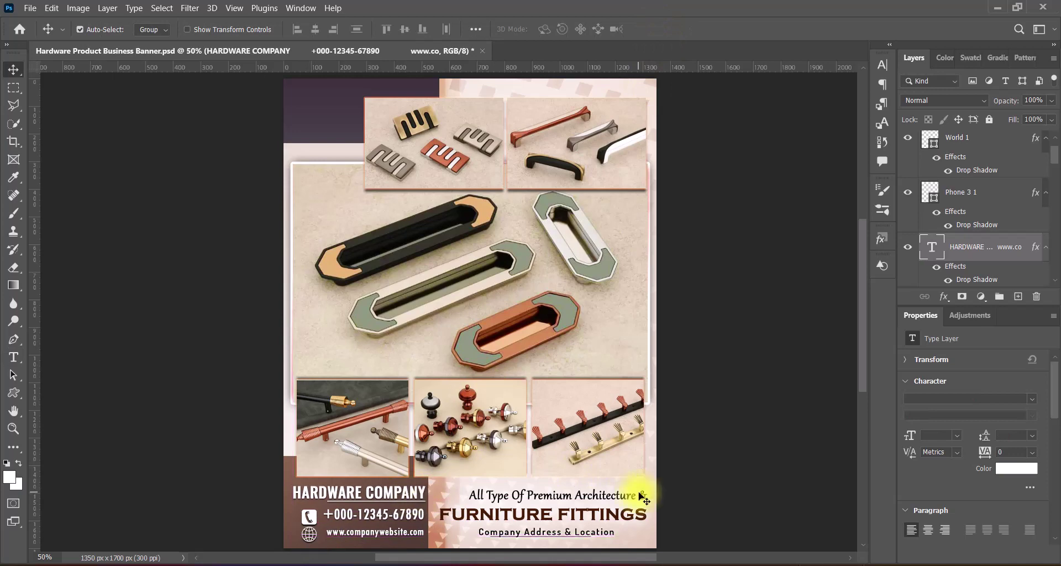
key(Up)
key(Up)
key(Up)
click(309, 515)
click(309, 533)
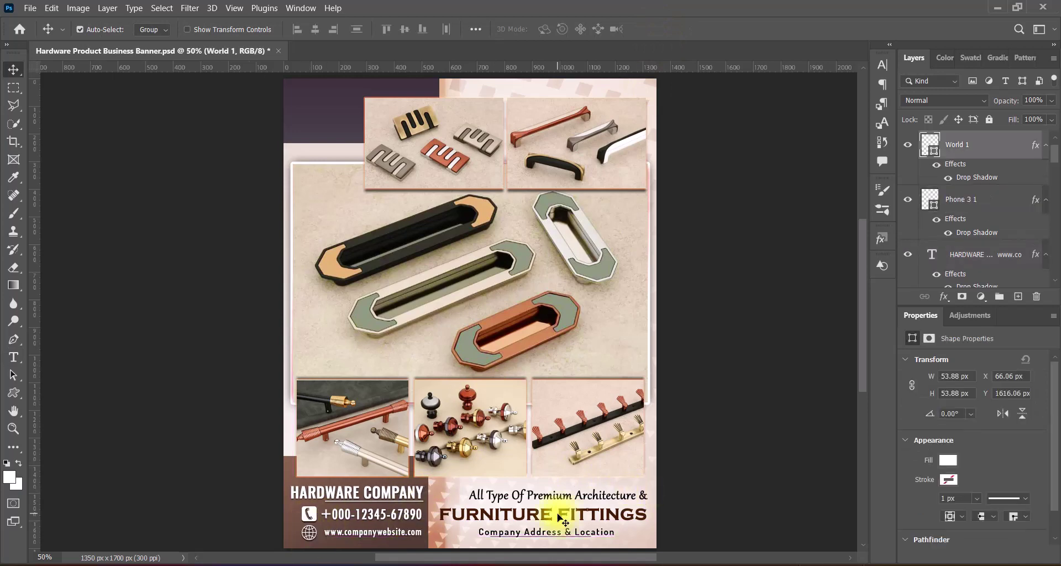
click(718, 450)
key(ctrl+v)
drag(329, 101, 351, 103)
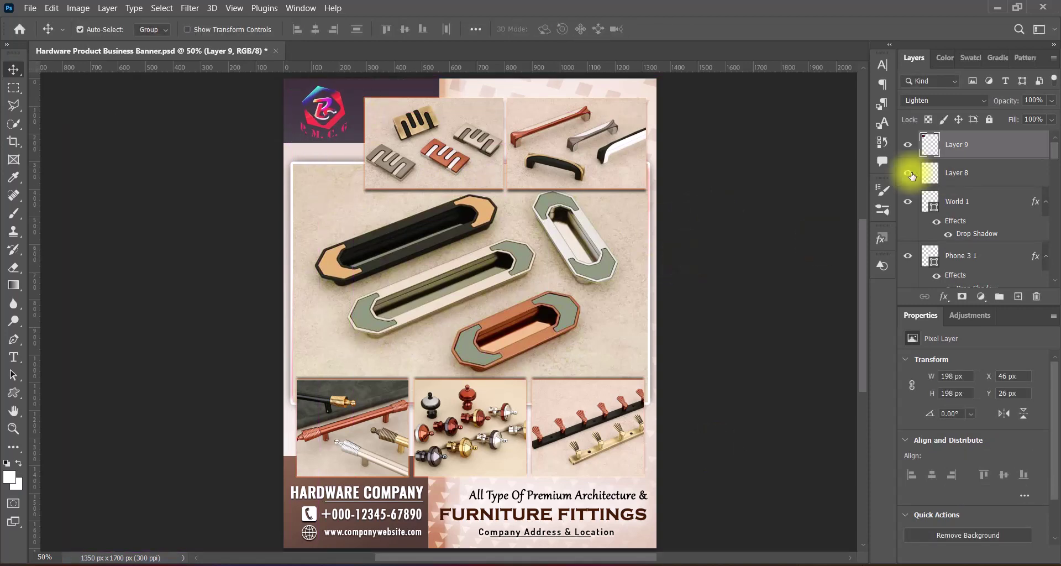
- Delete the duplicate Layer 8 and set the remaining logo's Brightness/Contrast contrast to 100
click(940, 173)
click(1036, 297)
key(Return)
click(983, 144)
click(78, 7)
click(249, 21)
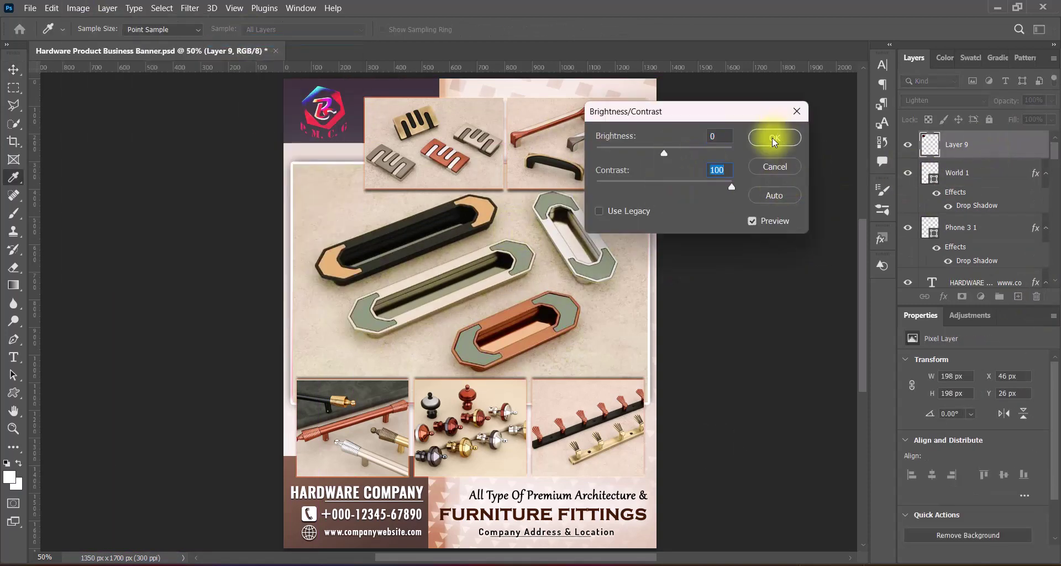
click(775, 138)
- Brighten the logo's midtones with a Curves point at 128/155, save, then undo to compare
click(78, 7)
click(249, 97)
click(824, 140)
click(78, 8)
click(277, 66)
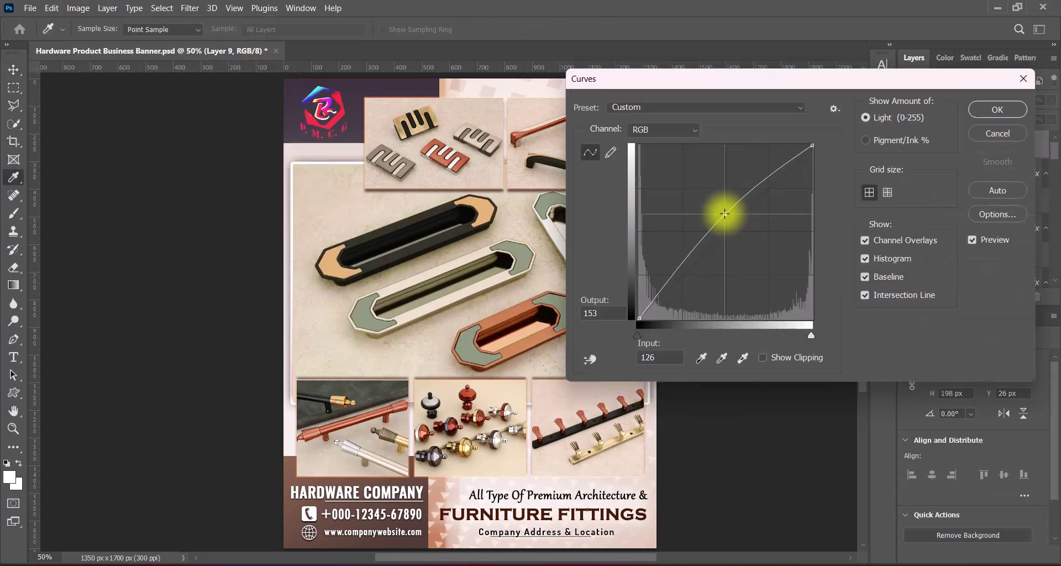
drag(725, 213, 726, 213)
click(992, 117)
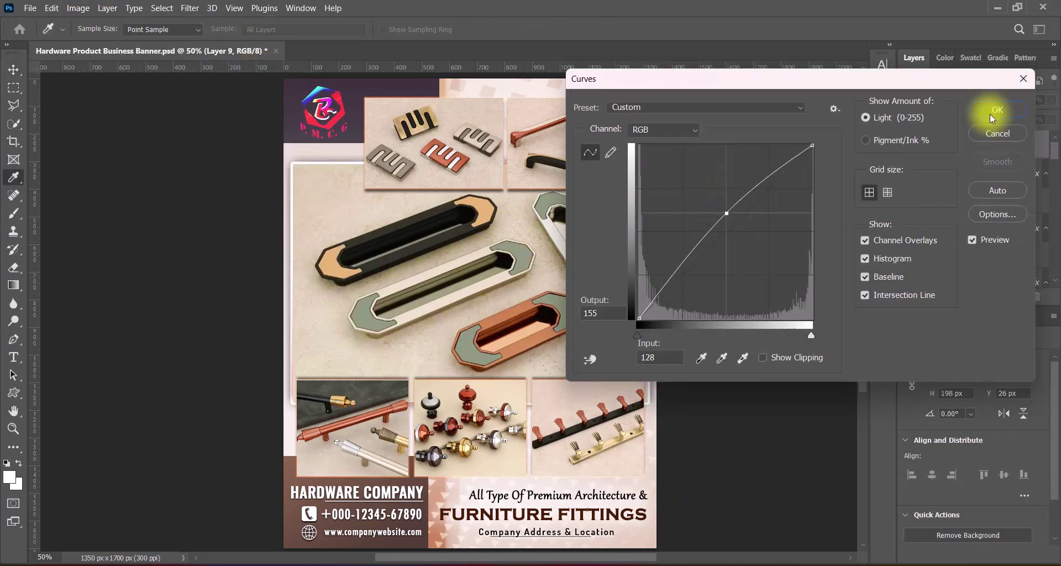
key(ctrl+s)
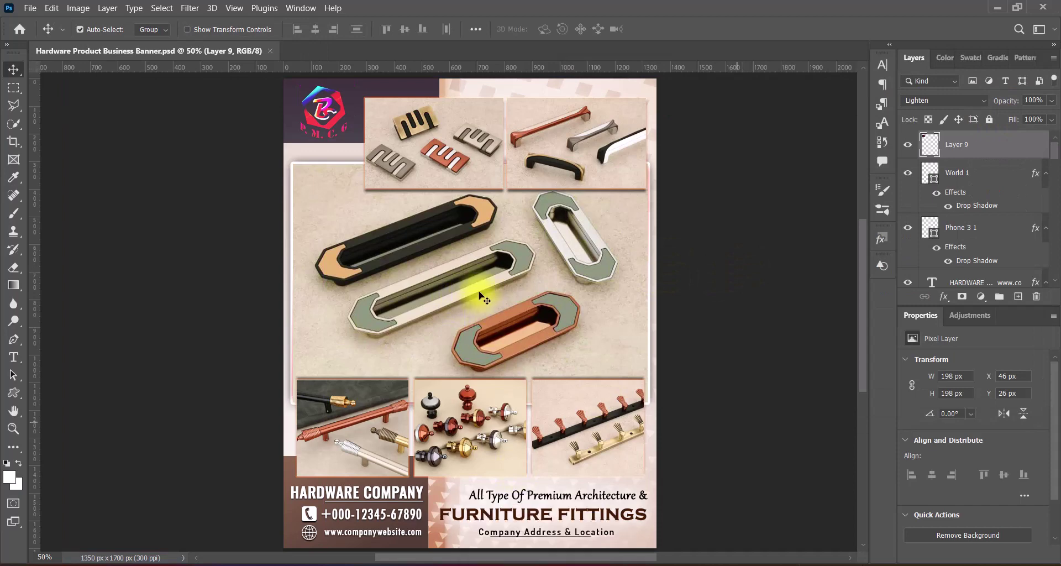
key(ctrl+z)
key(ctrl+shift+z)
scroll(479, 292, down, 1)
scroll(479, 291, up, 1)
scroll(479, 292, down, 1)
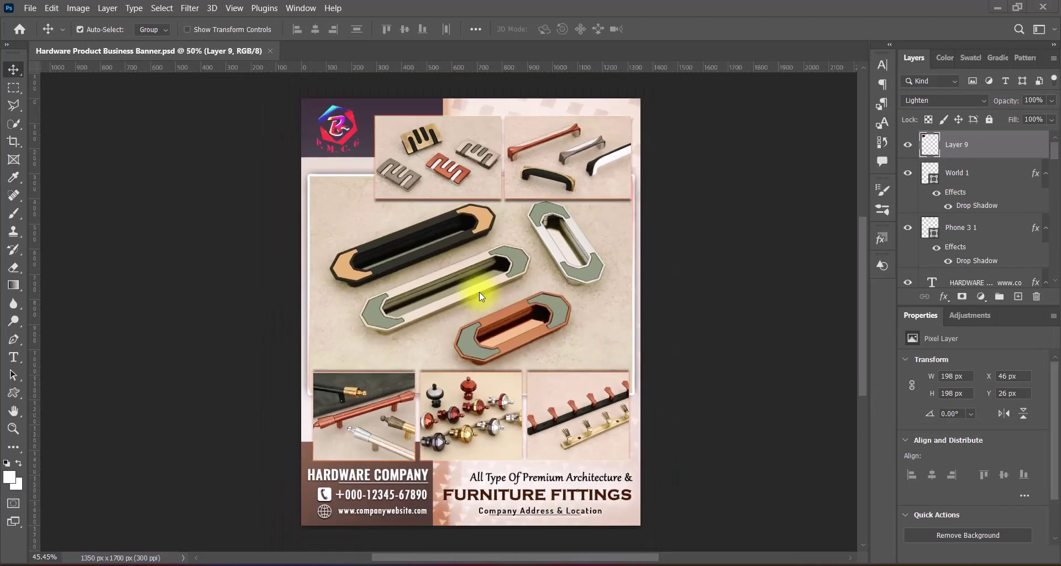
scroll(479, 292, down, 1)
scroll(479, 292, up, 1)
scroll(479, 291, up, 1)
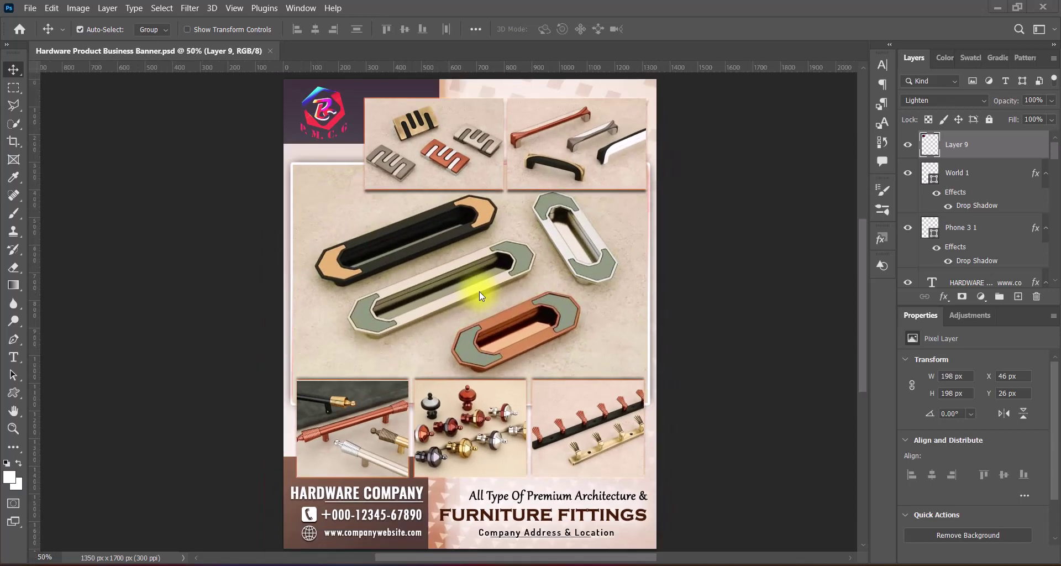
key(ctrl+z)
key(ctrl+shift+z)
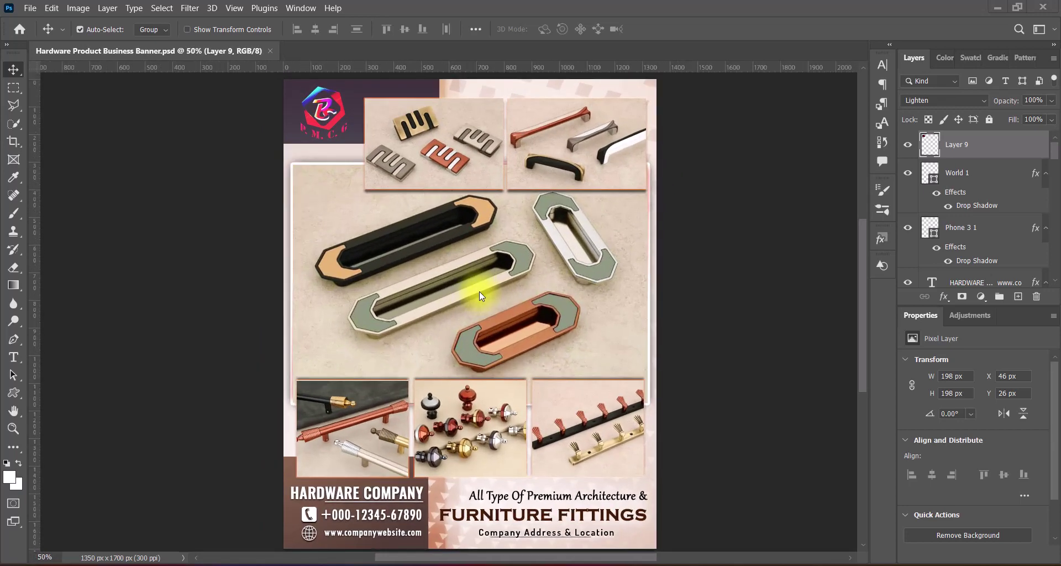